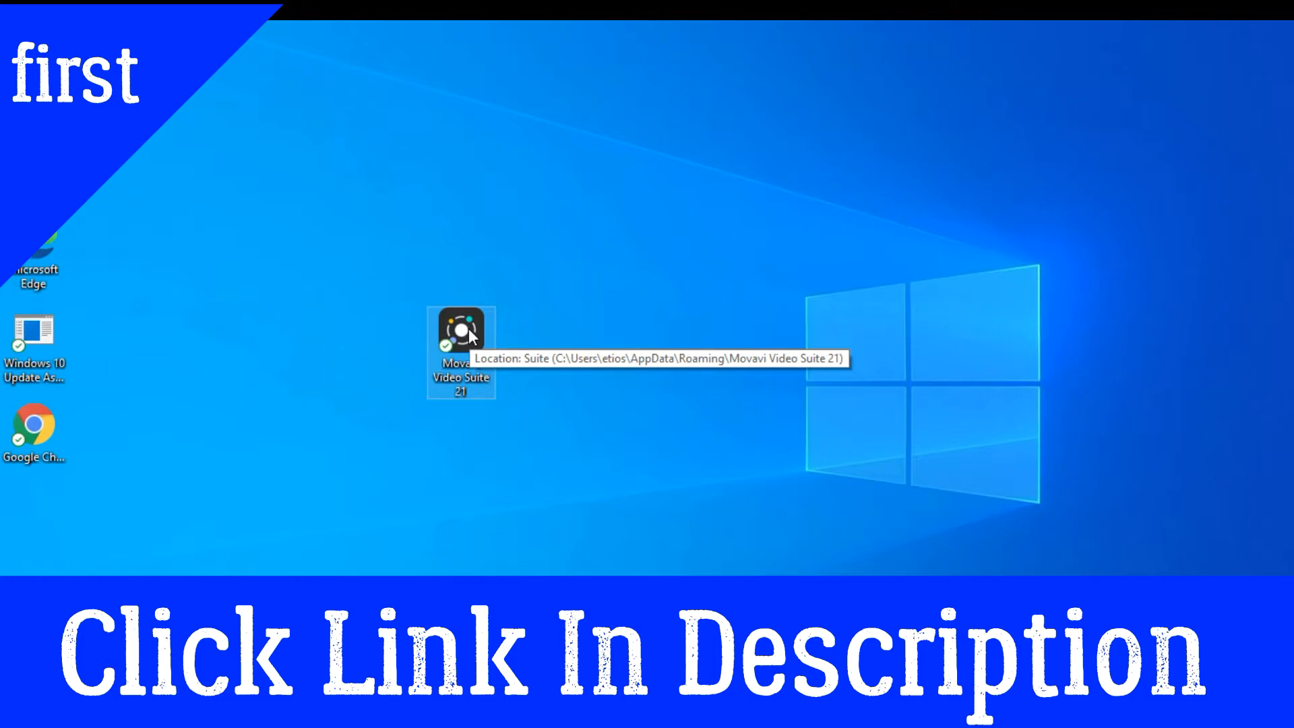
left_click_drag(468, 329, 30, 518)
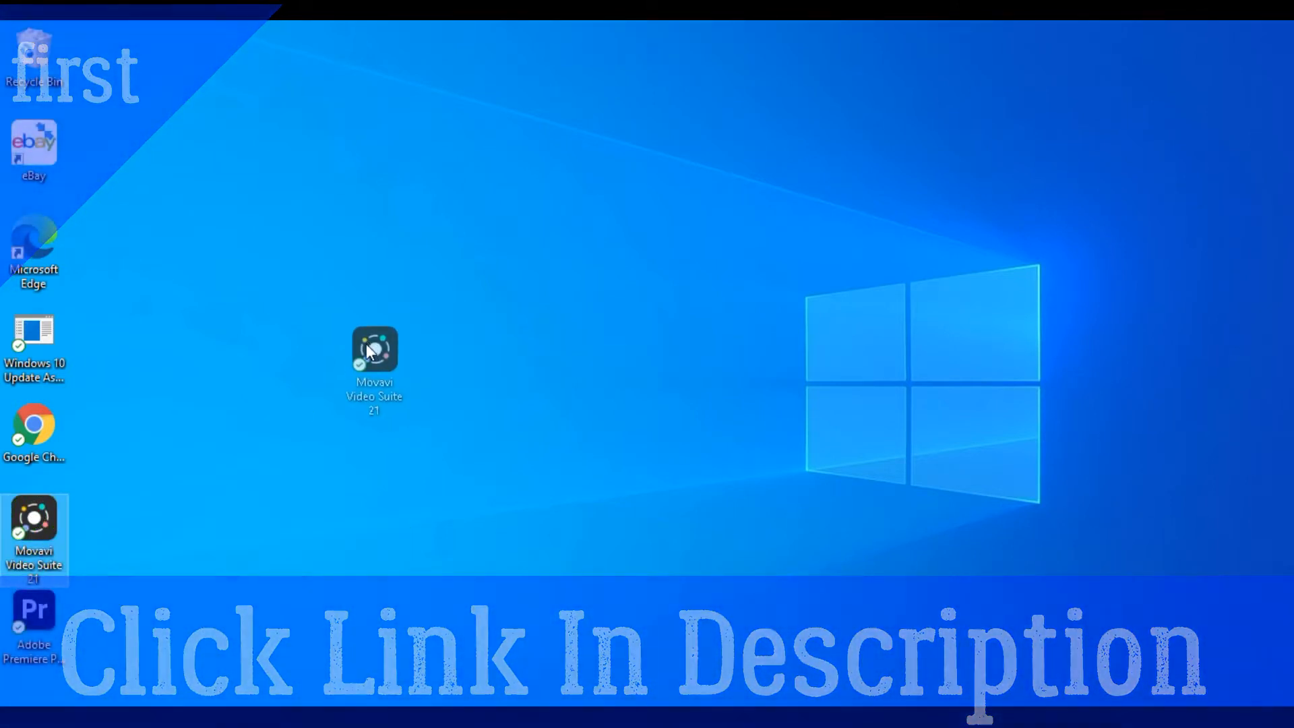
left_click_drag(366, 343, 342, 349)
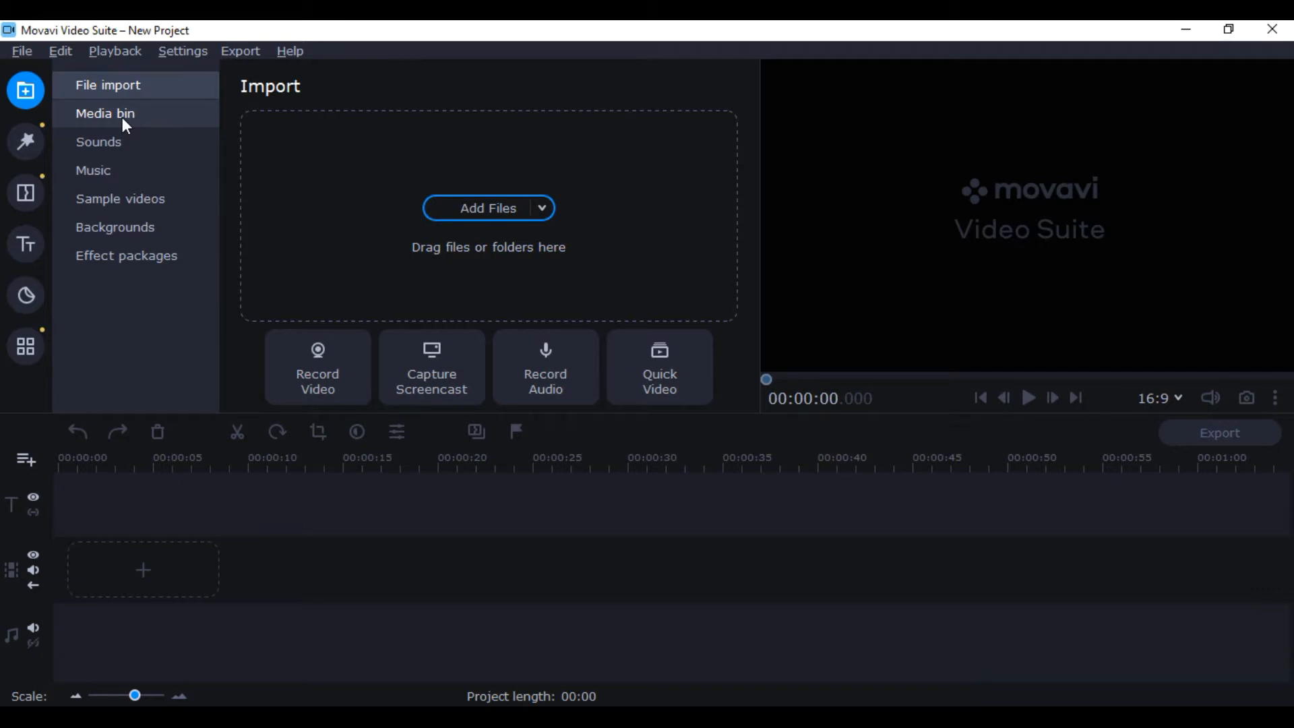
Look through the filters, transitions, titles, stickers and video tools, previewing the Clean line and Diamond titles, and return to file import
left_click(29, 149)
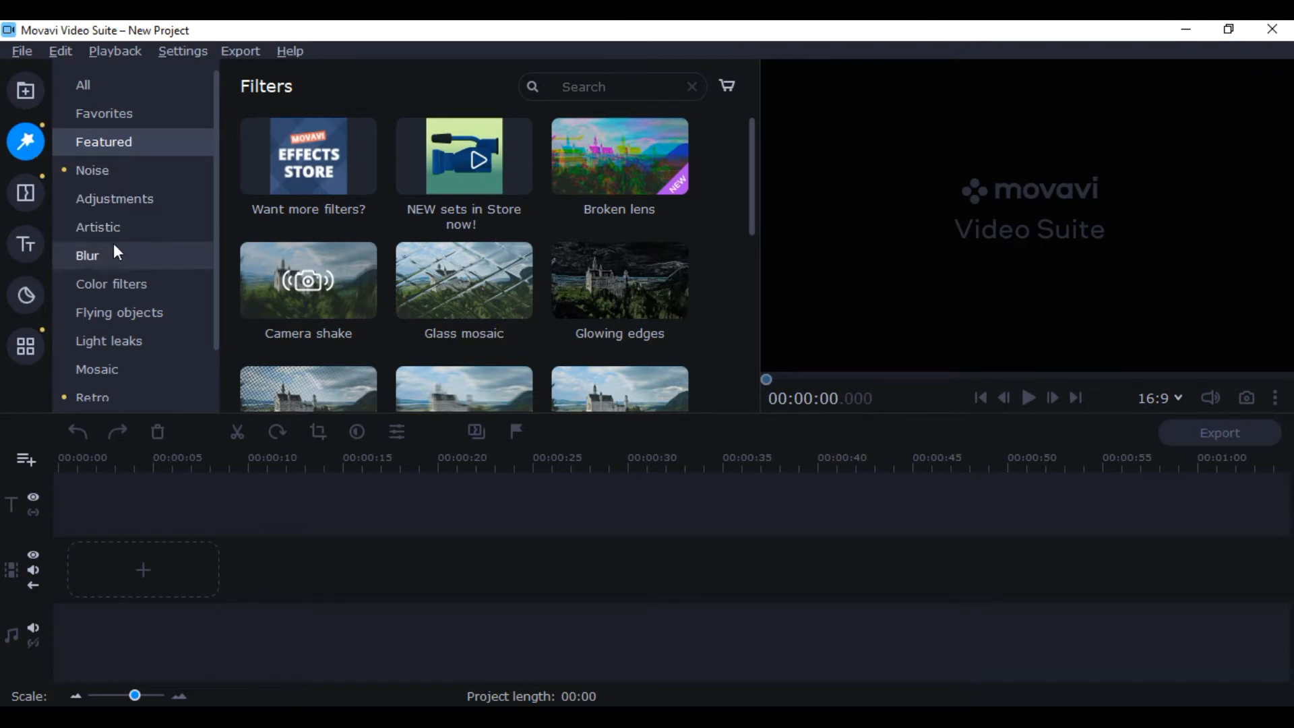
left_click(34, 201)
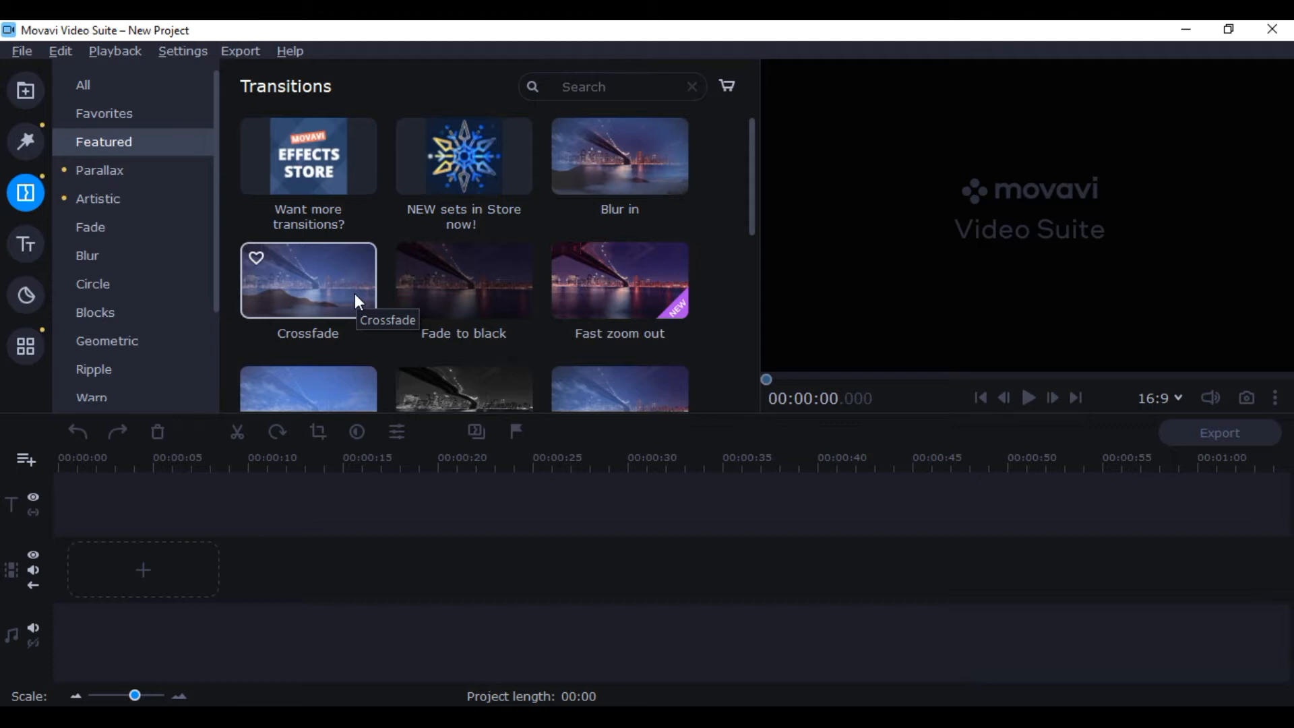
left_click(8, 247)
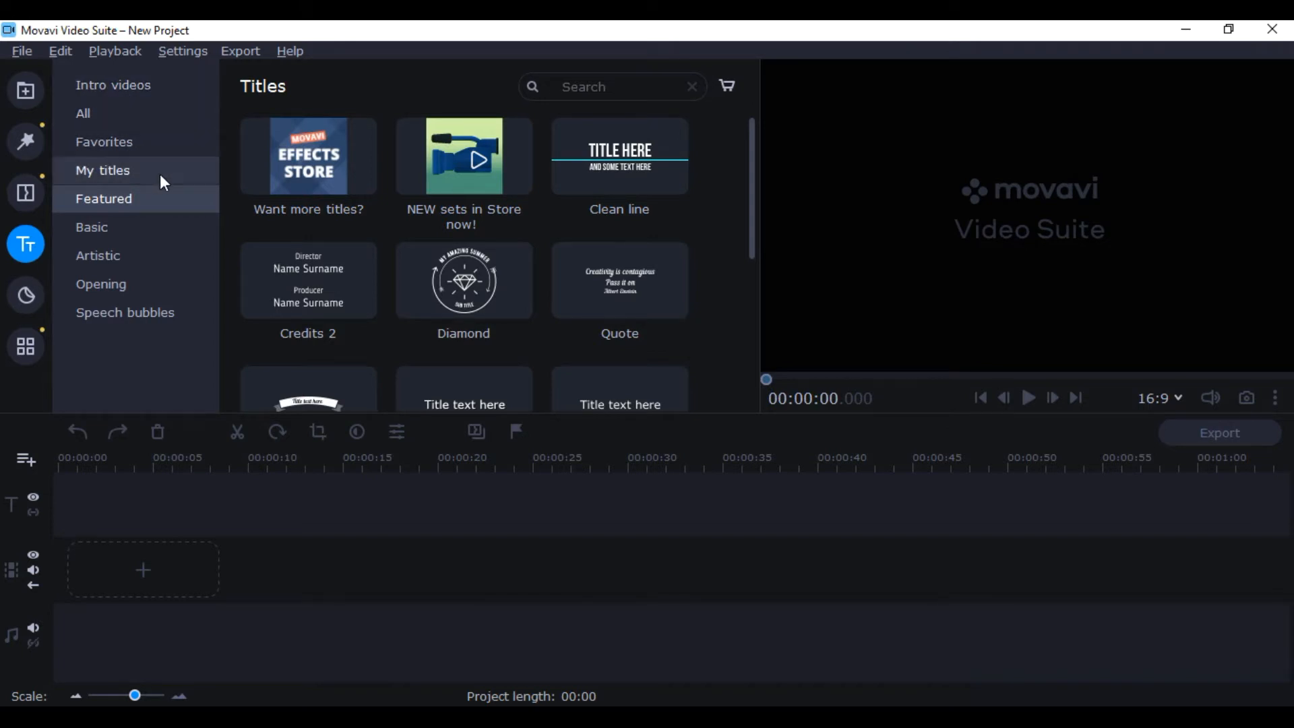
left_click(625, 167)
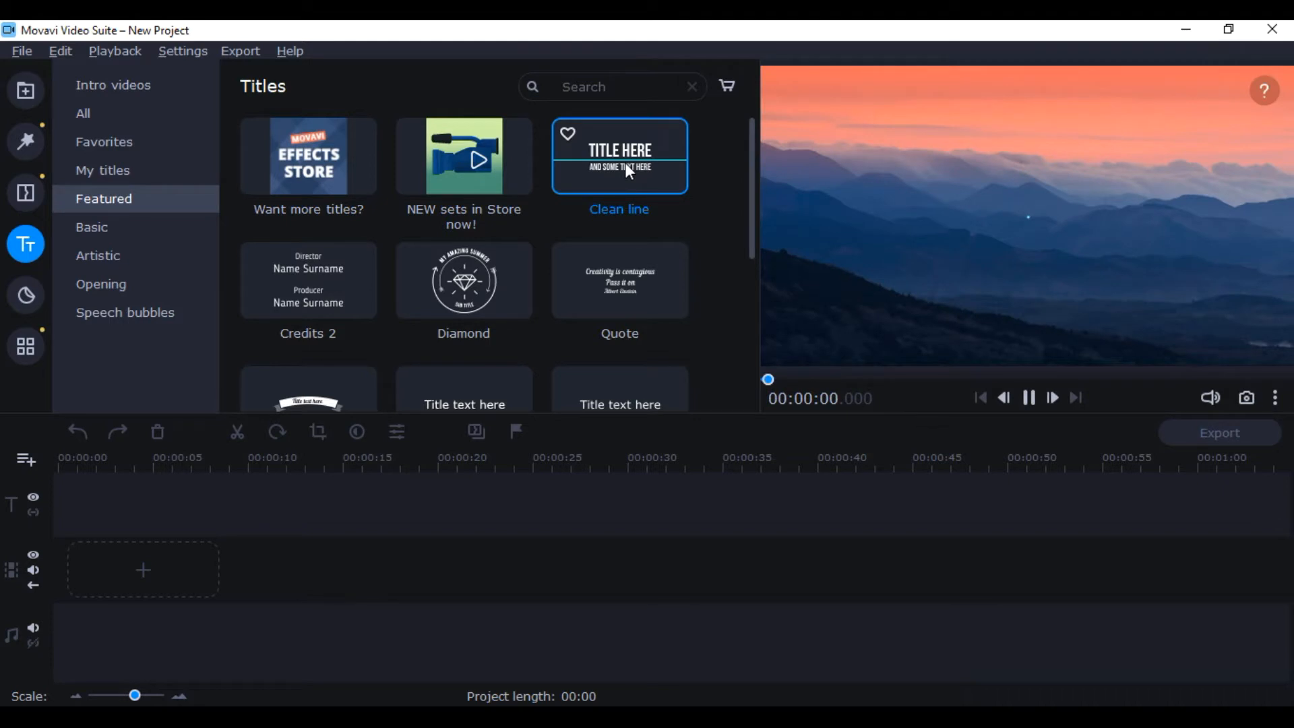
left_click(474, 274)
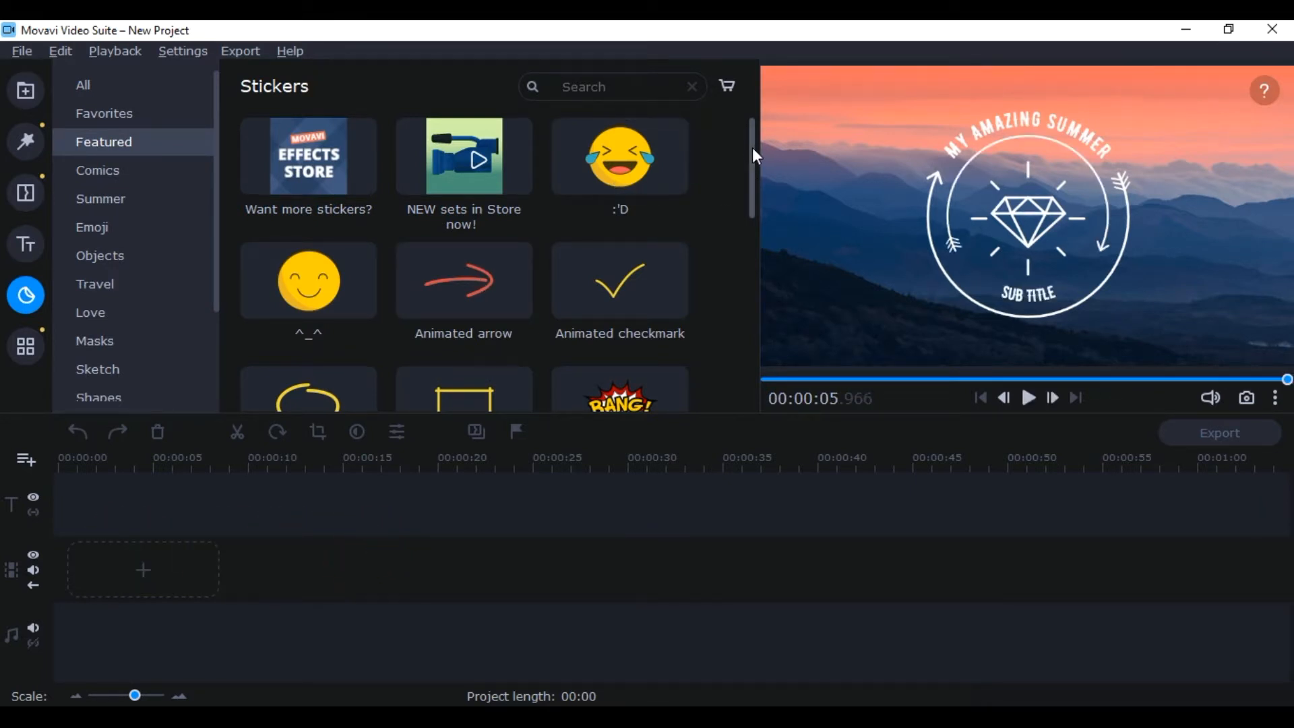
left_click_drag(752, 146, 752, 175)
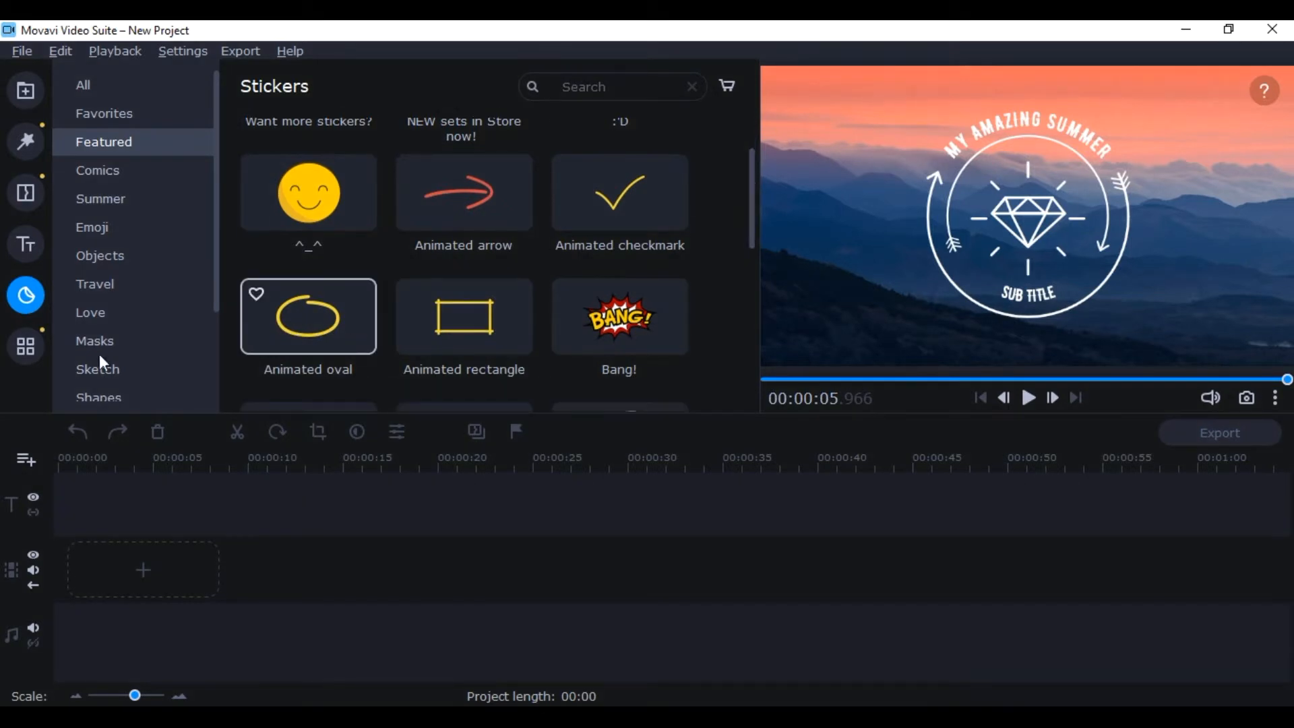
left_click(31, 348)
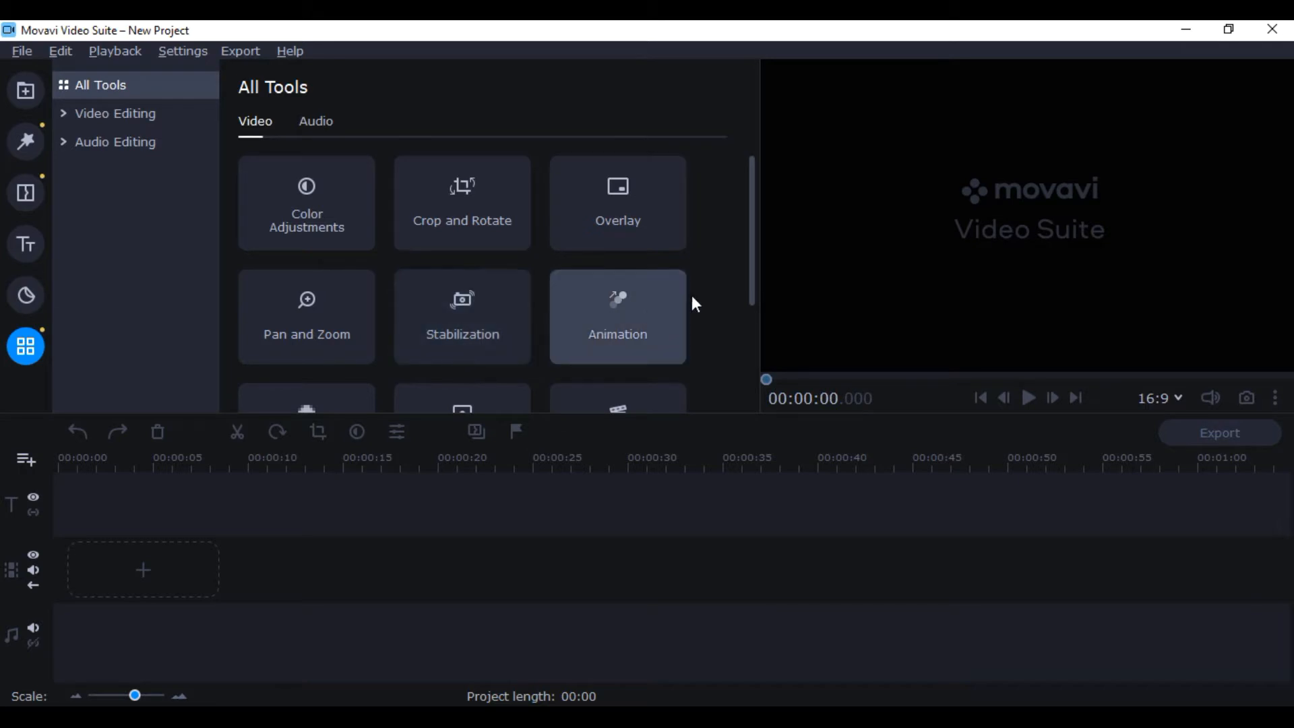
left_click_drag(752, 217, 745, 278)
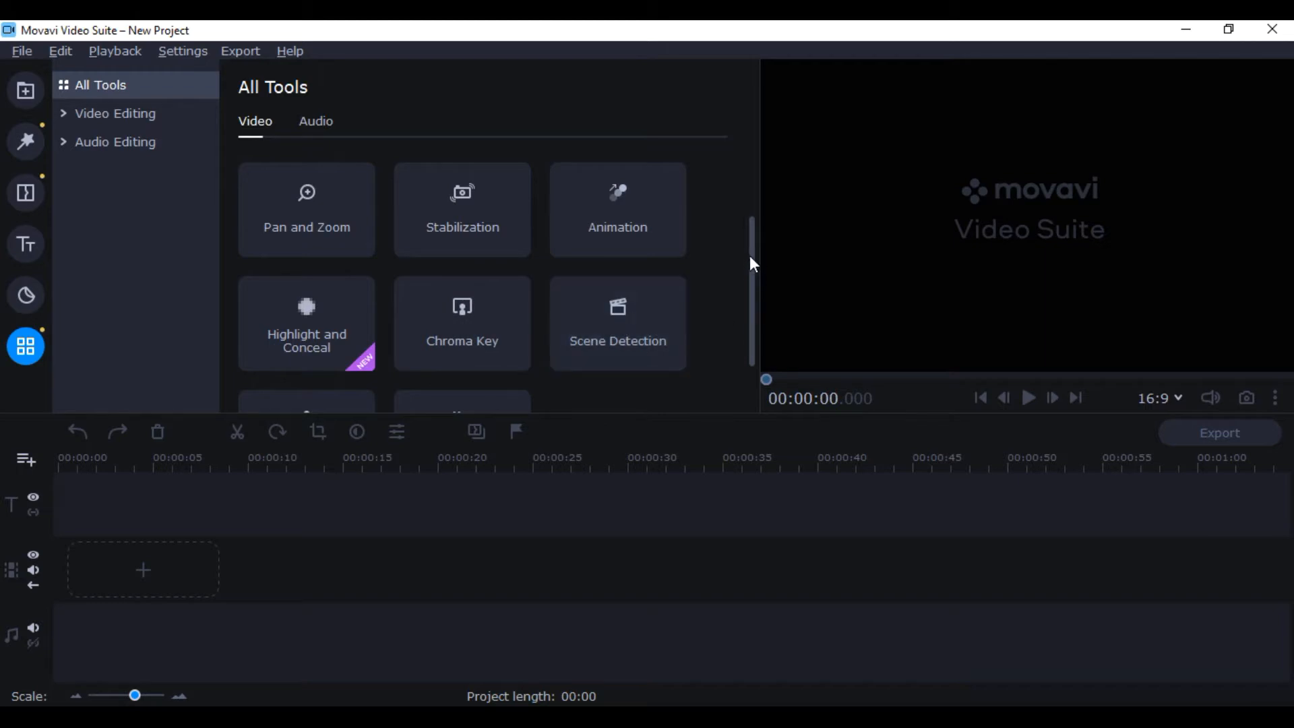
left_click_drag(754, 249, 759, 289)
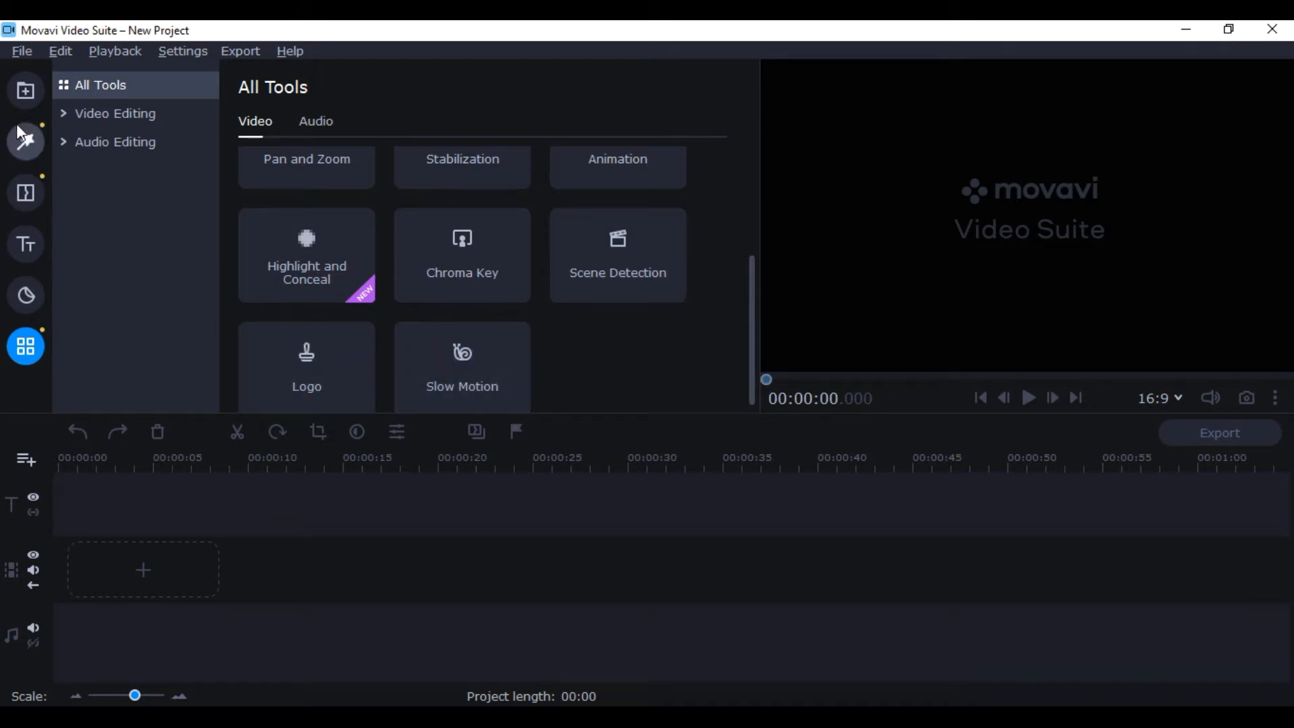
left_click(26, 101)
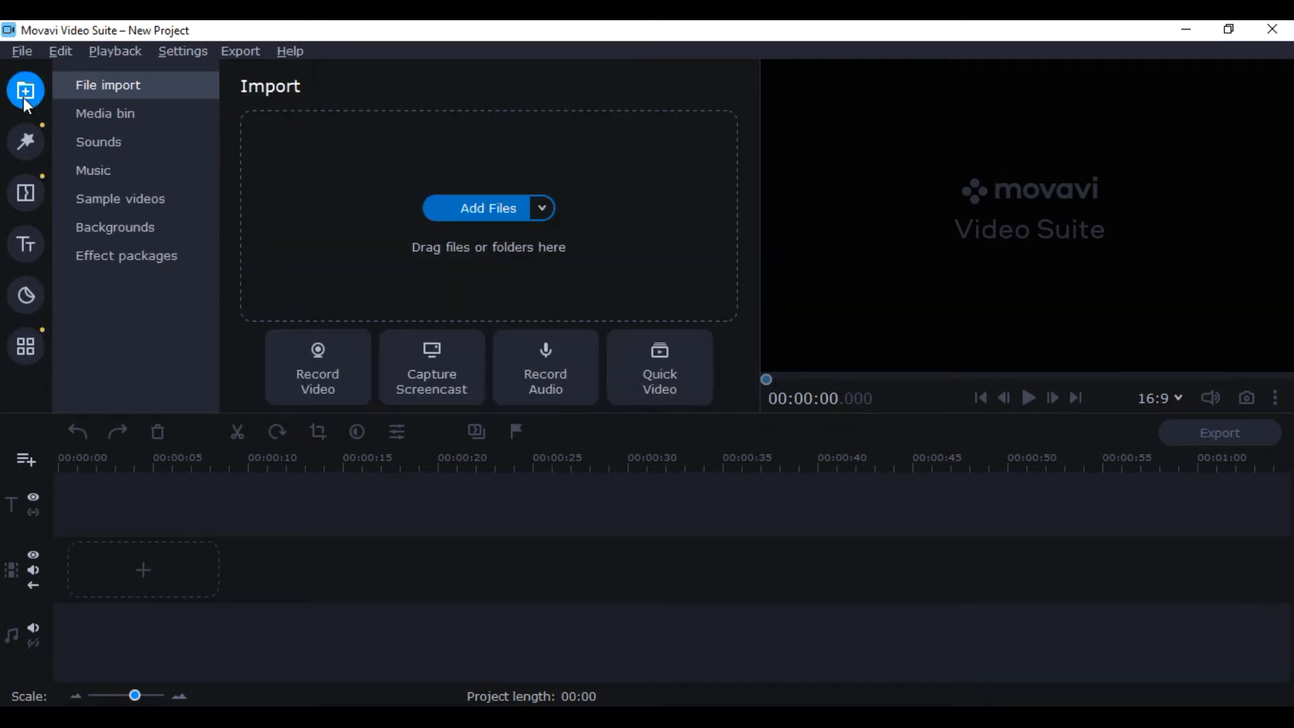
Preview the Bold blue intro video and add the Color mix intro to the start of the video track
left_click(28, 247)
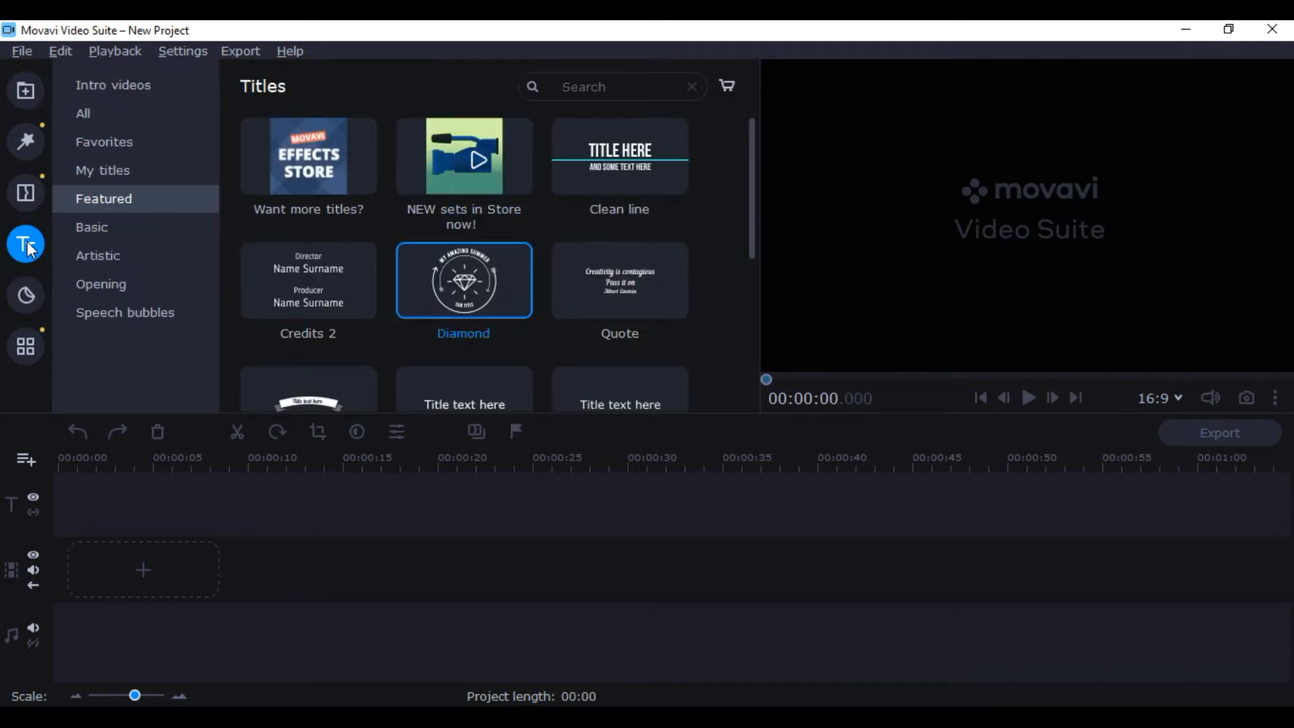
left_click(123, 87)
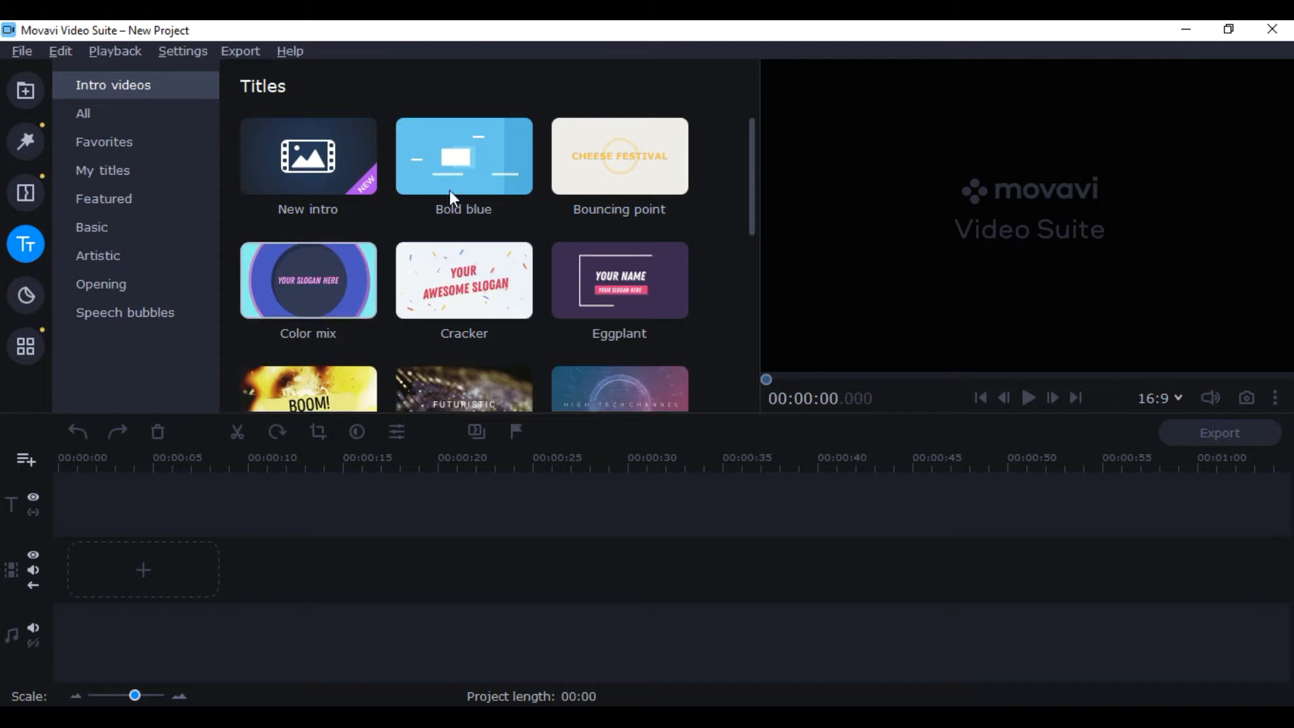
left_click(473, 159)
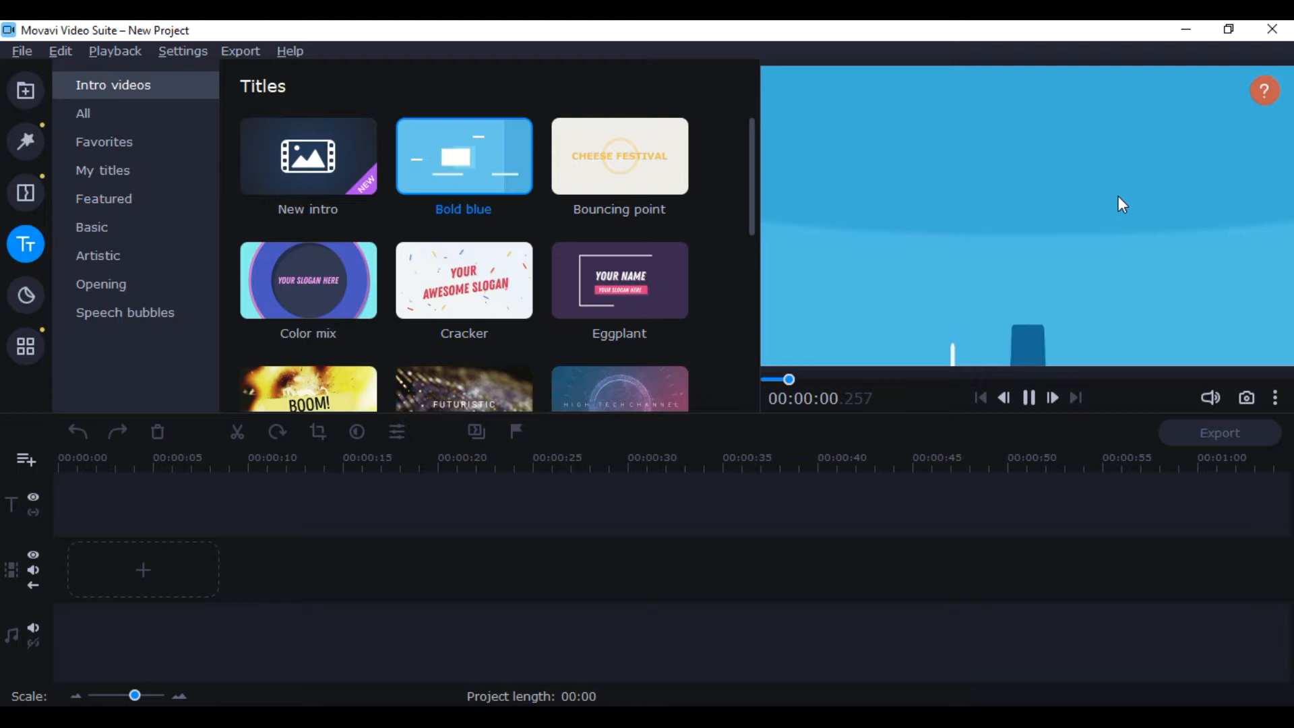
left_click(307, 275)
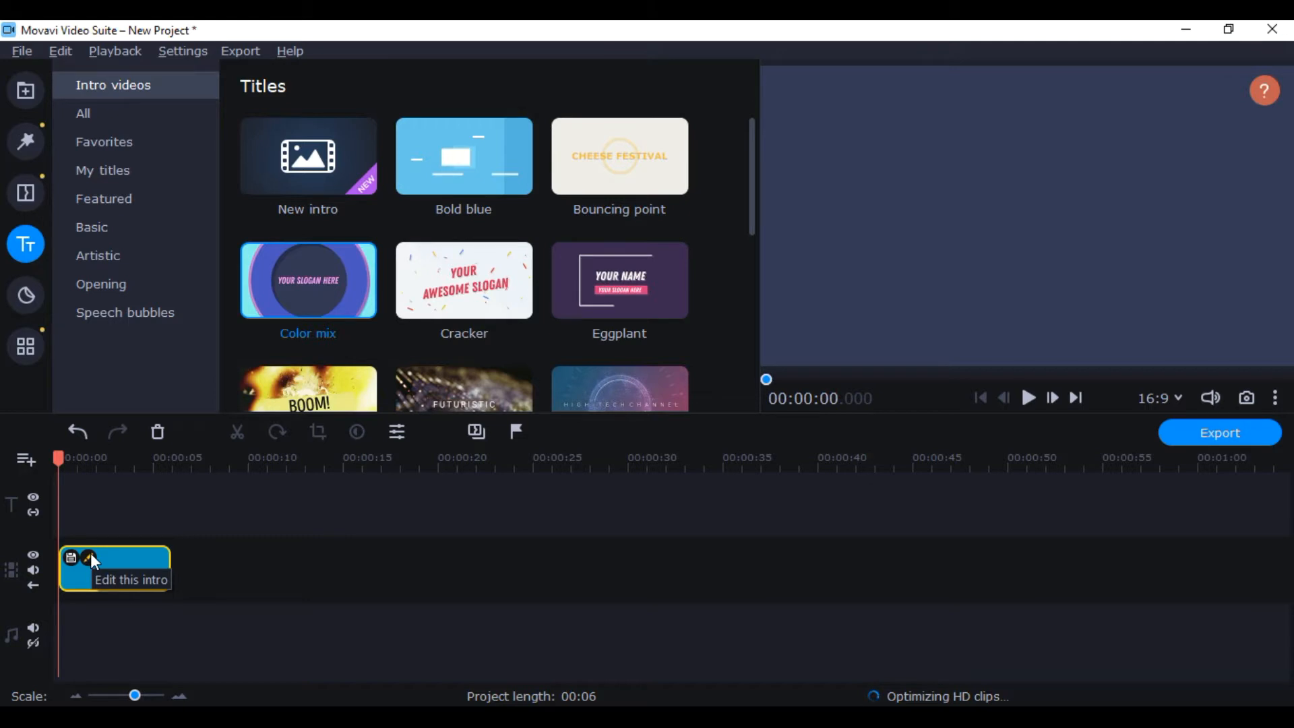
Open the Color mix intro on the timeline for editing and replace its slogan text with "welcome"
left_click(91, 556)
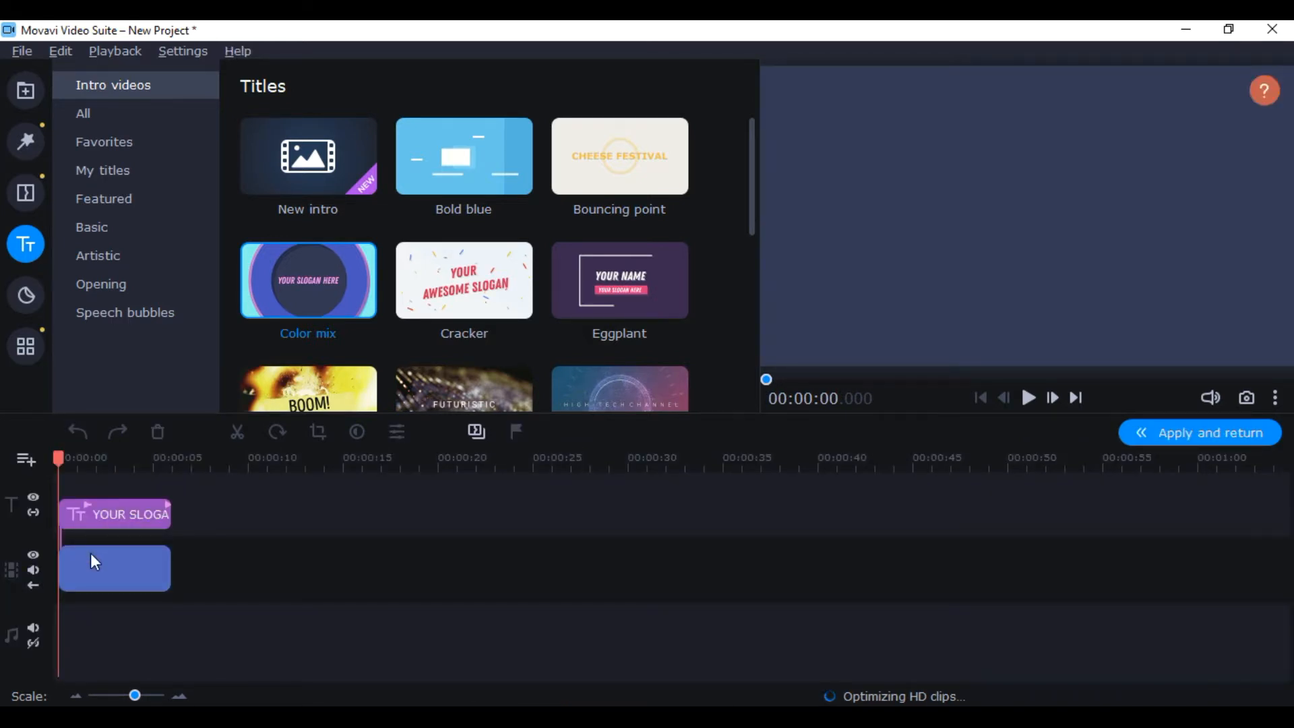
double_click(125, 510)
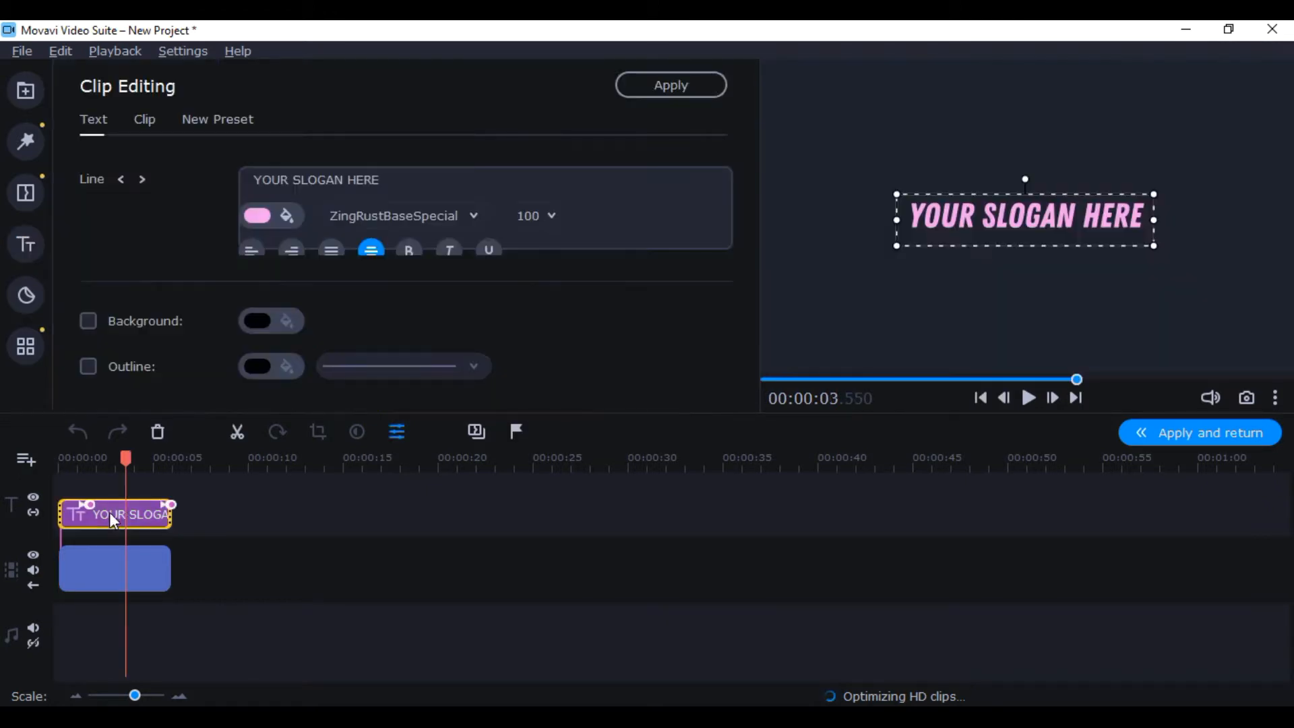
left_click(109, 512)
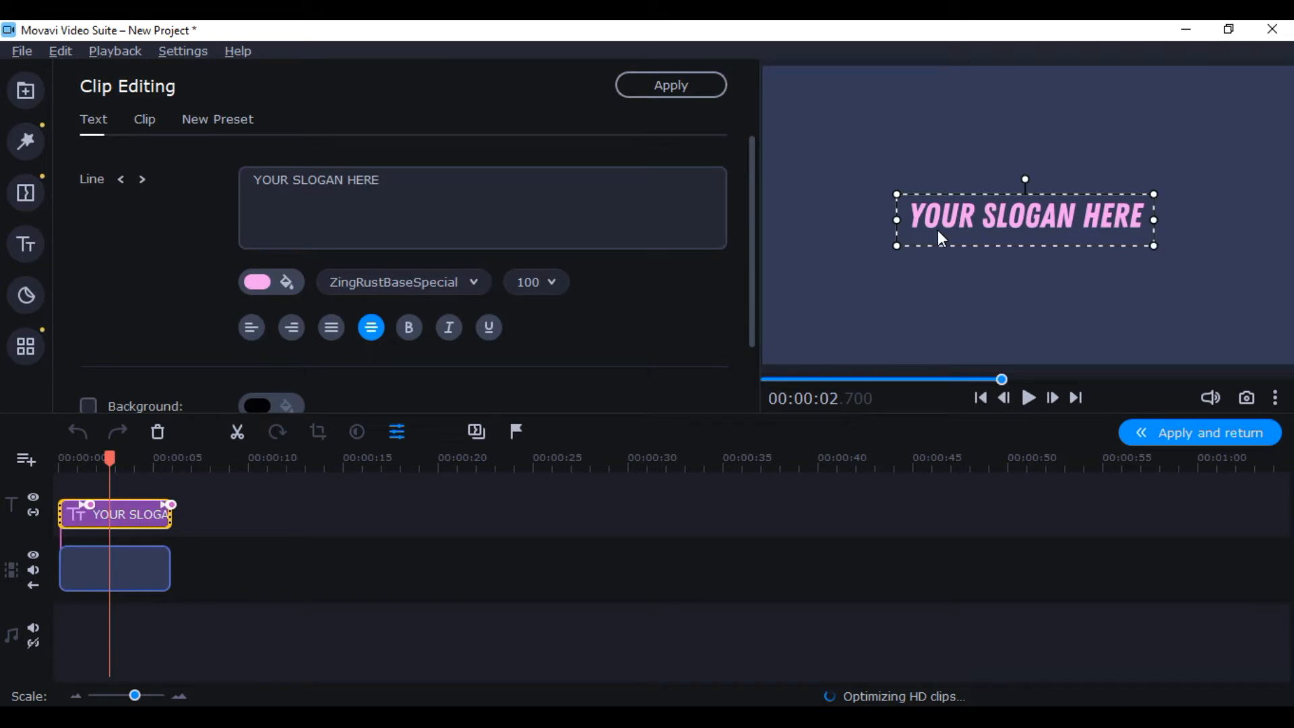
triple_click(357, 185)
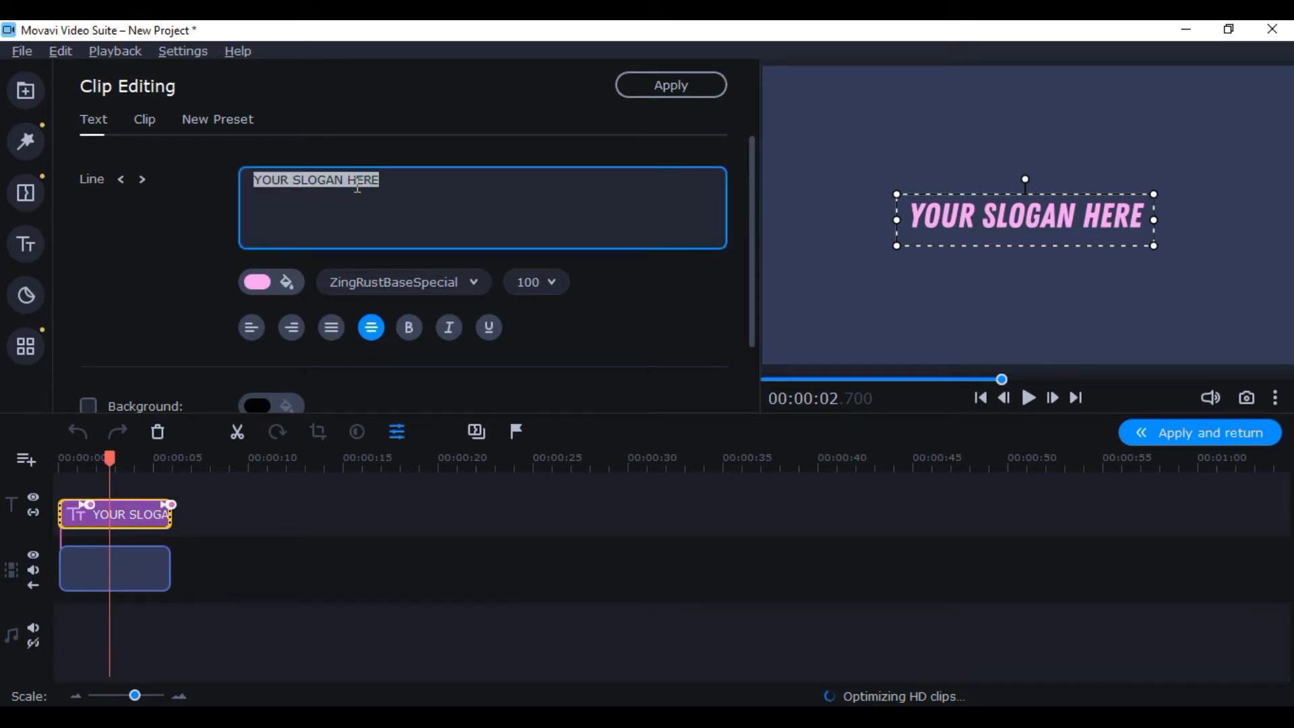
key("BackSpace")
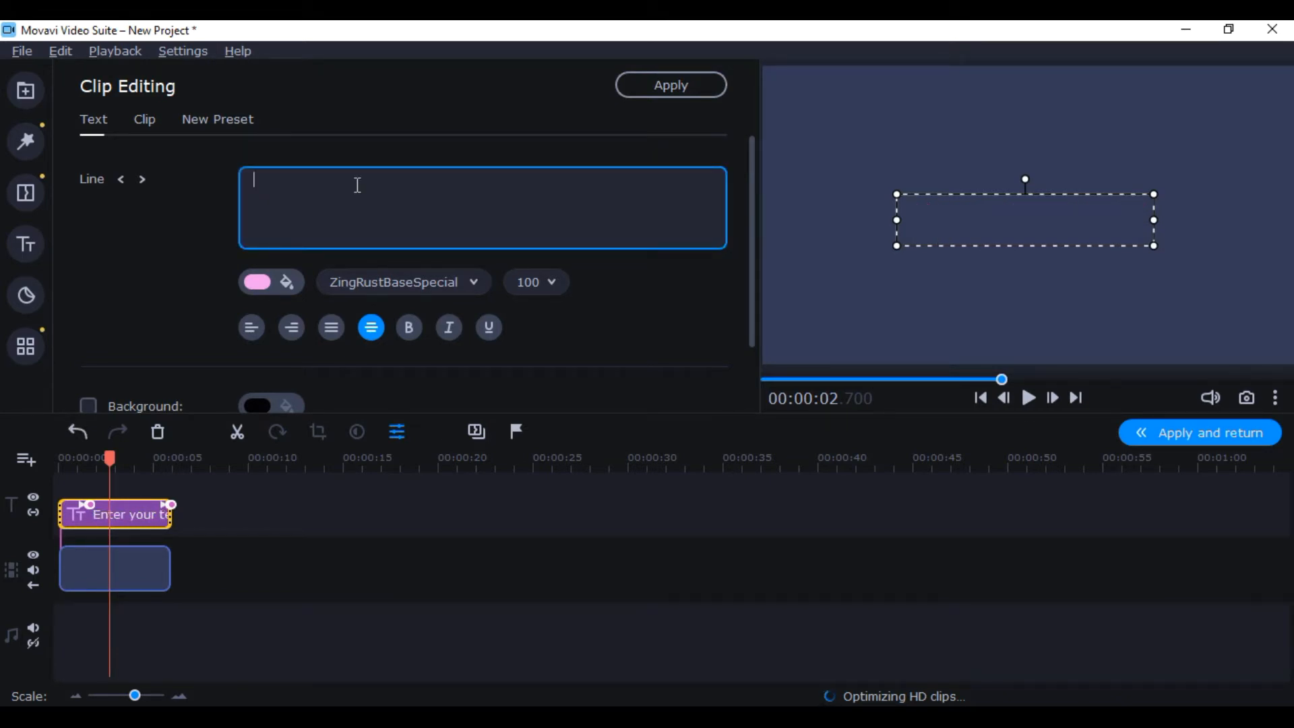
type("we")
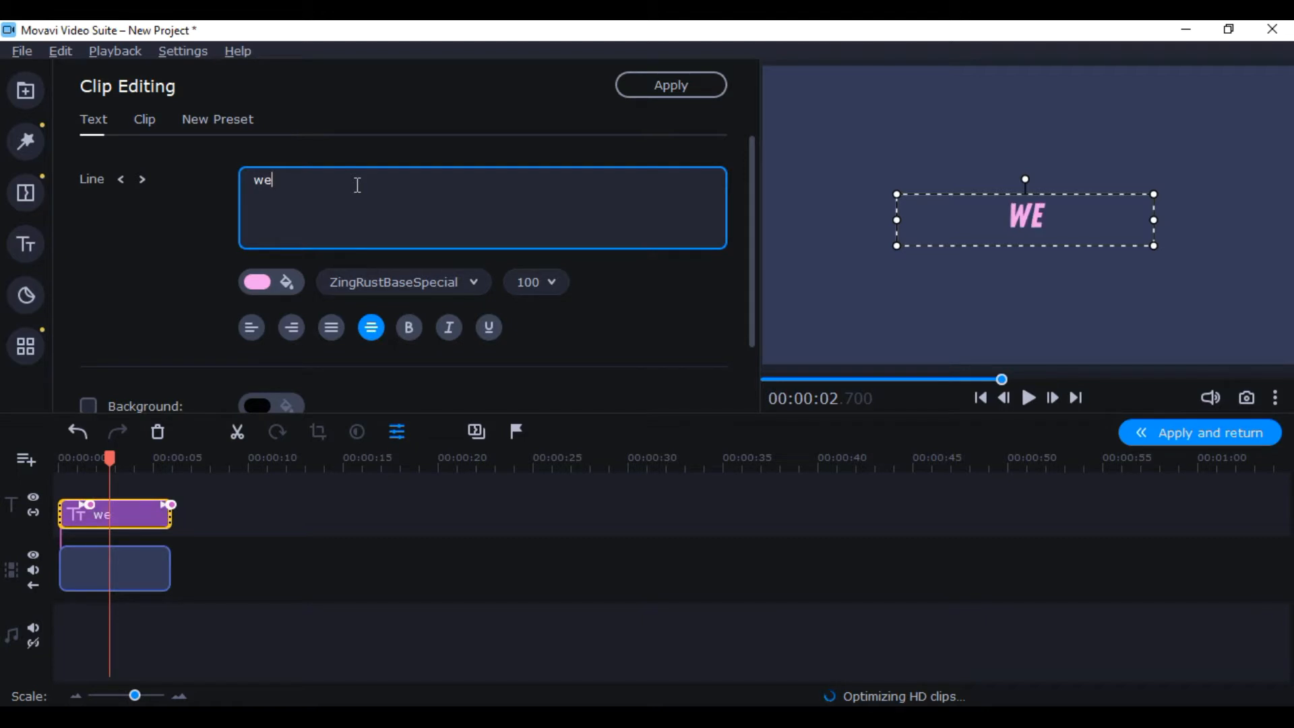
type("lcom")
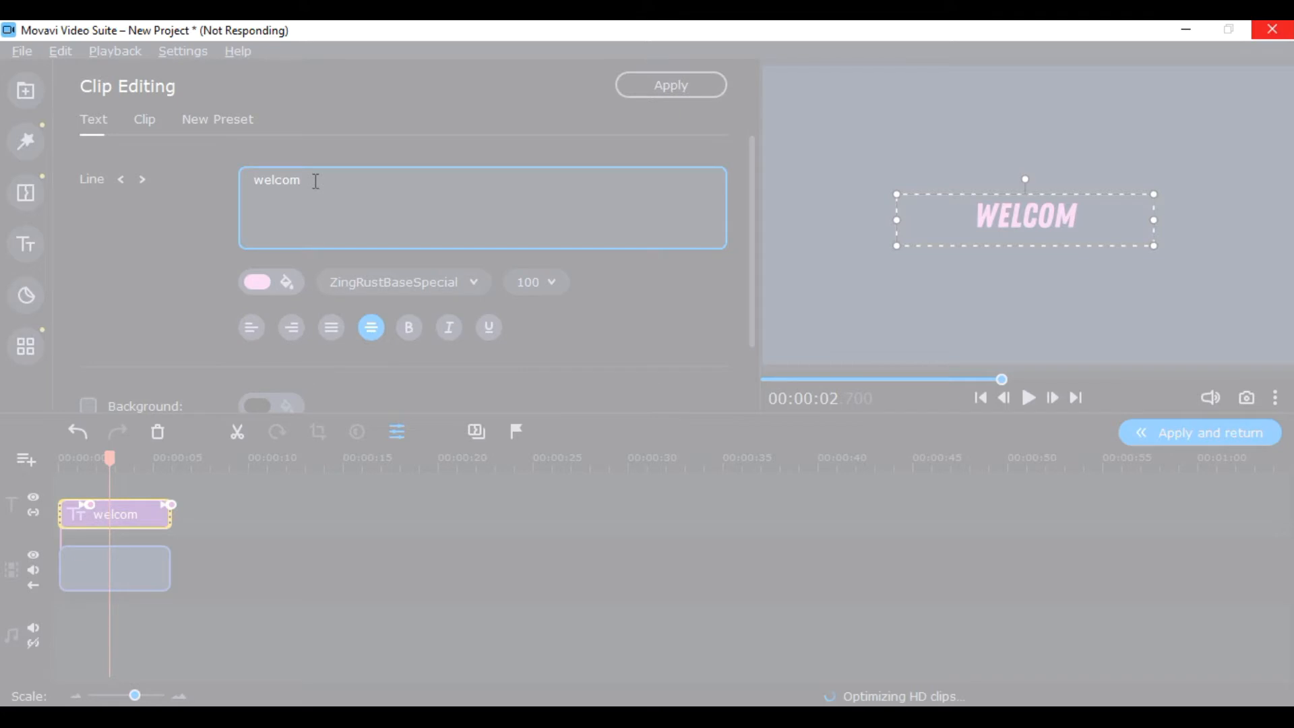
type("e")
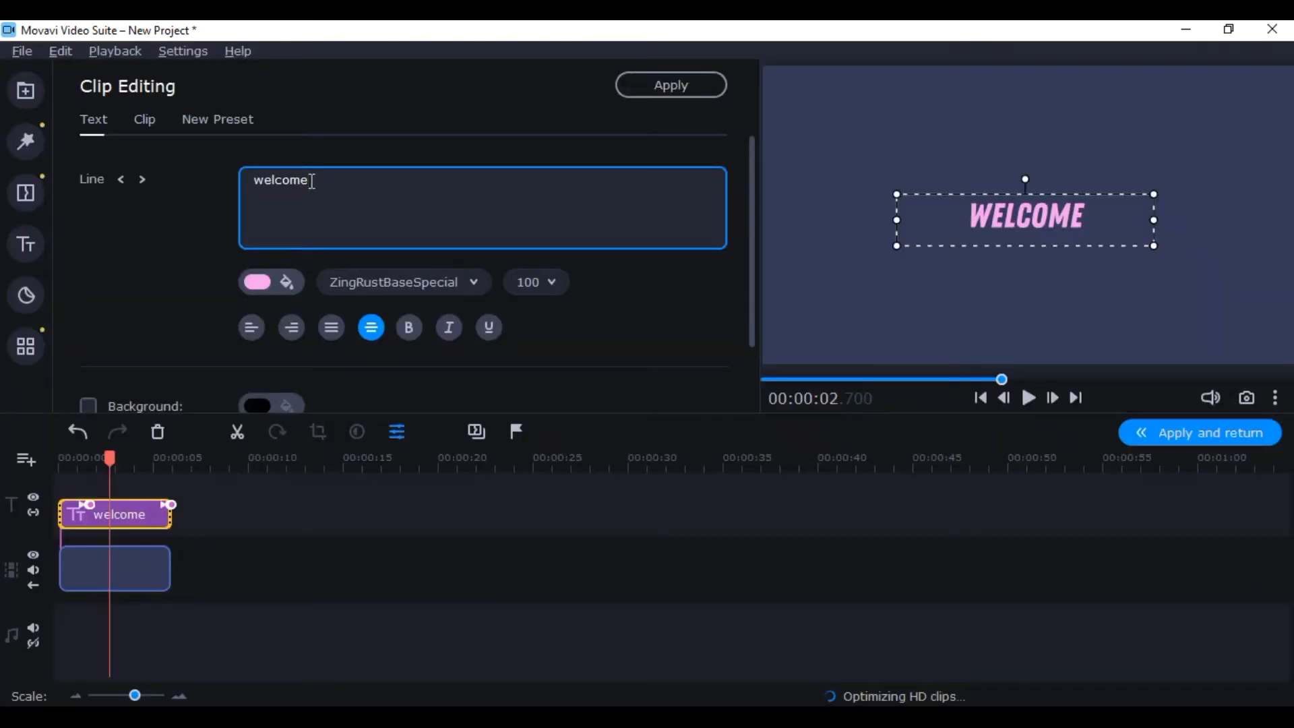
Set the welcome title's text colour to white (#ffffff)
left_click(265, 291)
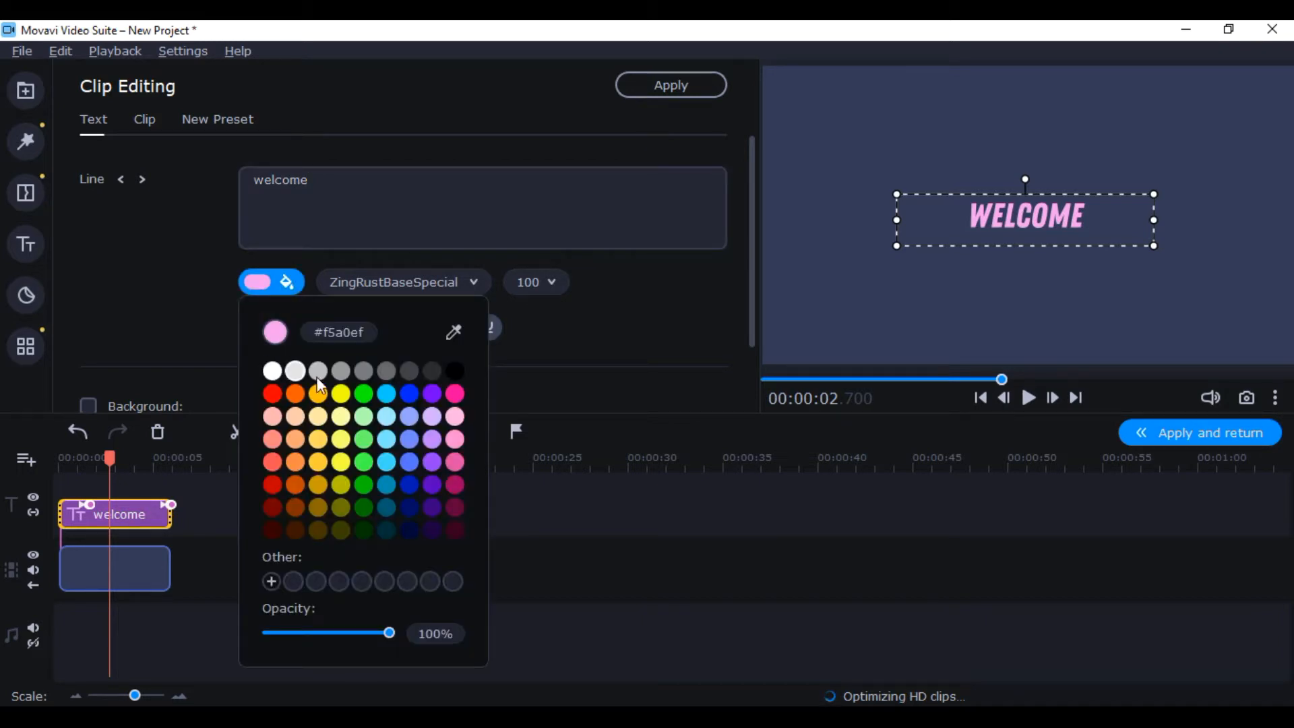
left_click(276, 370)
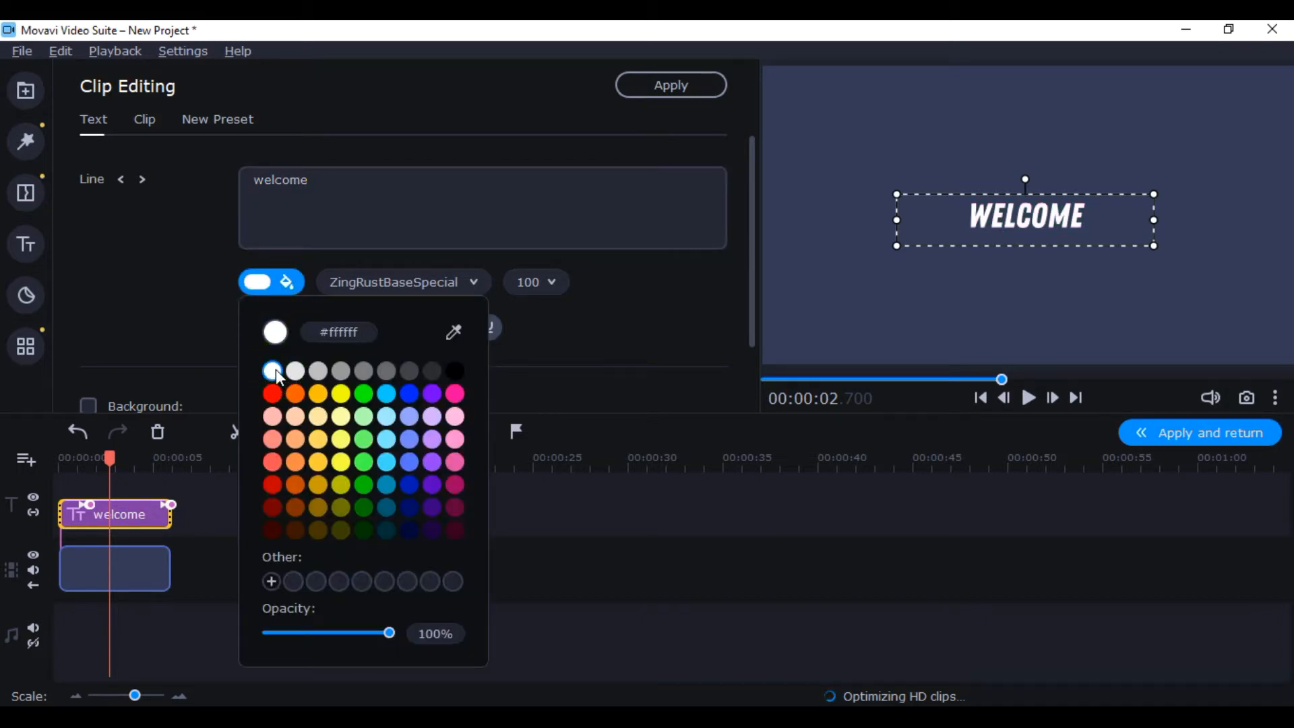
left_click(916, 269)
left_click(917, 269)
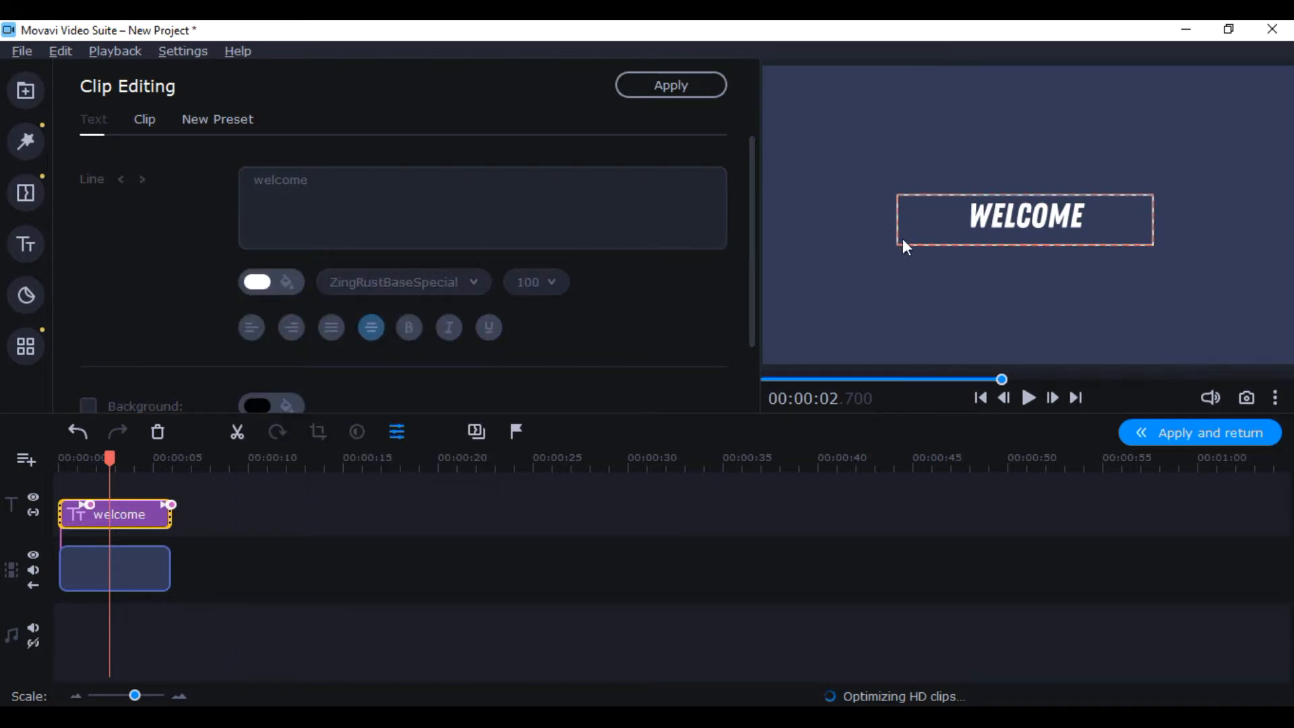
Enlarge the welcome title in the preview and move it to the middle of the frame
double_click(903, 238)
left_click(898, 246)
left_click_drag(898, 246, 795, 319)
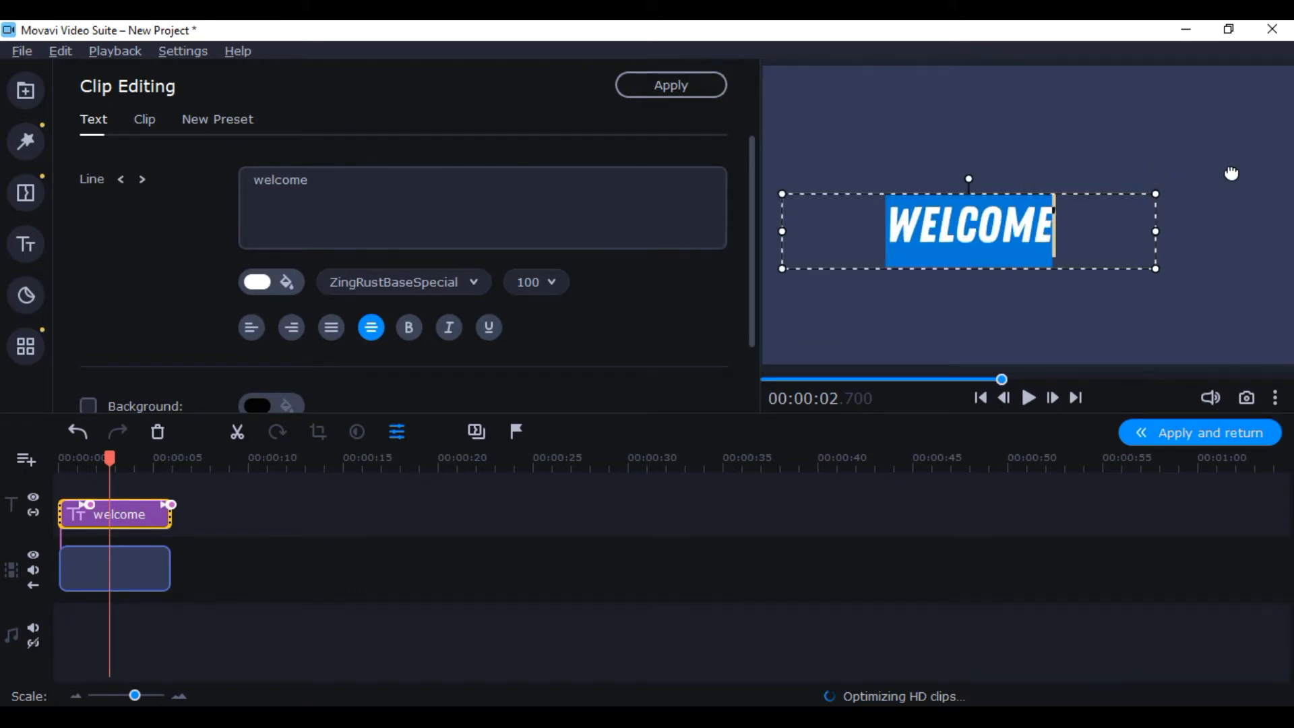
left_click_drag(1232, 173, 1196, 204)
left_click(1154, 219)
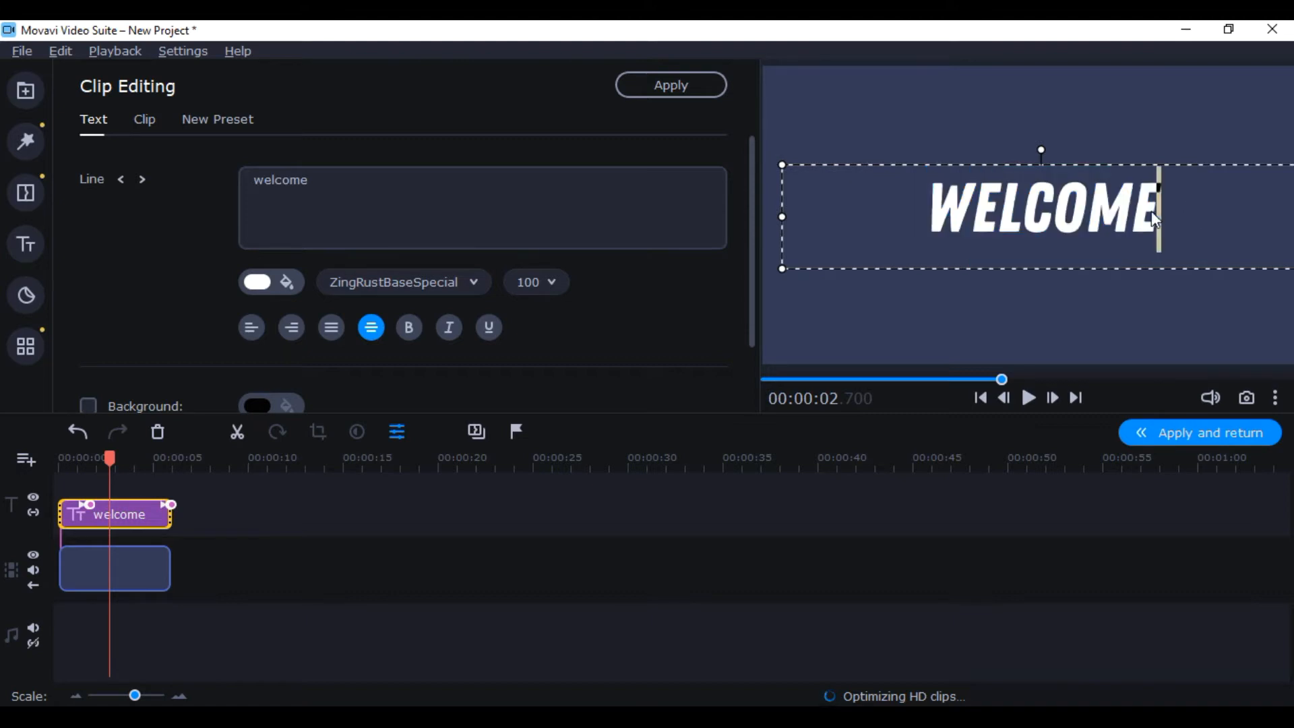
left_click(1093, 303)
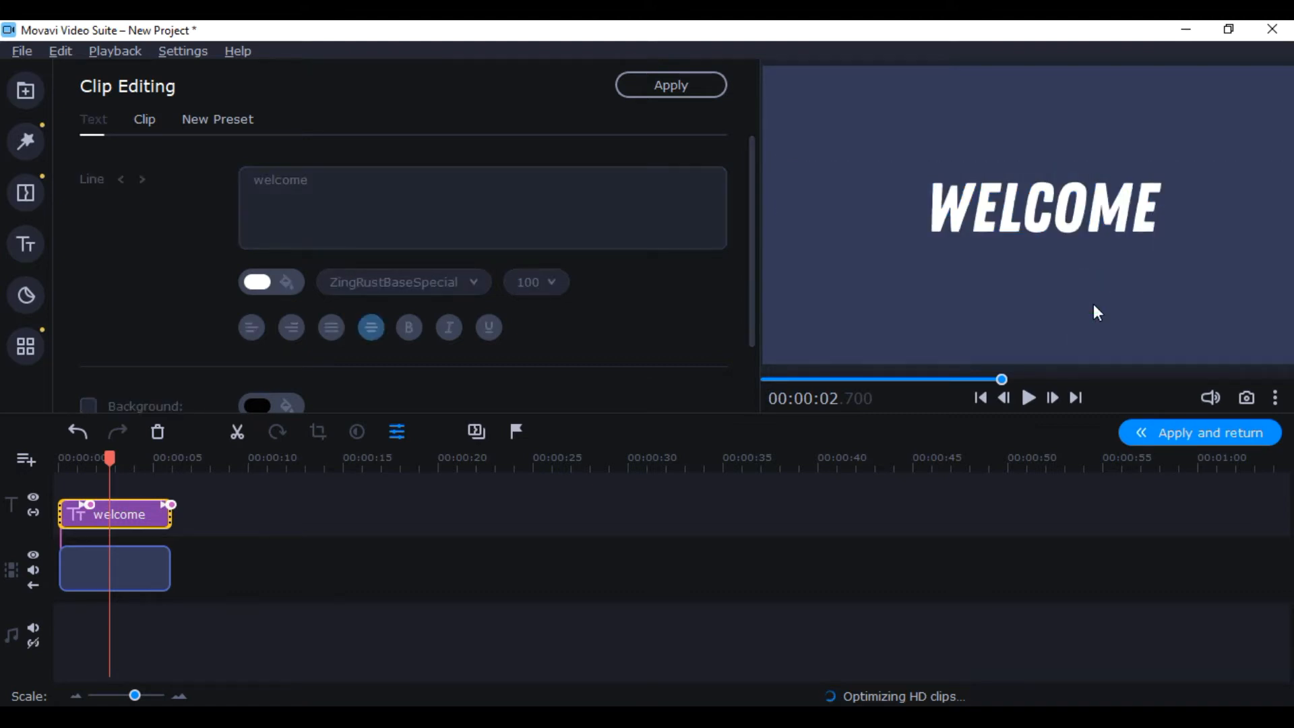
mouse_move(1156, 203)
left_mouse_down()
mouse_move(1114, 212)
mouse_move(1178, 193)
mouse_move(1117, 208)
mouse_move(1107, 224)
mouse_move(1166, 206)
mouse_move(1137, 223)
mouse_move(1149, 205)
mouse_move(1141, 146)
mouse_move(1137, 227)
mouse_move(1242, 235)
mouse_move(1161, 242)
mouse_move(1170, 192)
mouse_move(1132, 211)
left_mouse_up()
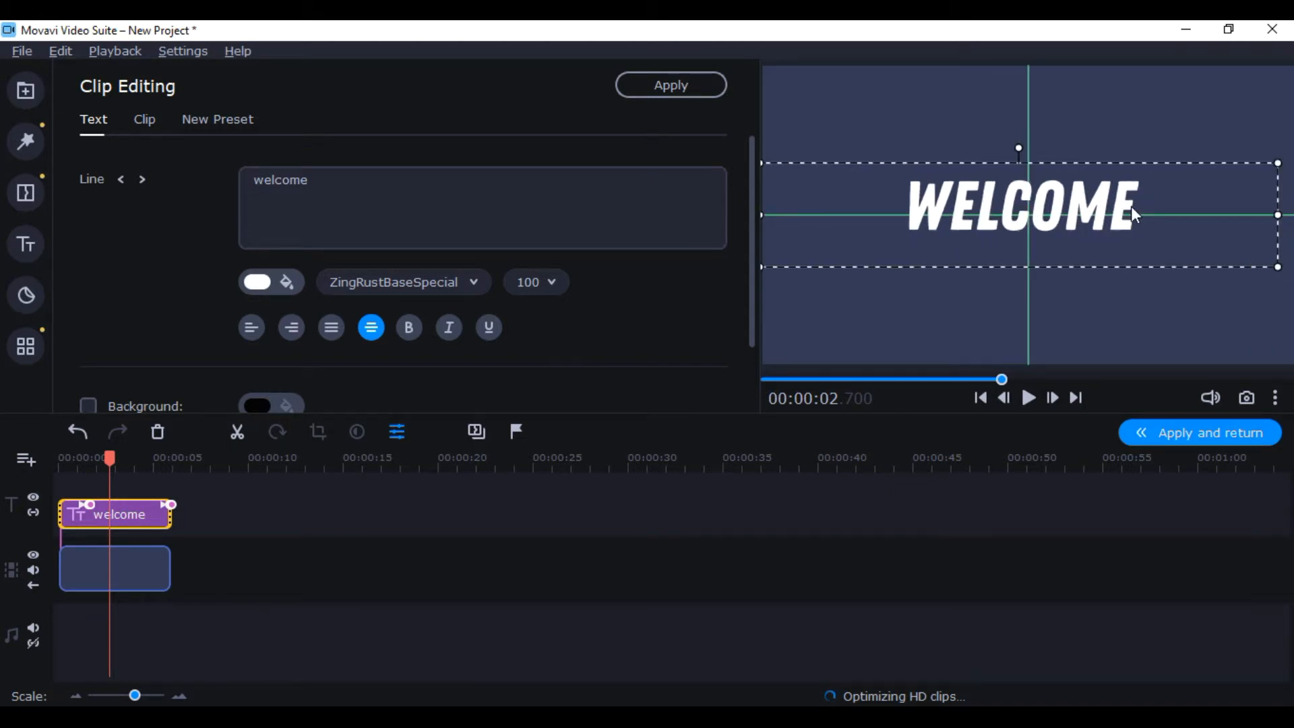
left_click_drag(1130, 206, 1130, 207)
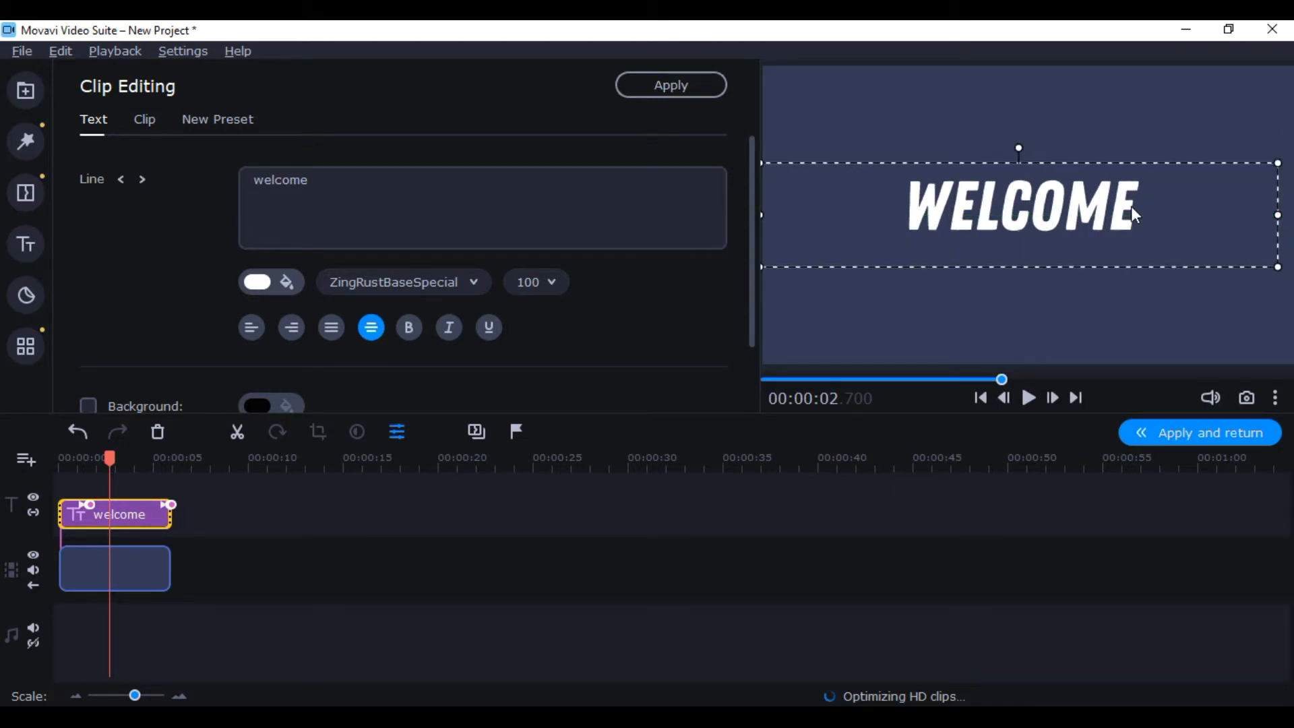
Try the ZingRustBaseSH5Special and Open Sans fonts on the welcome title, and set its font to Open Sans Light
left_click(474, 283)
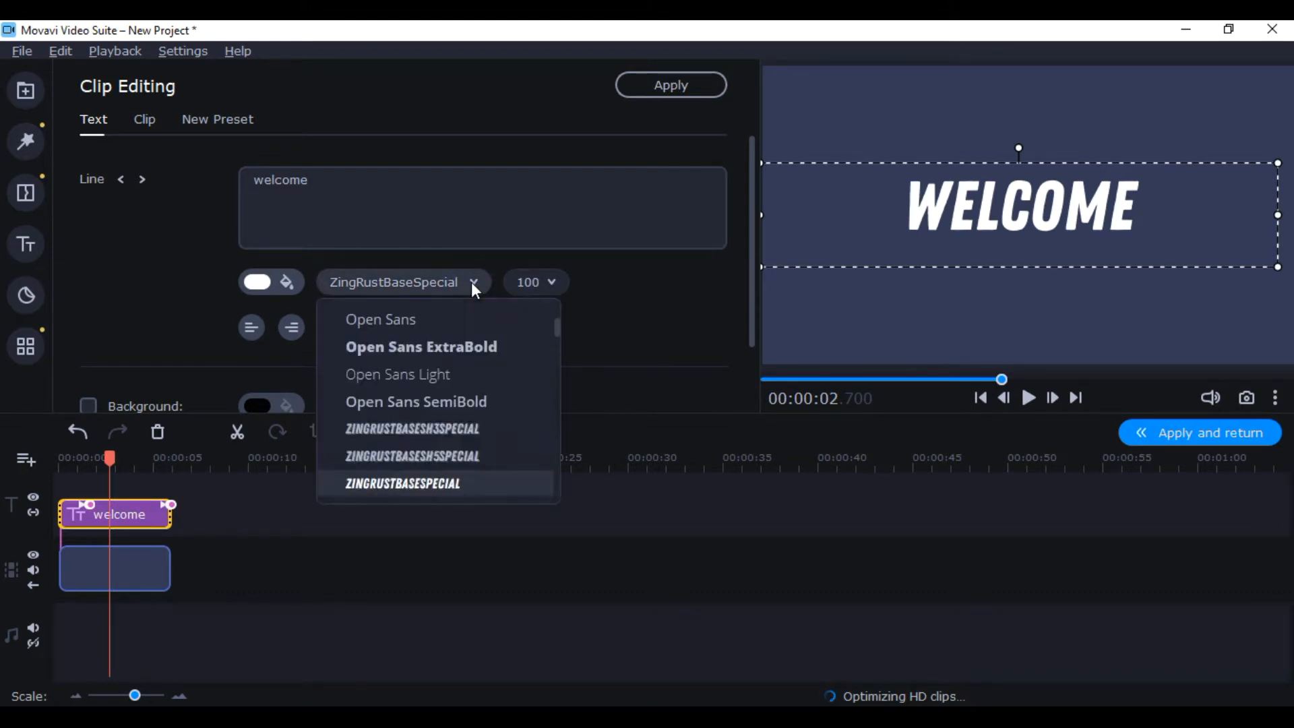
left_click(427, 453)
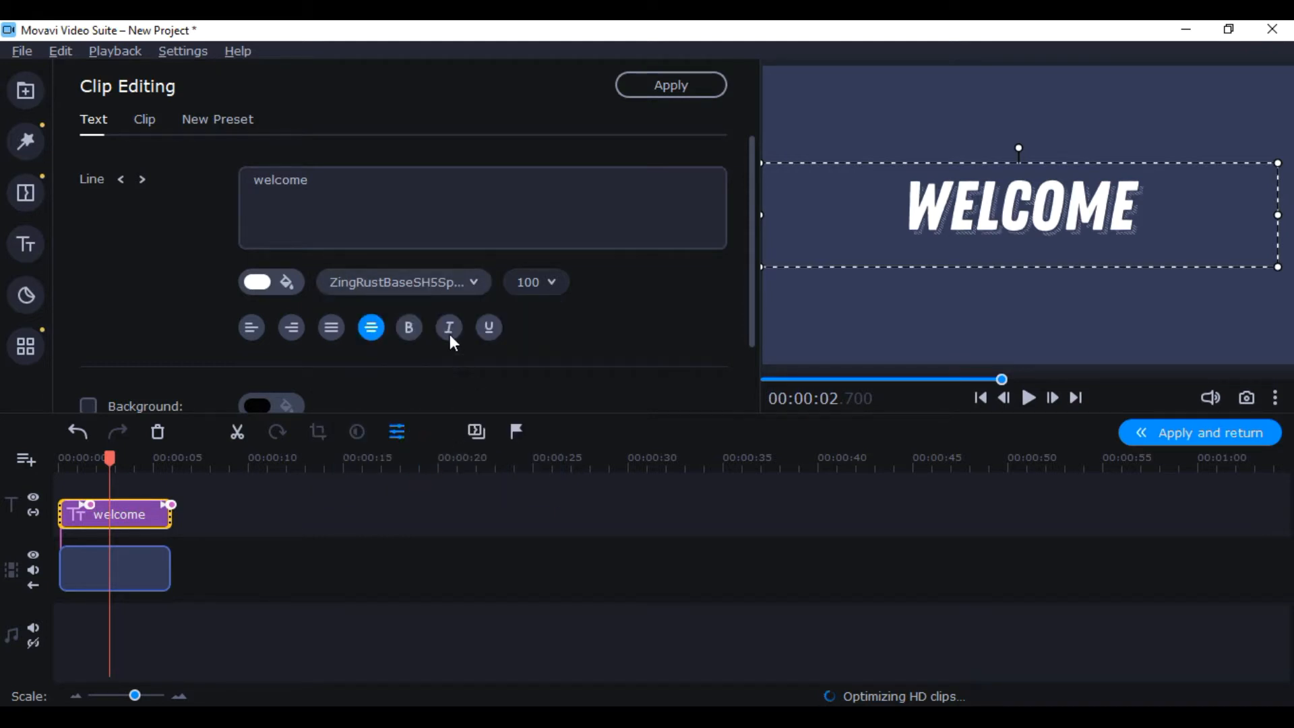
left_click(478, 276)
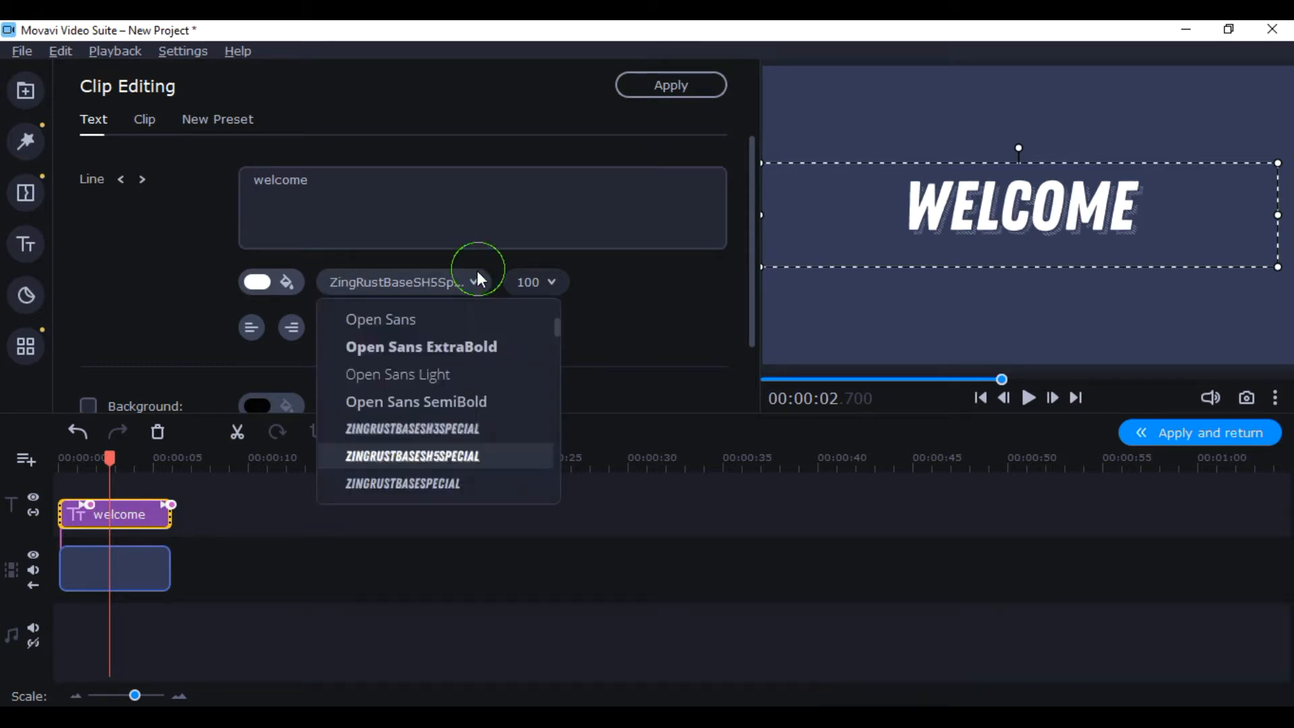
left_click(444, 321)
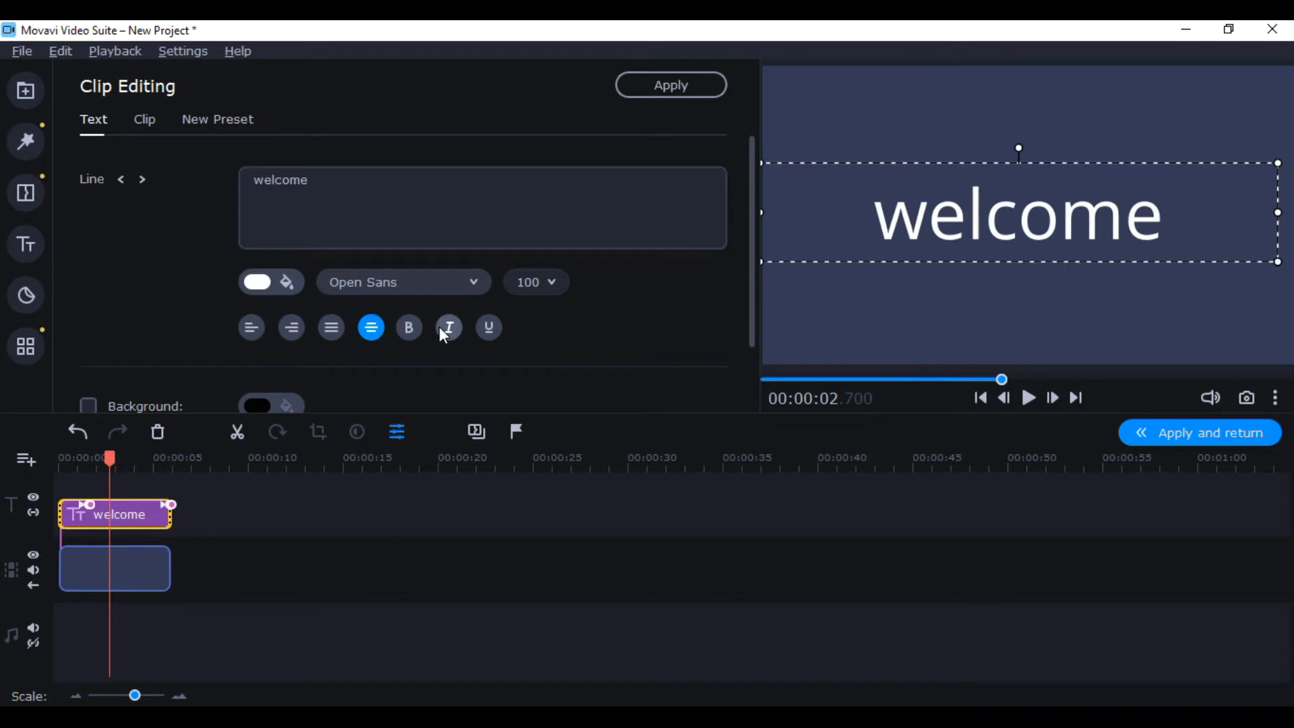
left_click(460, 276)
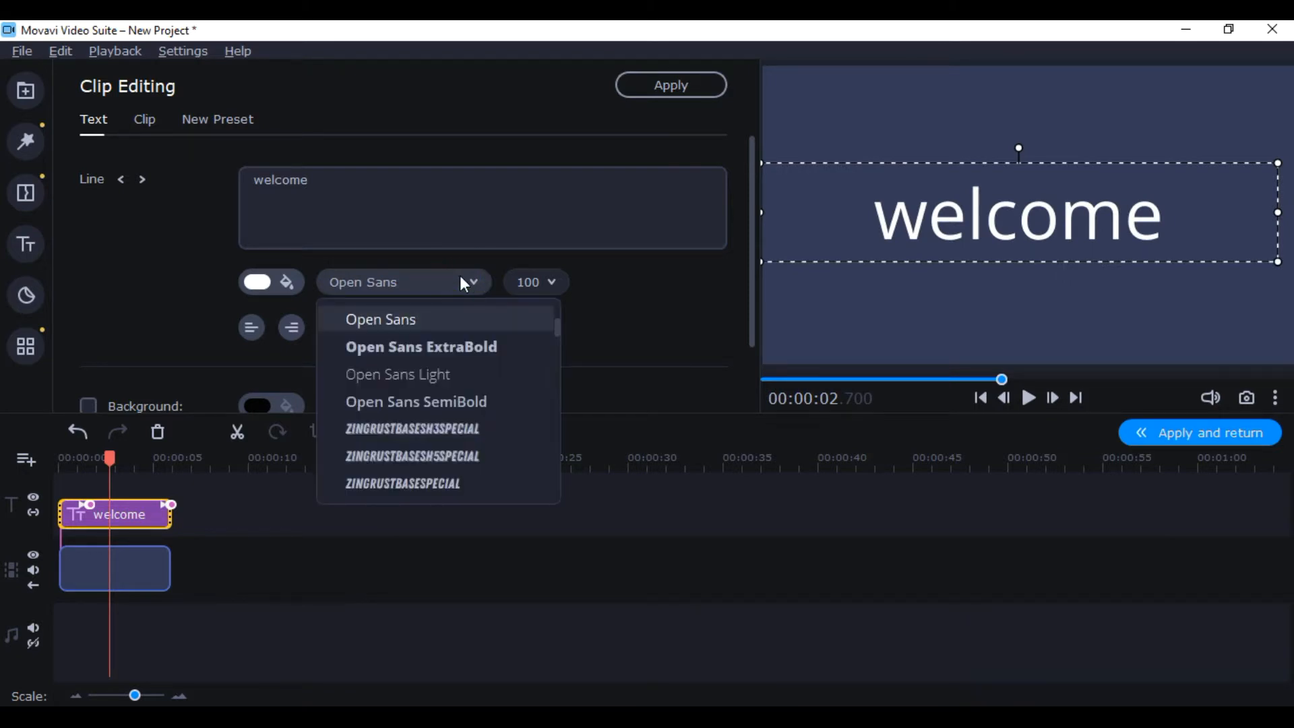
left_click(446, 374)
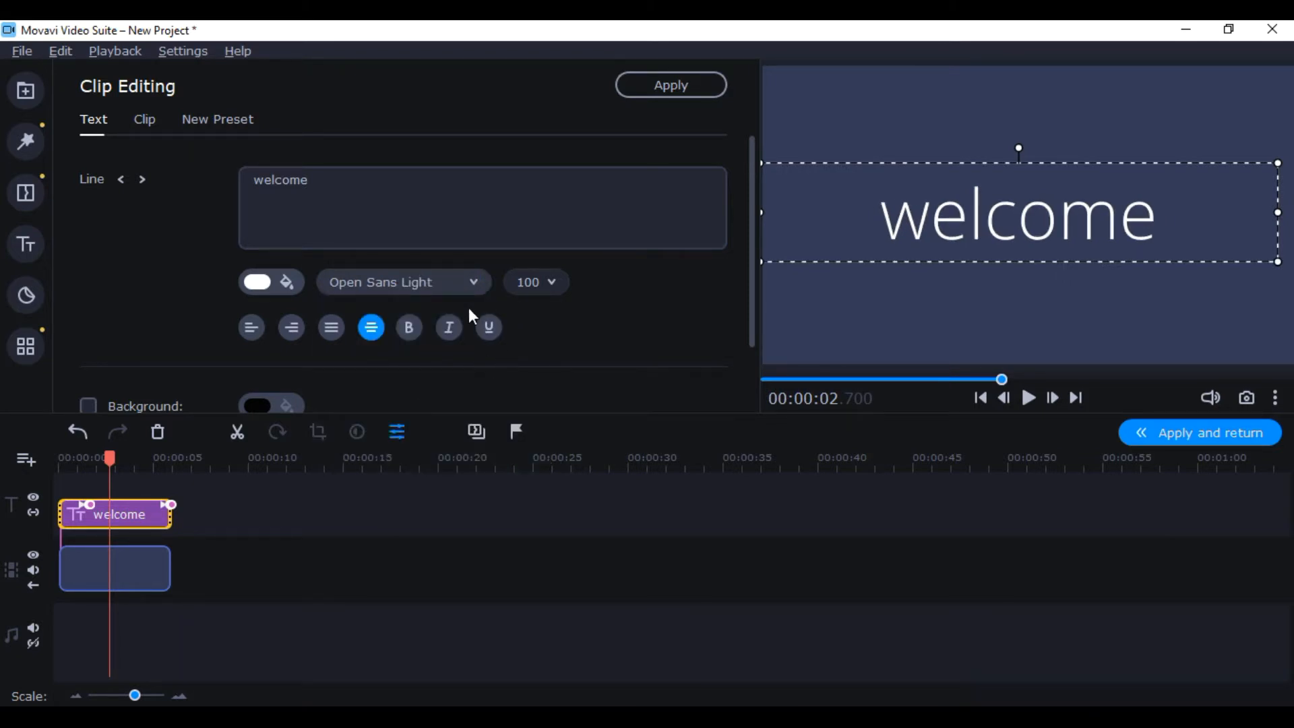
Make the welcome title bold, try left, right and justified alignment, and set it to centred
left_click(408, 329)
left_click(253, 327)
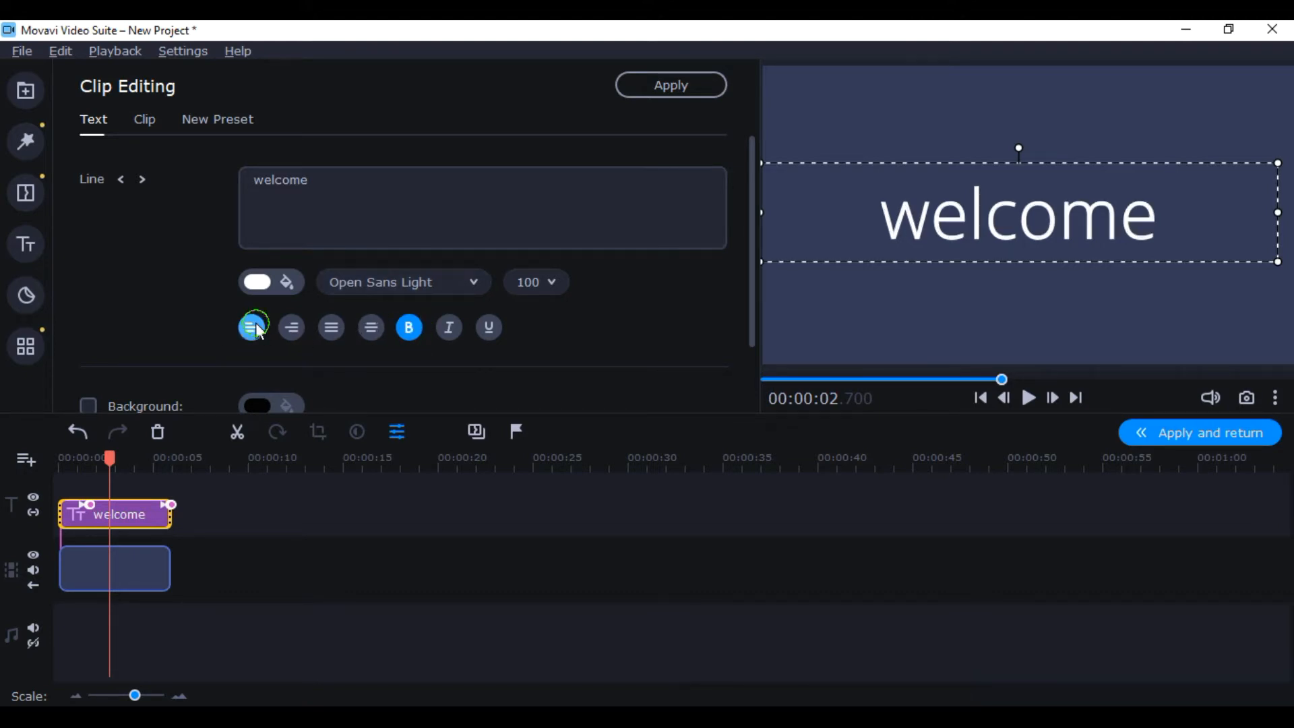
left_click(333, 328)
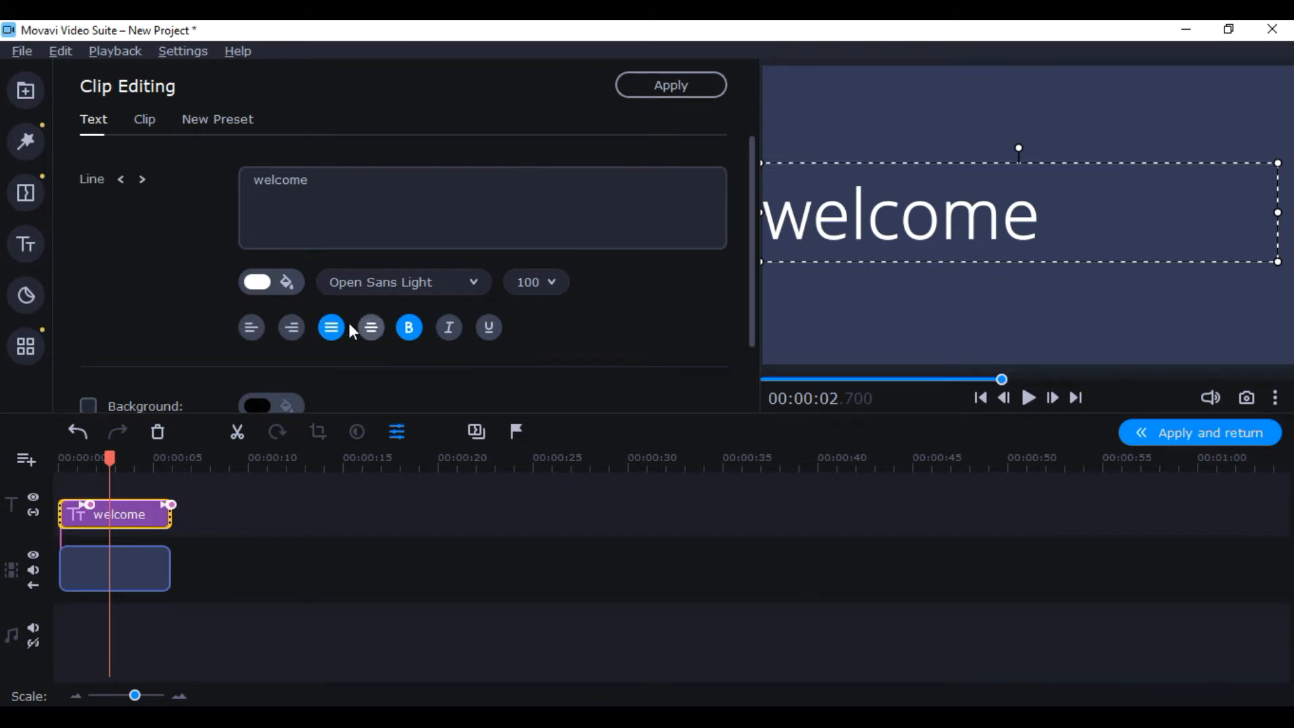
left_click(292, 328)
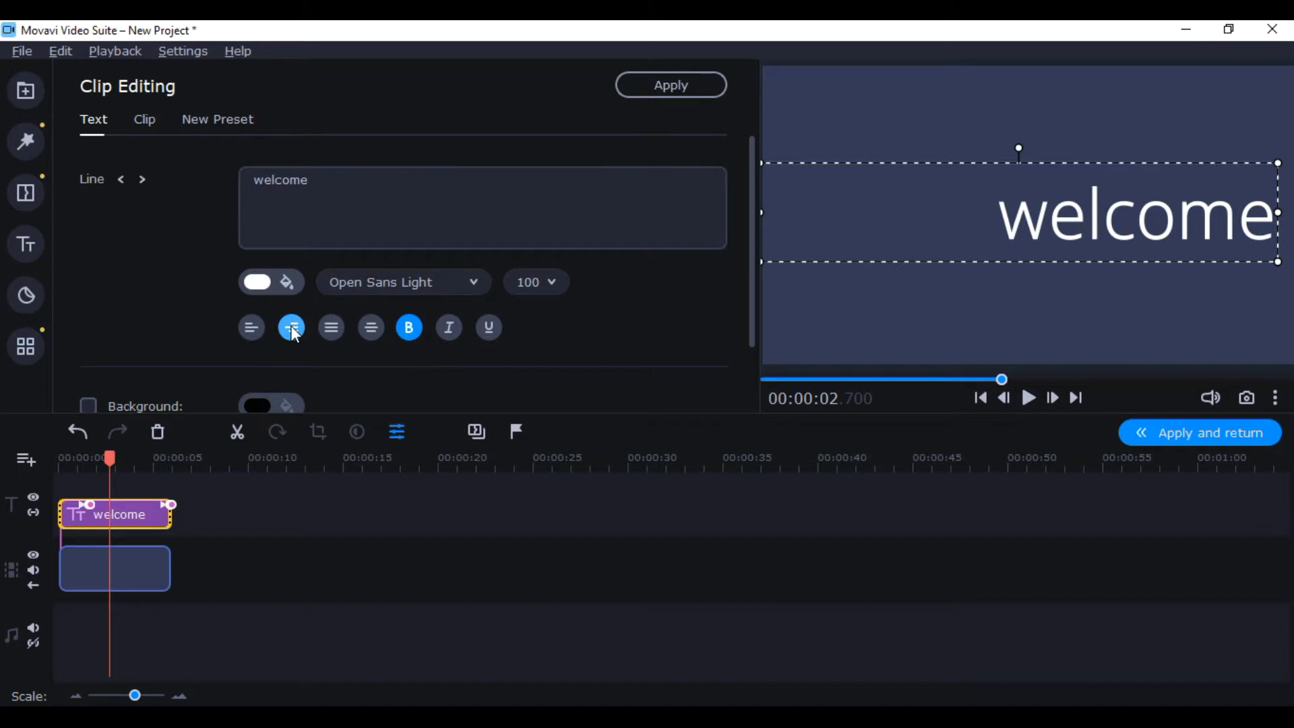
left_click(330, 329)
left_click(371, 328)
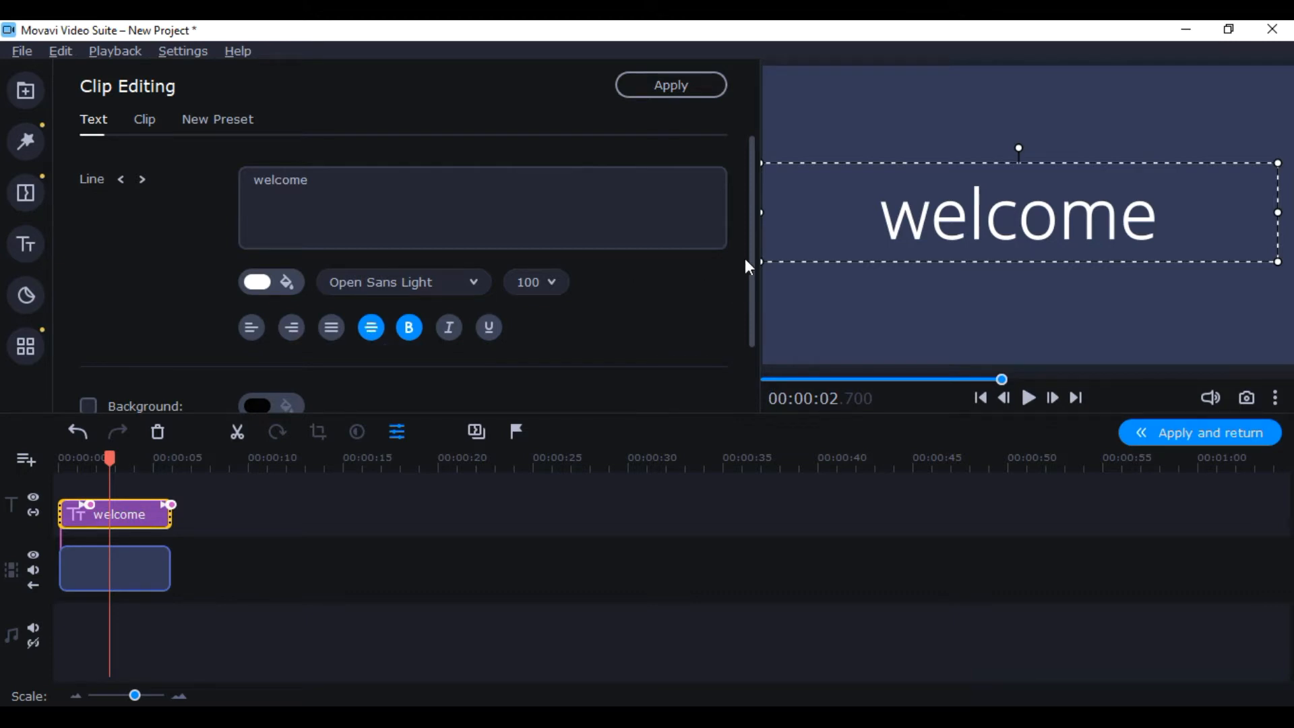
Turn on a background behind the welcome title, try green, and set its colour to blue (#0027ff)
left_click_drag(749, 225, 752, 273)
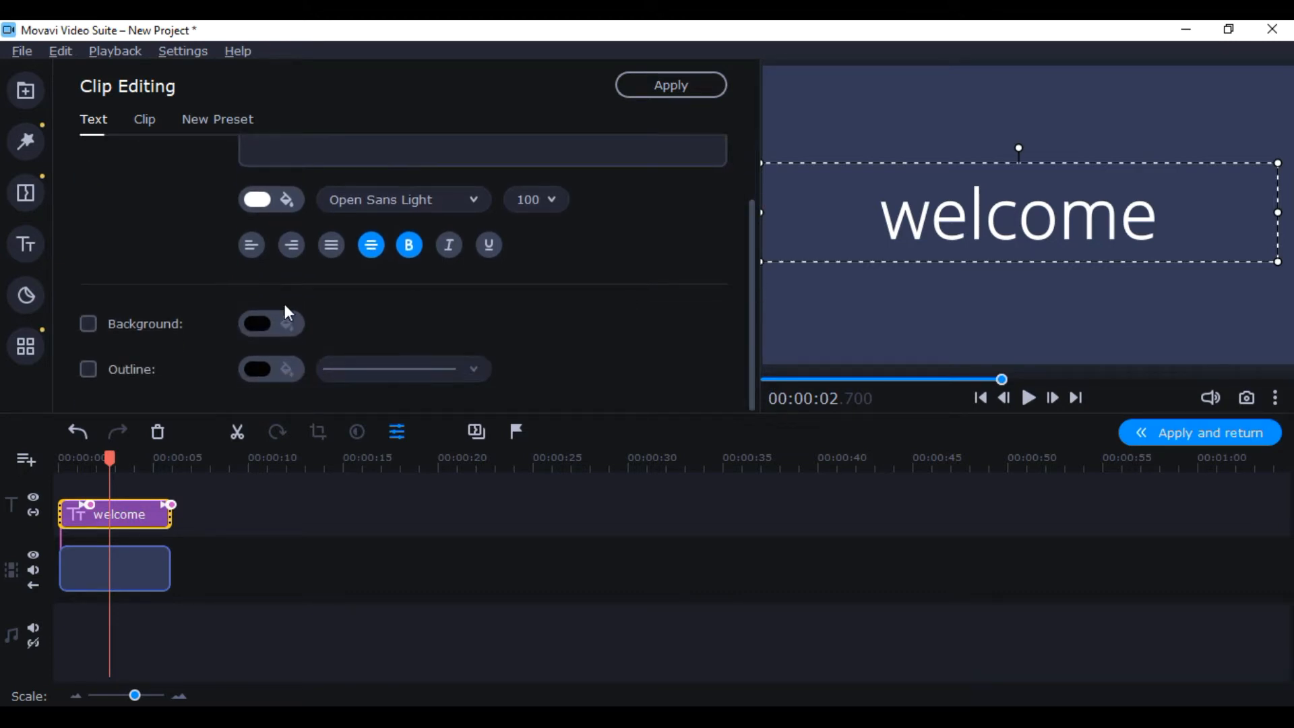
left_click(94, 322)
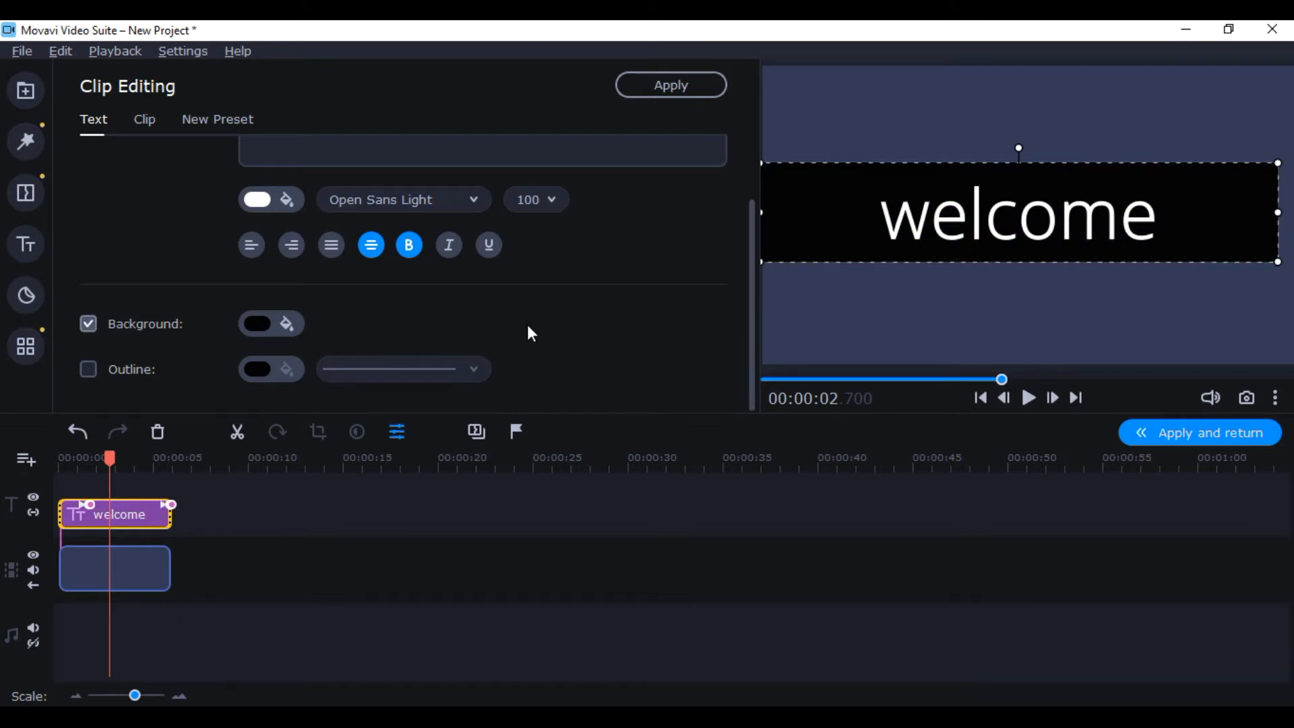
left_click(260, 323)
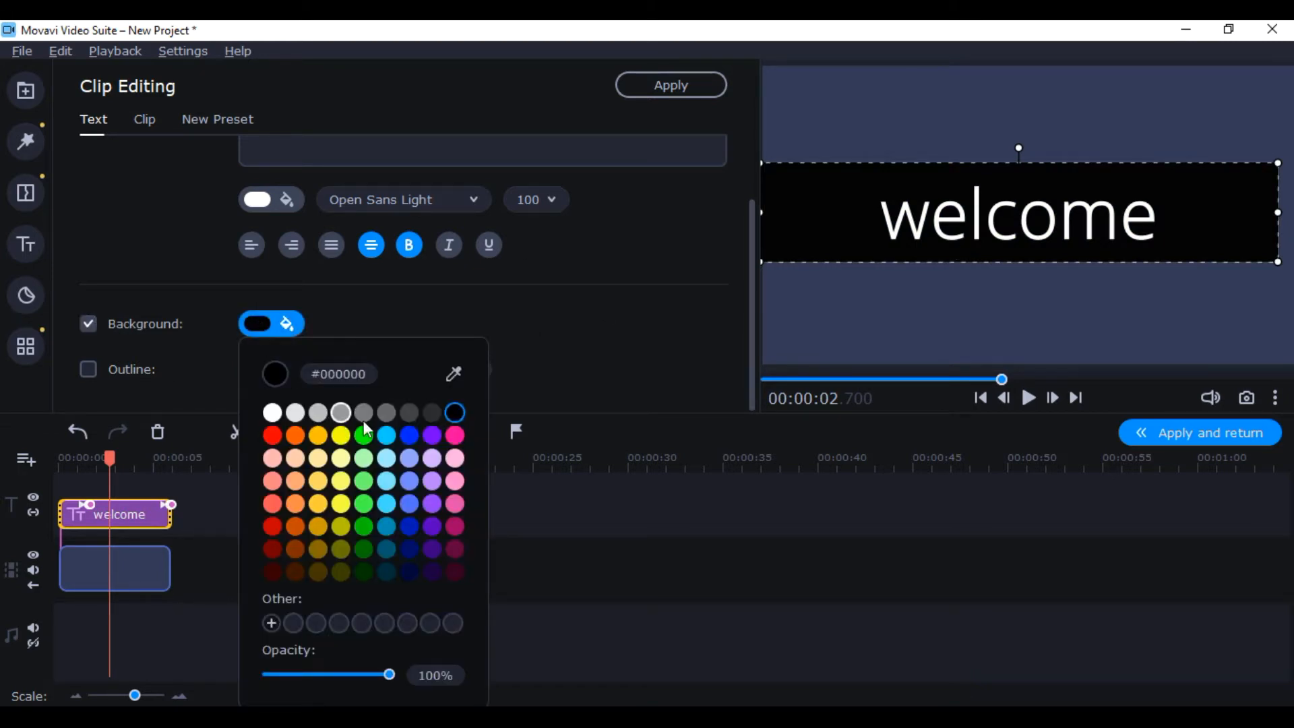
left_click(409, 434)
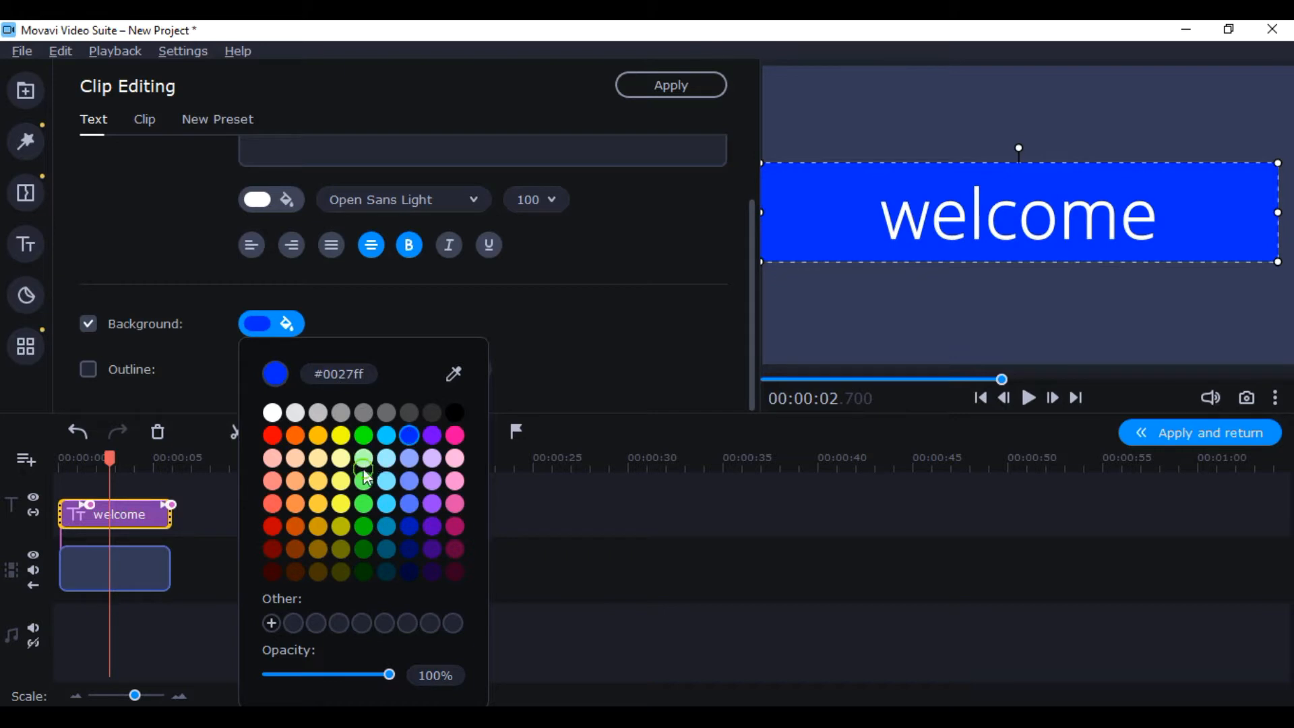
left_click(364, 436)
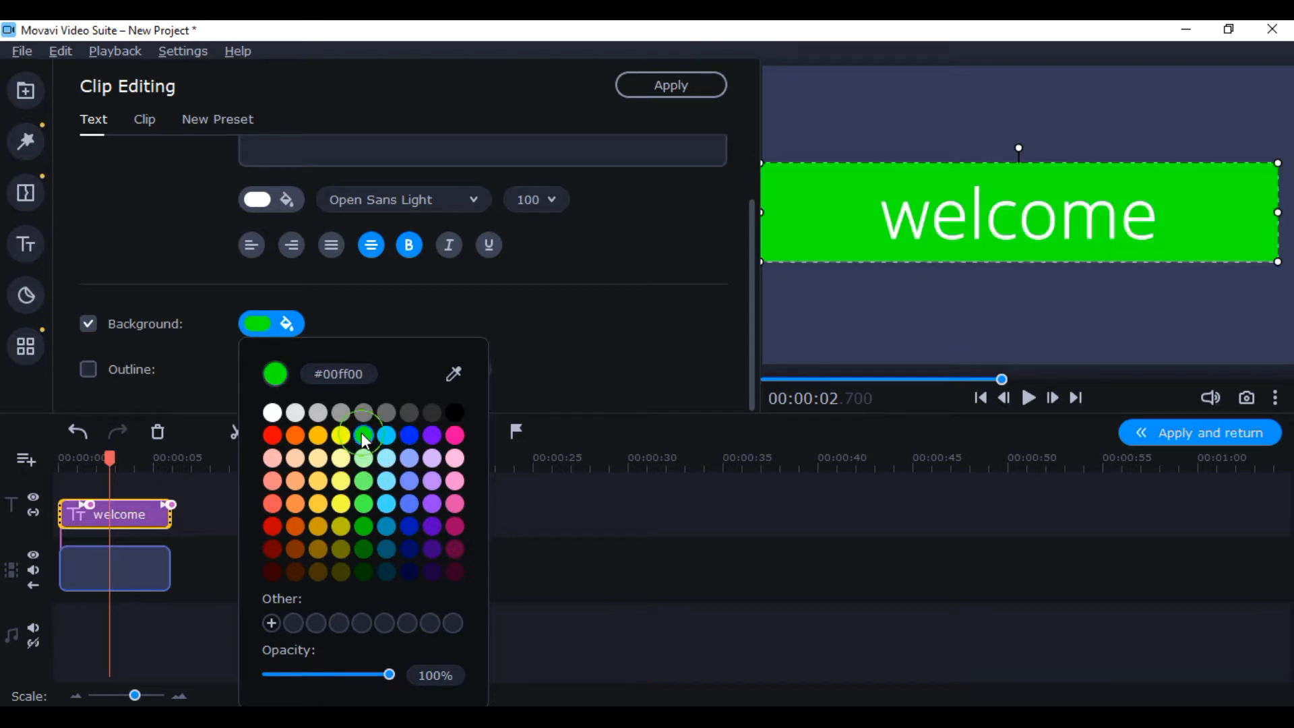
left_click(409, 437)
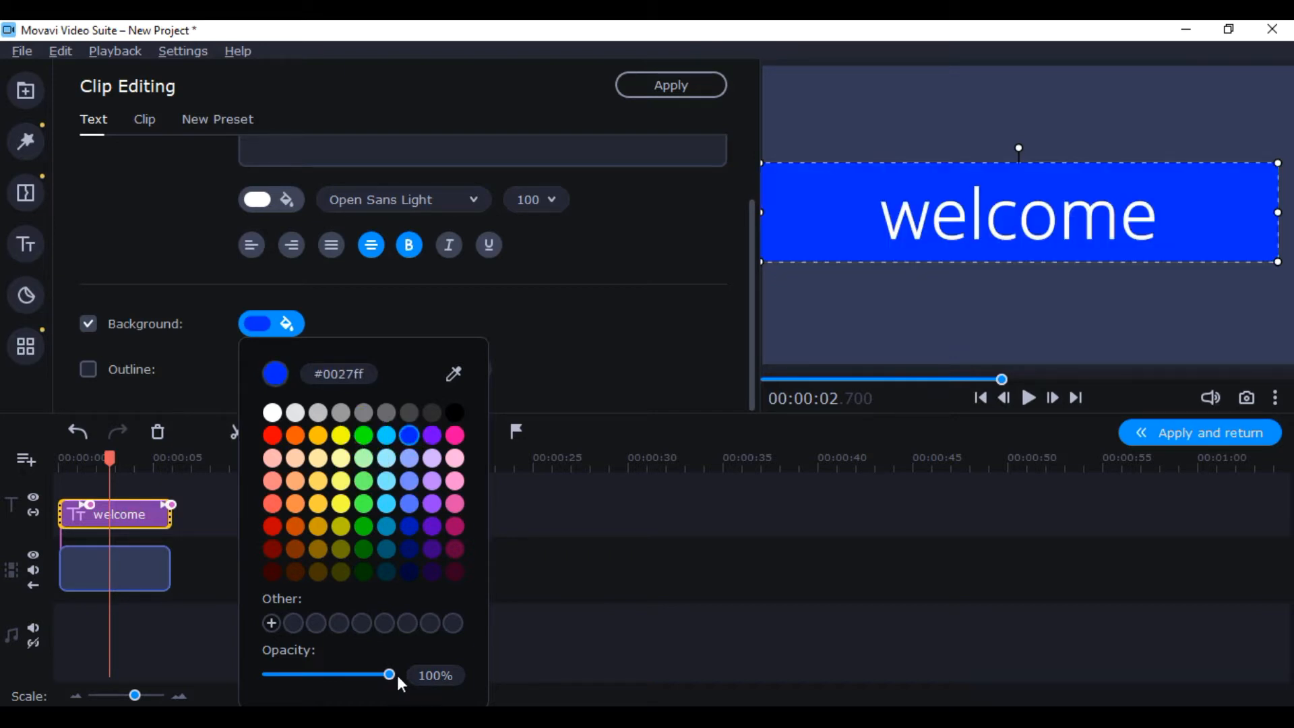
Try title background opacities of 15%, 56% and 82%, and turn the background off
left_click_drag(397, 675, 287, 684)
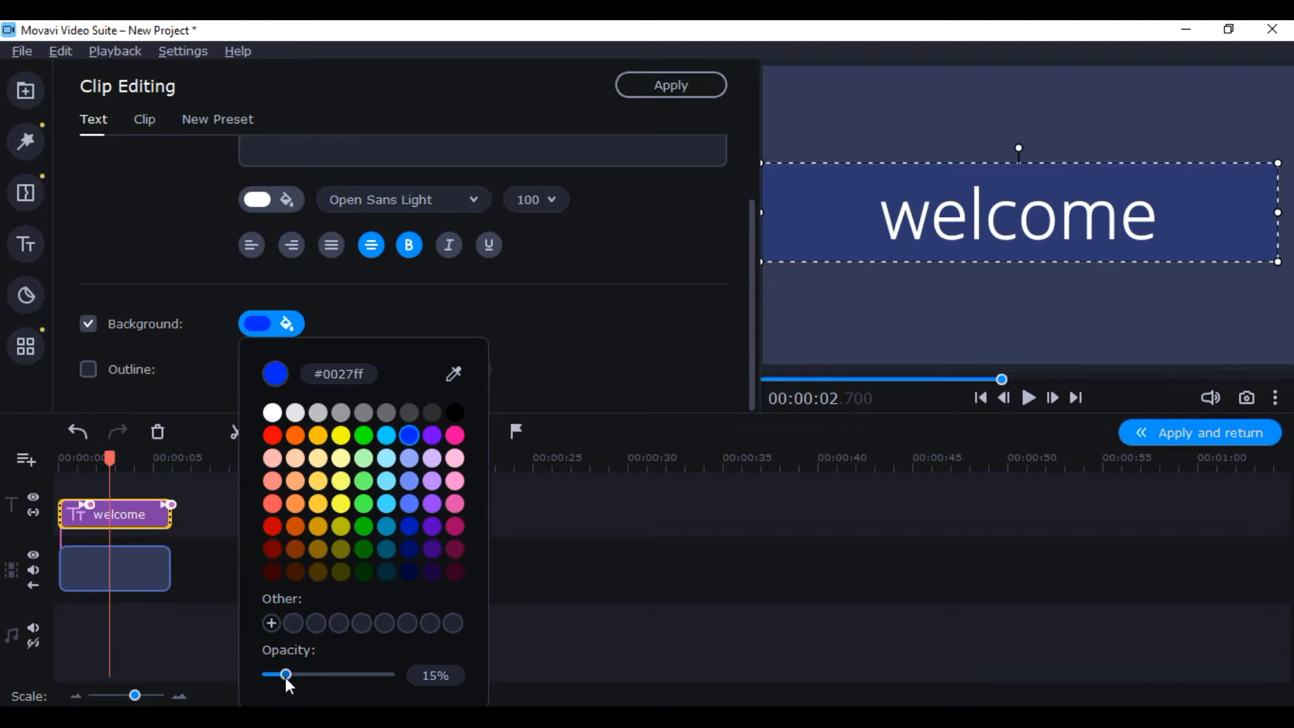
left_click_drag(286, 678, 335, 684)
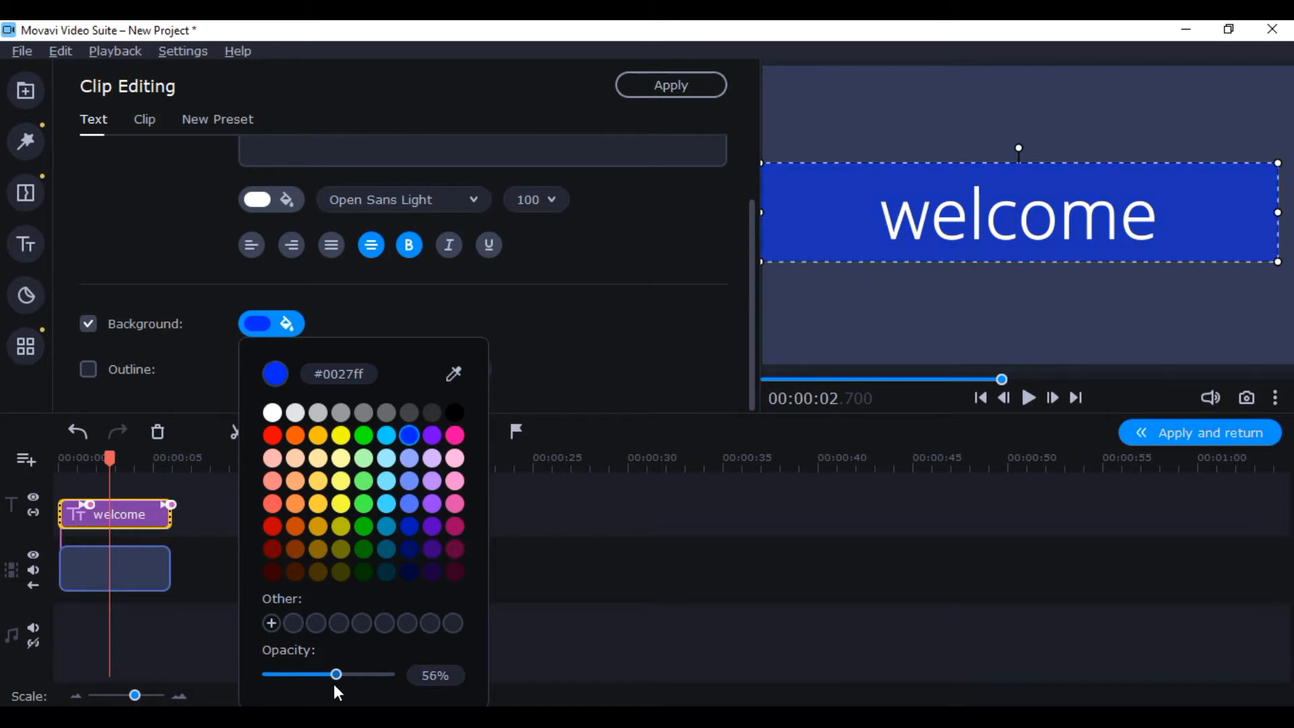
left_click_drag(334, 683, 366, 682)
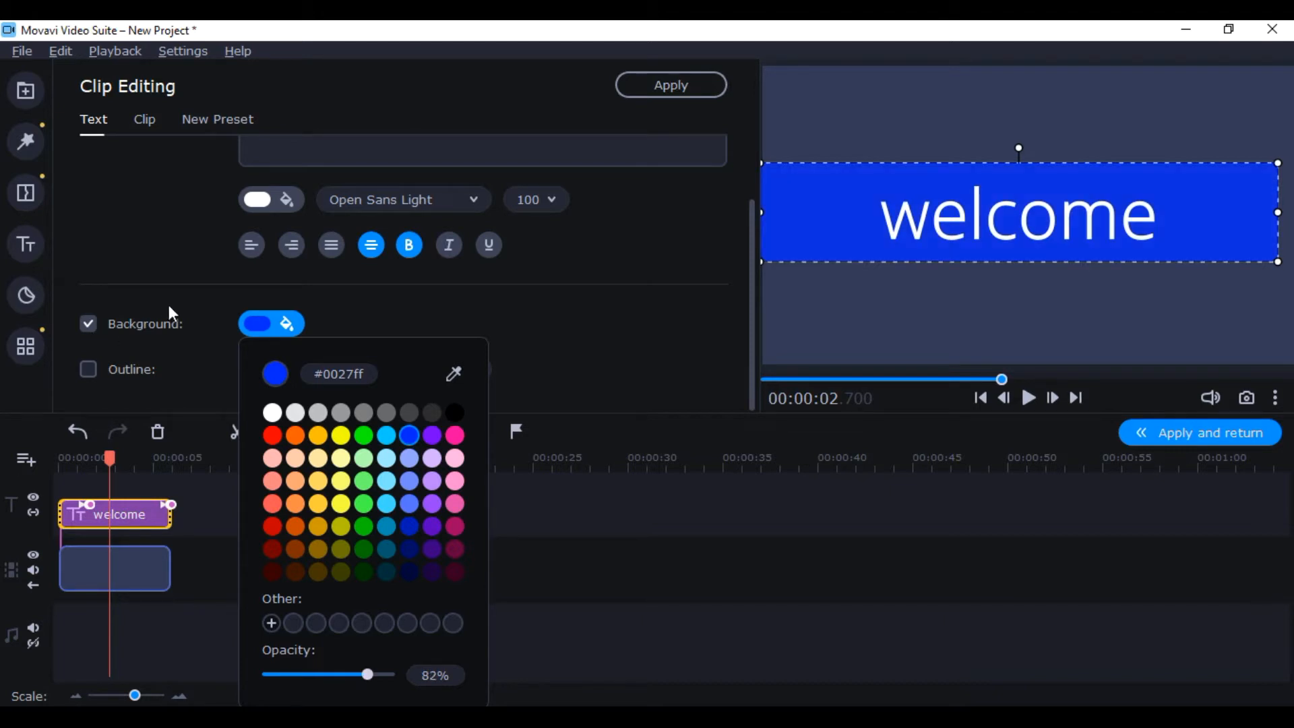
left_click(88, 324)
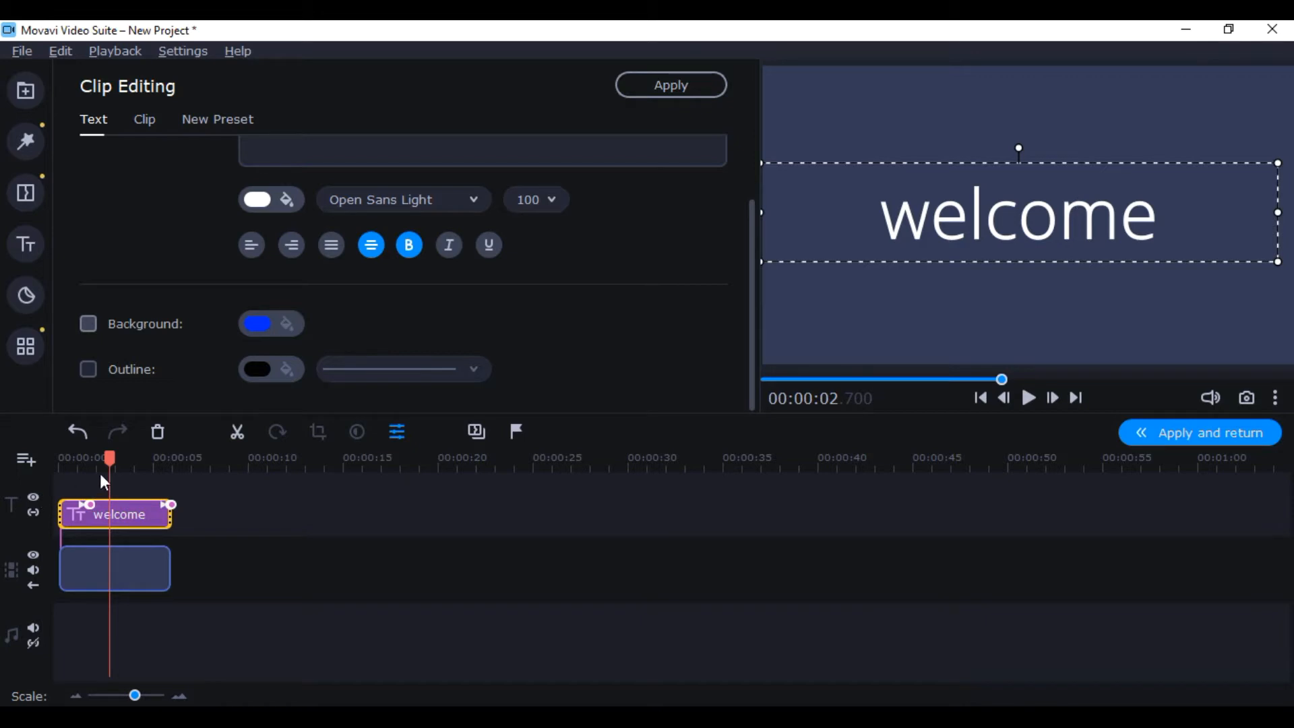
Play the edited intro from the beginning to preview the welcome title, and pause it near the end
left_click(60, 471)
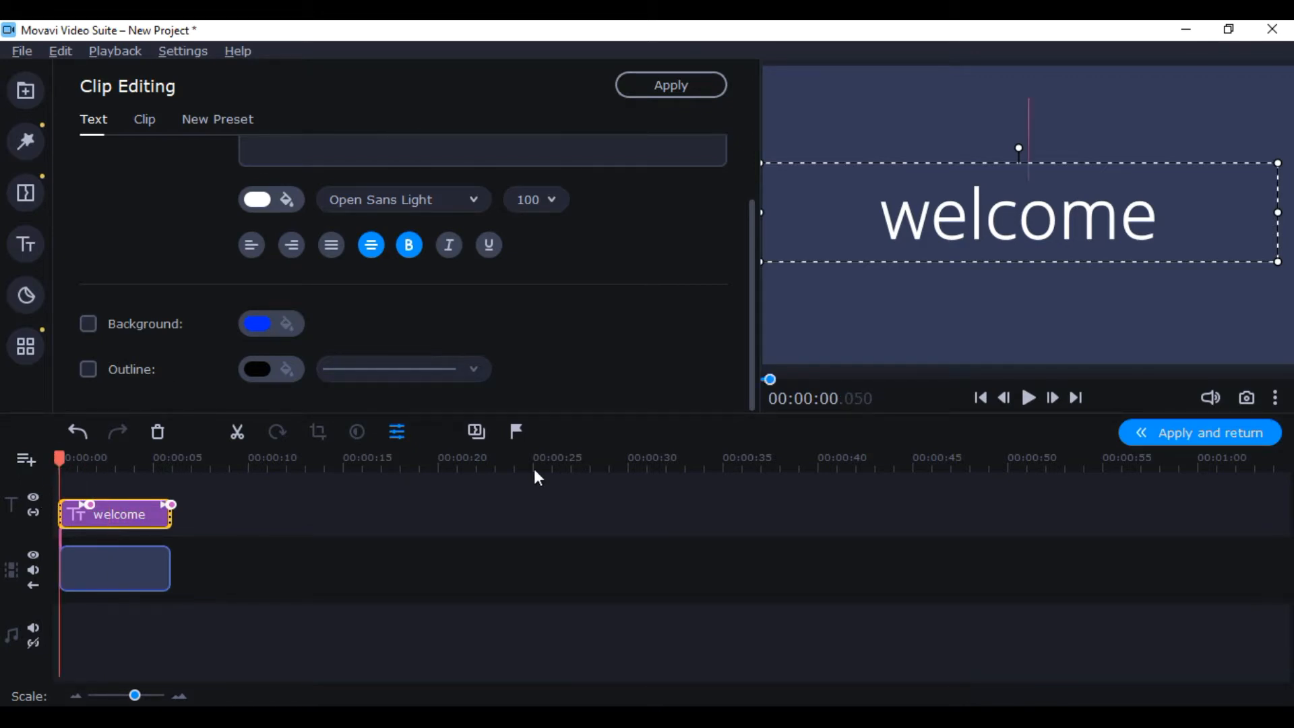
left_click(1029, 403)
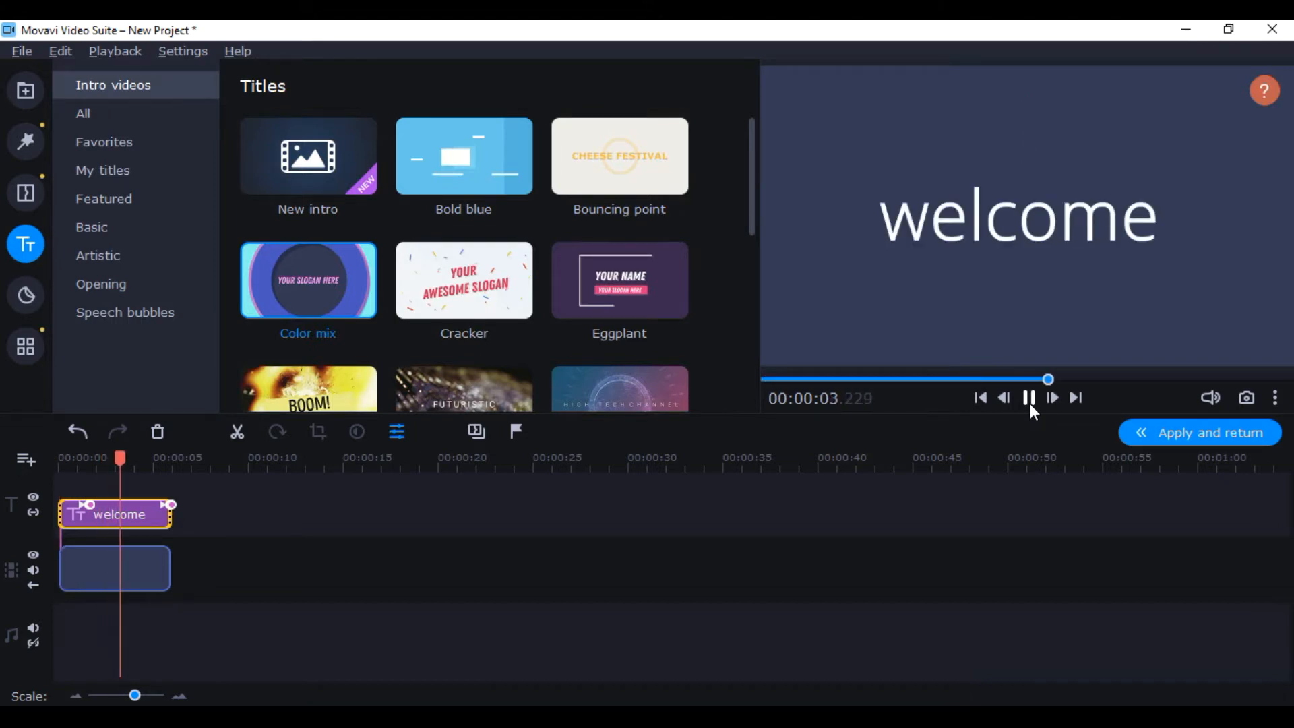
left_click(1030, 395)
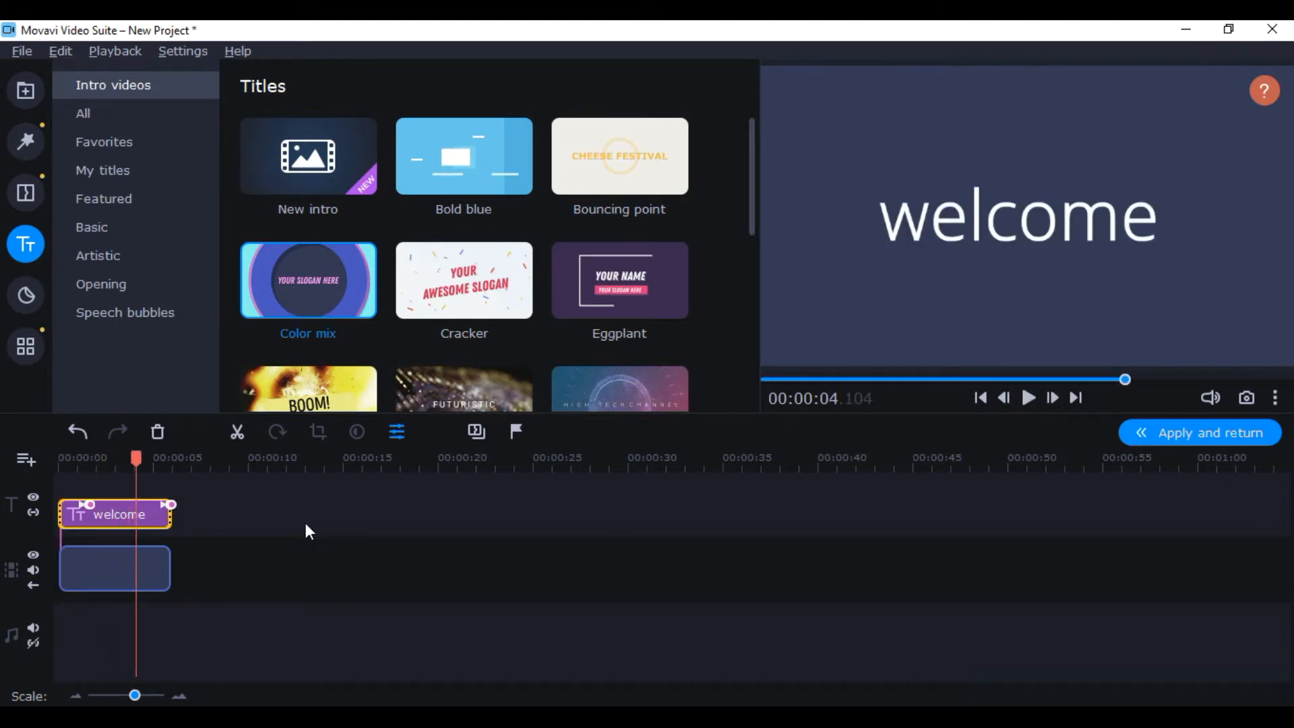
Preview the Action Movie track from the built-in music library and set the system speaker volume to 37
left_click(24, 93)
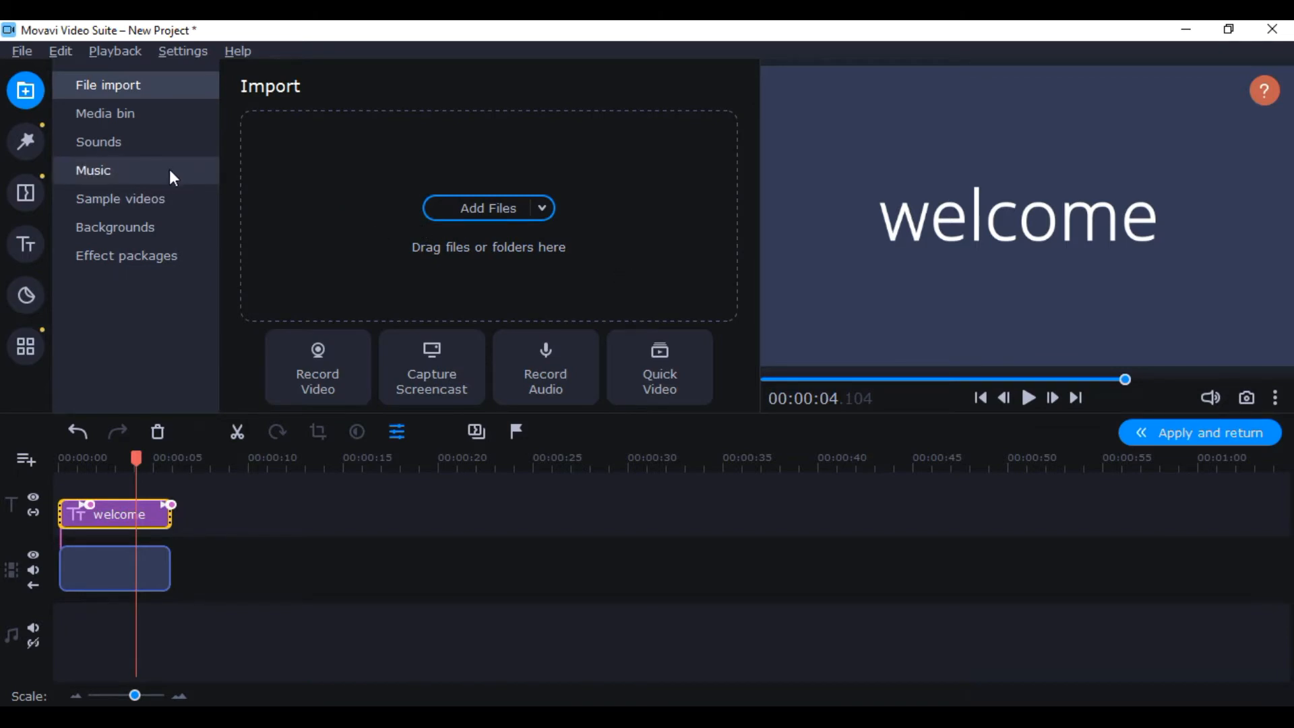
left_click(132, 178)
left_click(459, 167)
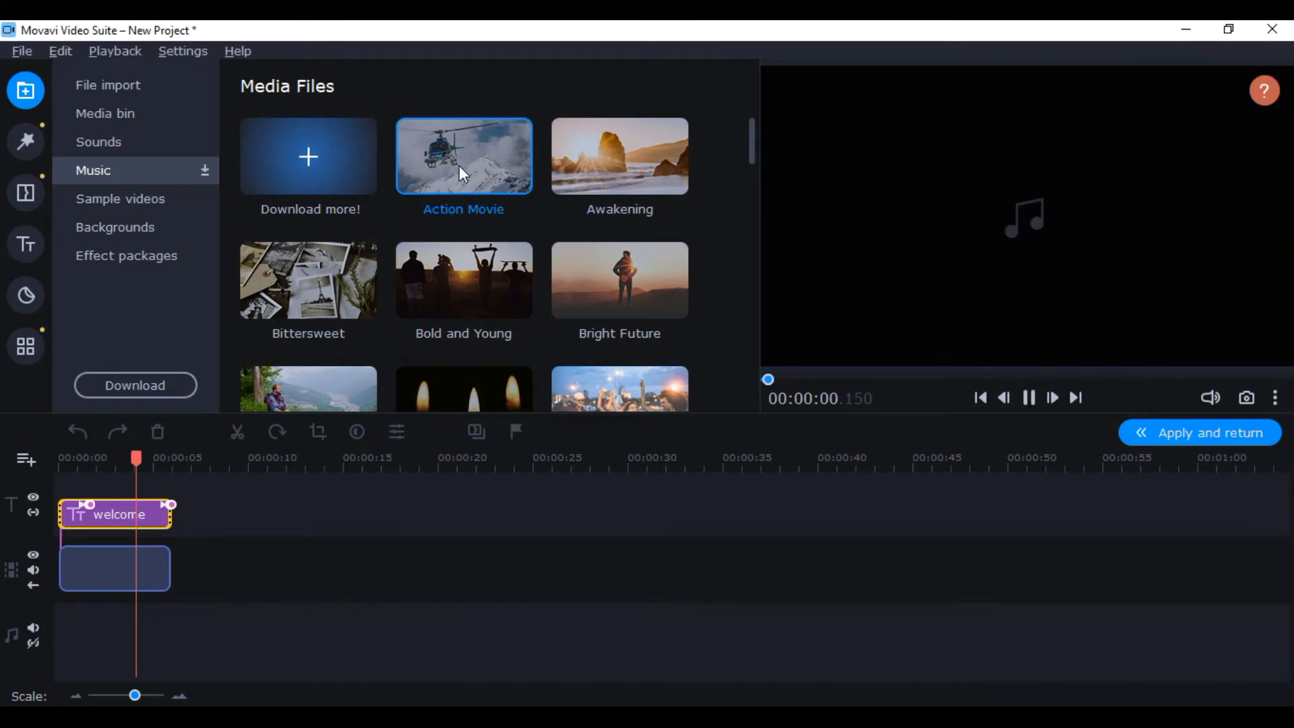
left_click(1140, 721)
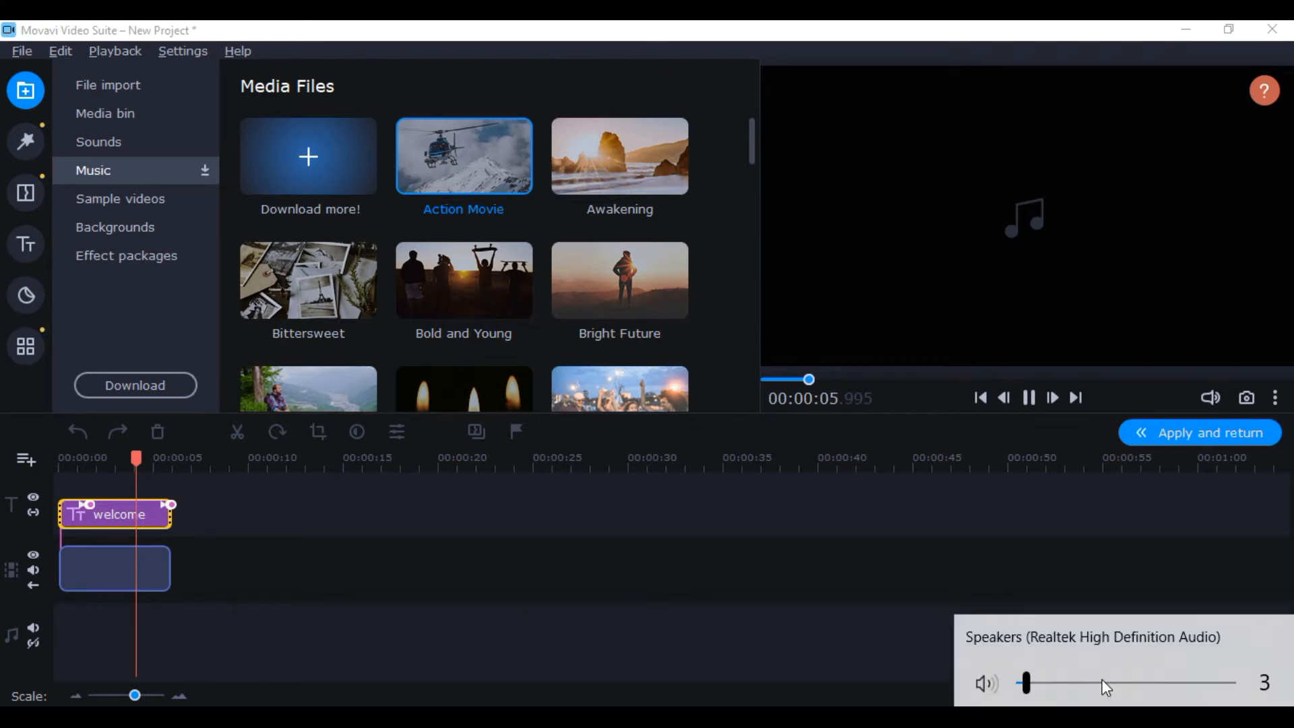
left_click(1102, 680)
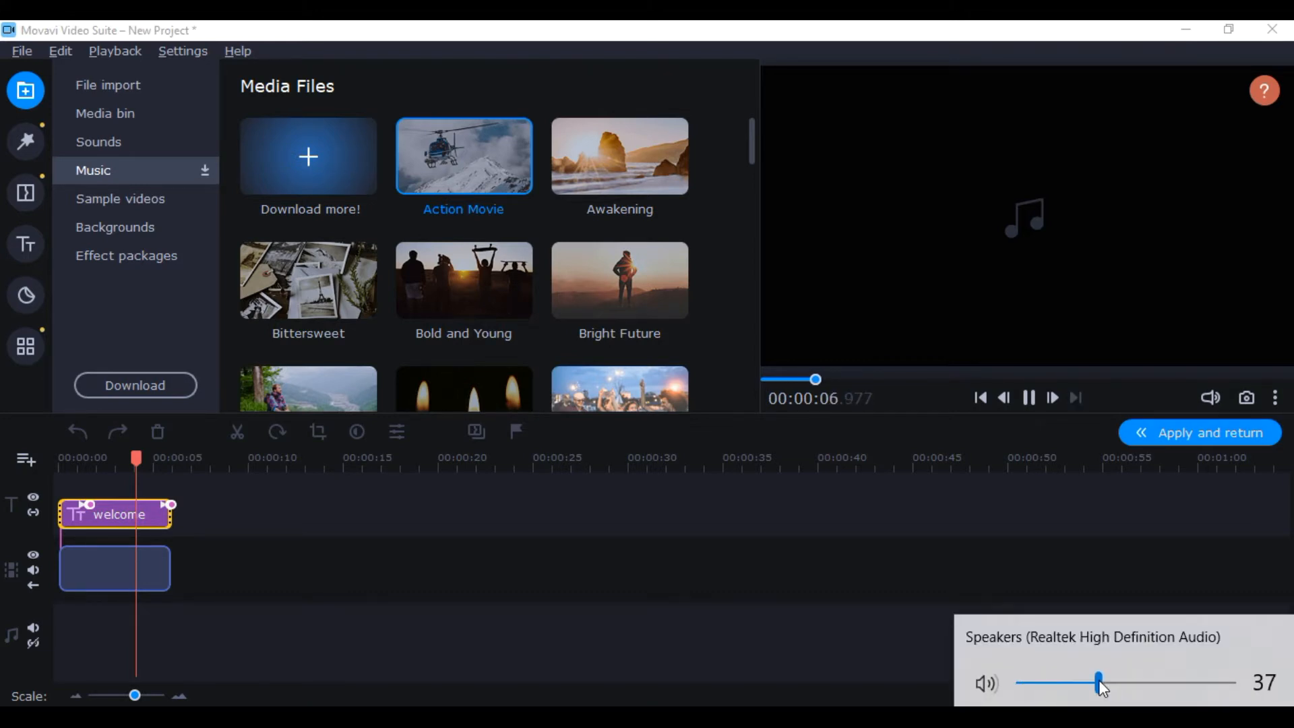
left_click(781, 604)
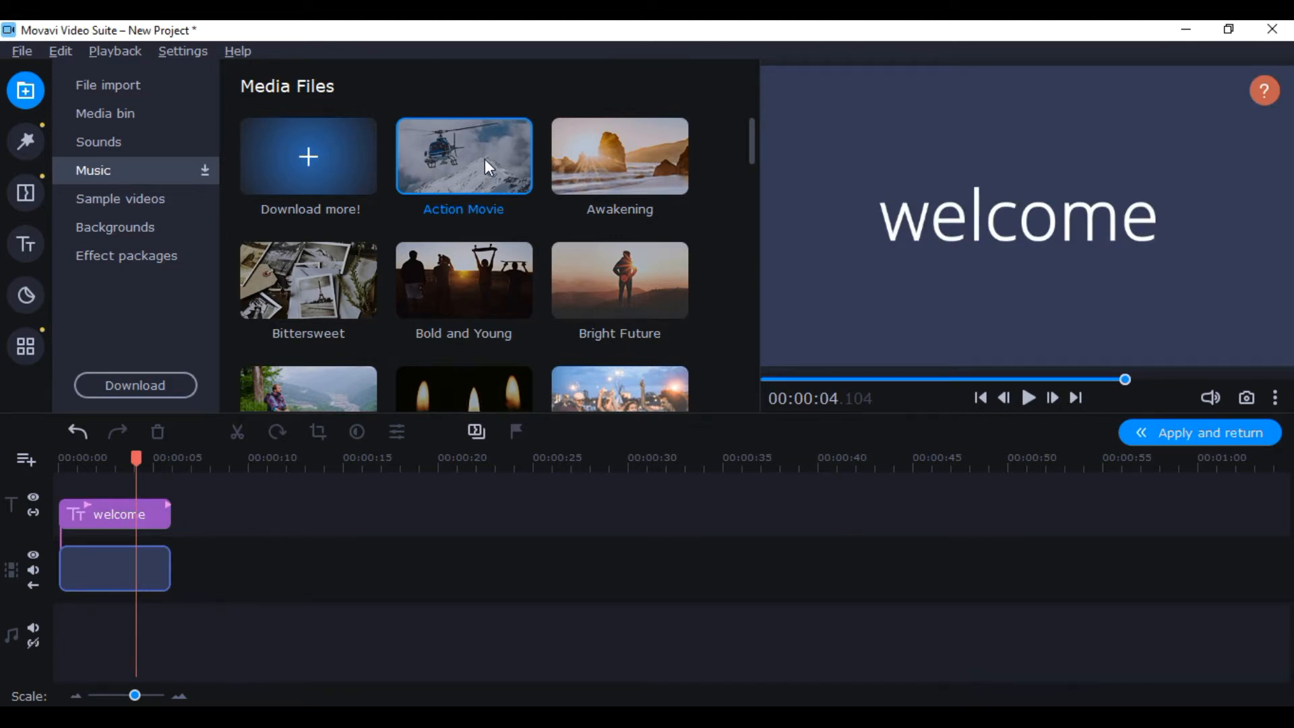
Preview the Awakening music track and add it to the audio track at the start of the timeline
left_click(366, 245)
left_click(629, 167)
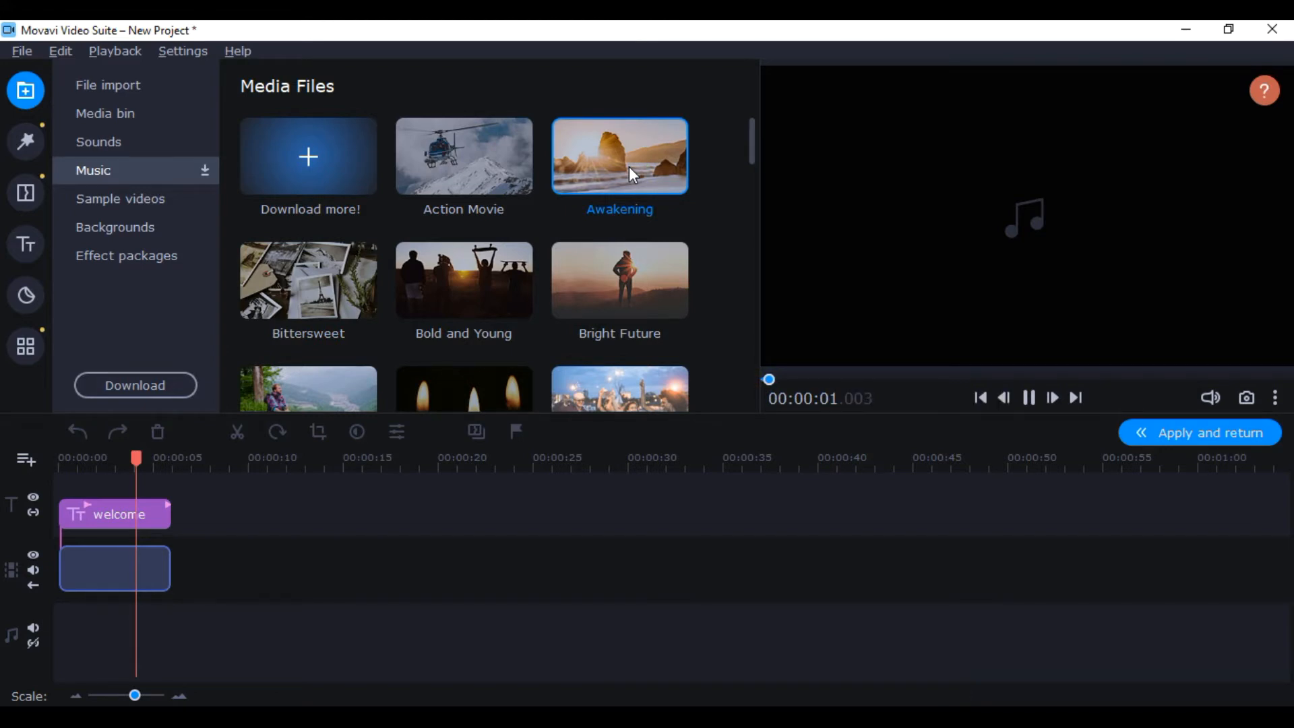
left_click_drag(626, 154, 48, 576)
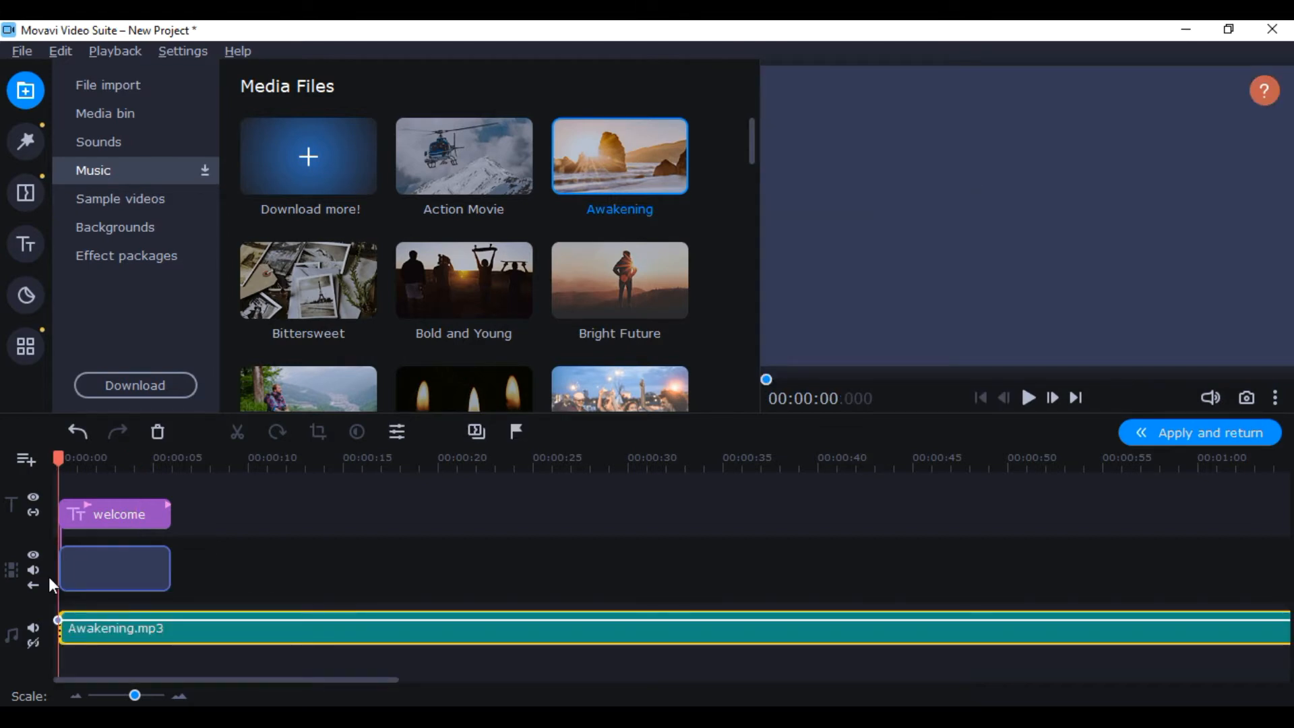
Split the Awakening music at the end of the intro clip, at 00:00:05.950, and delete the part beyond it
left_click_drag(157, 459, 171, 459)
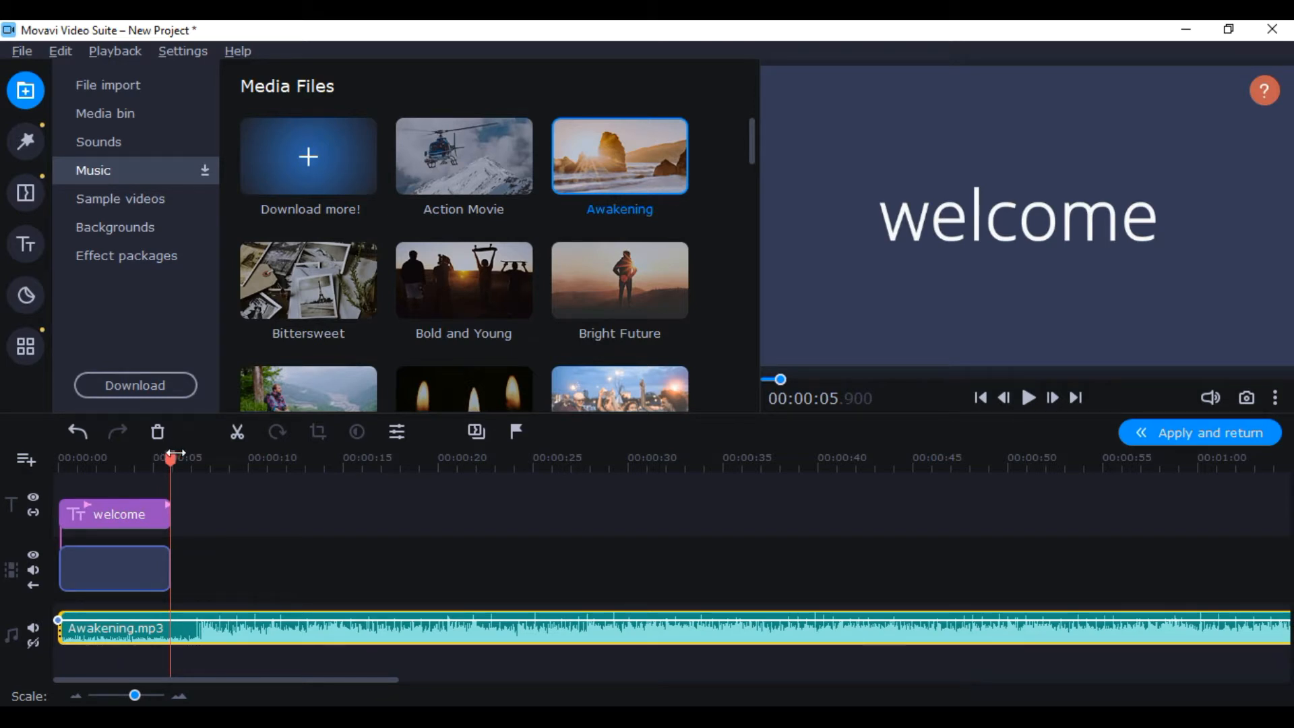
left_click(173, 458)
left_click_drag(155, 456, 172, 458)
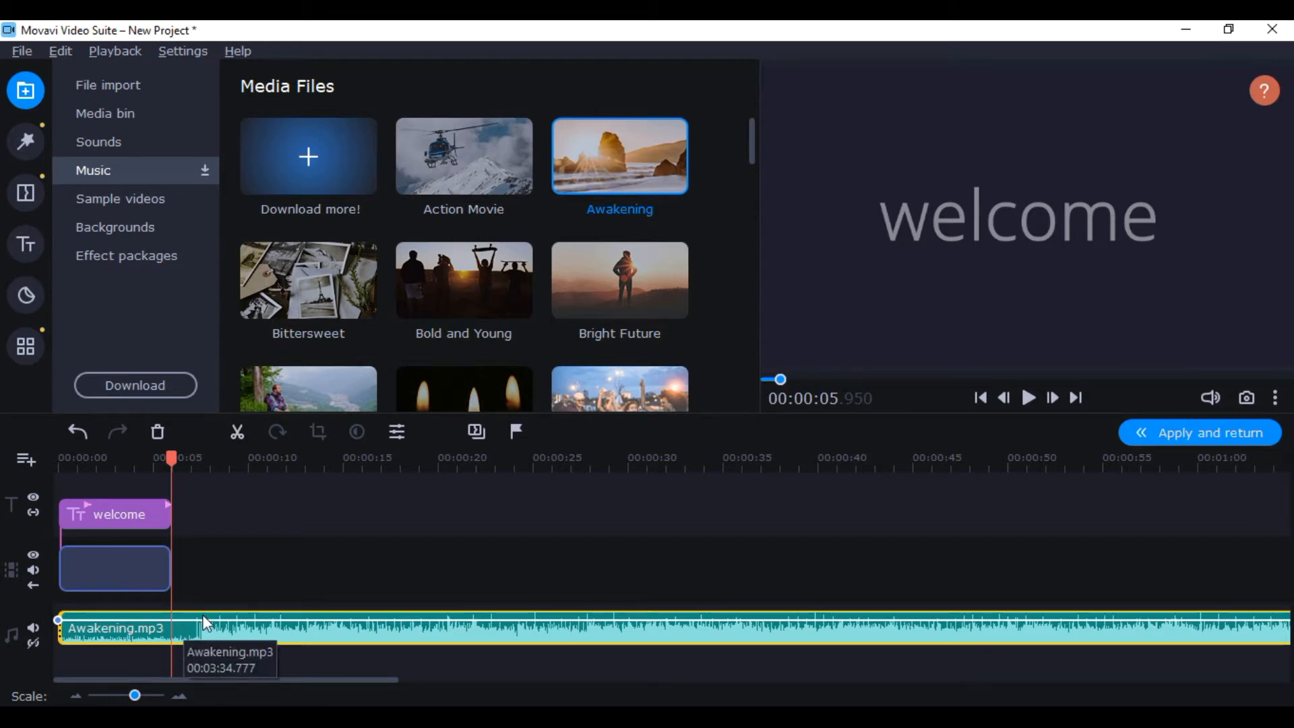
left_click(237, 430)
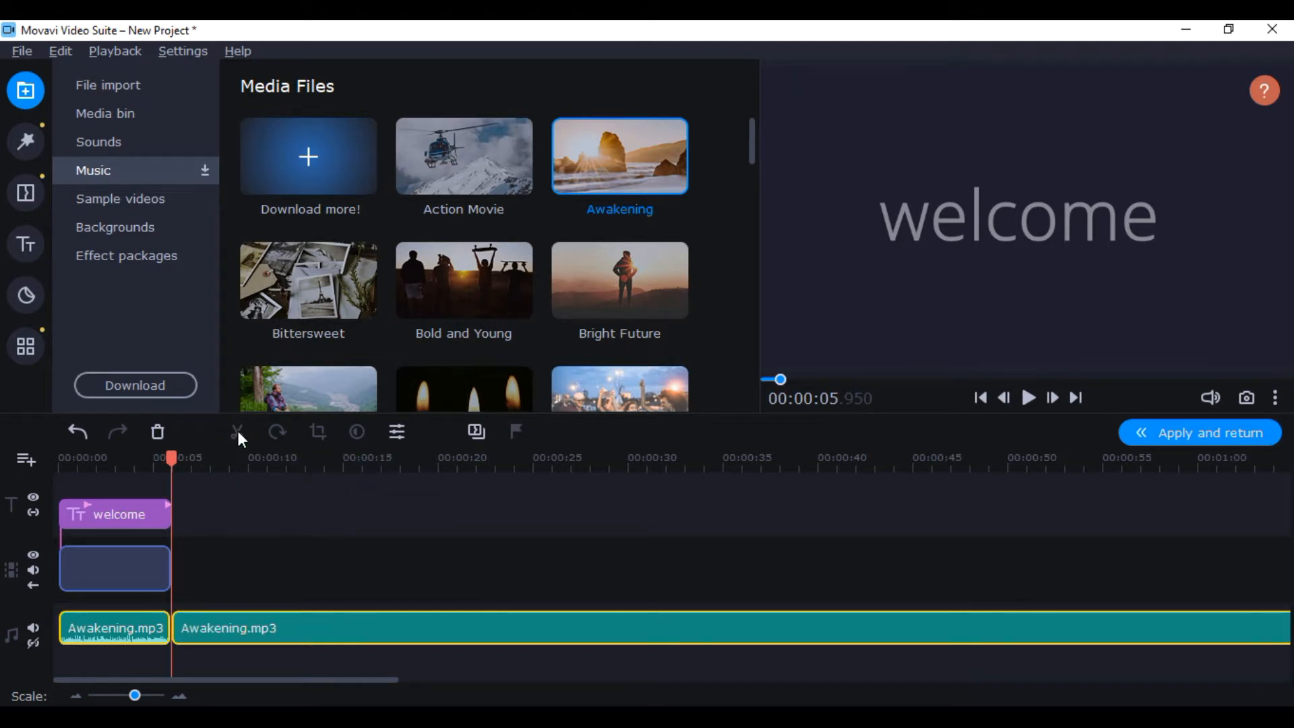
left_click(195, 629)
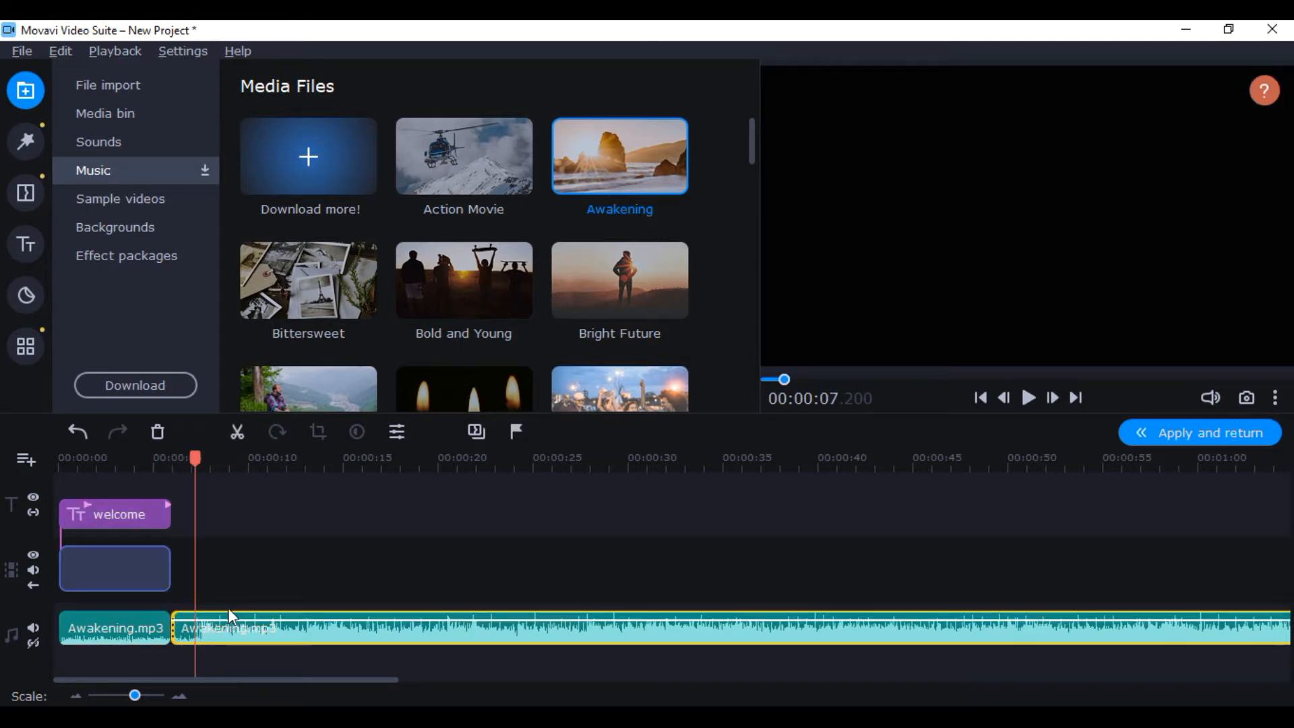
left_click(157, 434)
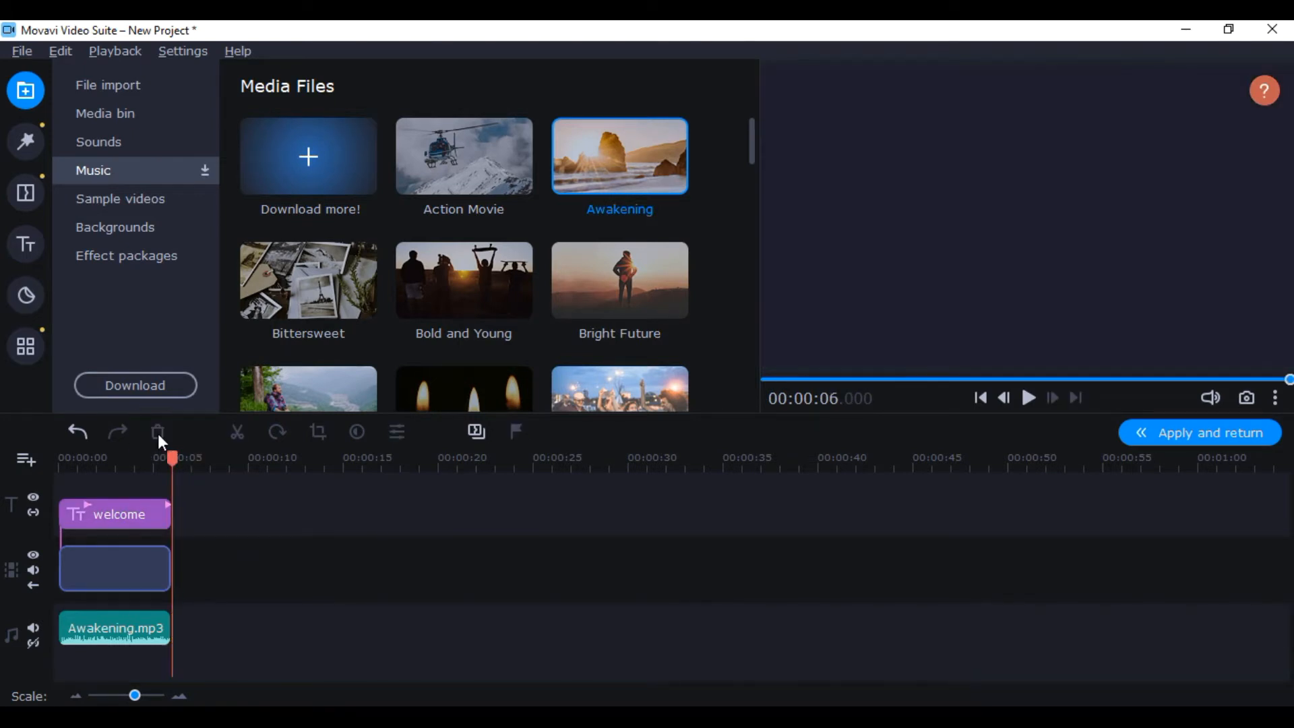
Preview the intro with its music from the beginning, open the welcome title's settings, and apply the edits to return to the main project
left_click(59, 458)
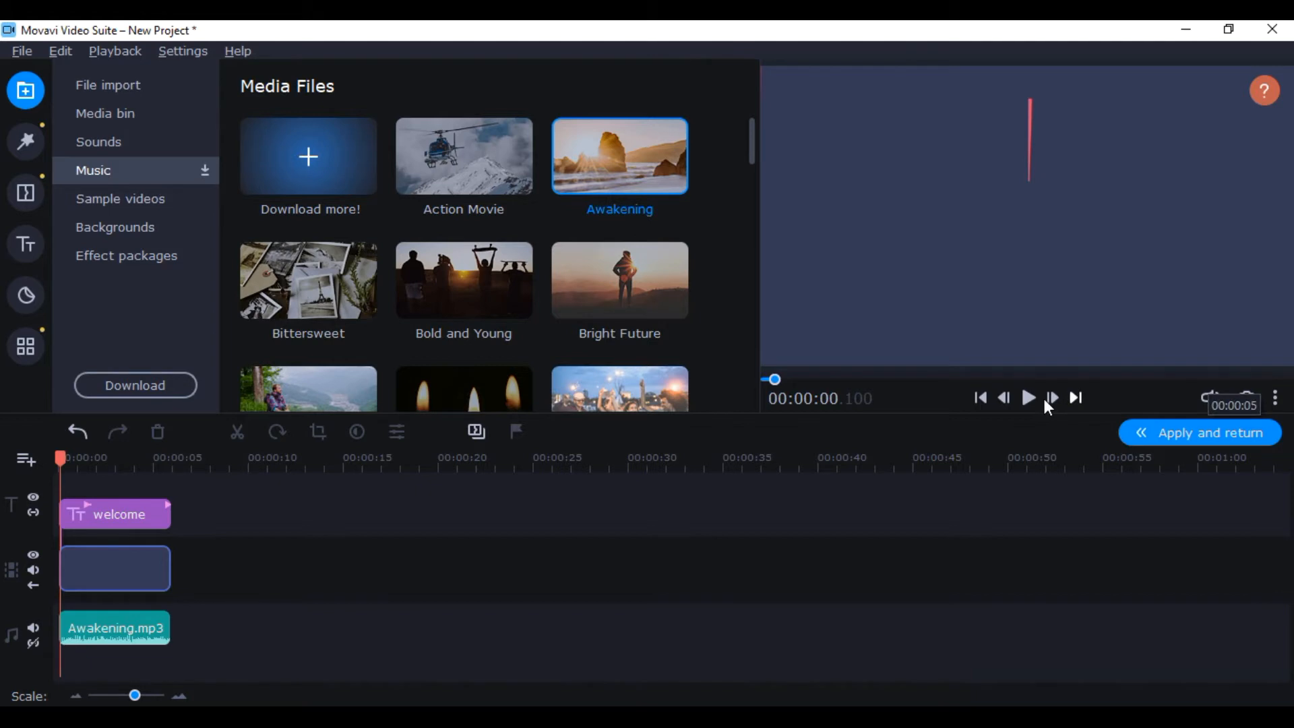
left_click(1029, 398)
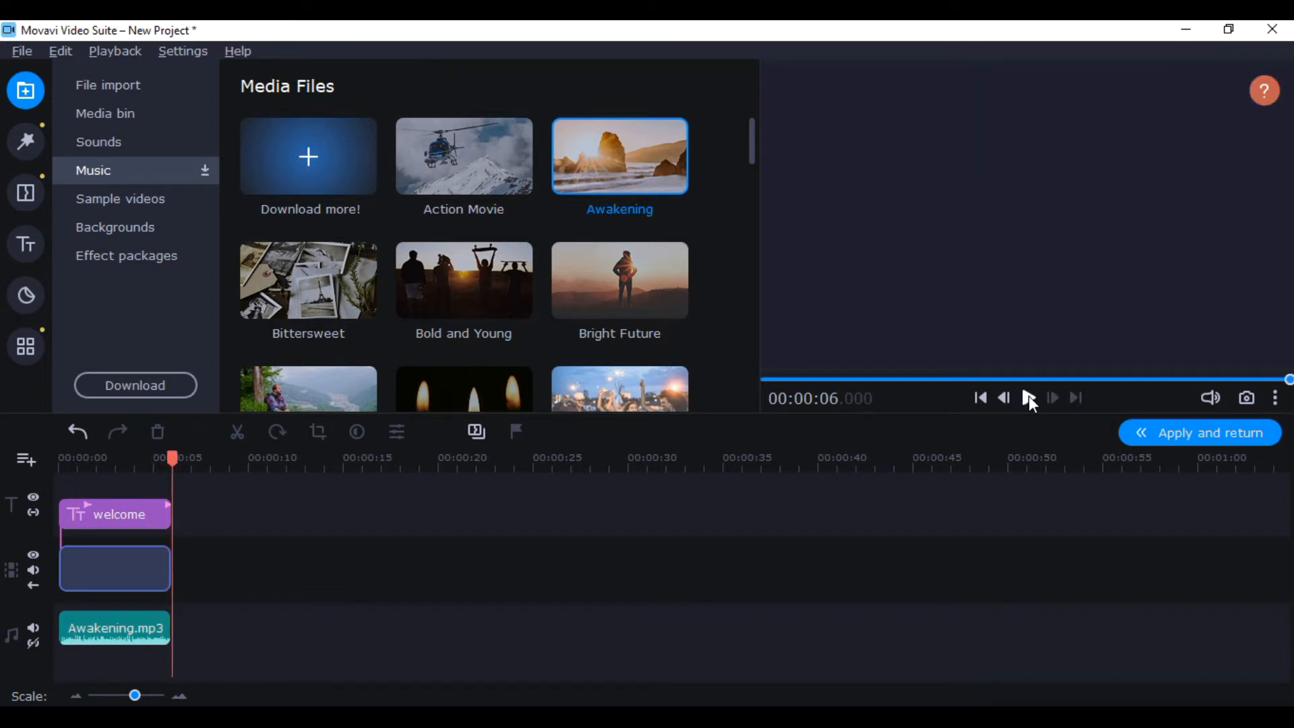
double_click(112, 514)
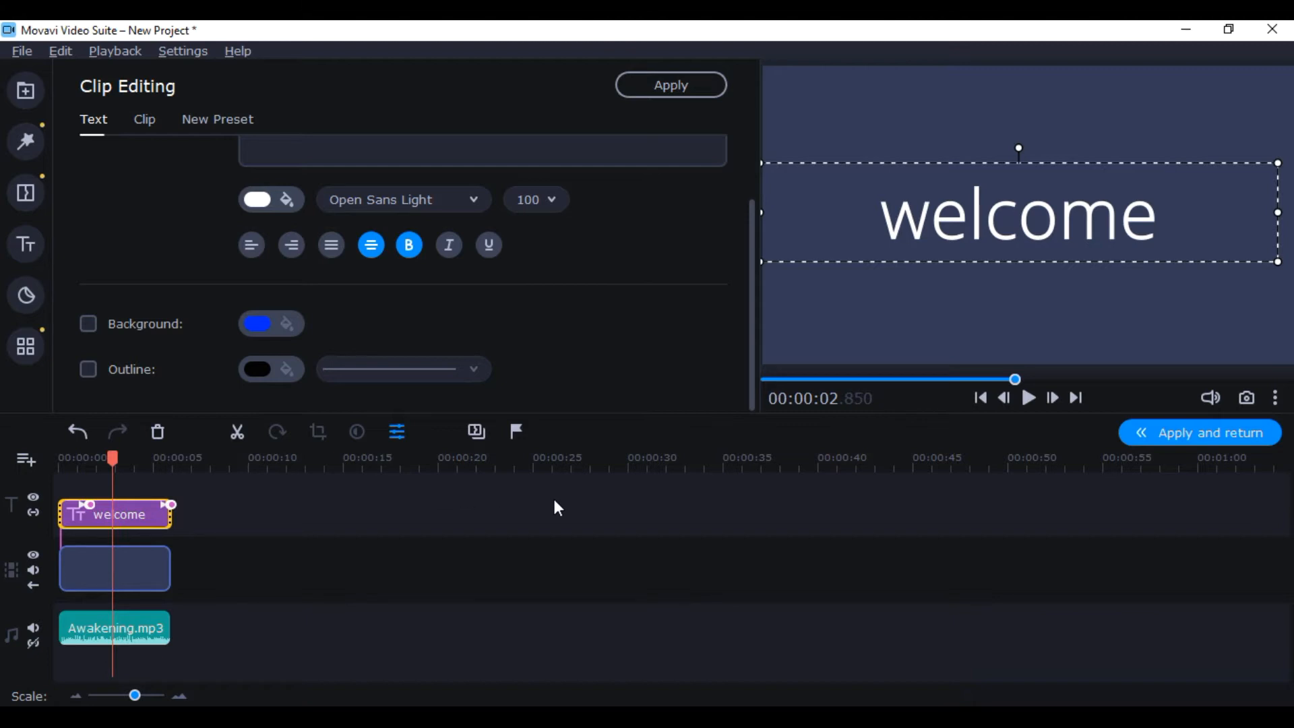
left_click(1194, 434)
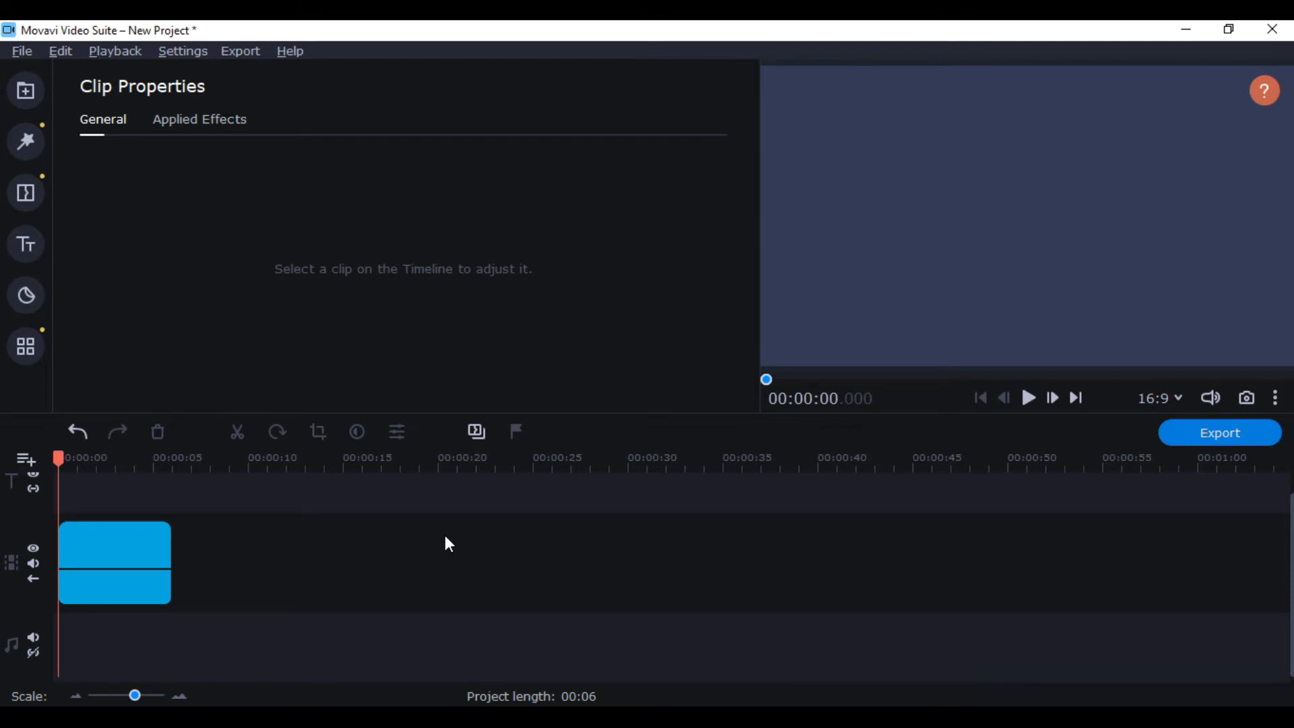
Import the MP4 video "Get paid money working online 10$ to 100$" from the videos and photos folder on the SDHC (D:) drive
left_click(31, 95)
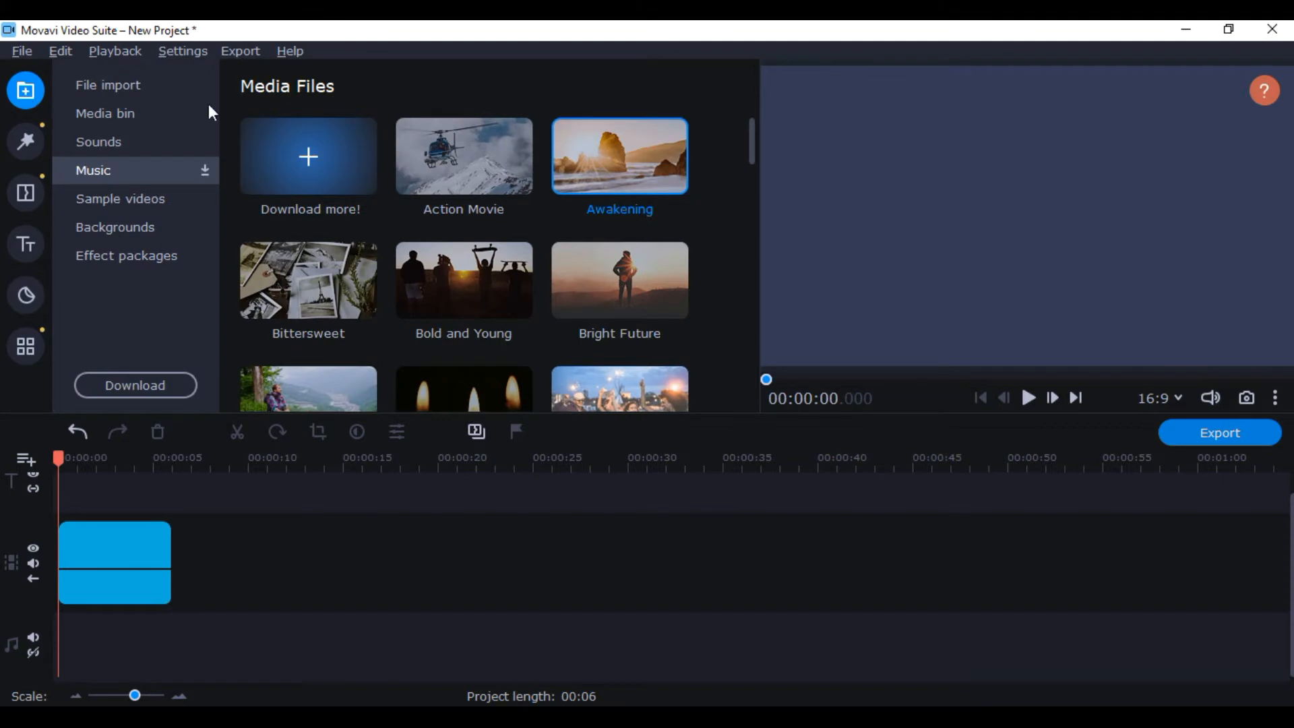
left_click(152, 81)
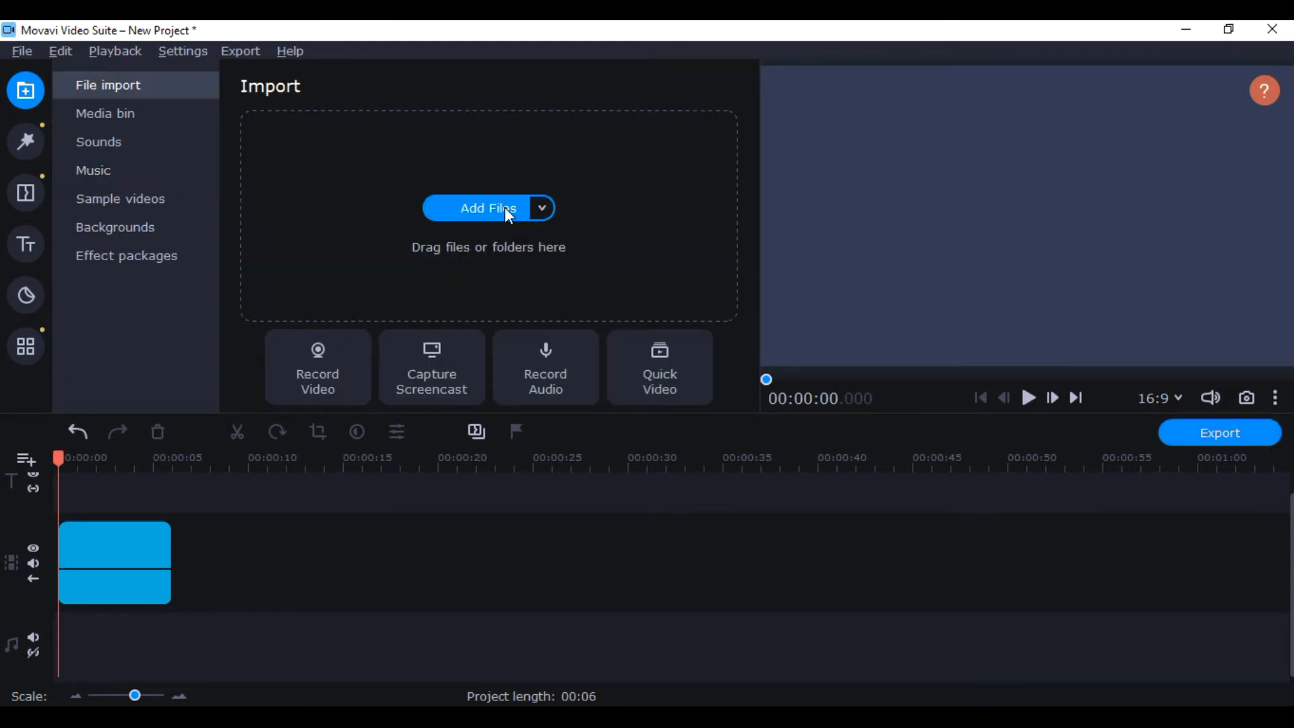
left_click(504, 208)
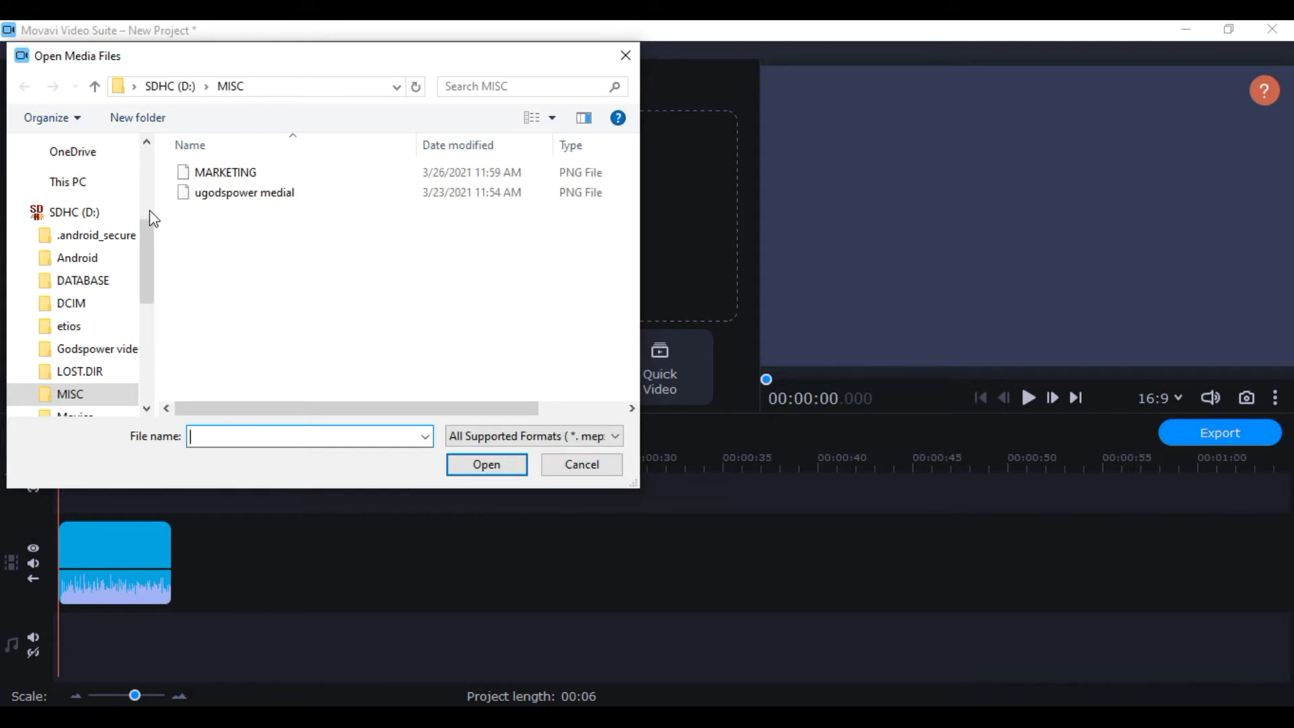
scroll(150, 218, "up", 1)
left_click_drag(143, 185, 159, 254)
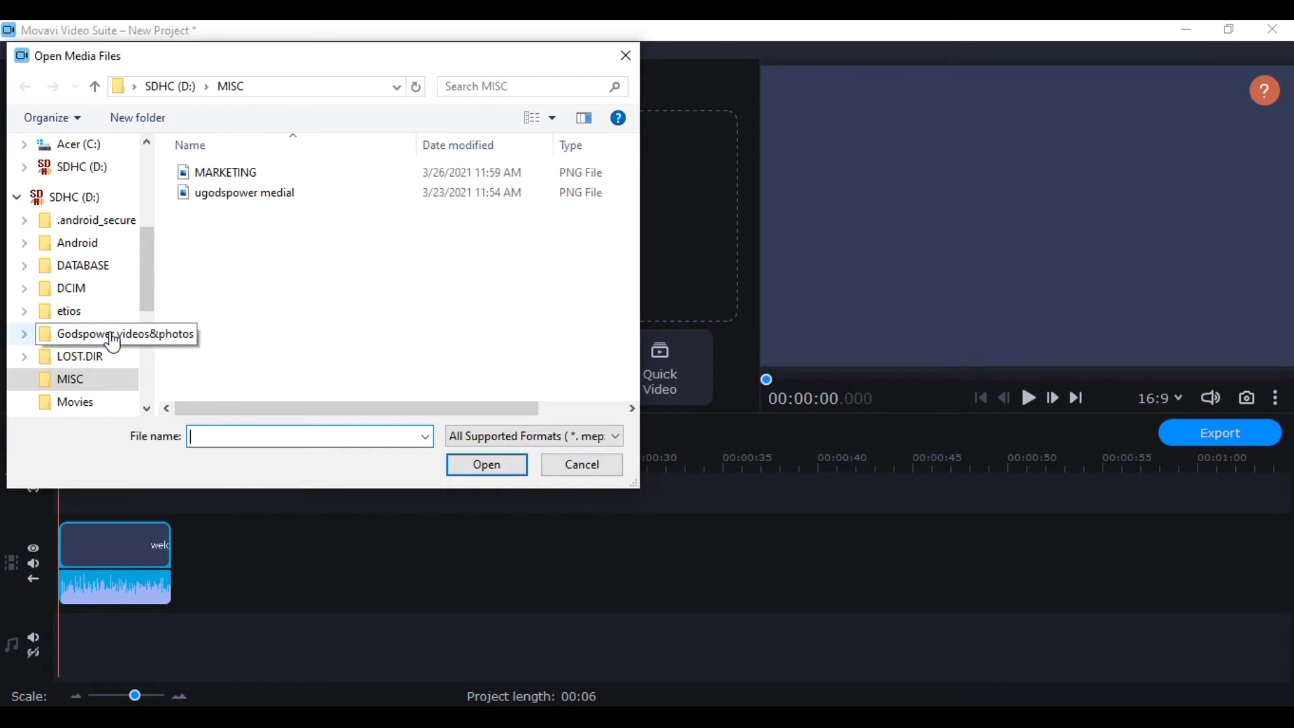
left_click(111, 341)
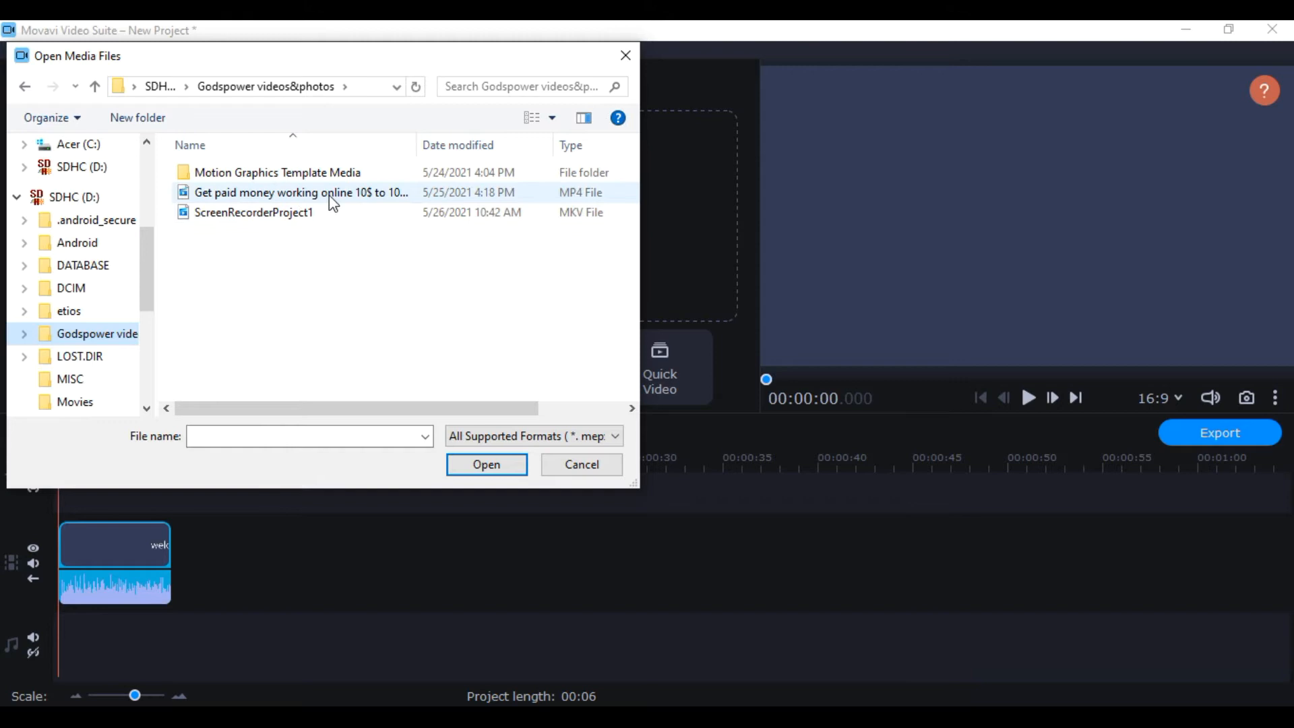
left_click(330, 198)
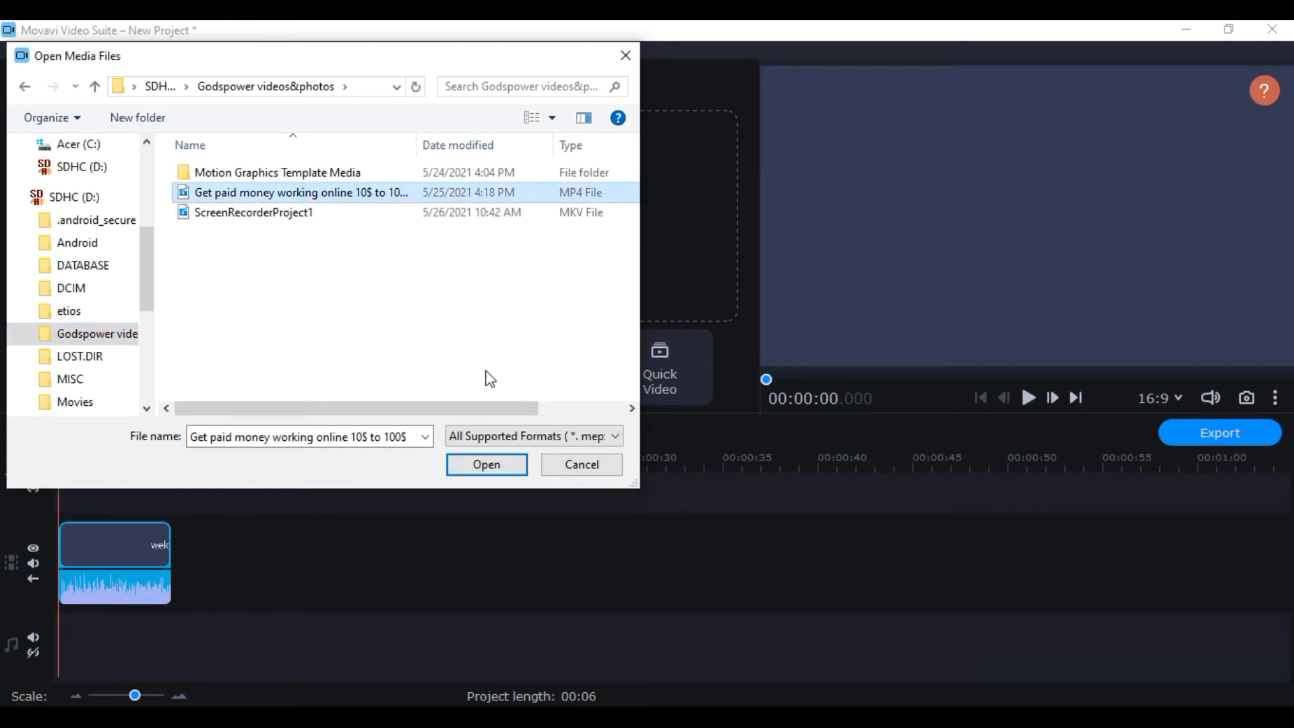
left_click(488, 465)
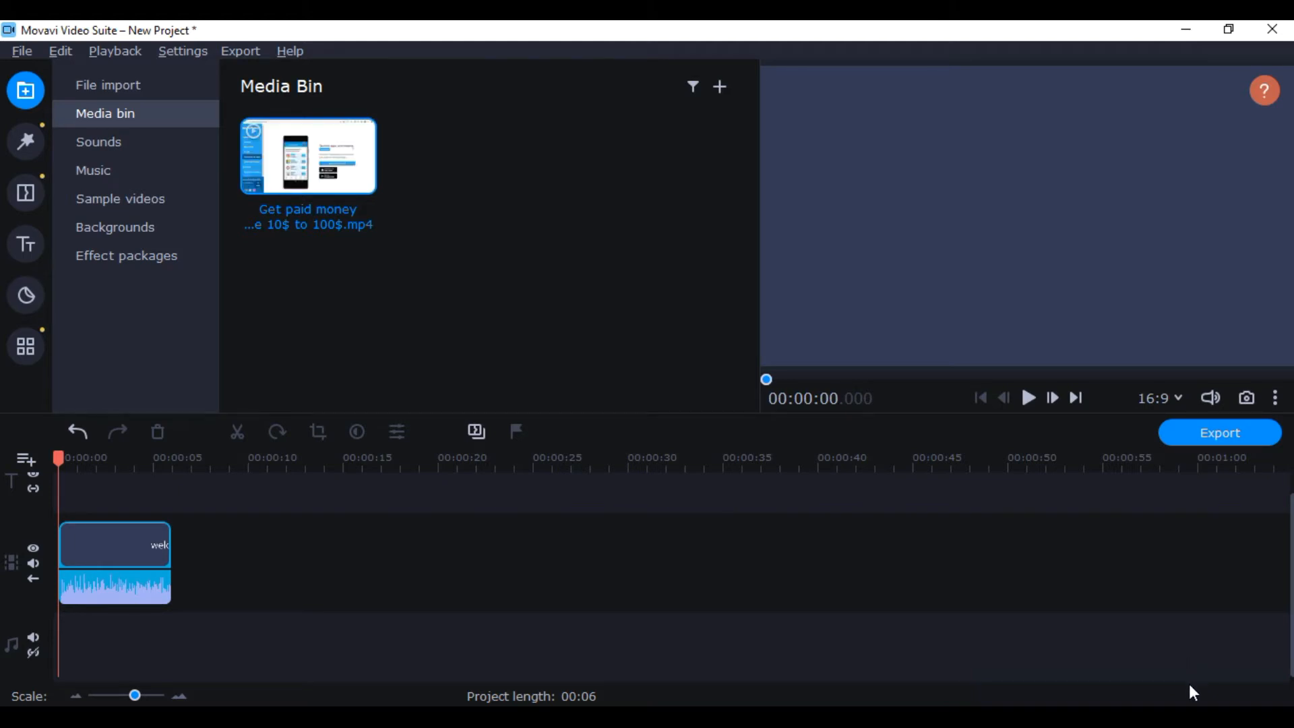
Add the "Subscribe button 2 O.mp4" video and the survey site PNG thumbnail to the media bin
left_click(719, 87)
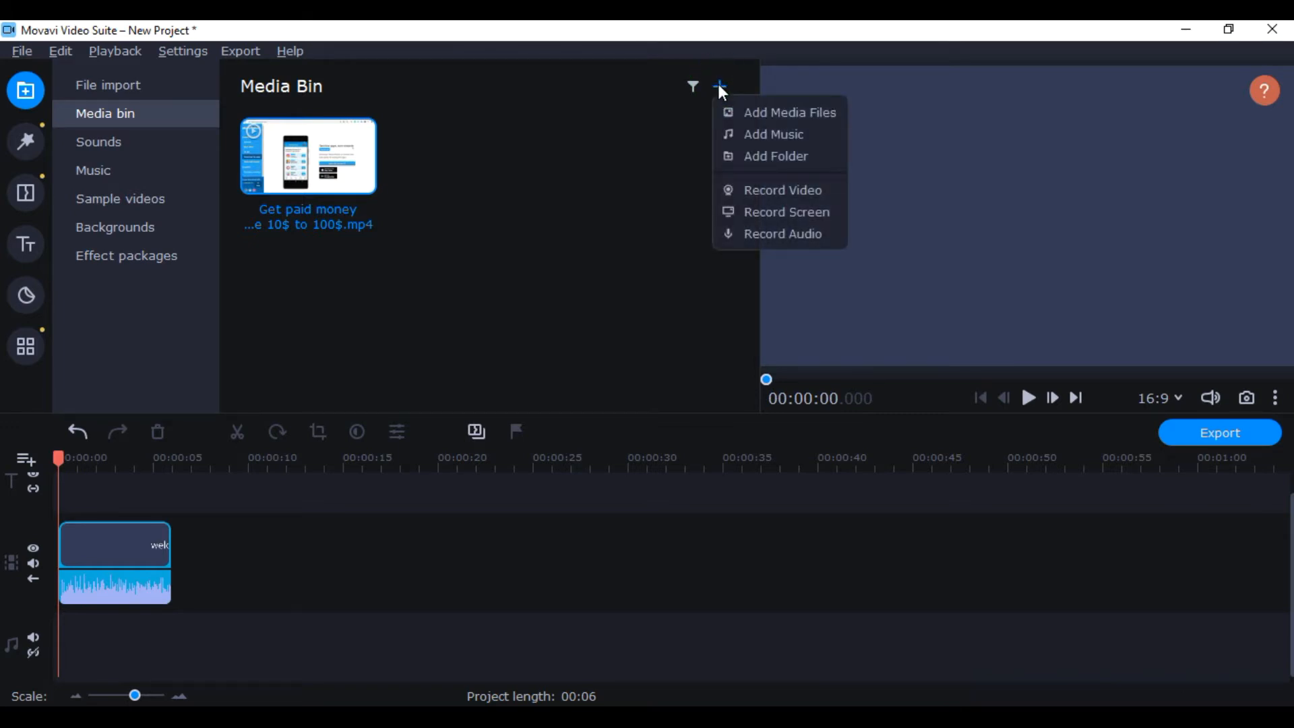
left_click(758, 112)
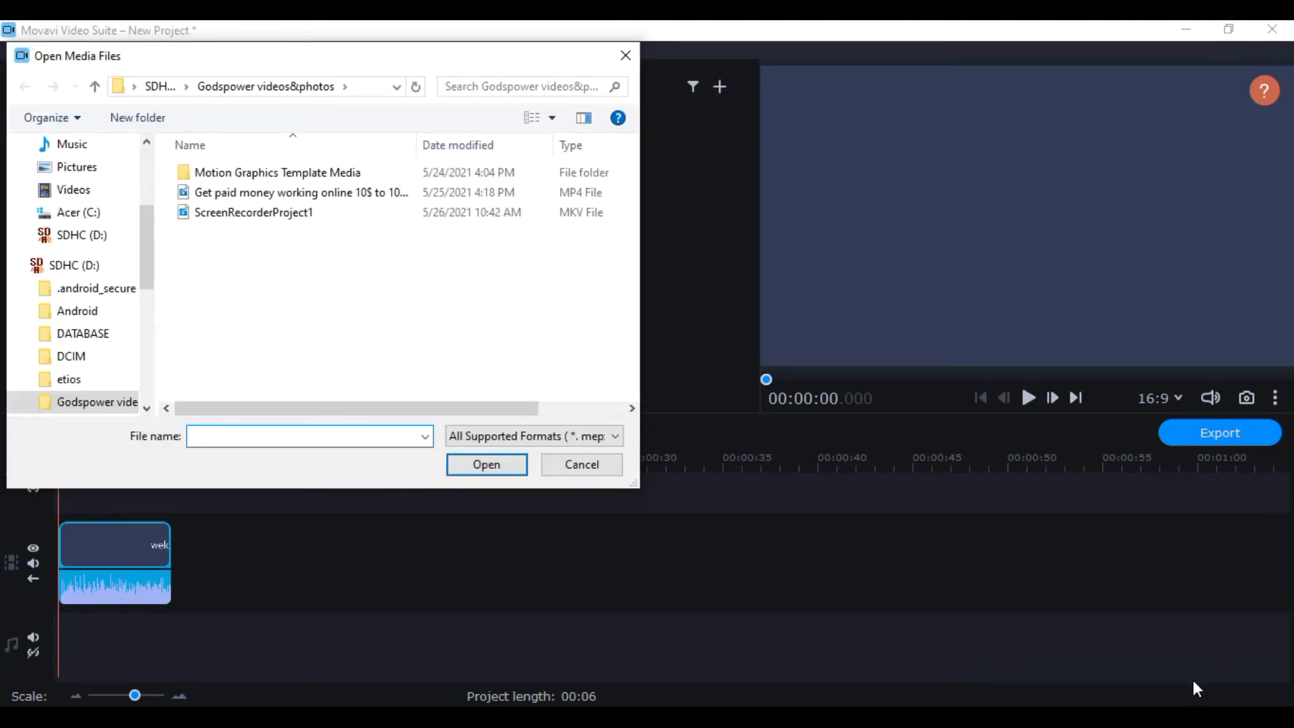
left_click(1192, 681)
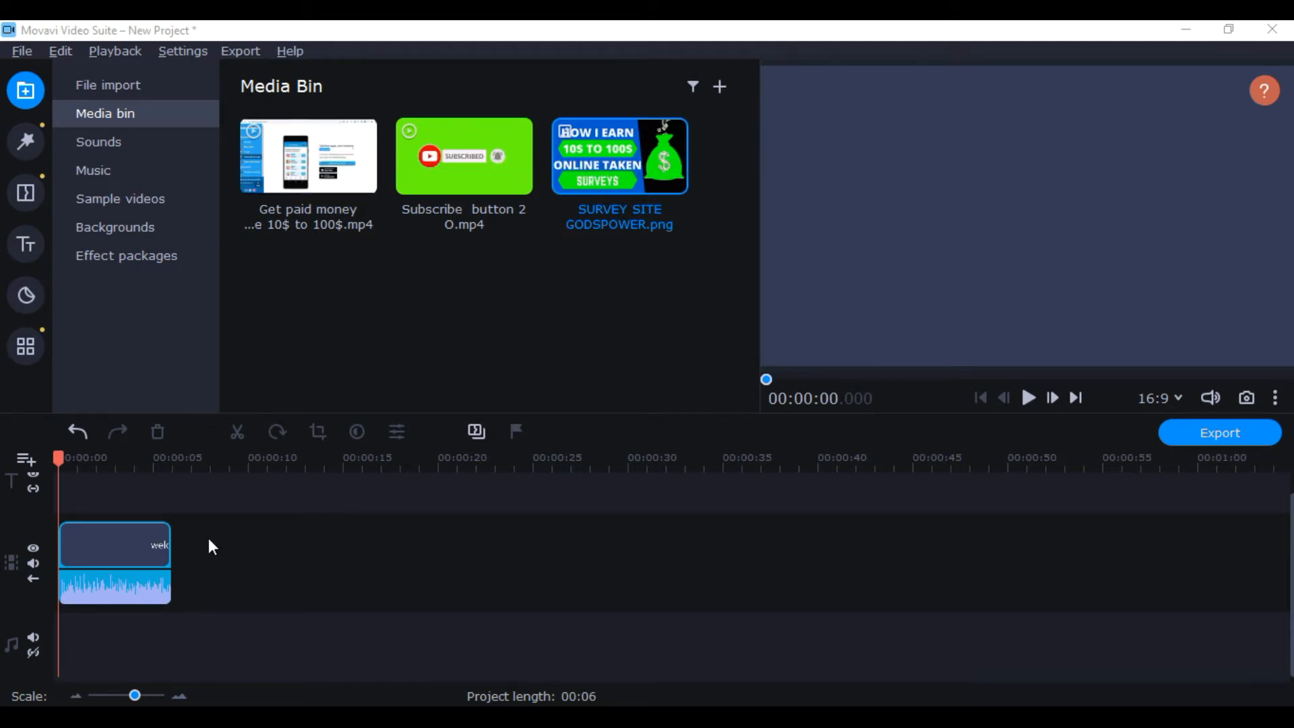
Place the Get paid money video directly after the intro on the video track and cut off everything beyond 00:00:38.950
left_click_drag(301, 147, 223, 535)
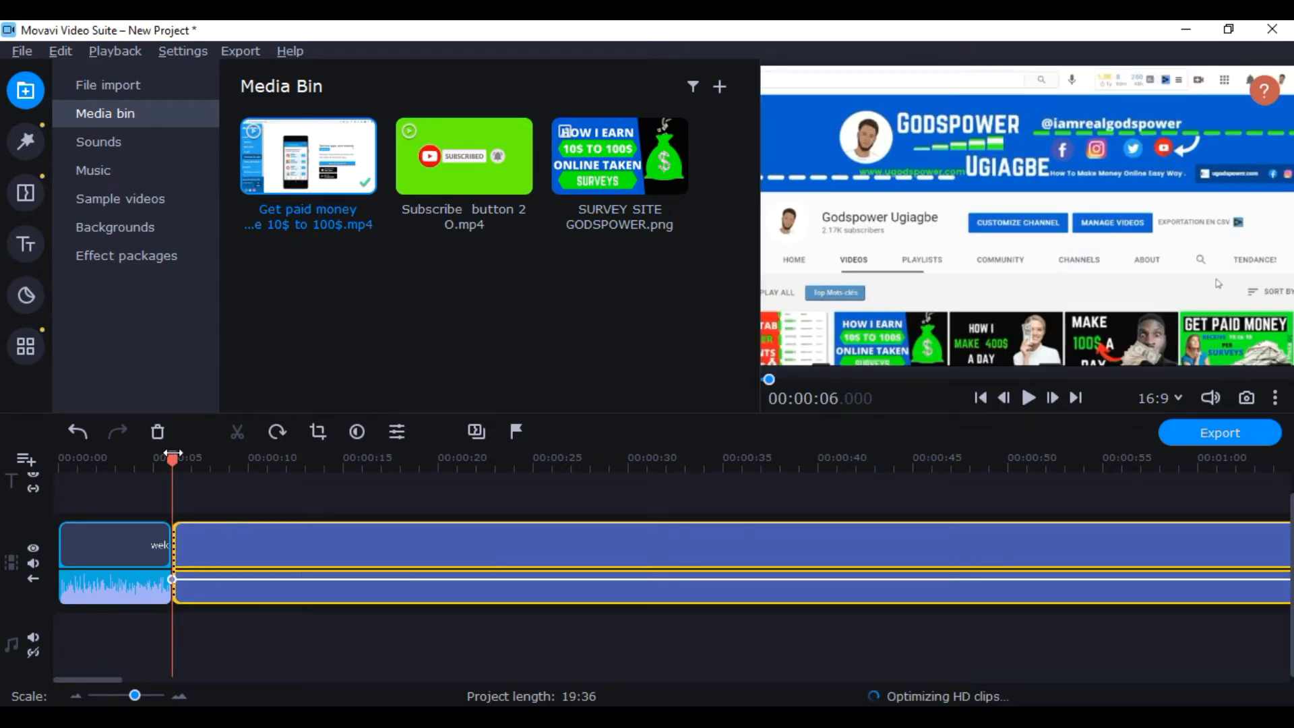
left_click_drag(173, 453, 639, 446)
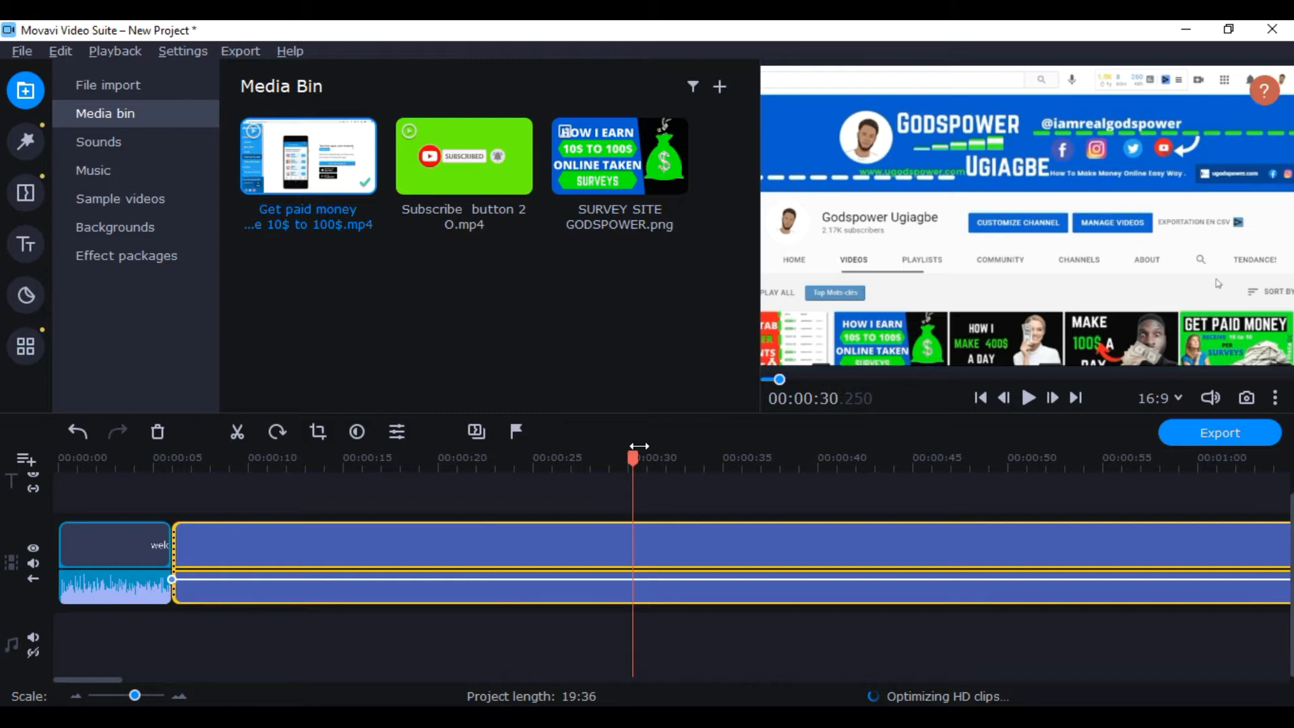
left_click_drag(638, 446, 797, 450)
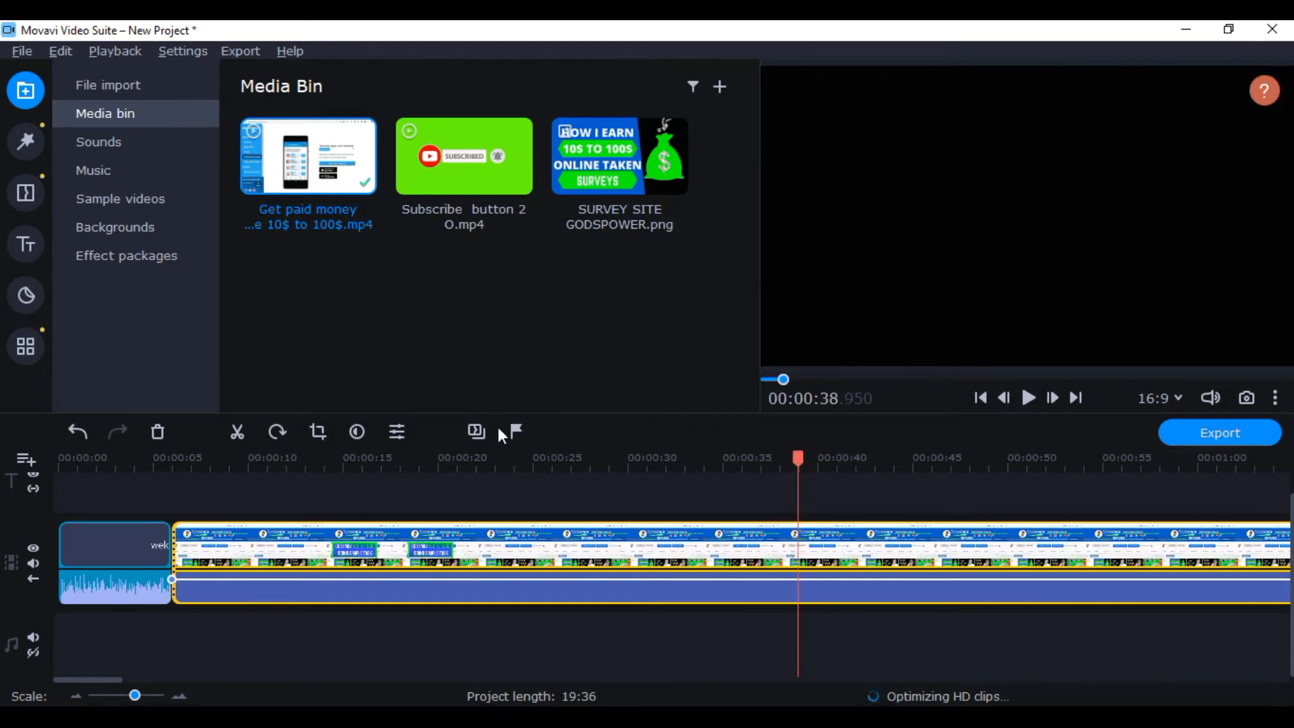
left_click(238, 434)
left_click(1024, 543)
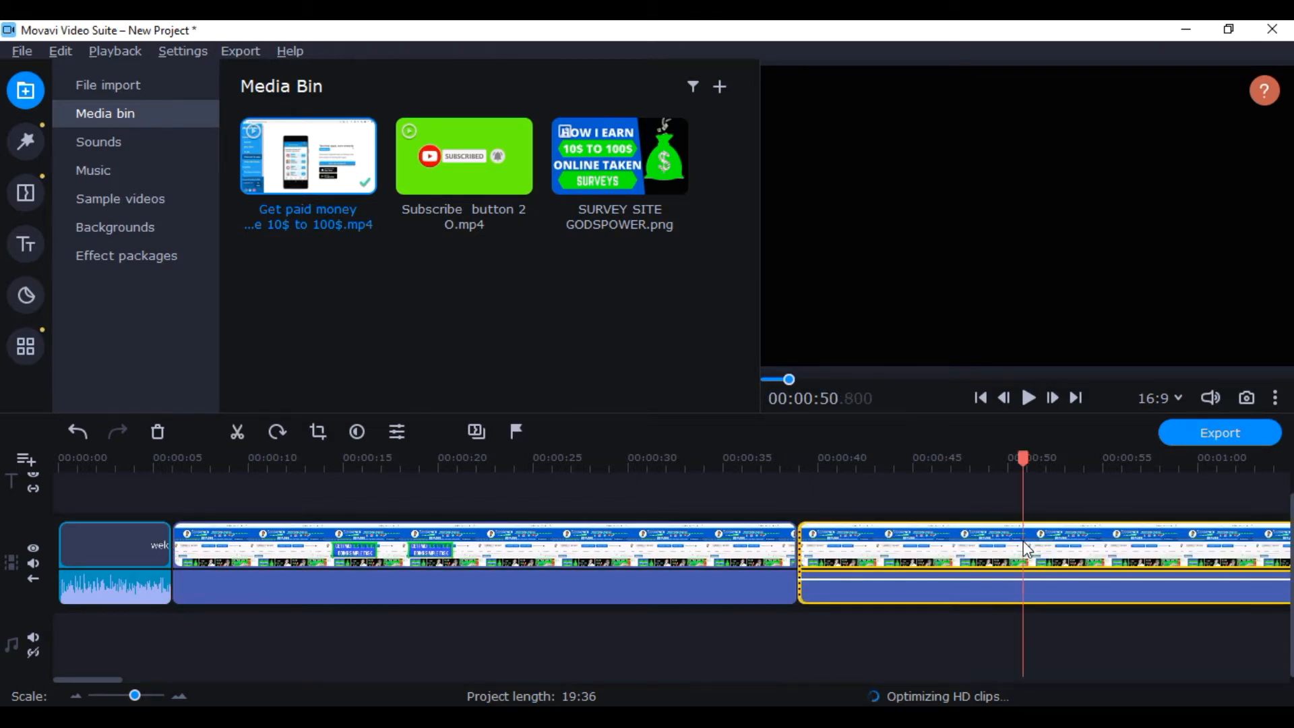
left_click(156, 433)
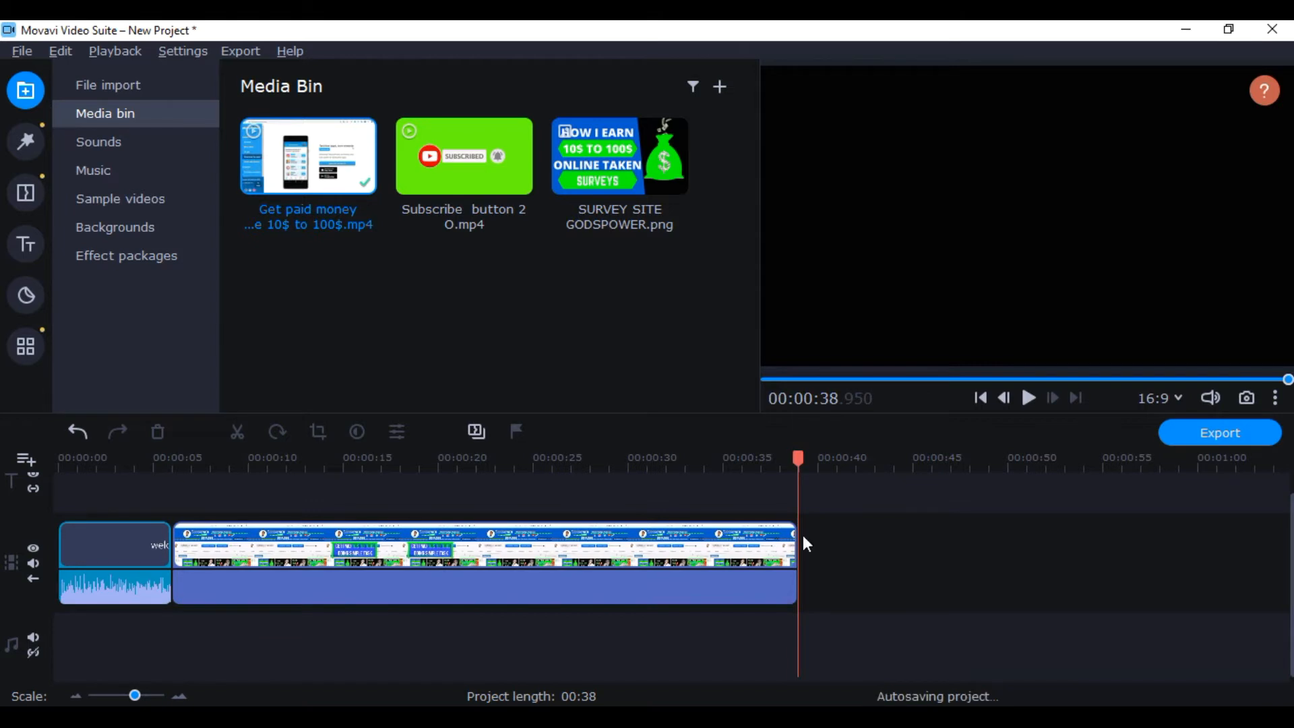
Split the Get paid money clip at 00:00:22.600 and 00:00:33.450, and delete the last piece
left_click(295, 547)
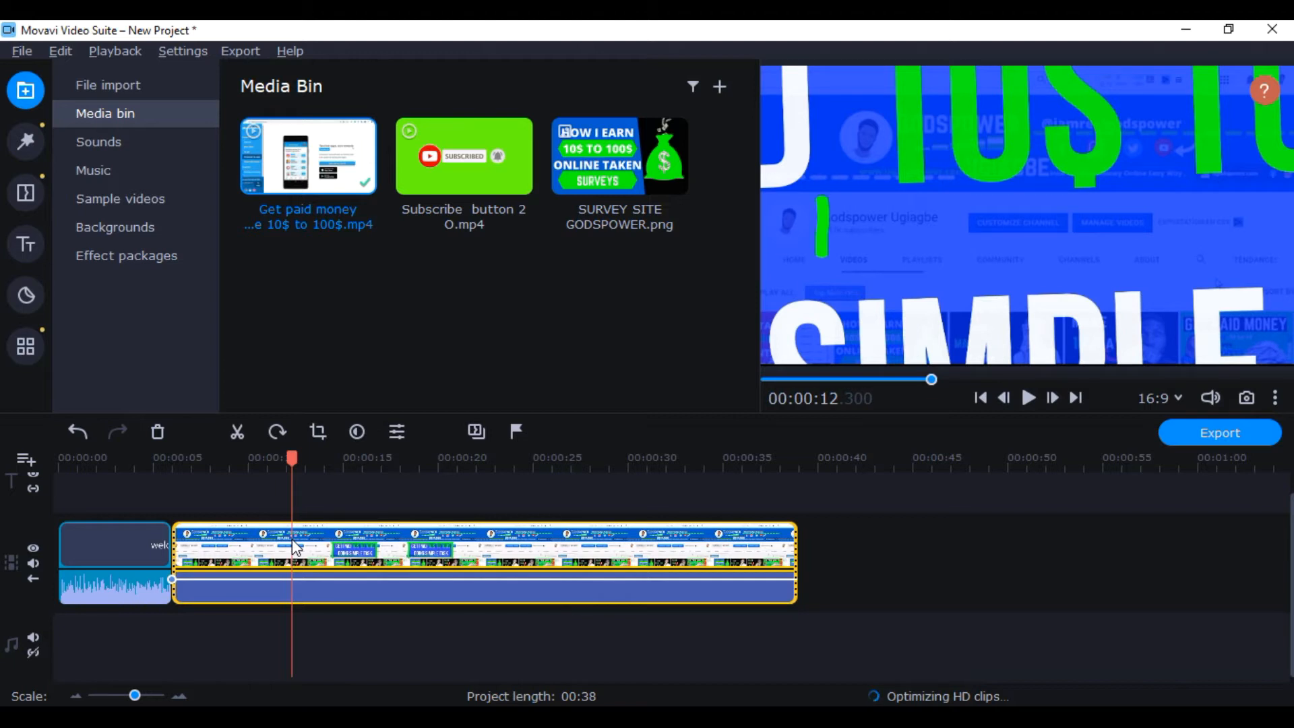
left_click(490, 549)
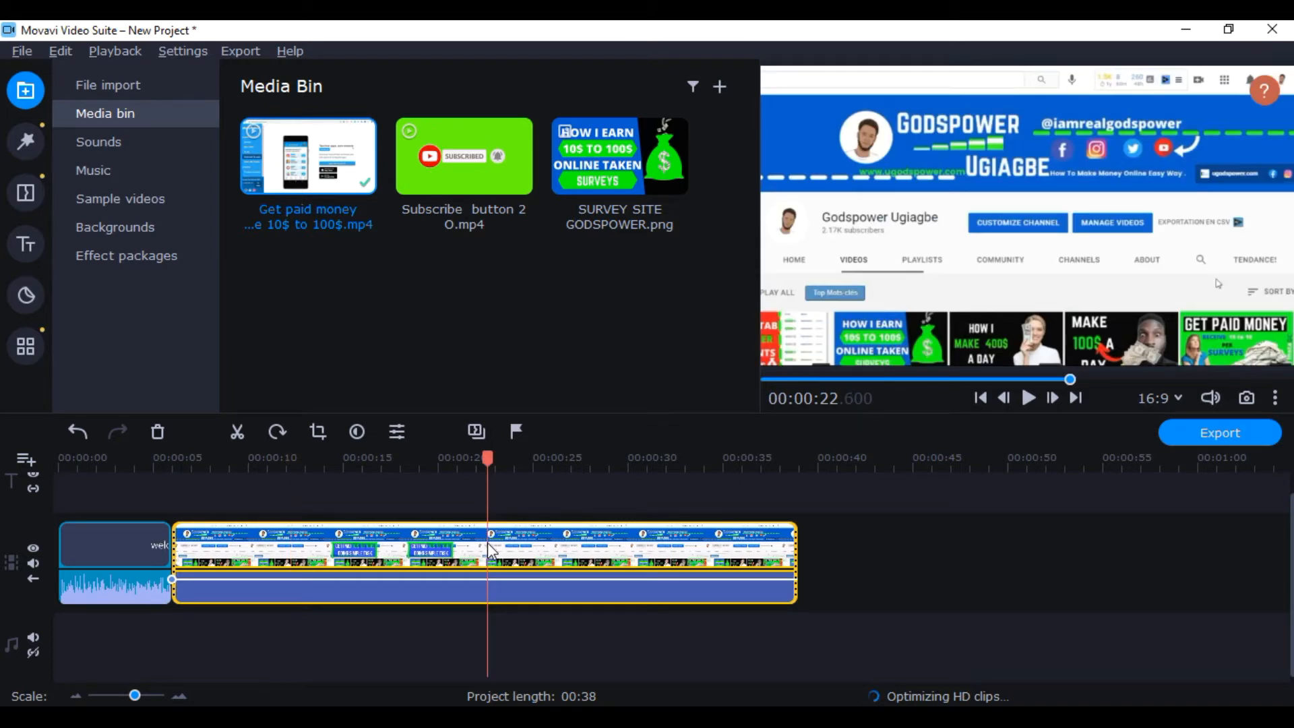
left_click(240, 430)
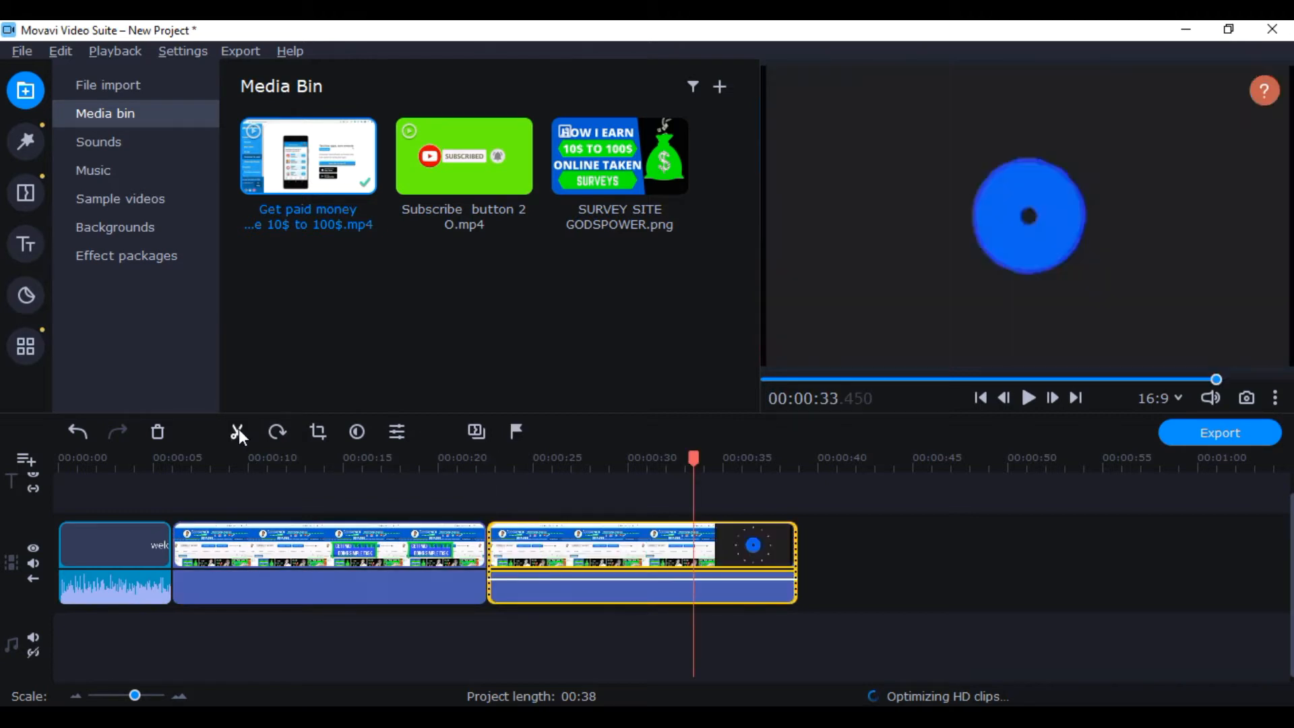
left_click(238, 429)
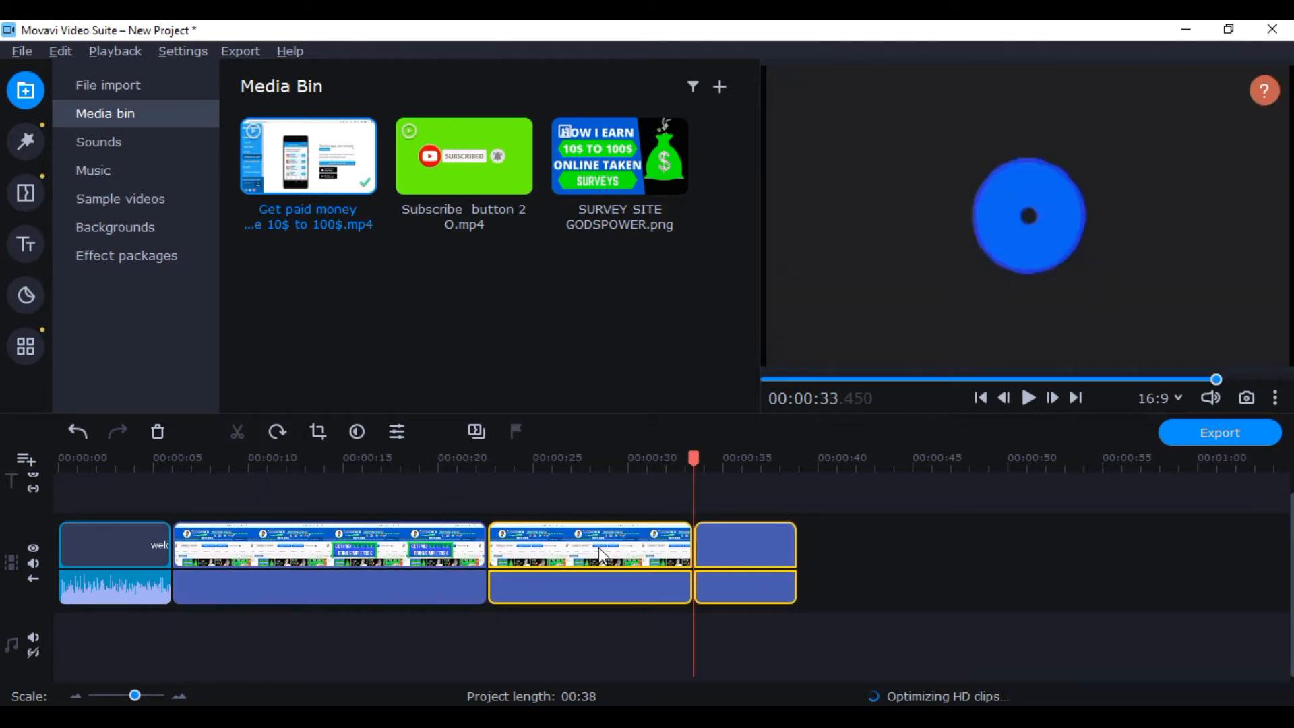
left_click(726, 554)
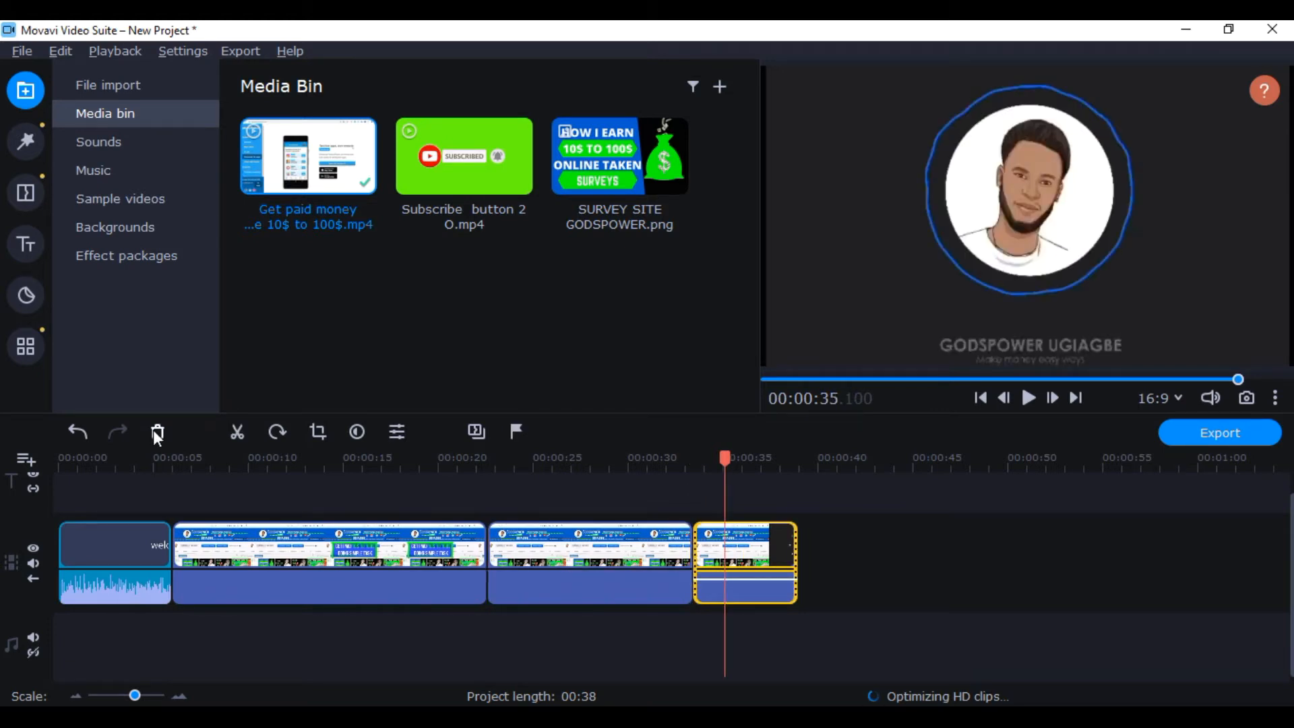
left_click(157, 431)
Split the section right after the intro at 00:00:20.700 and delete both resulting pieces, undoing and repeating the deletion once
left_click(420, 463)
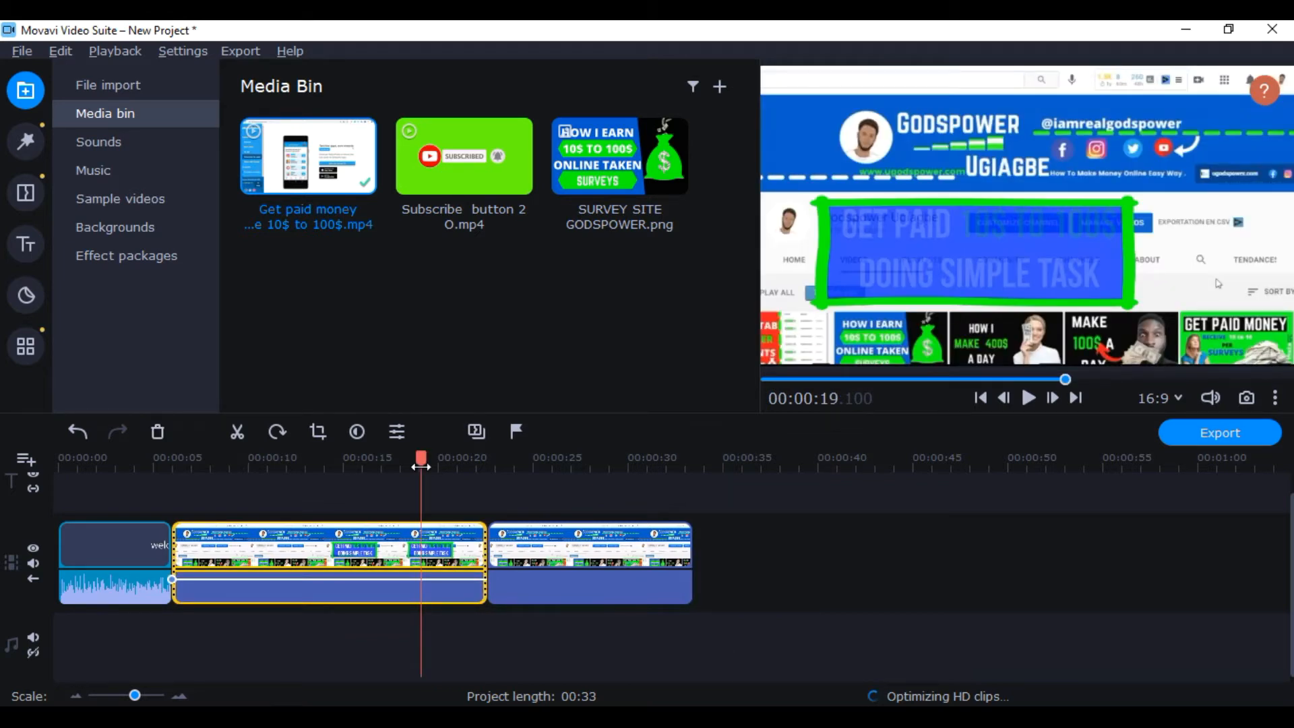
left_click_drag(421, 464, 451, 464)
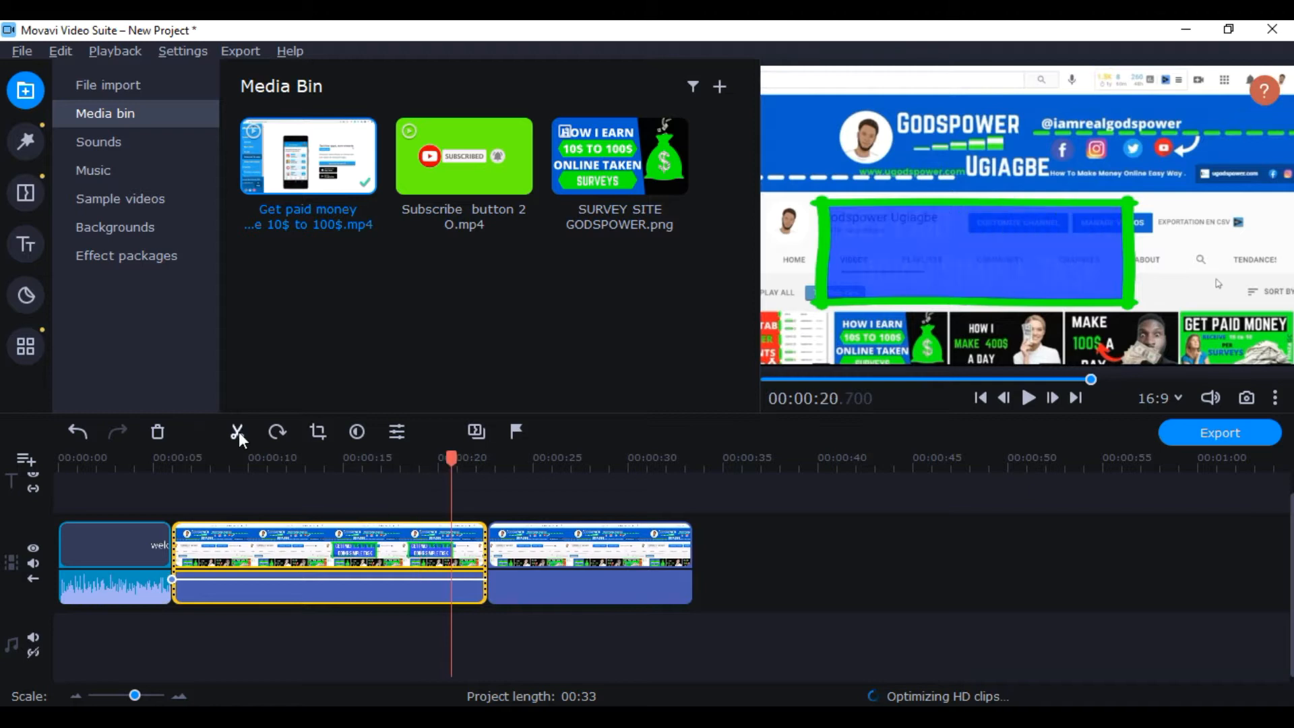
left_click(238, 432)
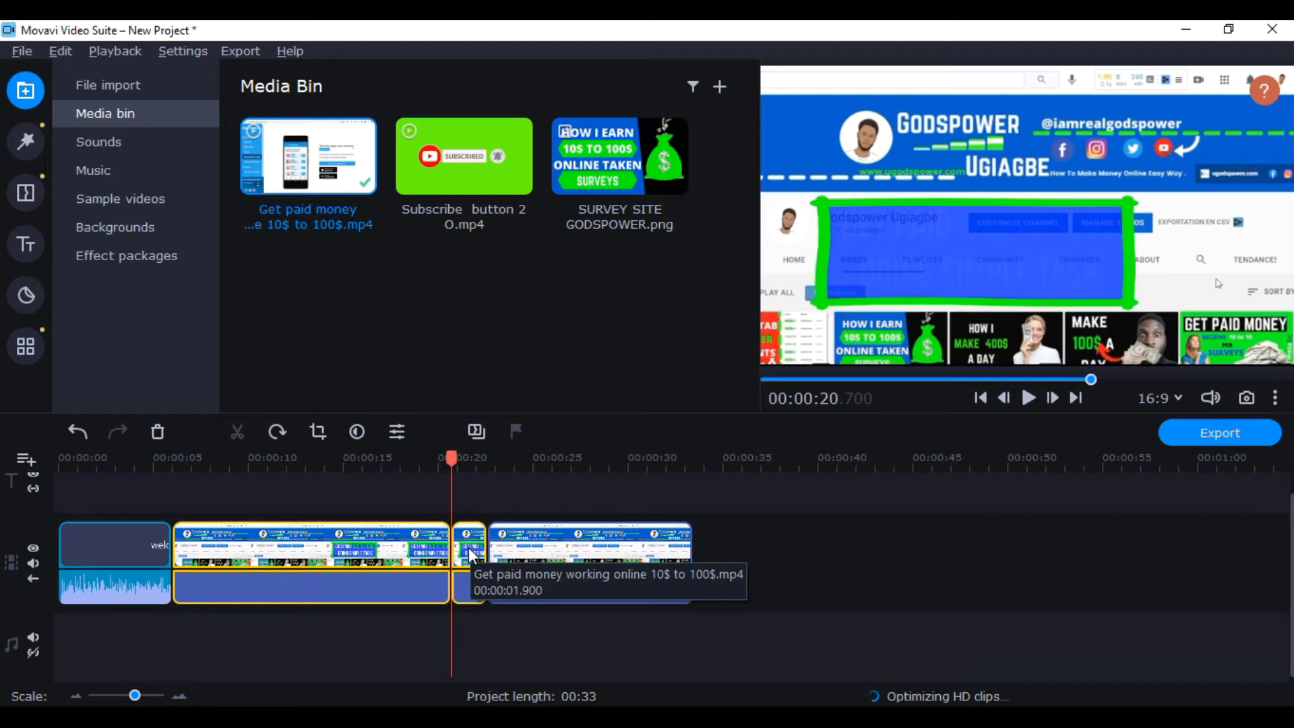
left_click(157, 433)
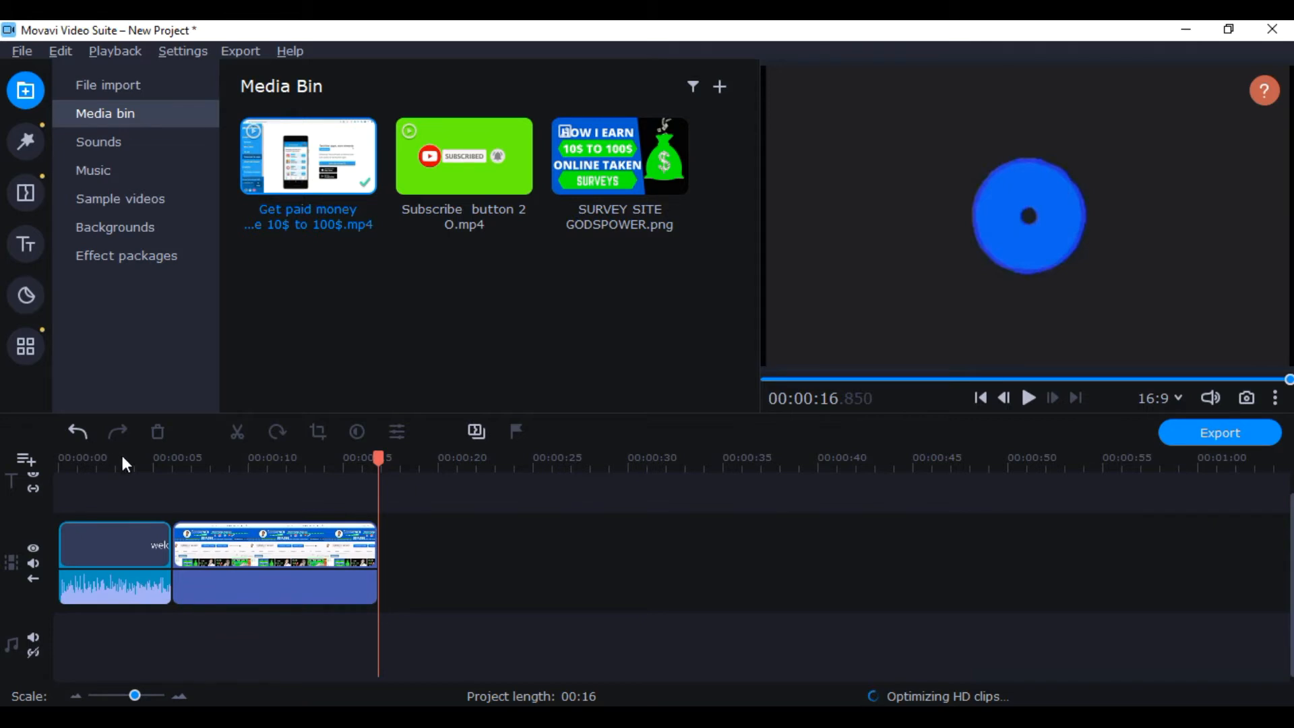
left_click(73, 431)
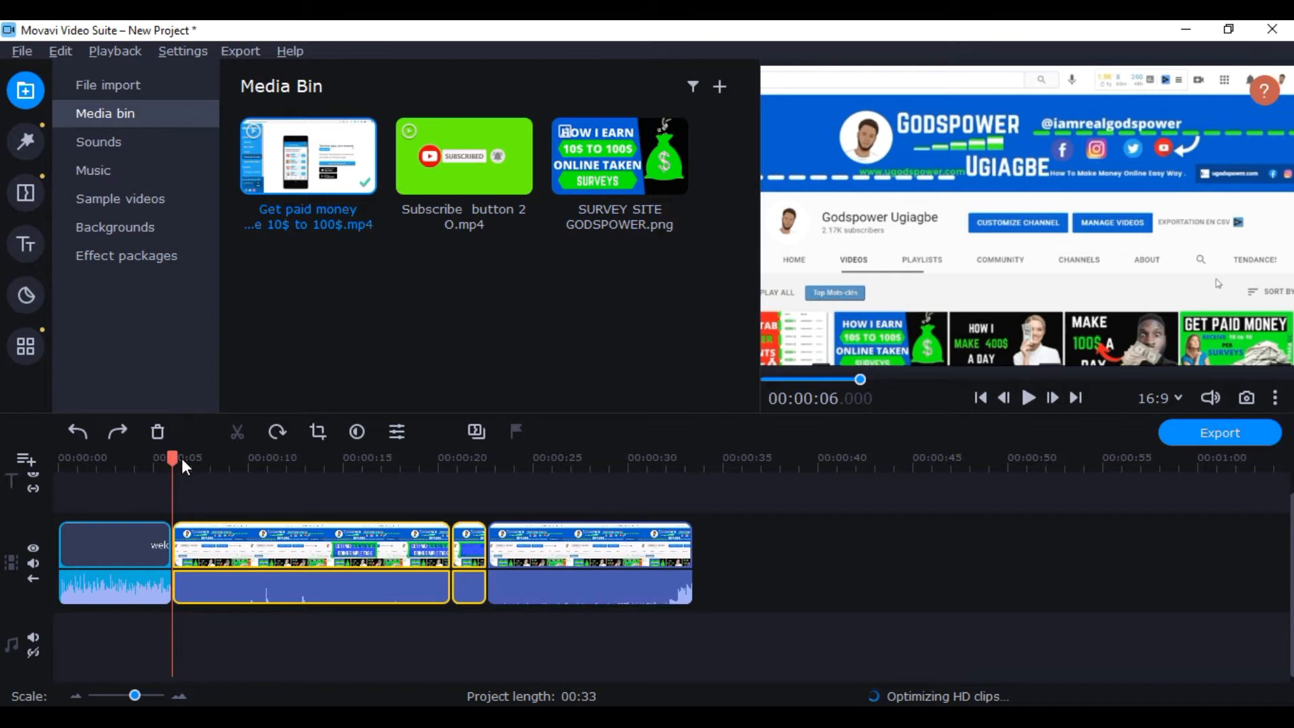
left_click(159, 431)
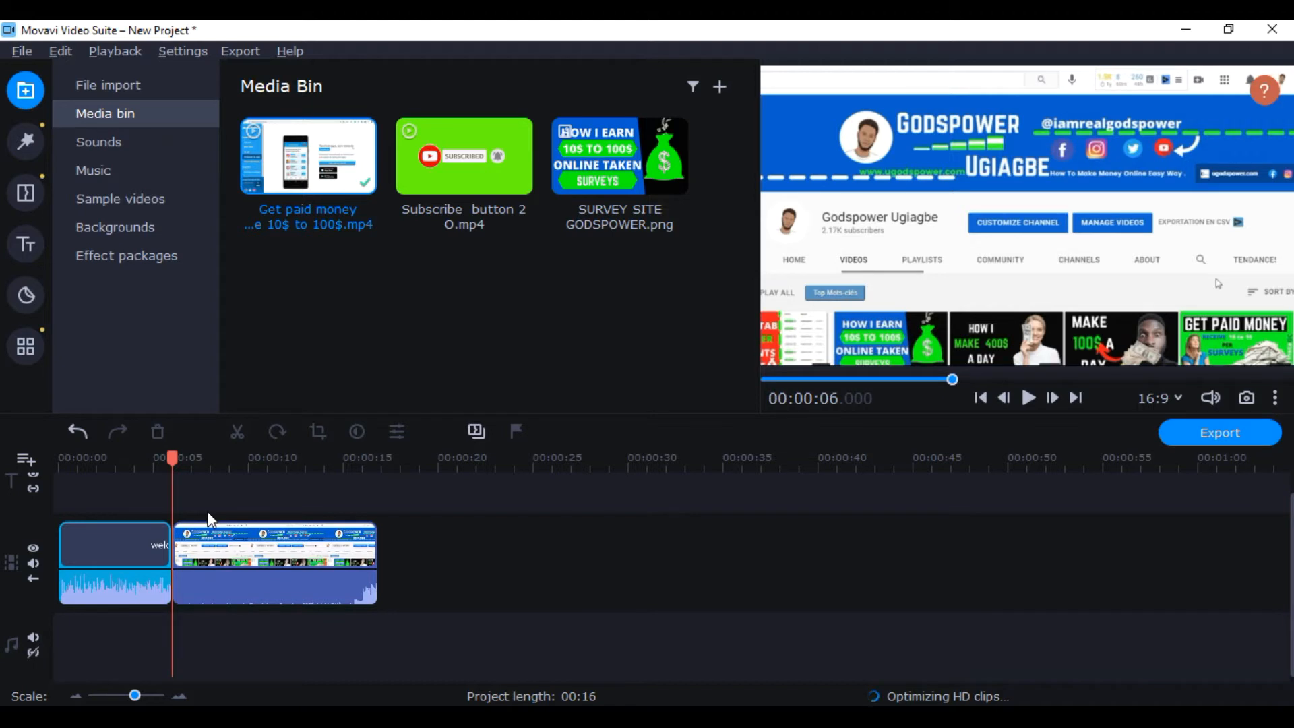
Crop the remaining Get paid money clip slightly tighter from its upper-right and lower-left corners, and apply the crop
left_click(247, 551)
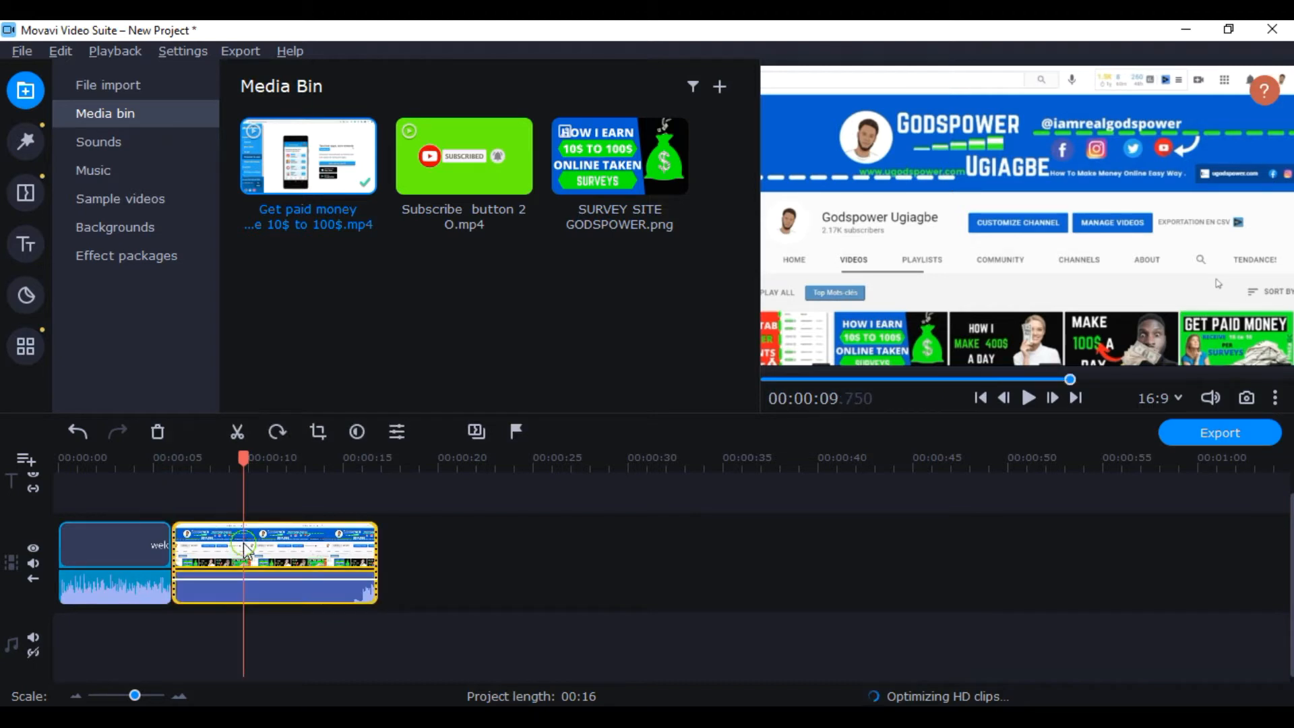
left_click(317, 432)
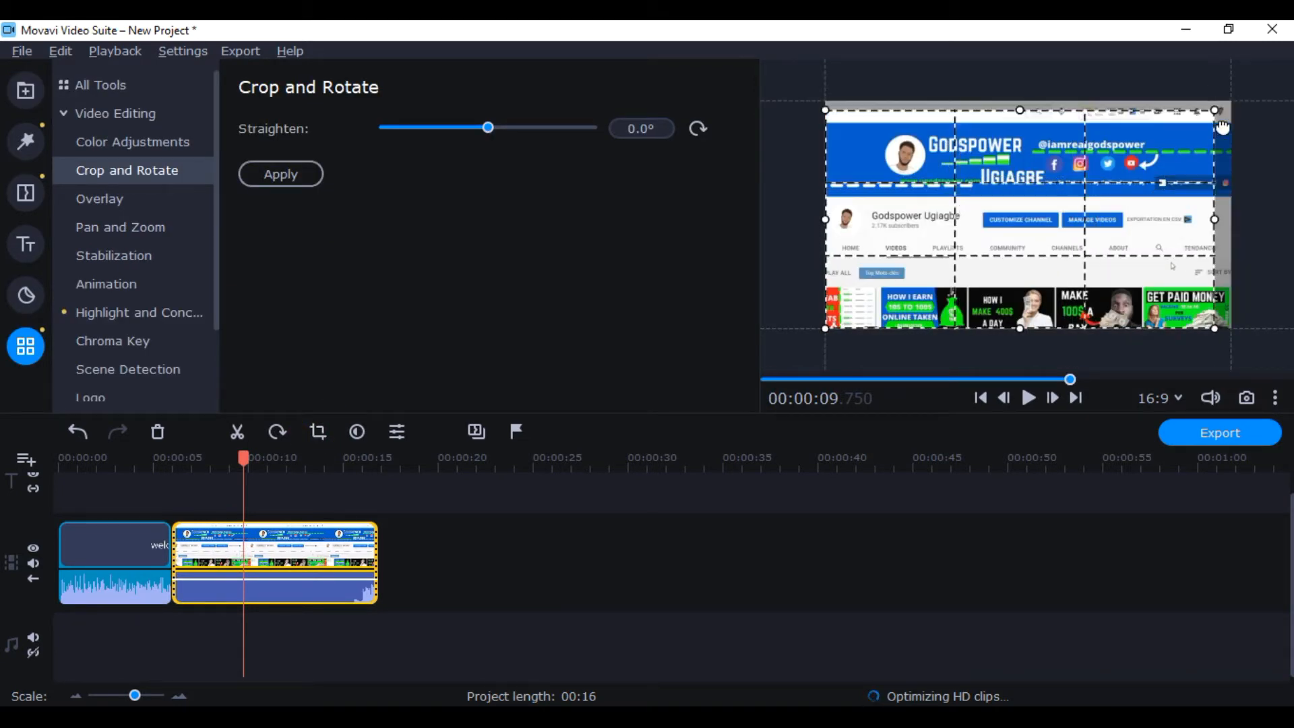
left_click_drag(1231, 103, 1225, 125)
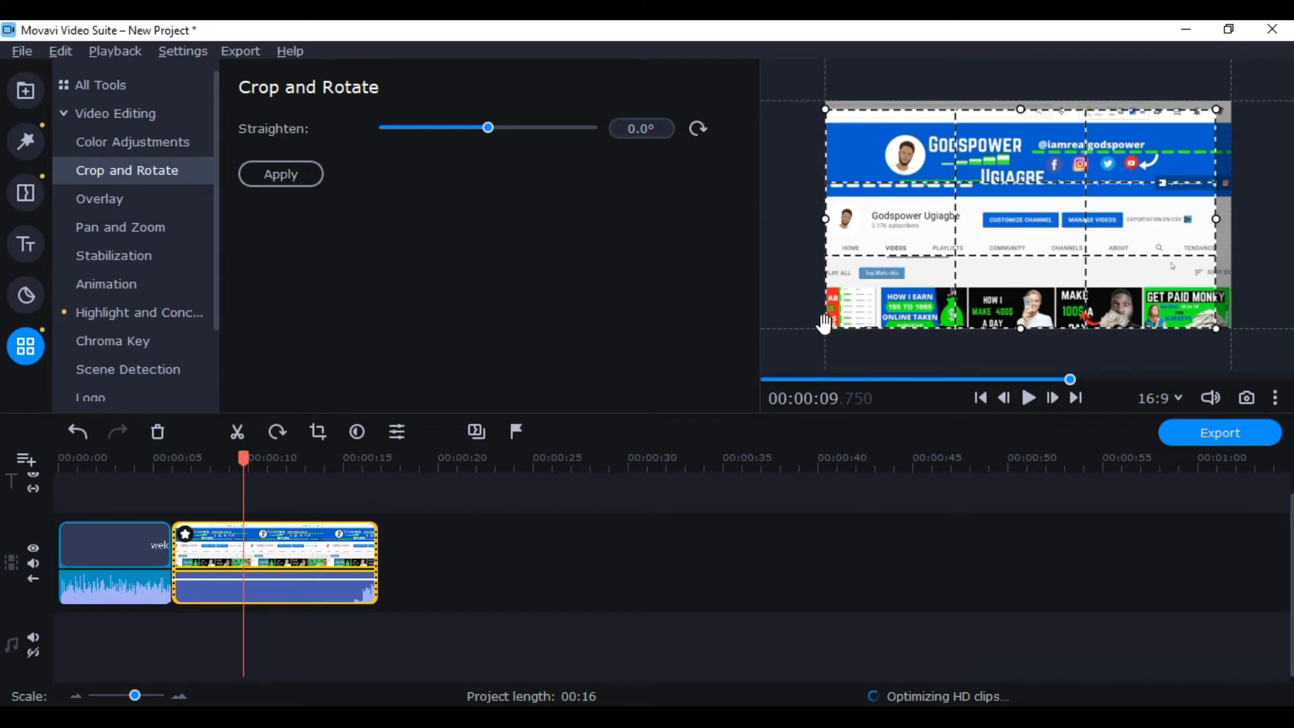
mouse_move(825, 328)
left_mouse_down()
mouse_move(853, 310)
mouse_move(831, 316)
left_mouse_up()
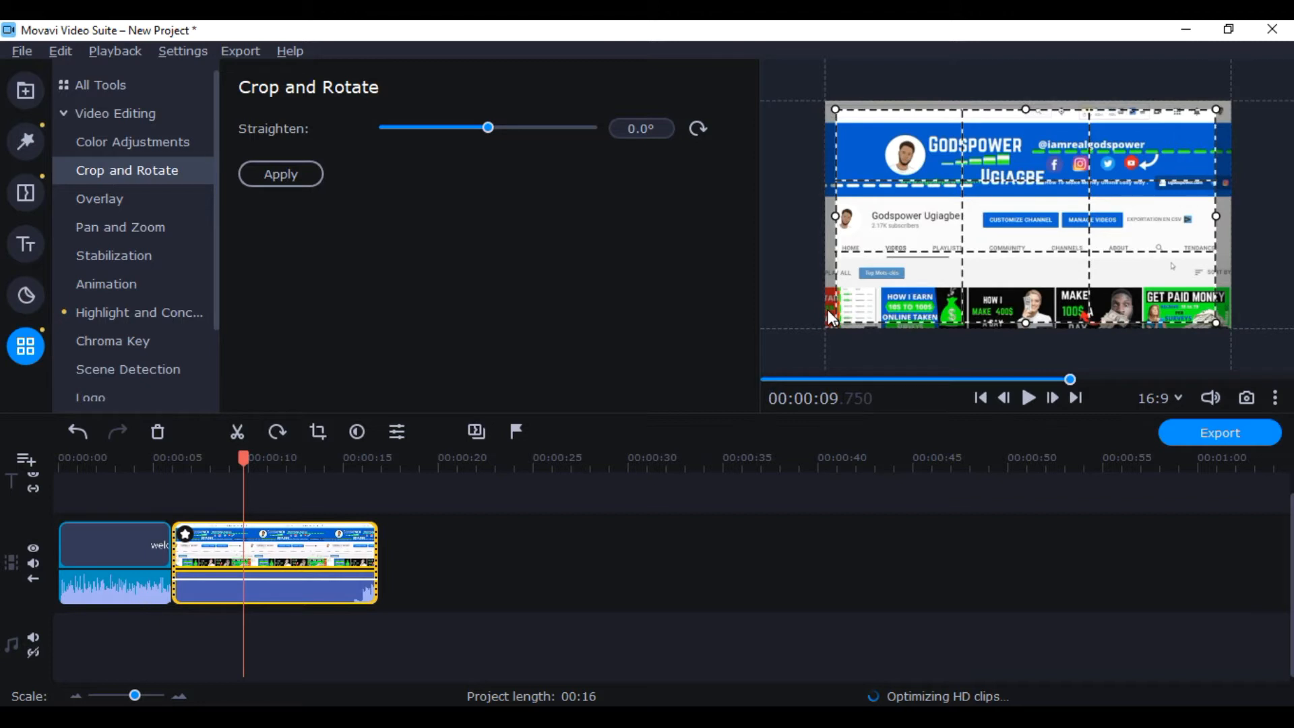
left_click(297, 171)
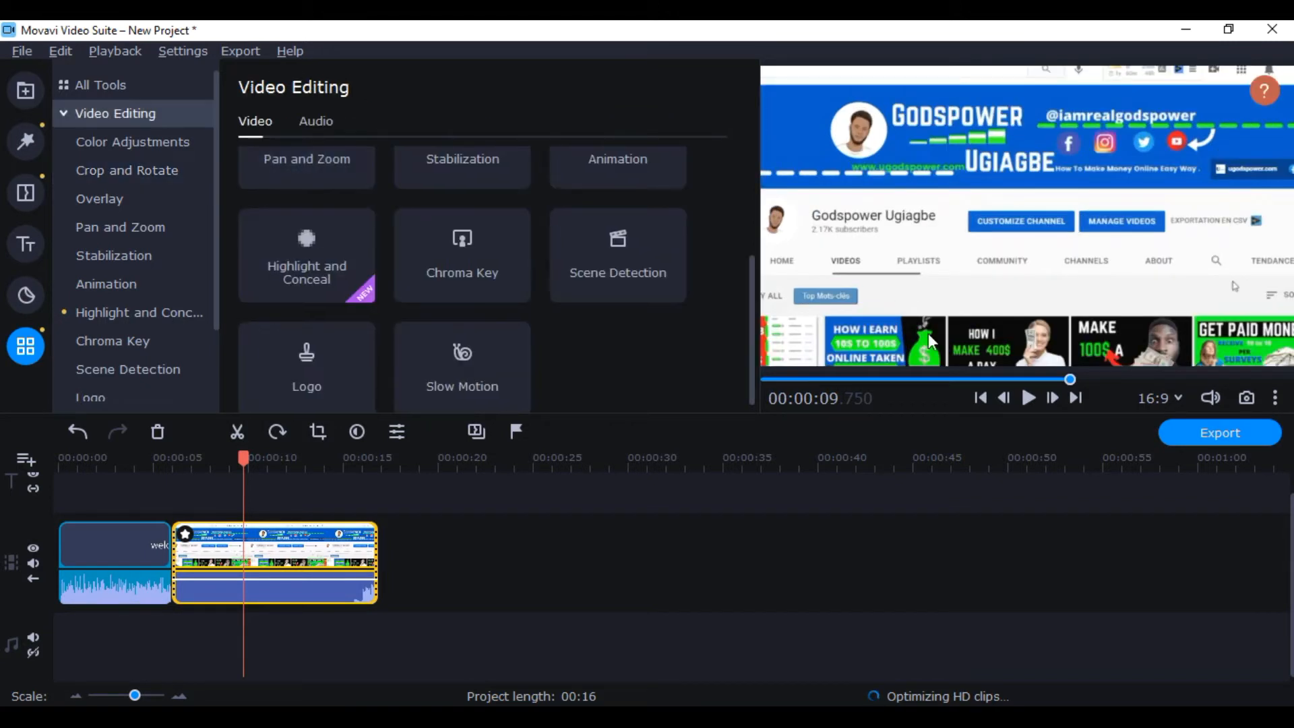
Add the Geometric transition Cross 1 between the intro and the Get paid money clip, and play the transition back
left_click(394, 564)
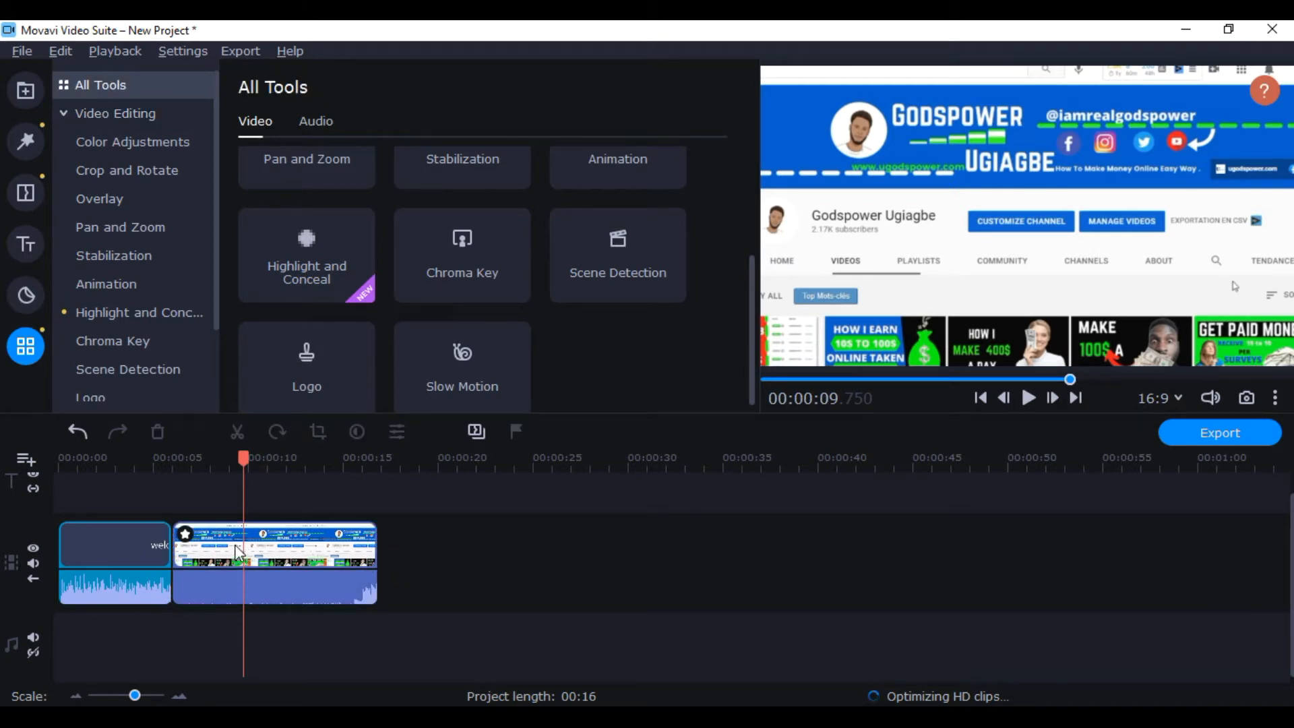
left_click(29, 202)
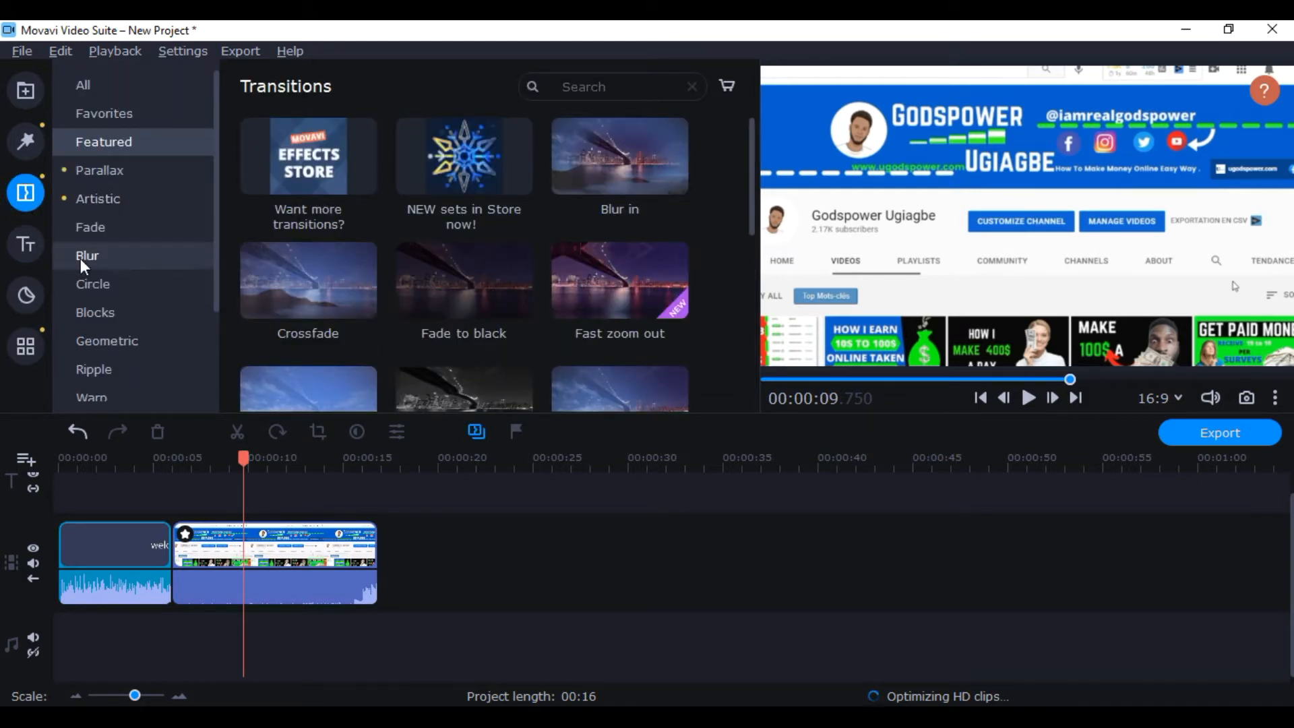
left_click(125, 342)
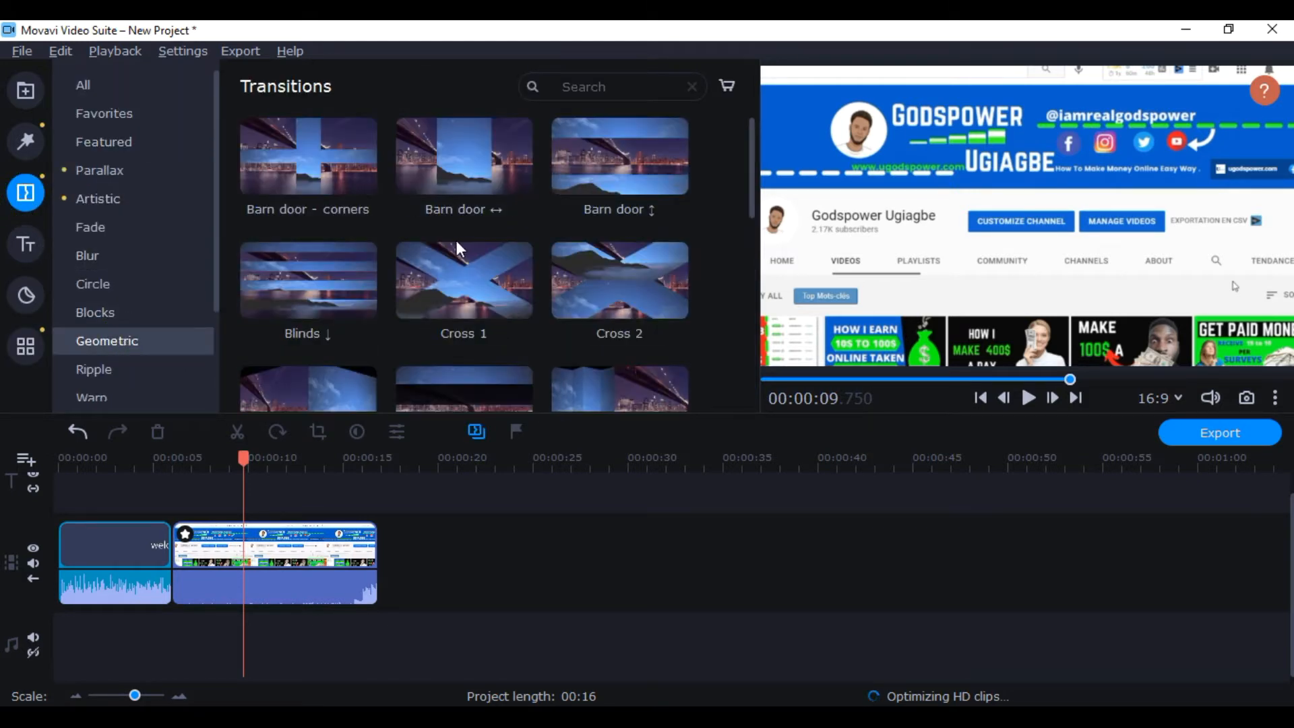
left_click(470, 190)
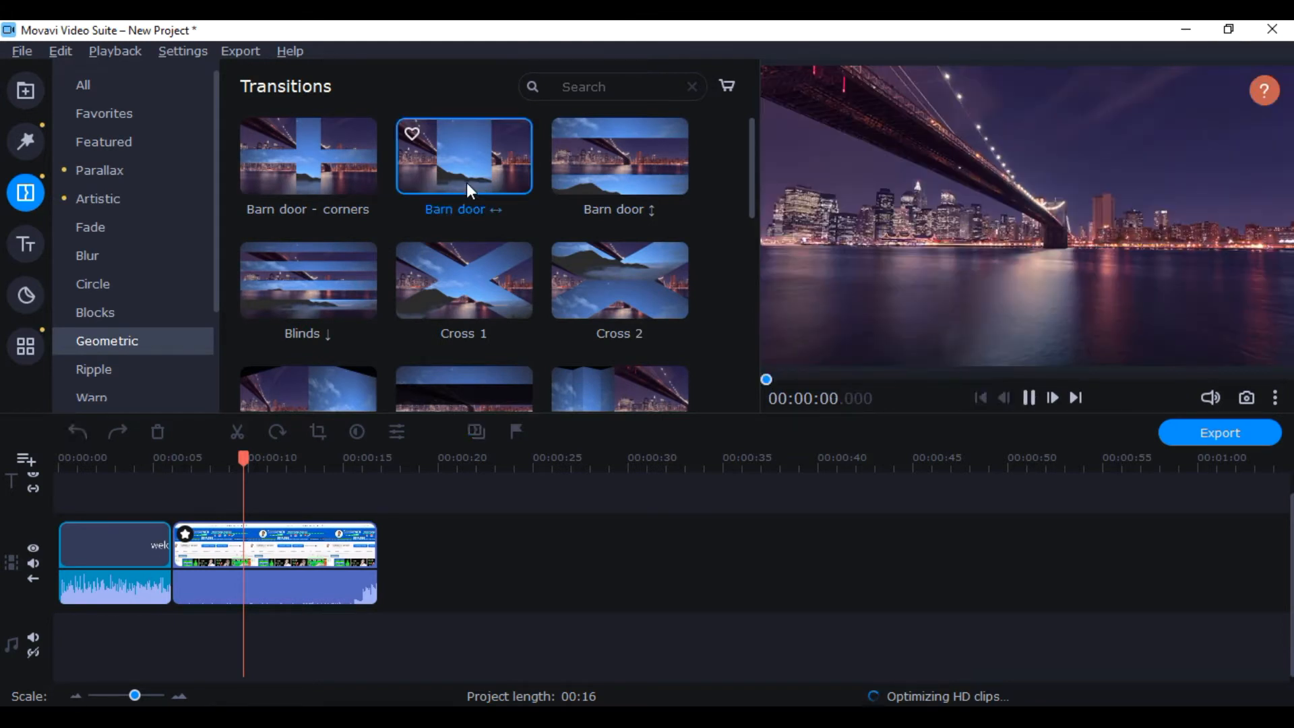
left_click(476, 286)
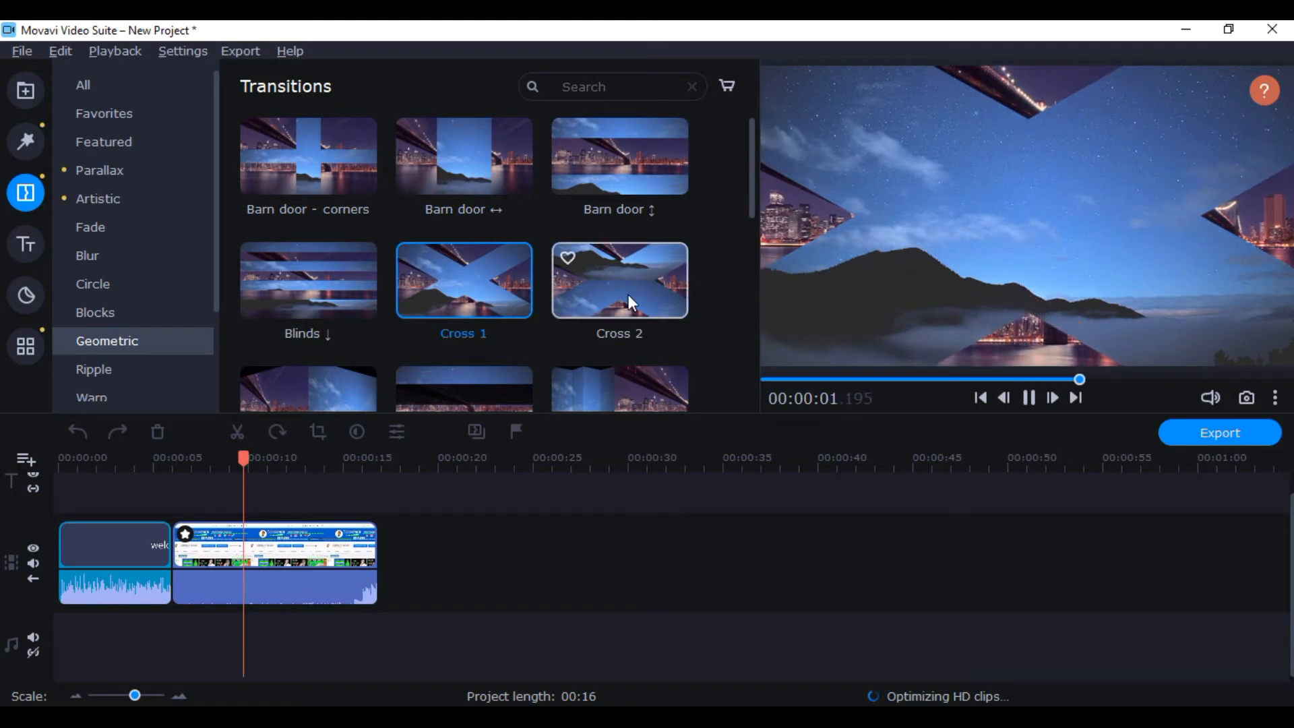
left_click(623, 269)
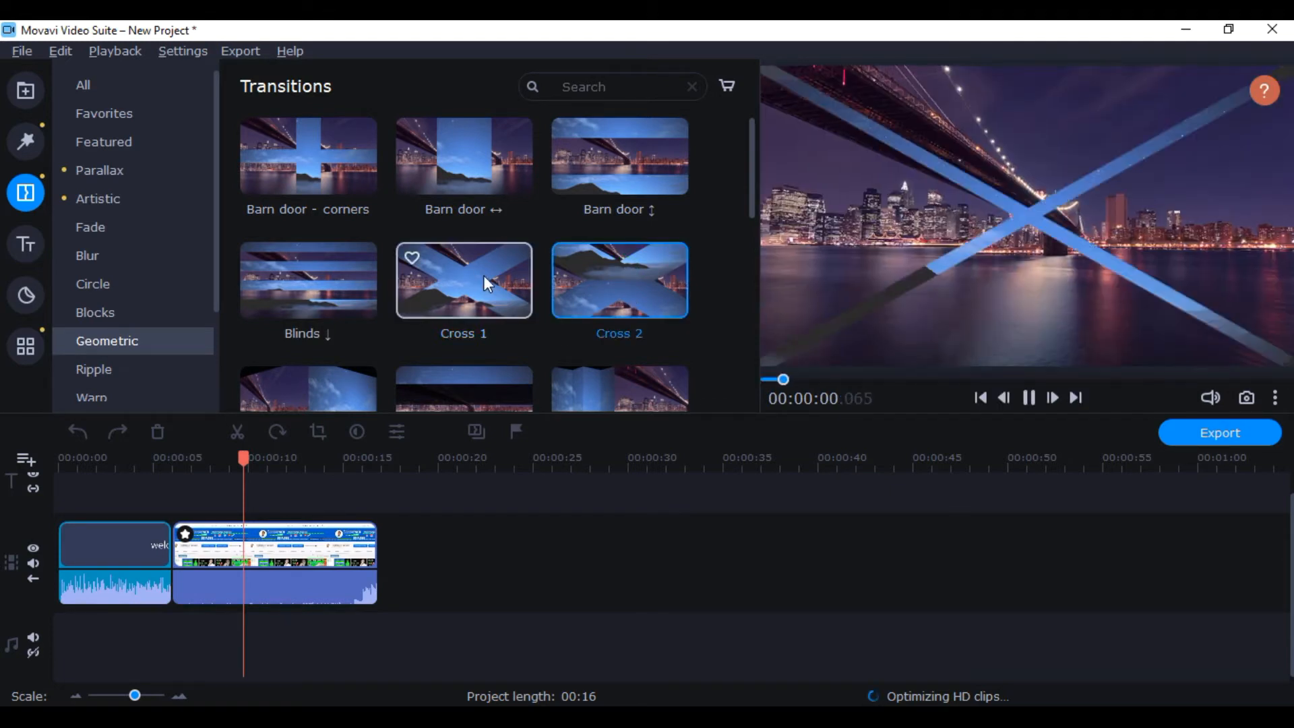
left_click_drag(483, 272, 180, 575)
left_click(180, 575)
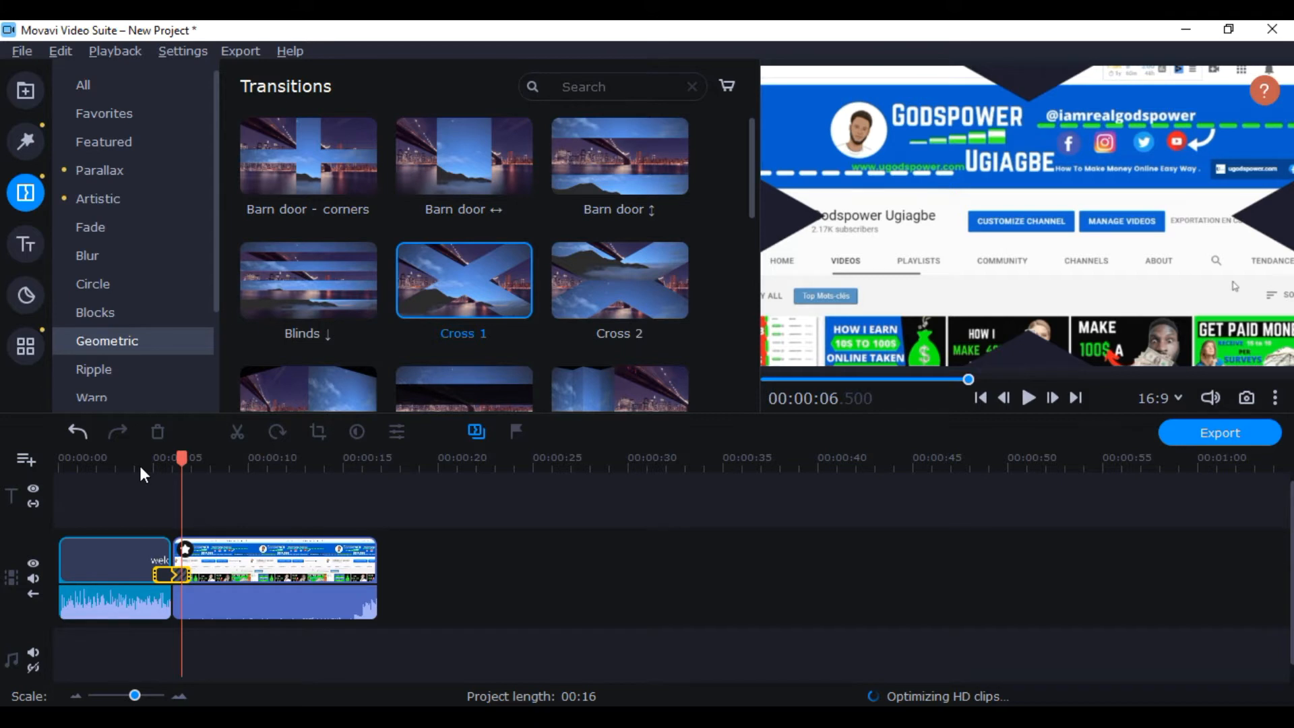
left_click(1029, 397)
left_click(1030, 398)
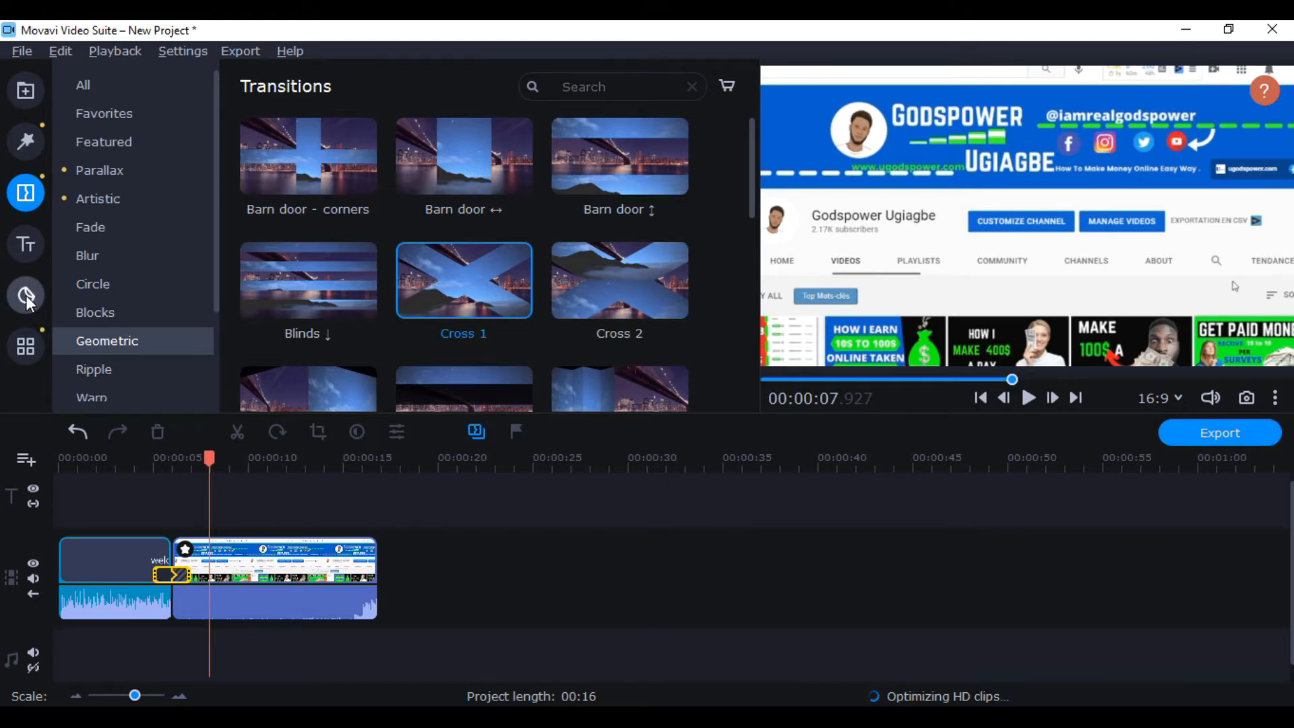
Split the Get paid money clip at 00:00:08.850
left_click(252, 557)
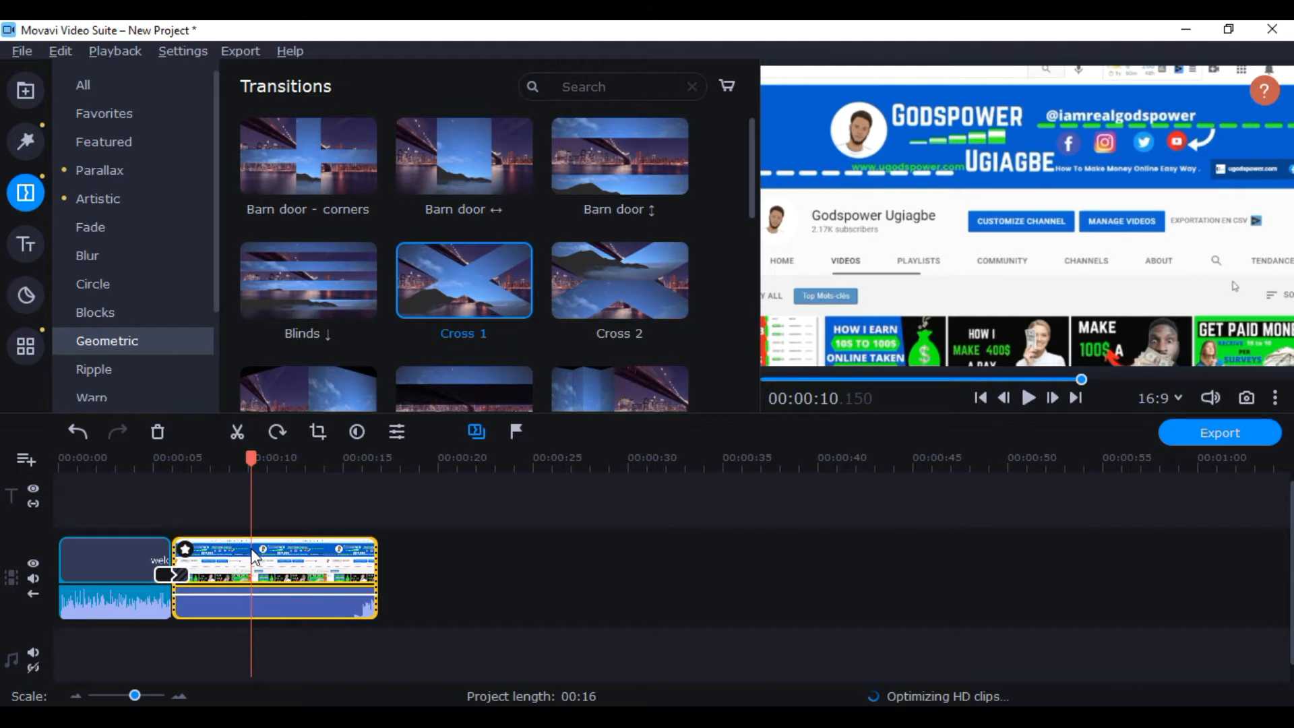
left_click(227, 561)
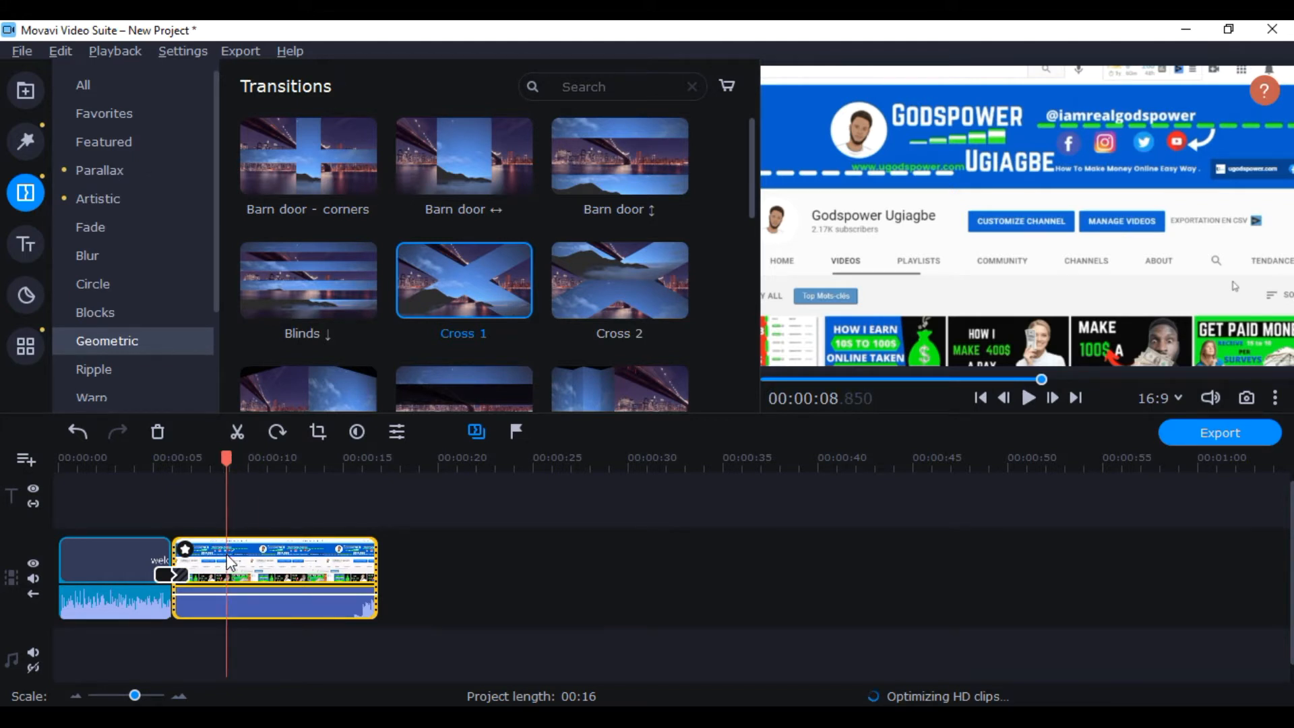
left_click(238, 433)
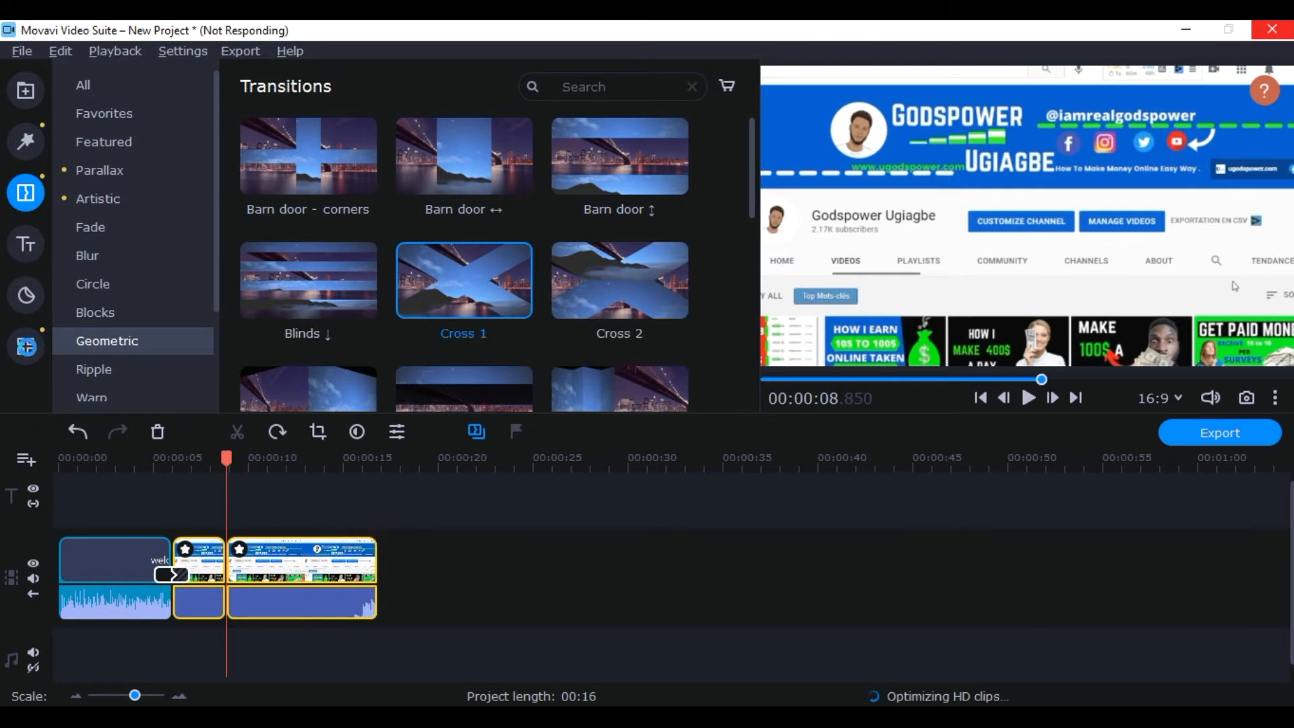
Apply a Blurred rectangle mask from Highlight and Conceal to the short piece right after the intro
left_click(28, 351)
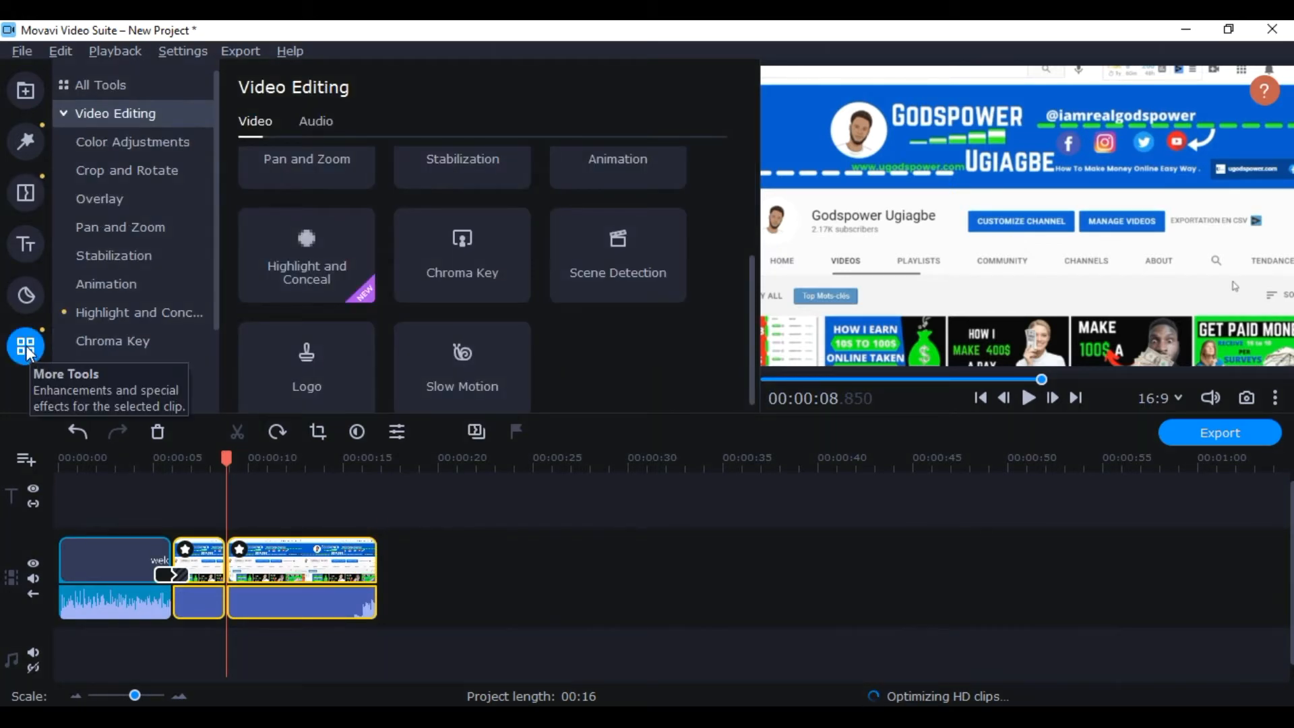
left_click(139, 314)
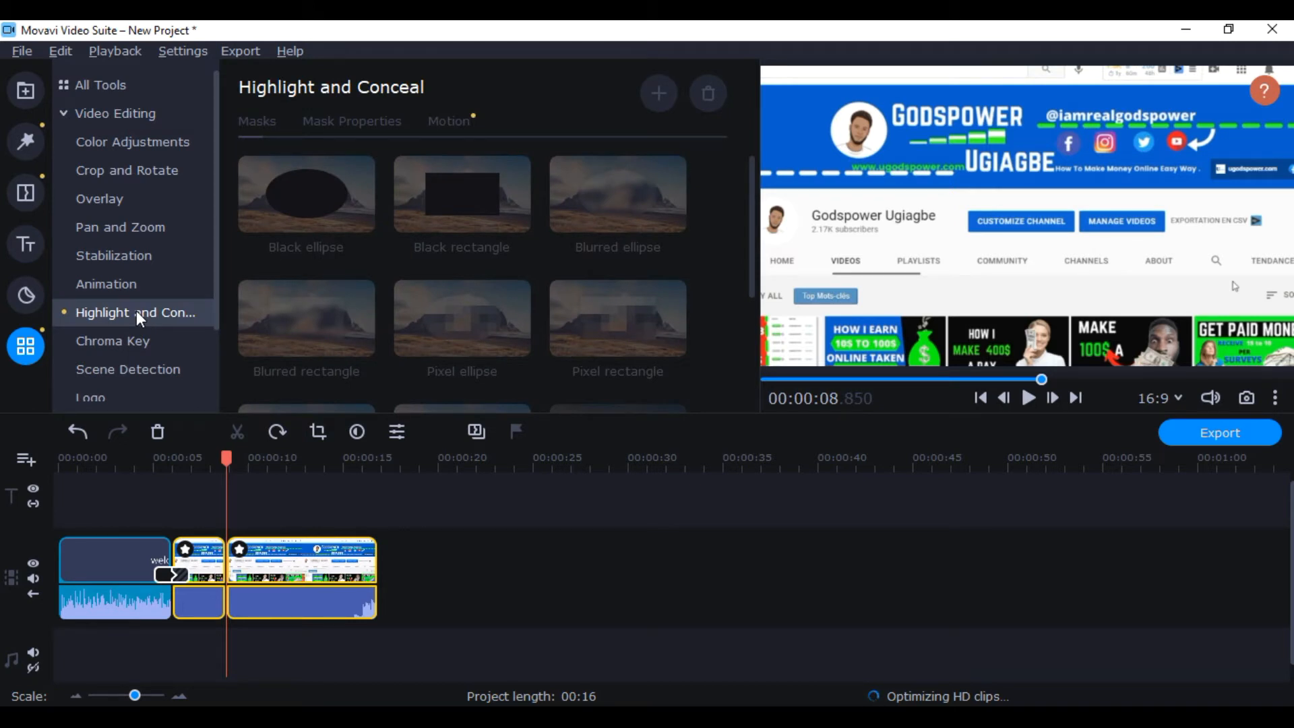
left_click(310, 303)
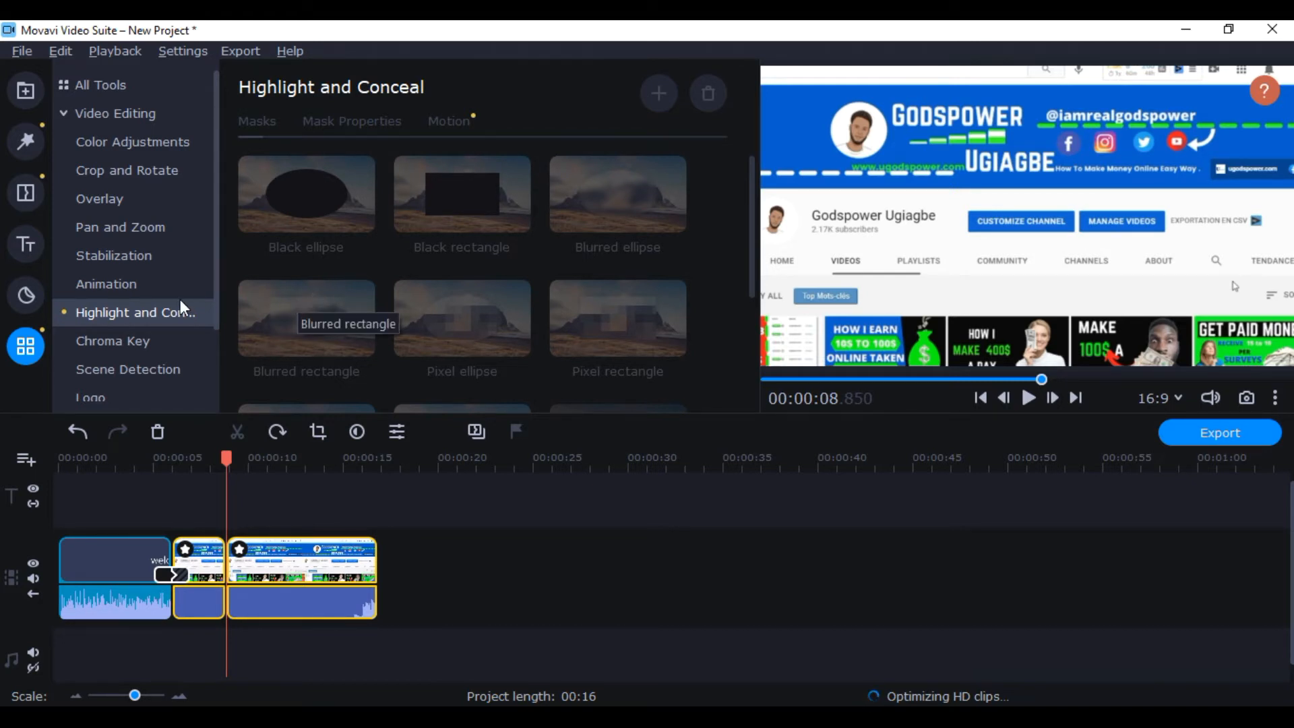
left_click(198, 578)
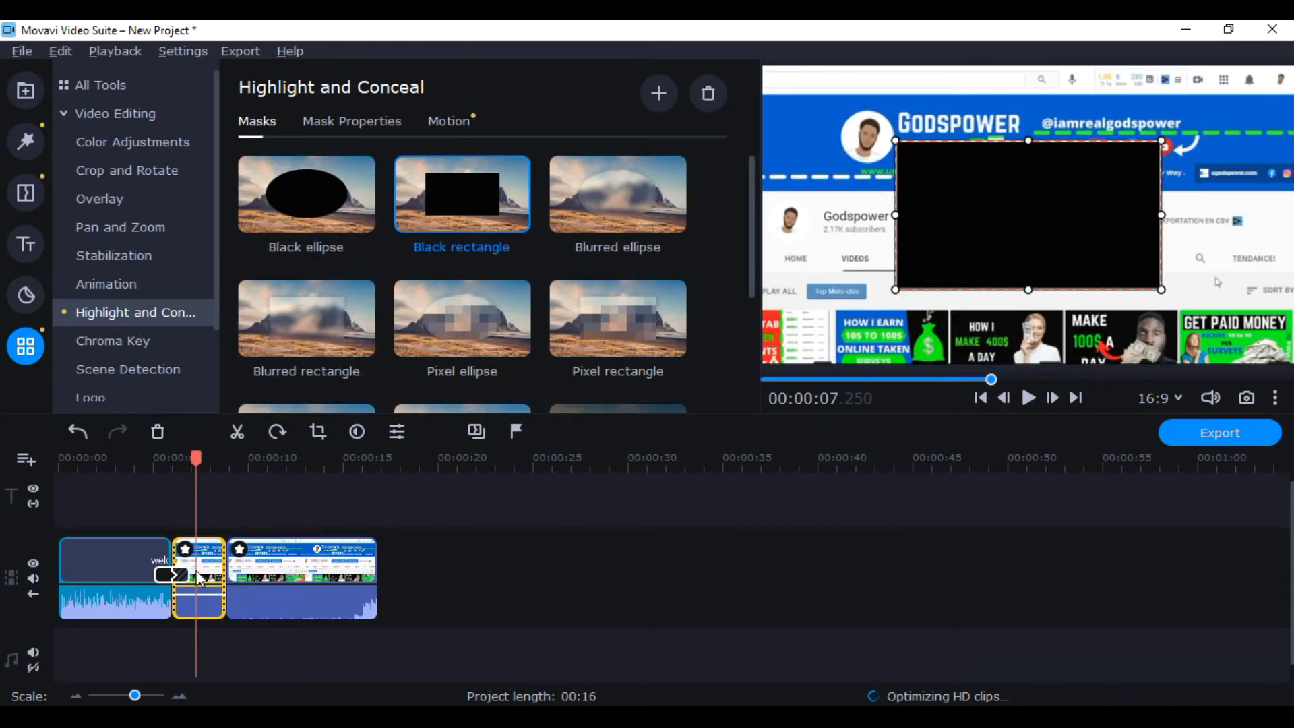
left_click(313, 302)
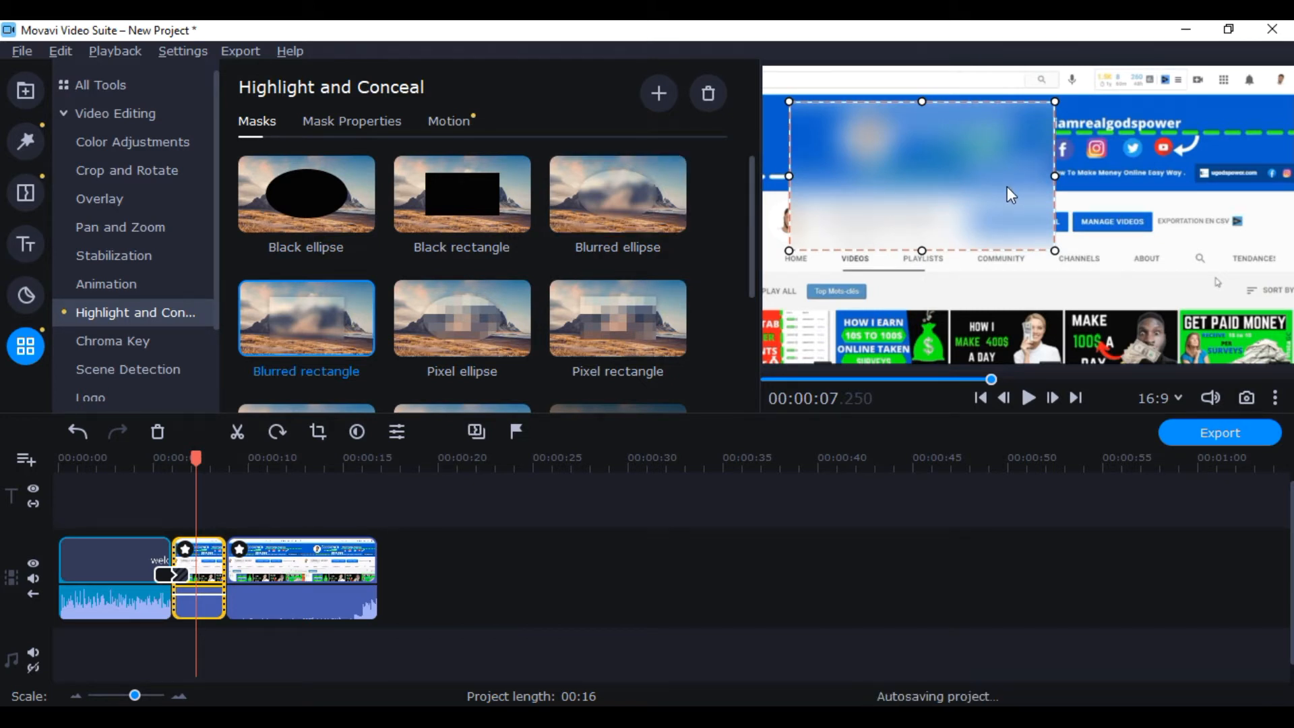
Shrink the blurred rectangle to about half its size and place it over the profile picture in the channel banner
left_click_drag(1054, 250, 918, 173)
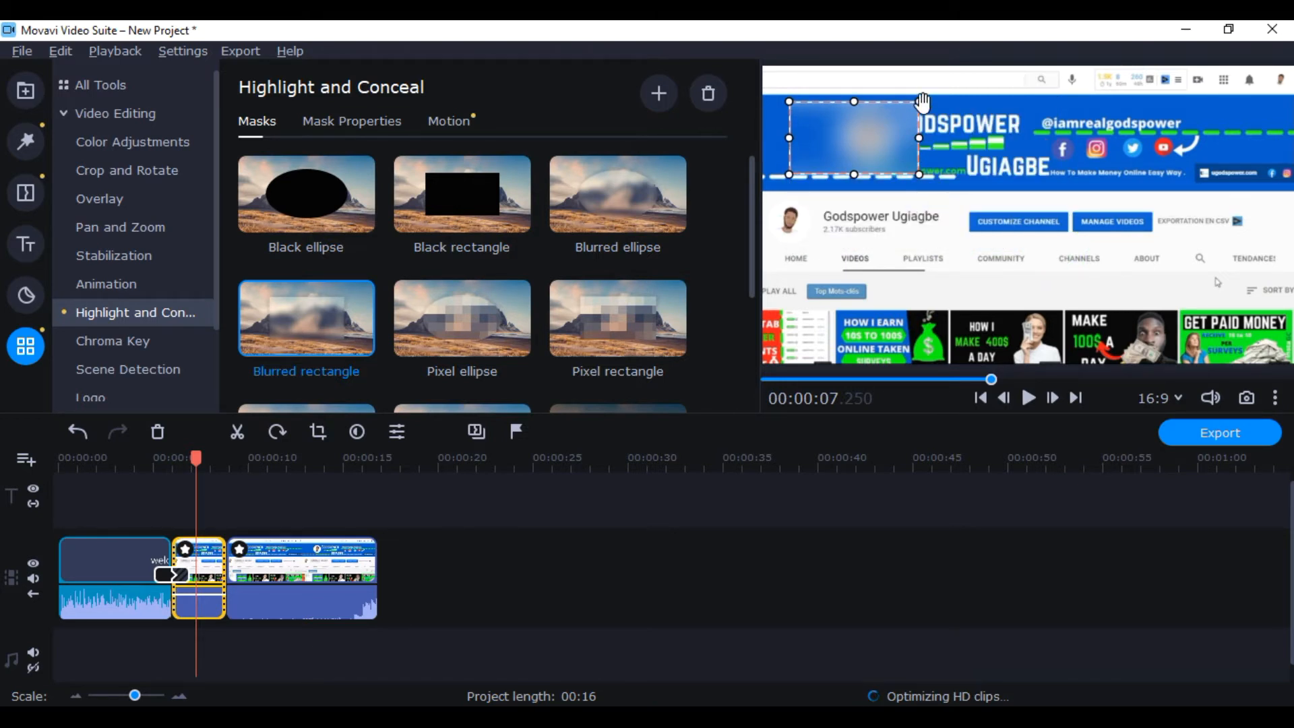
left_click(870, 133)
left_click_drag(870, 132, 1012, 129)
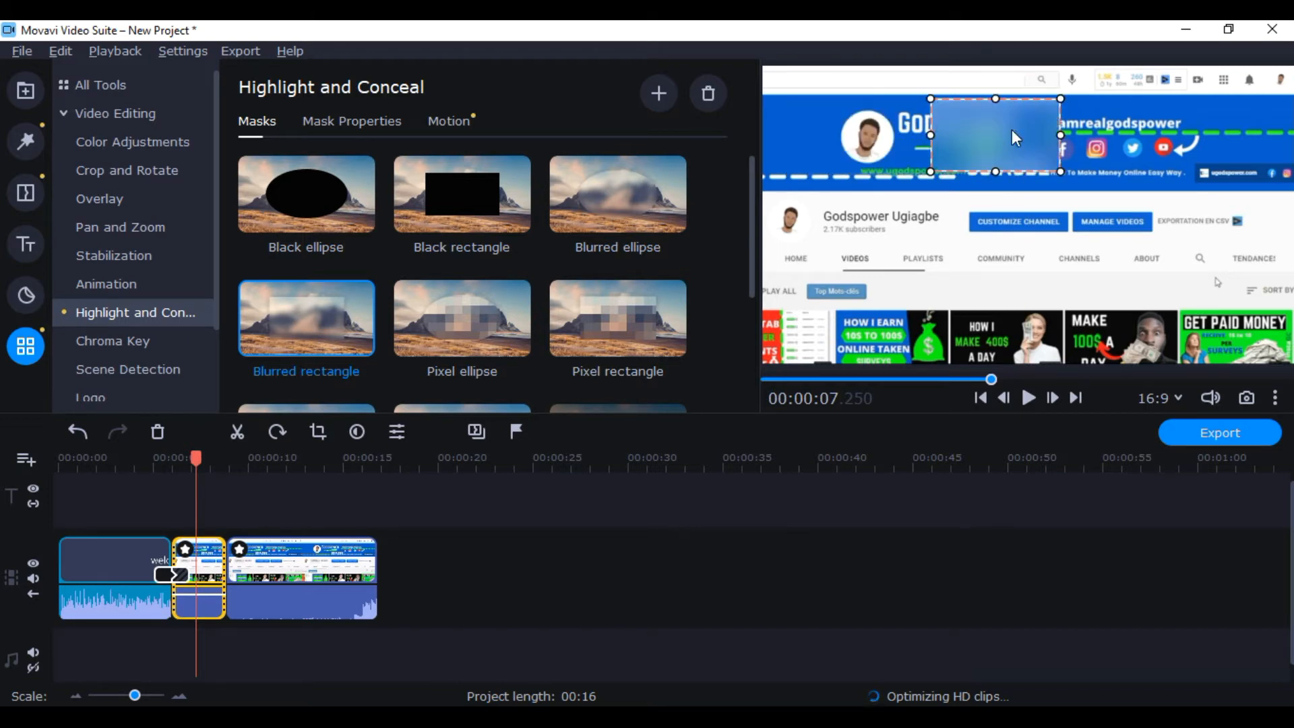
left_click_drag(1012, 130, 885, 138)
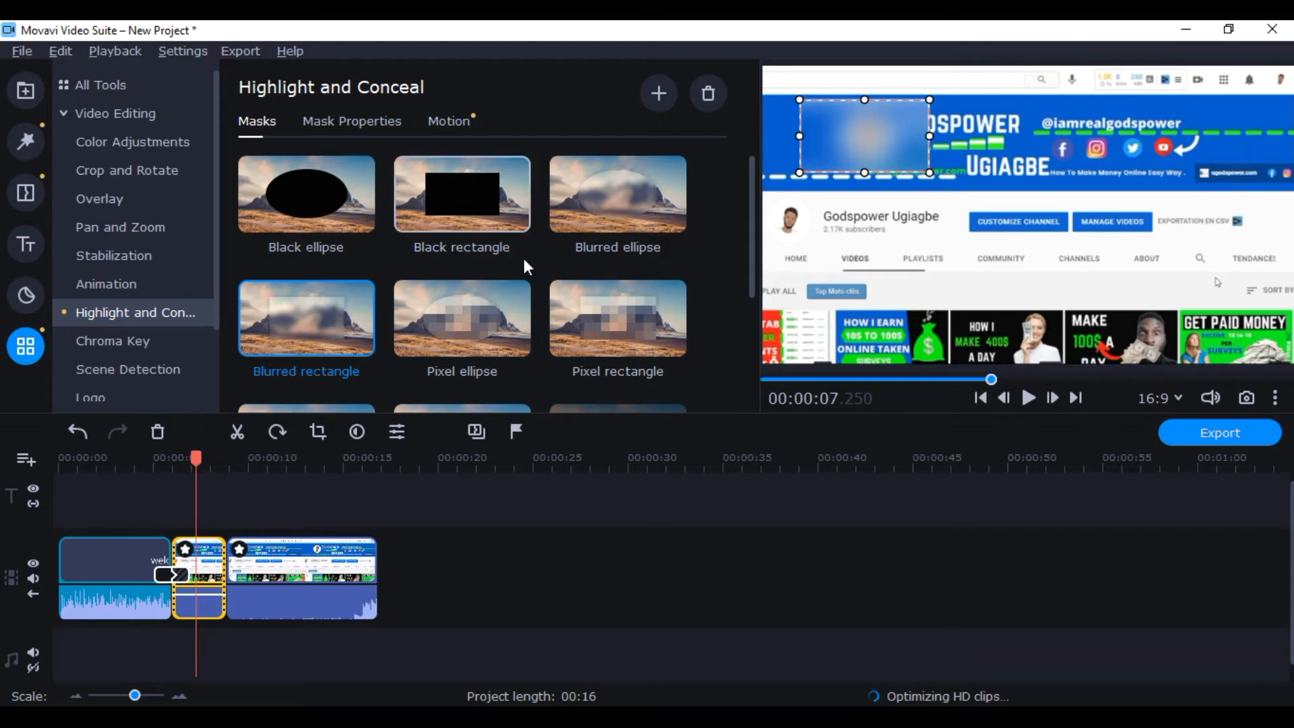
Place the How I earn 10$ to 100$ image above the video at about 00:00:07.400 and play that section
left_click(26, 90)
left_click_drag(597, 154, 225, 536)
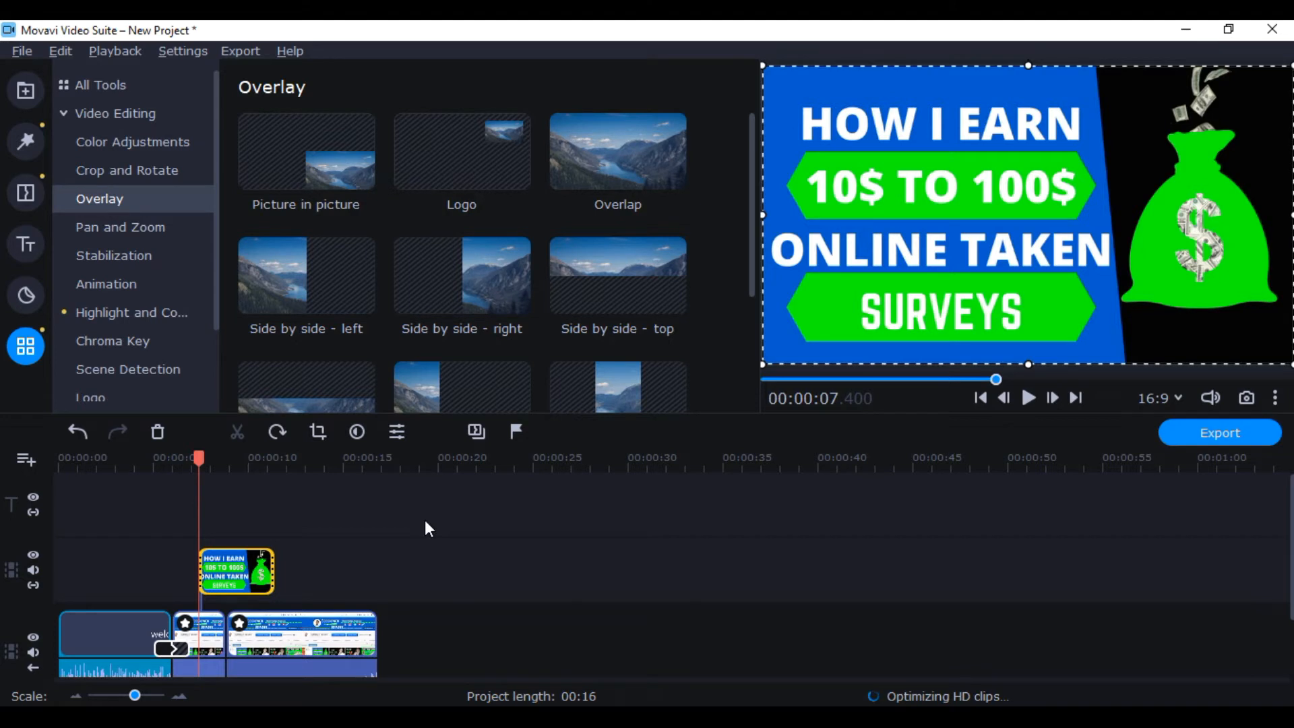
left_click(167, 459)
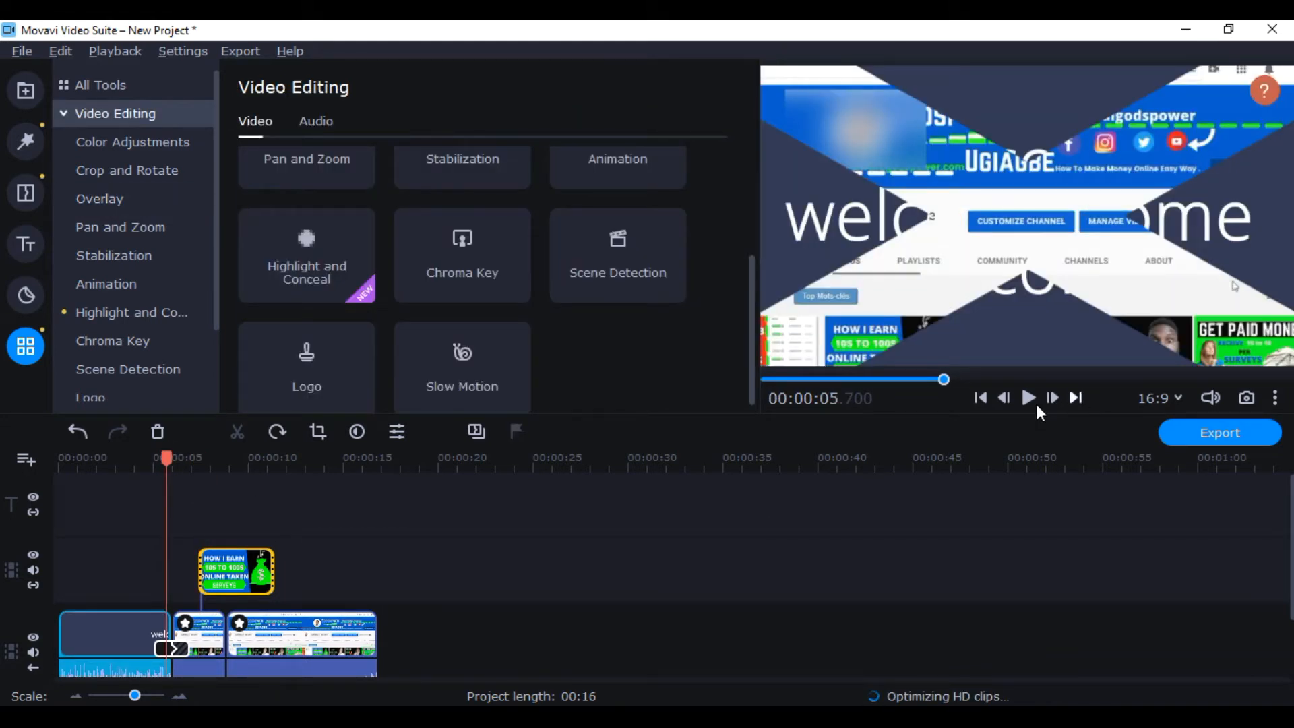
left_click(1027, 398)
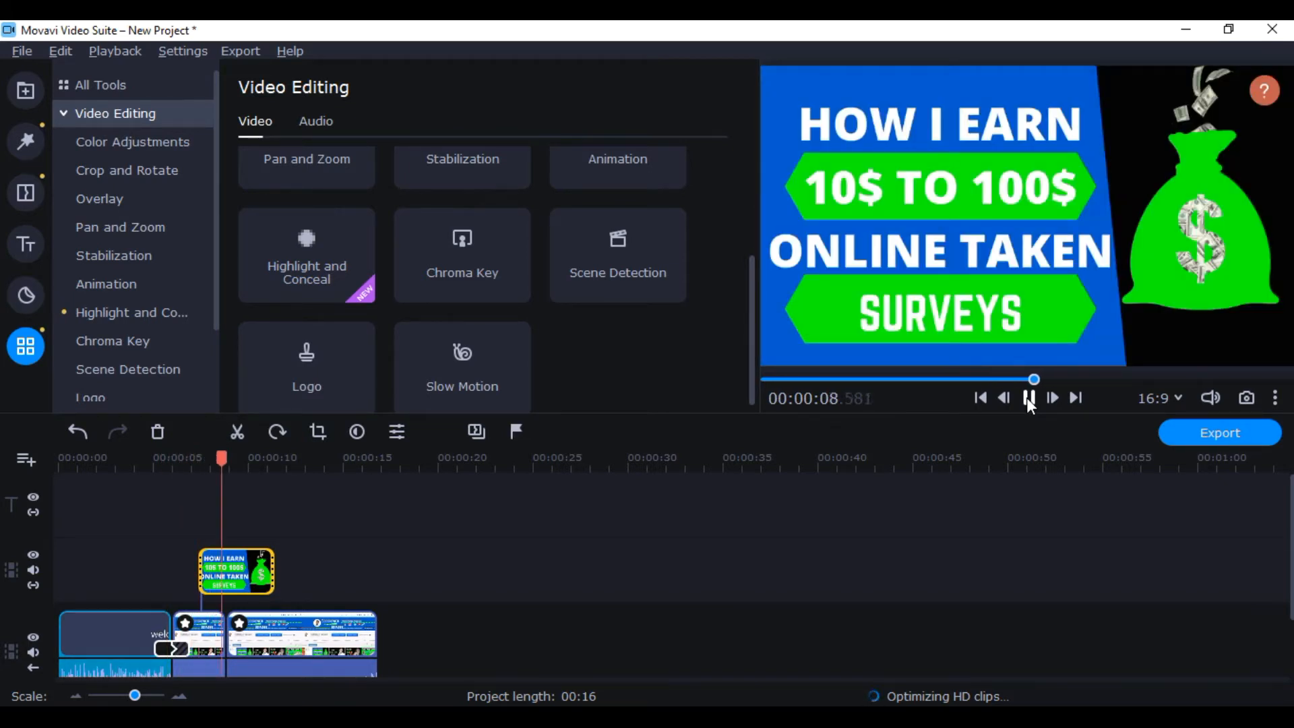
left_click(1027, 398)
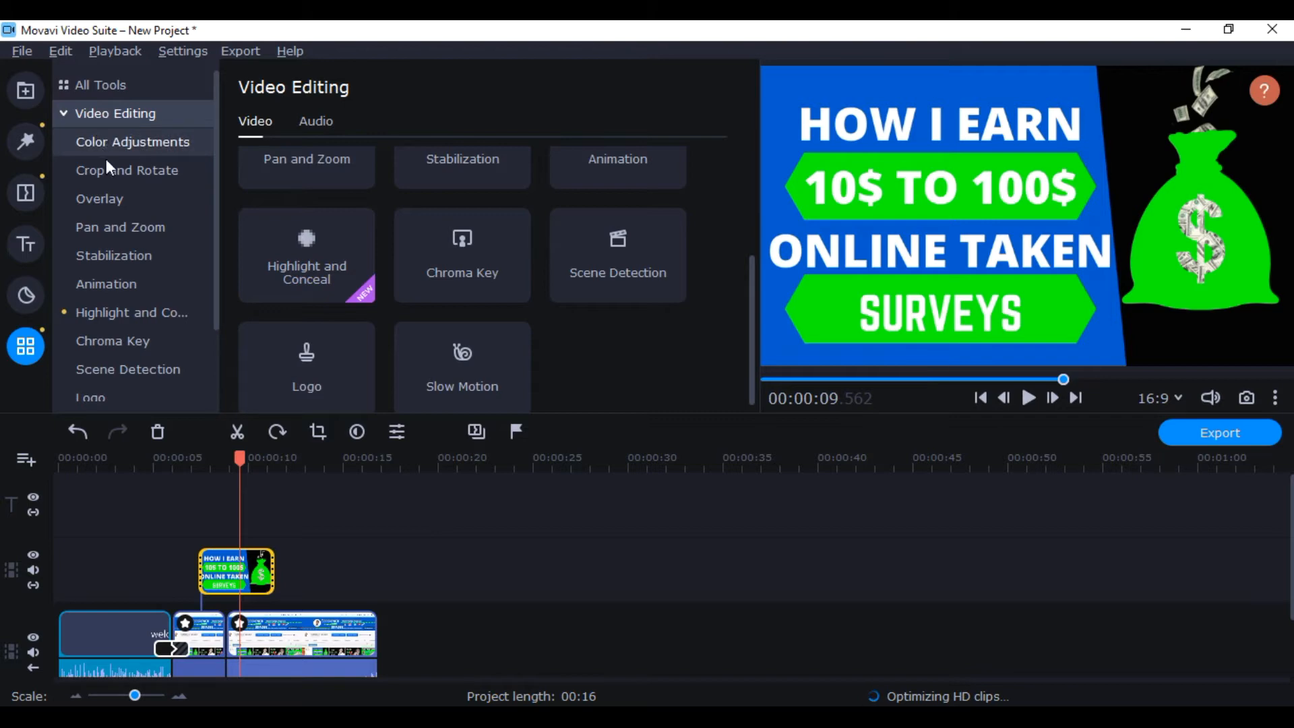
Try the Side by side - left and Side by side - top overlay layouts on the image, and settle on Logo
left_click(115, 190)
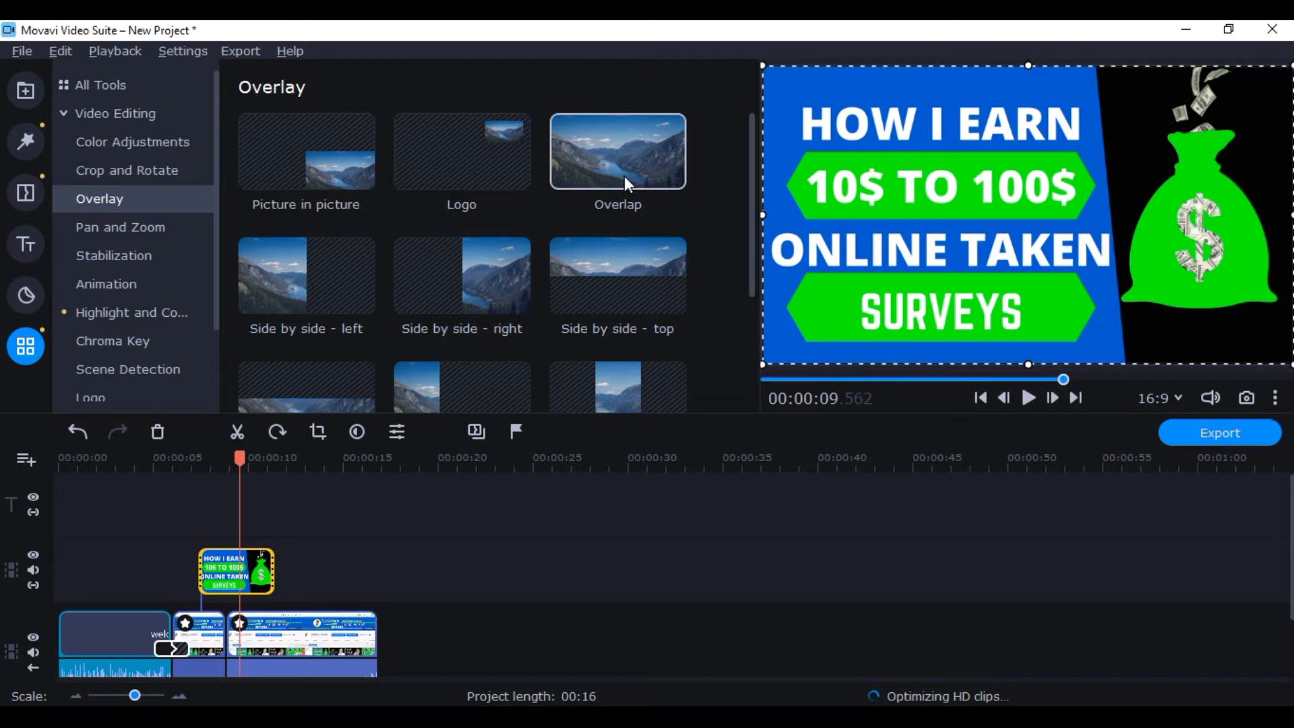
left_click(296, 266)
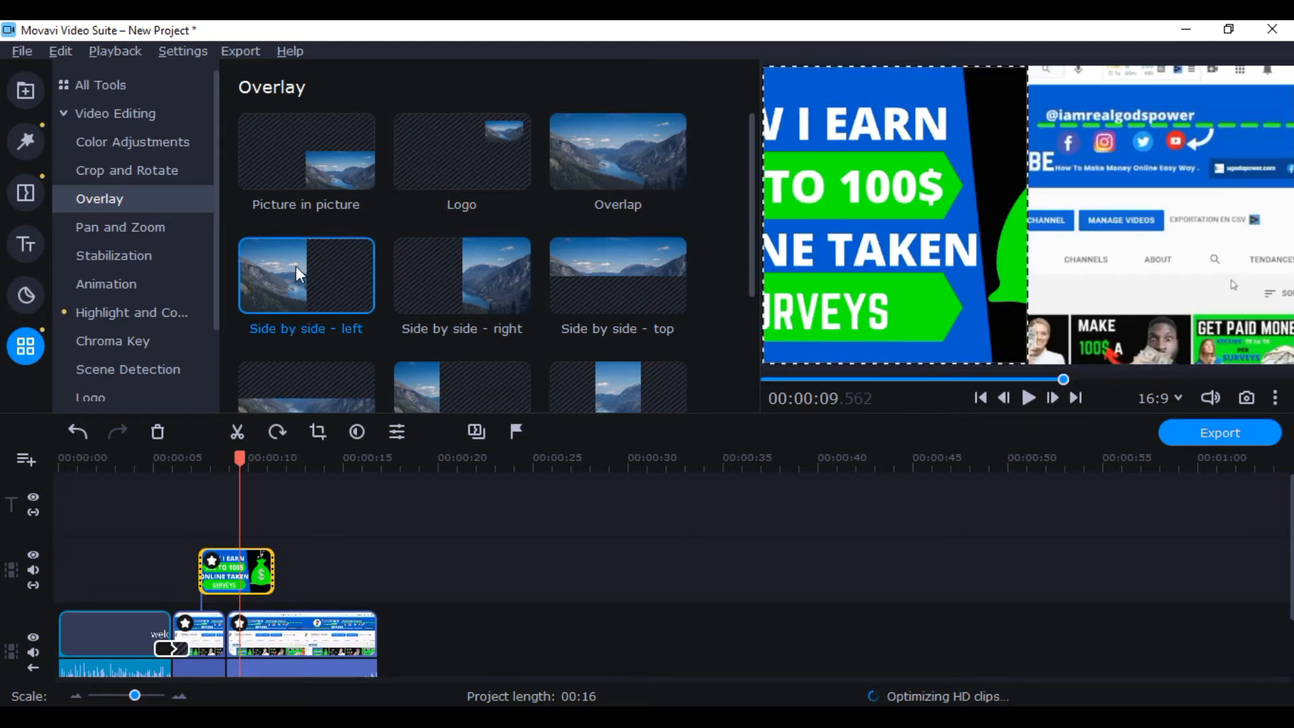
left_click(618, 387)
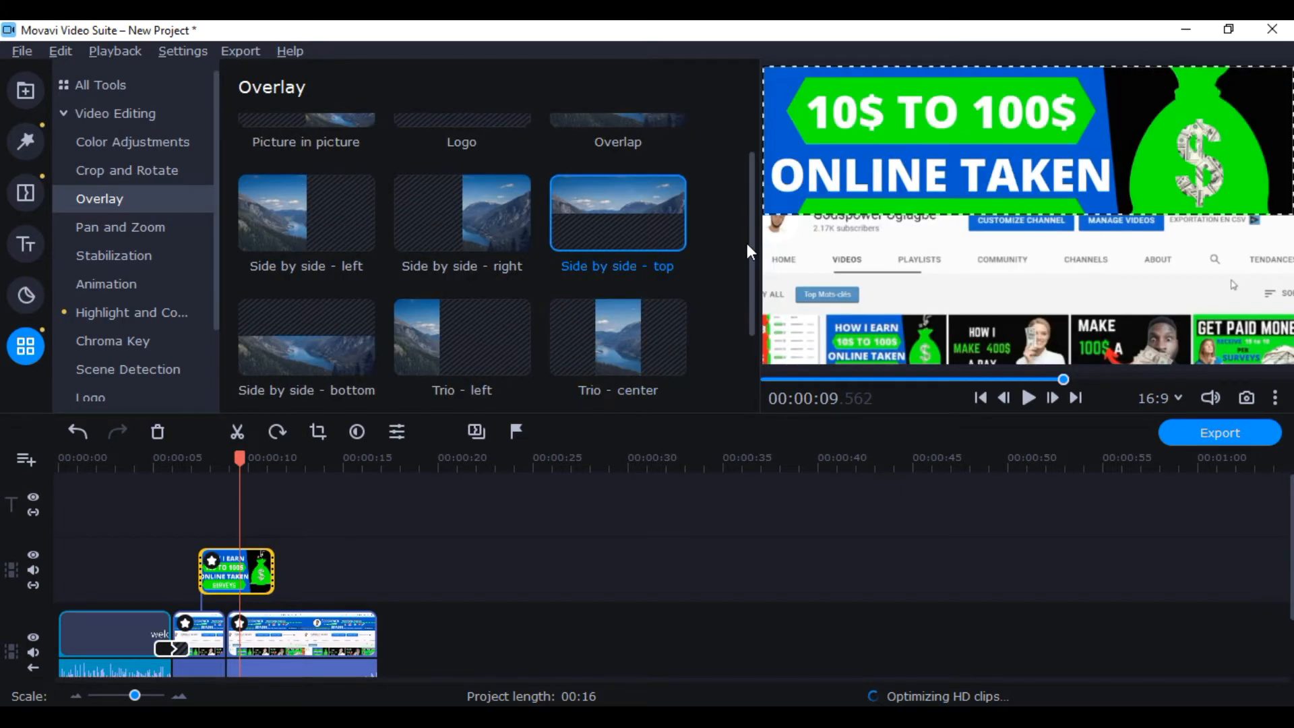
scroll(752, 183, "up", 1)
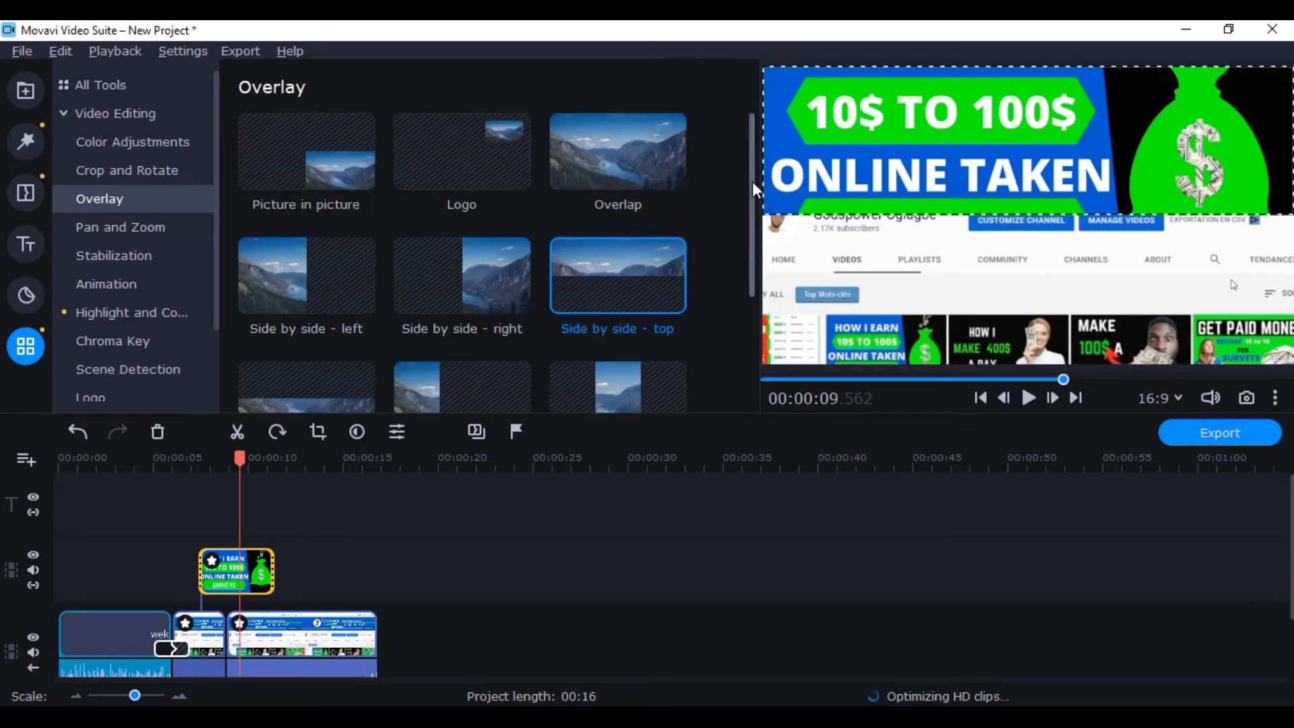
left_click(483, 158)
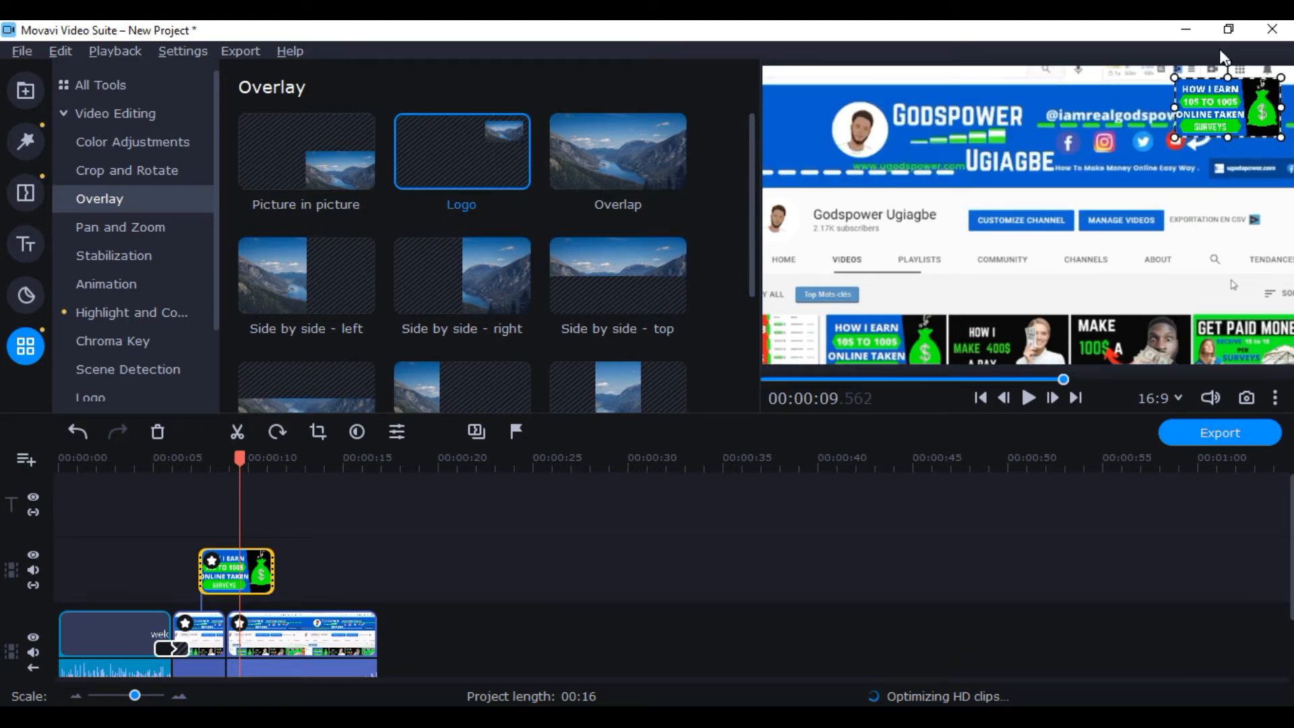
Enlarge the overlay image to about two-fifths of the frame width and position it near the centre of the picture
left_click_drag(1223, 111, 850, 146)
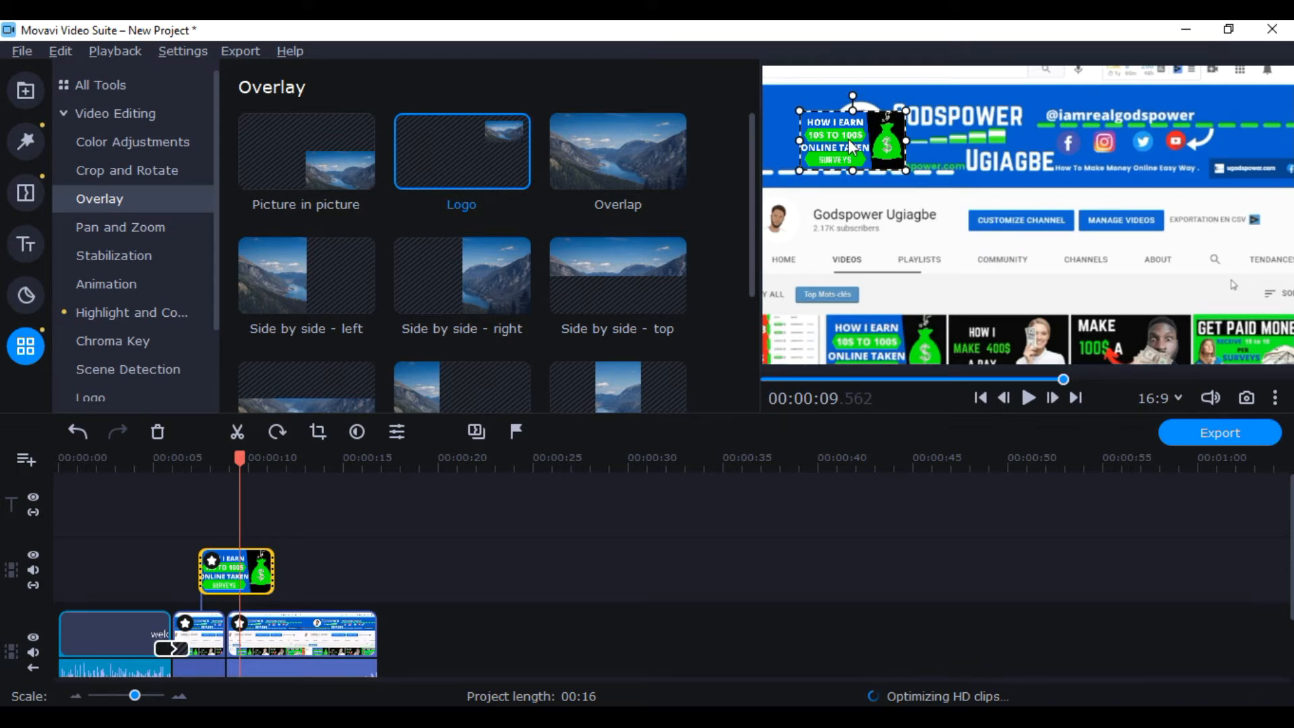
left_click_drag(853, 145, 840, 124)
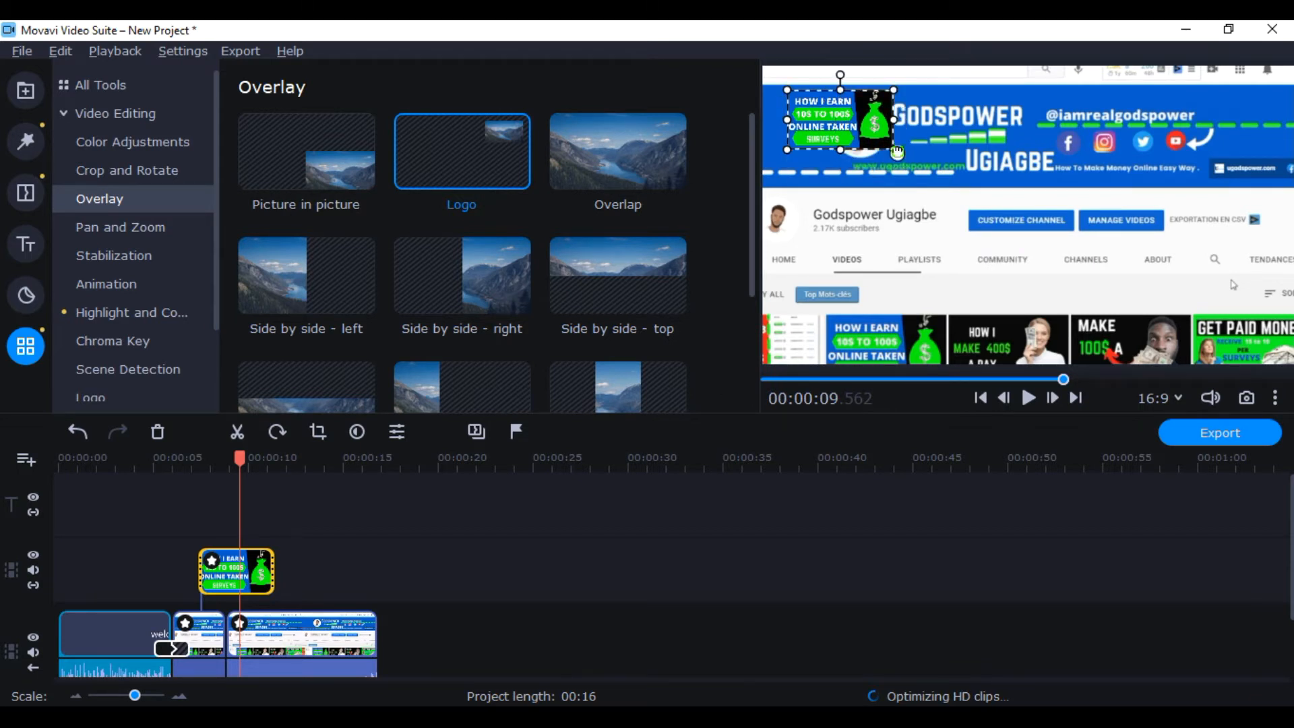
left_click_drag(897, 151, 907, 159)
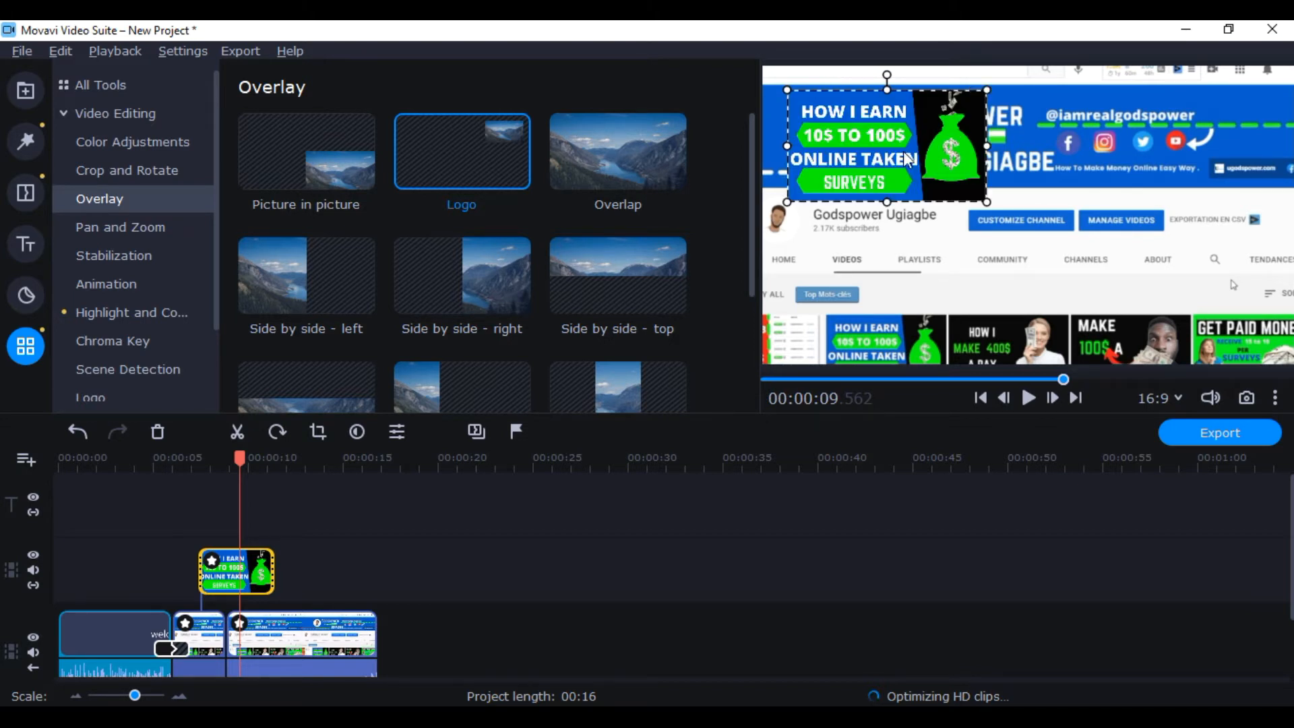
left_click_drag(908, 159, 1021, 228)
left_click_drag(1099, 156, 1119, 145)
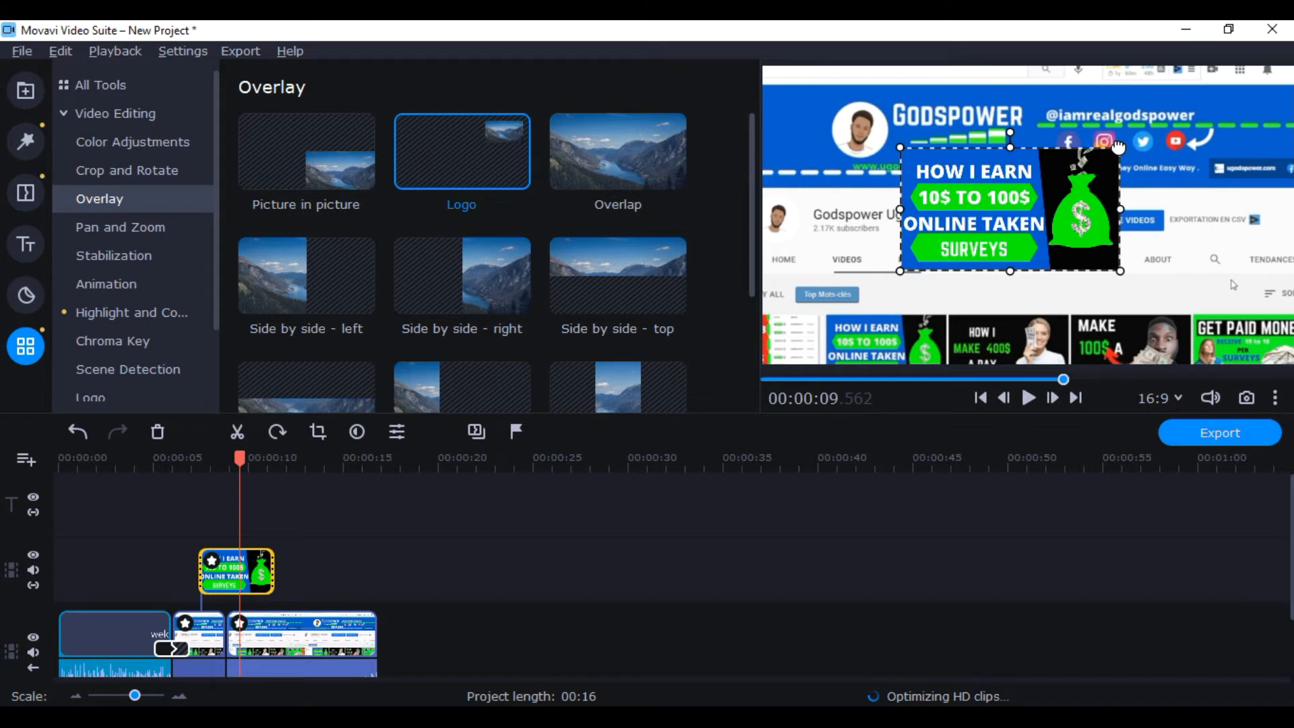
Play the project from 00:00:06.050 to review the transition, blurred area and overlay image
left_click(179, 481)
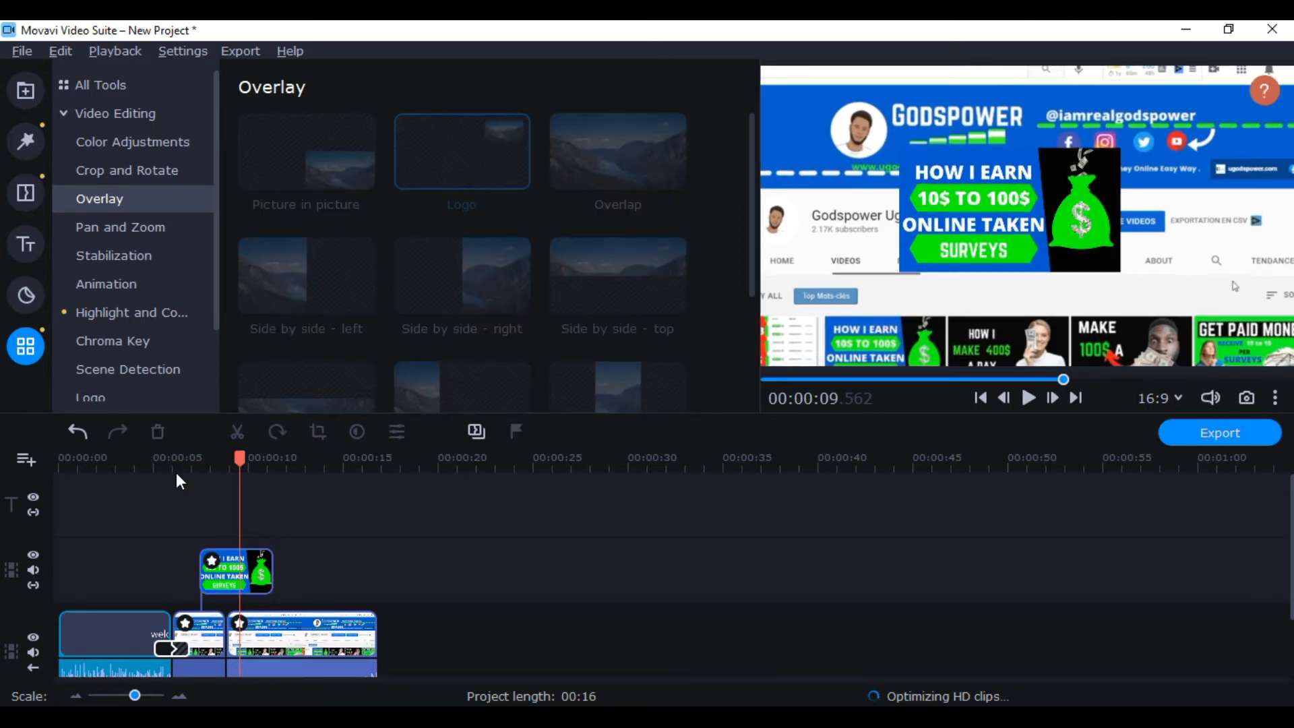
left_click(173, 461)
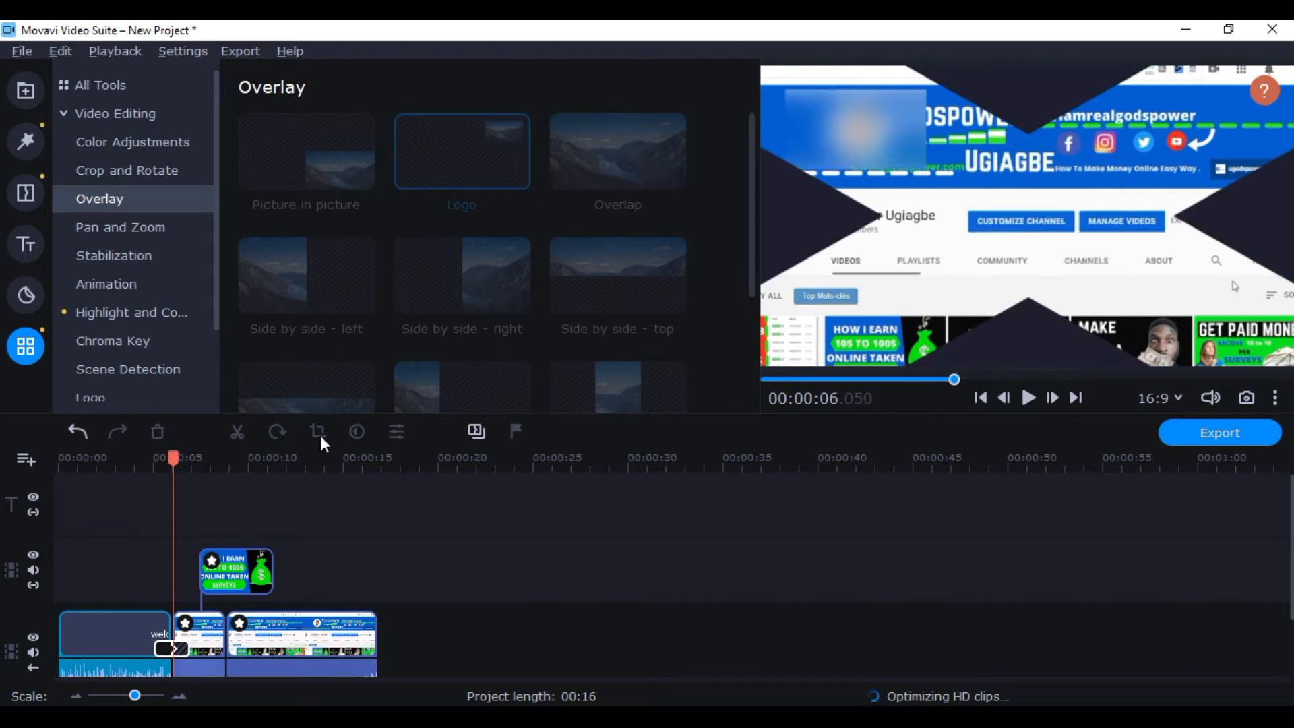
left_click(1028, 397)
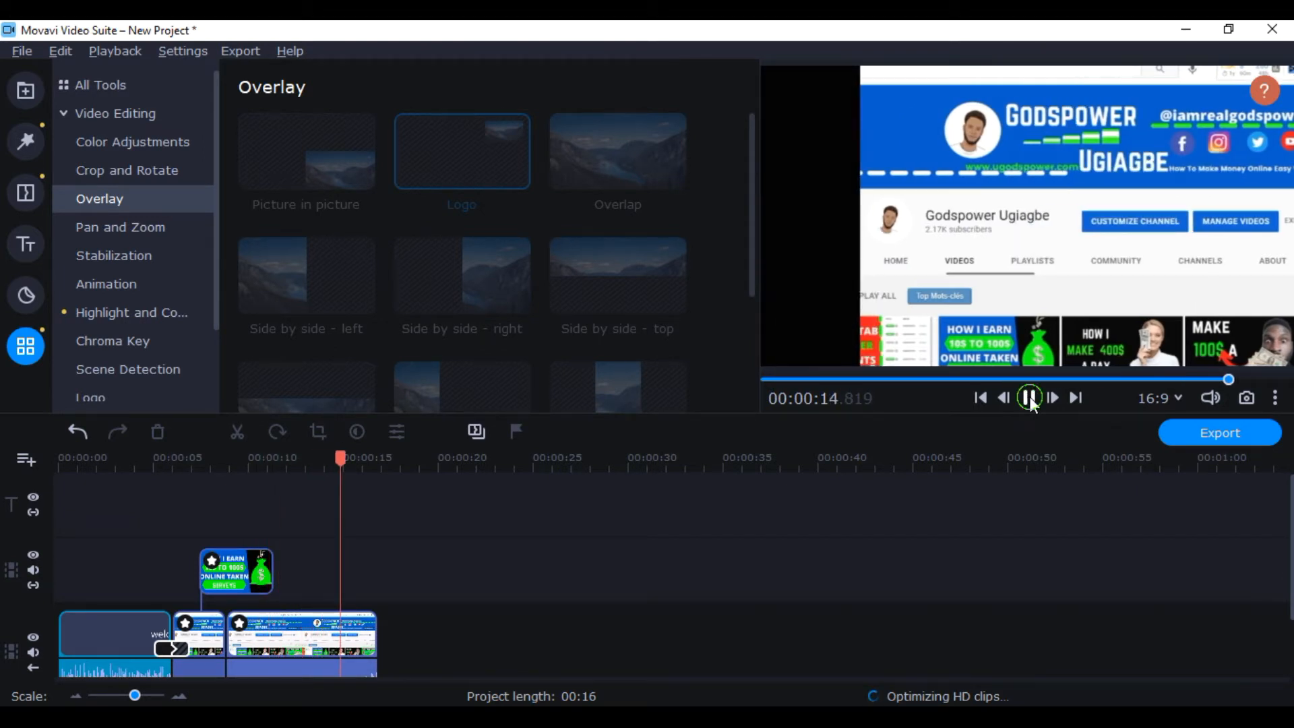
Stop the playback and try a slightly tighter crop frame on the short video clip after the intro
left_click(1029, 398)
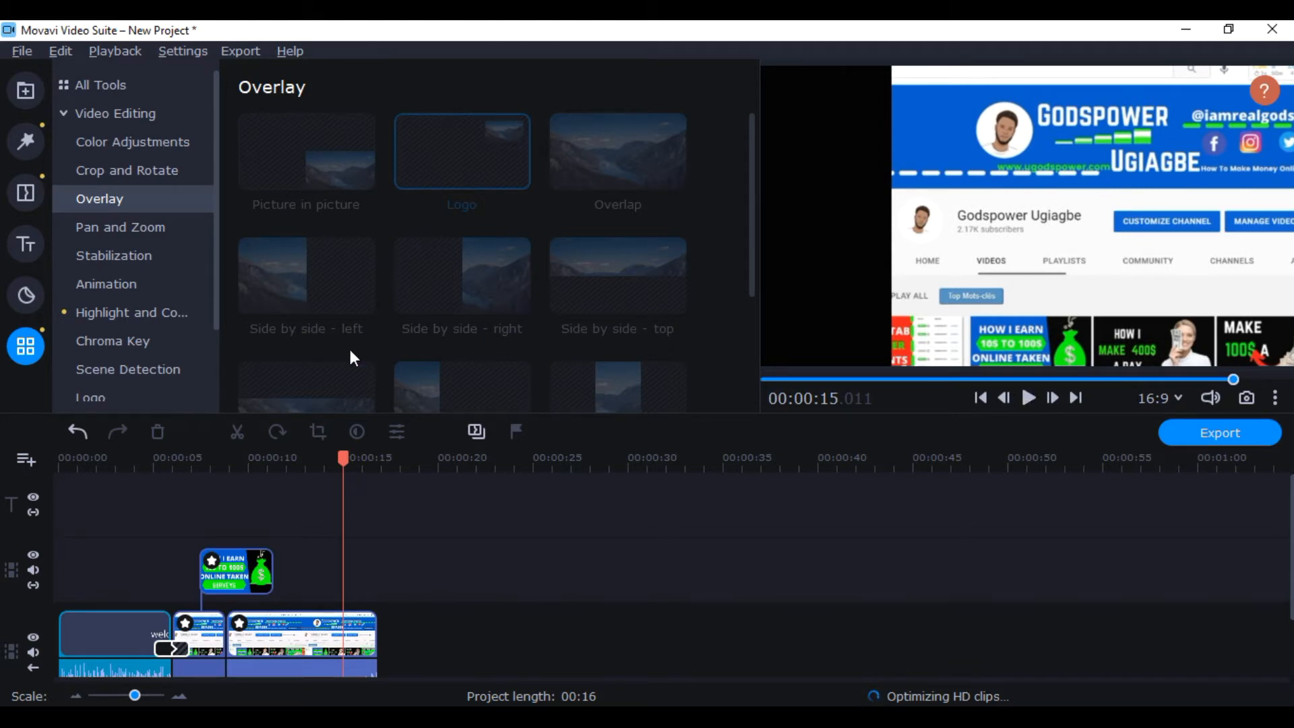
left_click(147, 170)
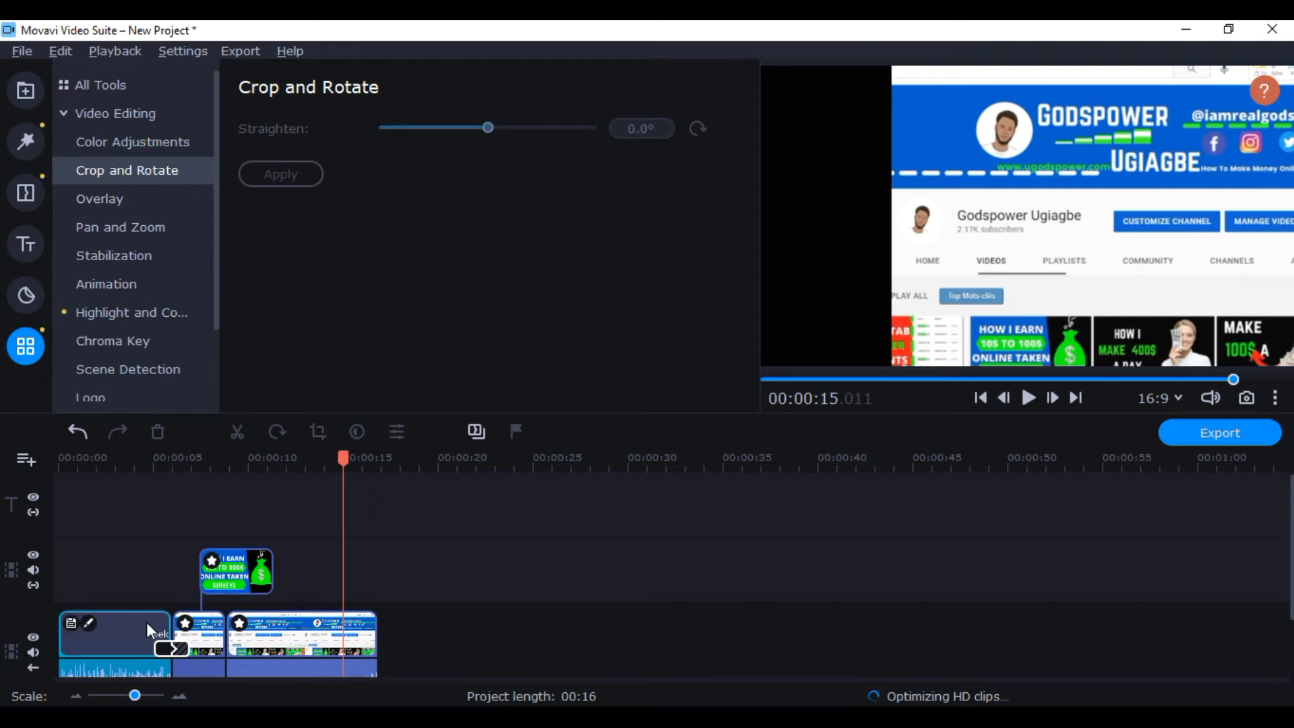
left_click(209, 640)
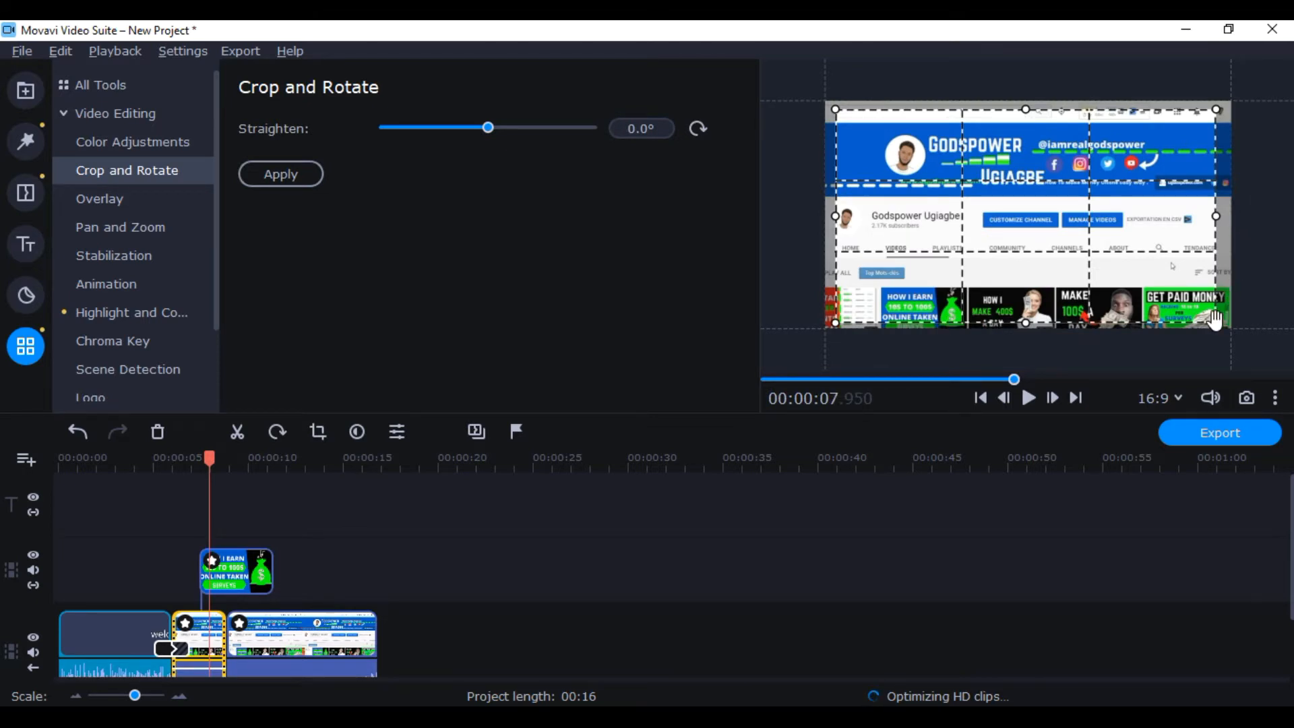
left_click_drag(1215, 320, 1213, 312)
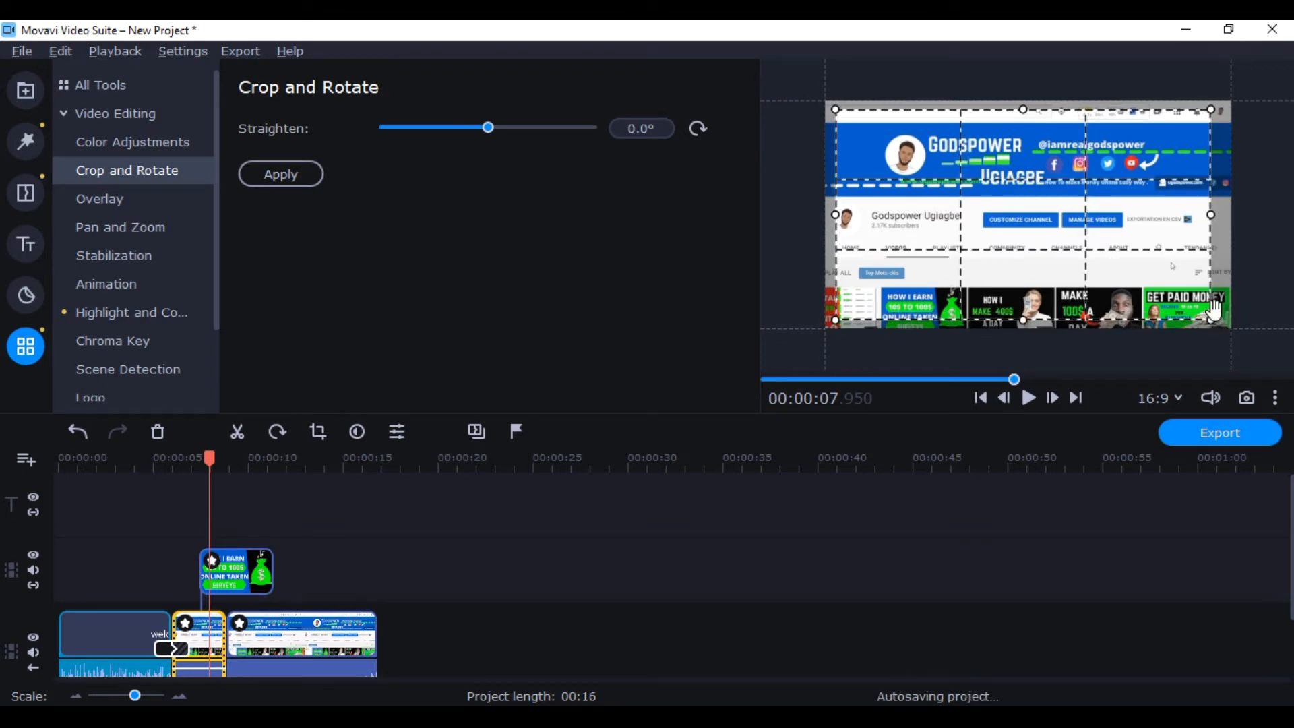
Preview the Auto Contrast and Drama color presets, apply Drama to the short clip after the intro, and view the frame at 00:00:06.750
left_click(149, 138)
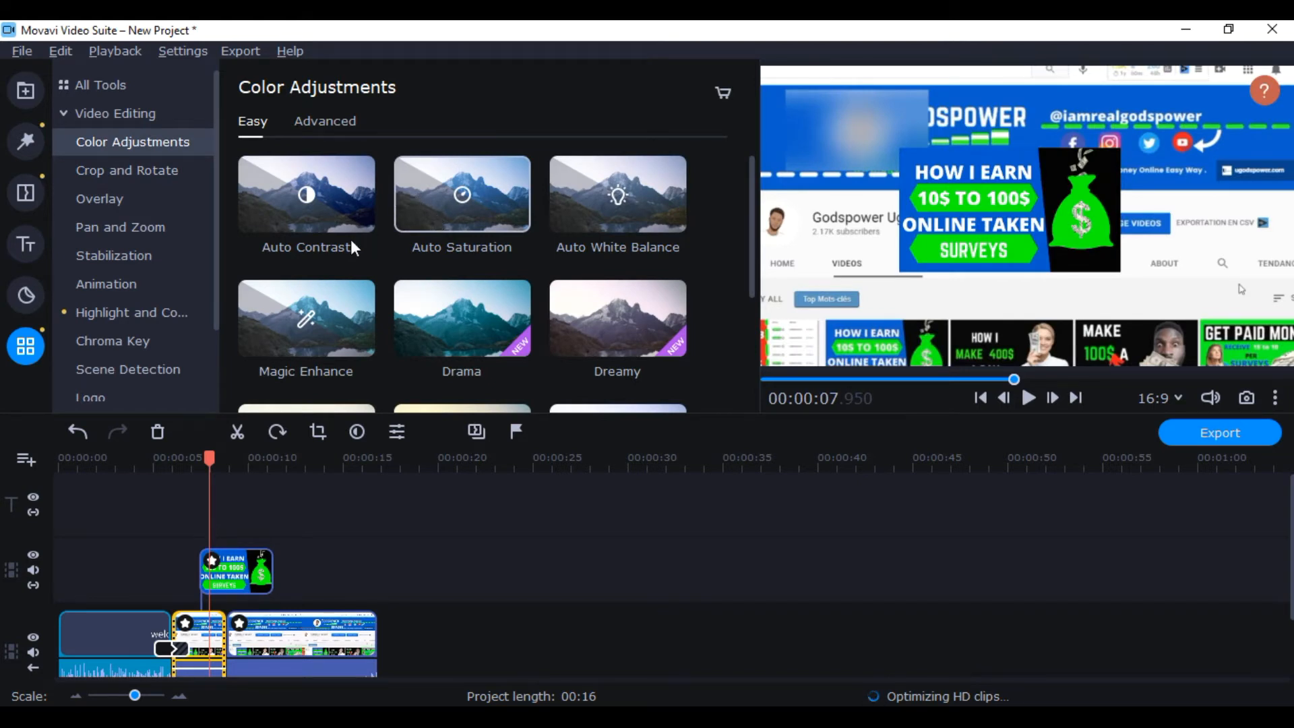
left_click(332, 206)
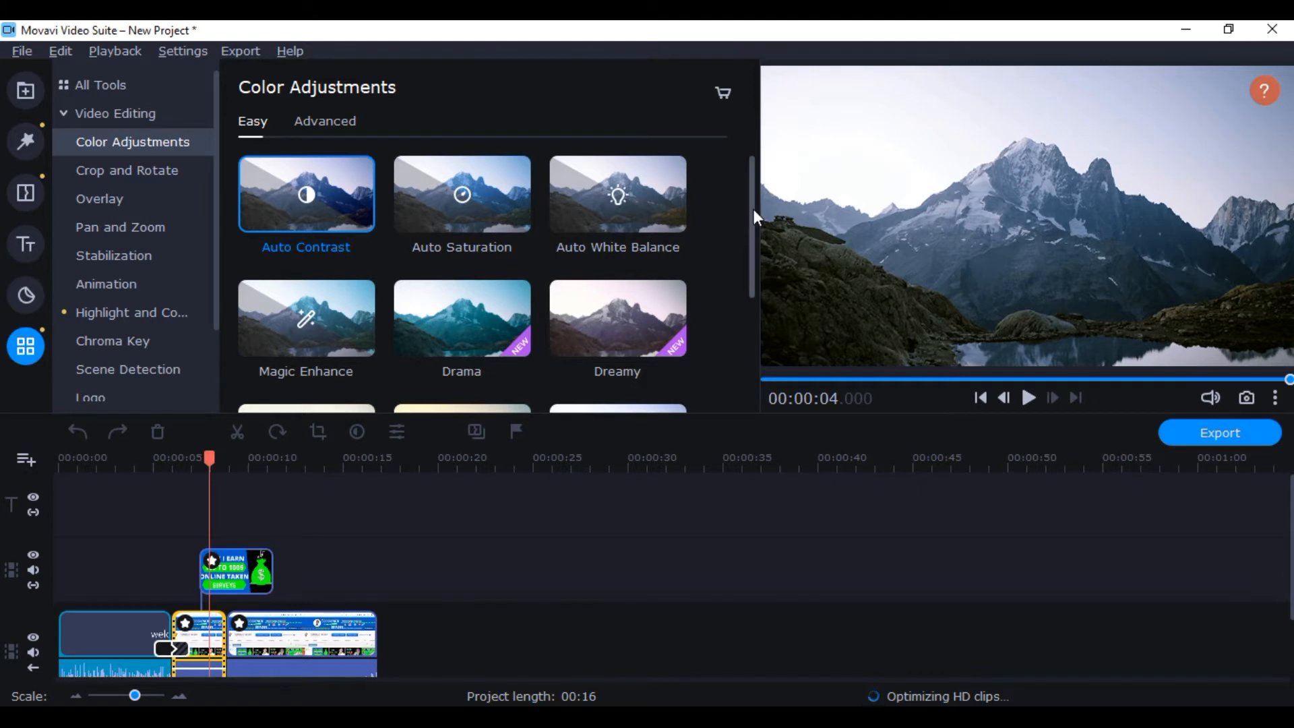
left_click_drag(753, 213, 755, 243)
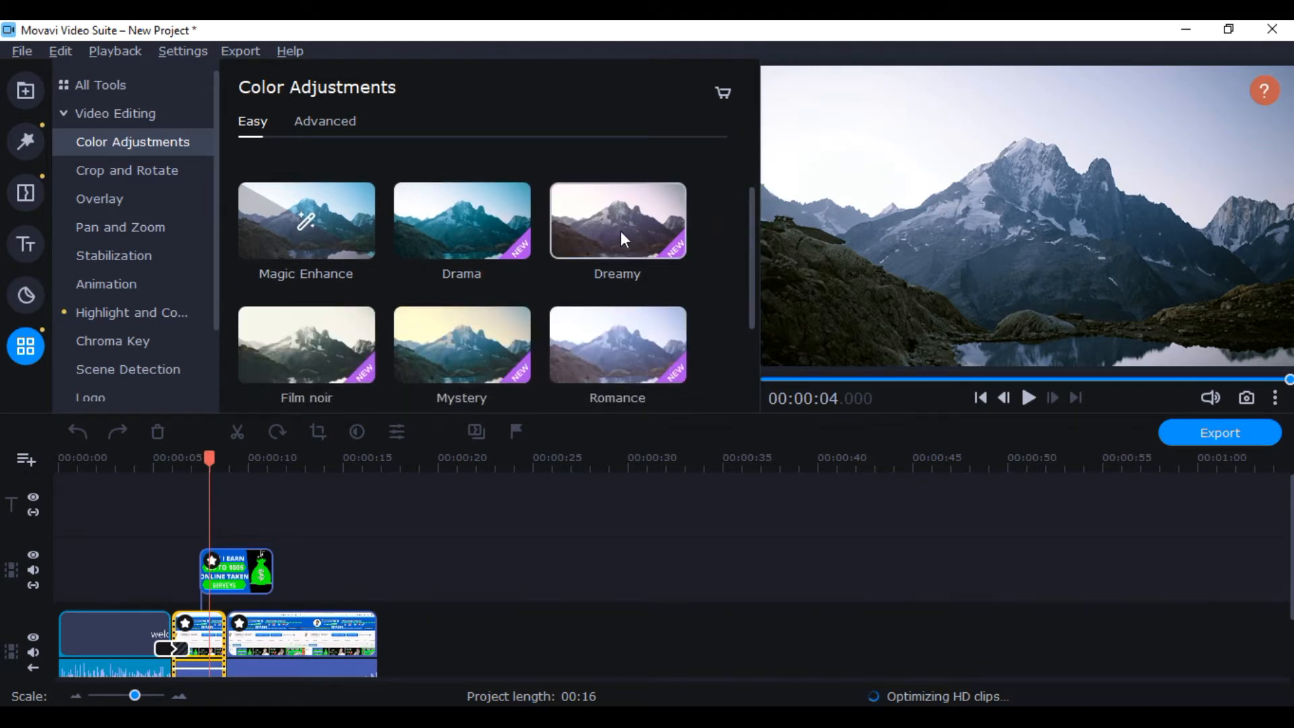
left_click(479, 217)
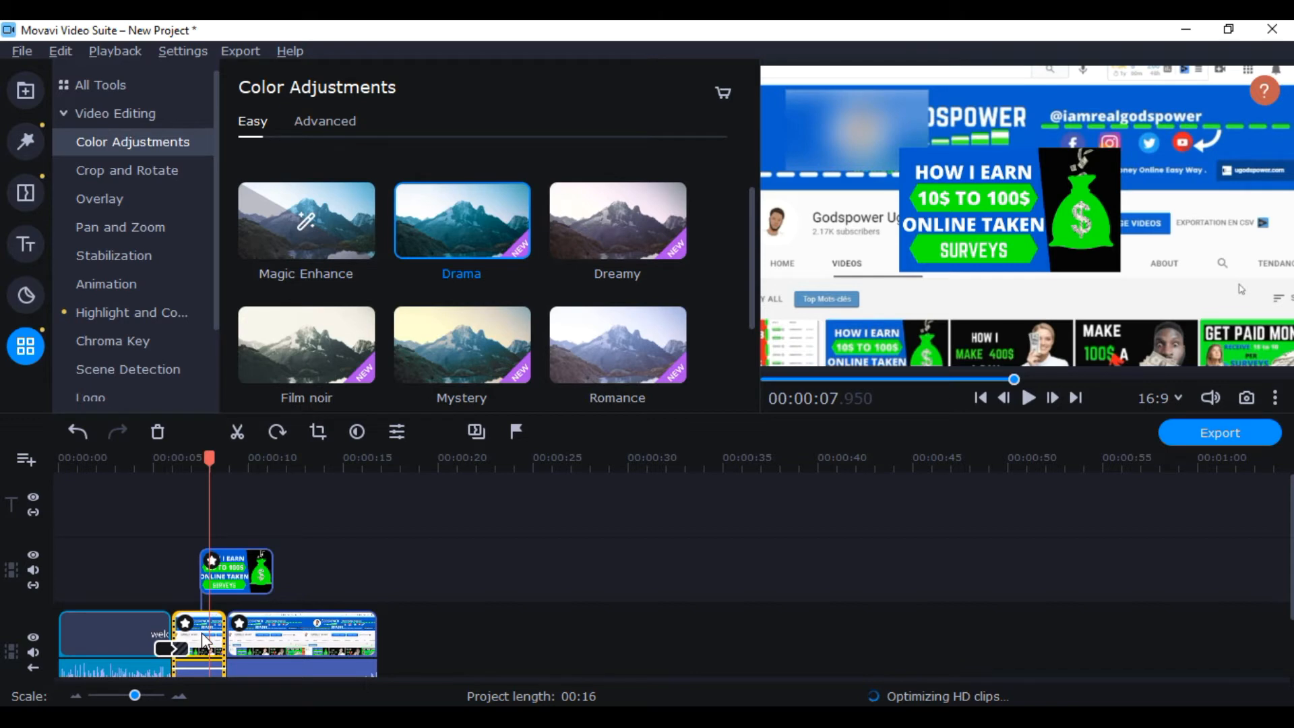
left_click(200, 632)
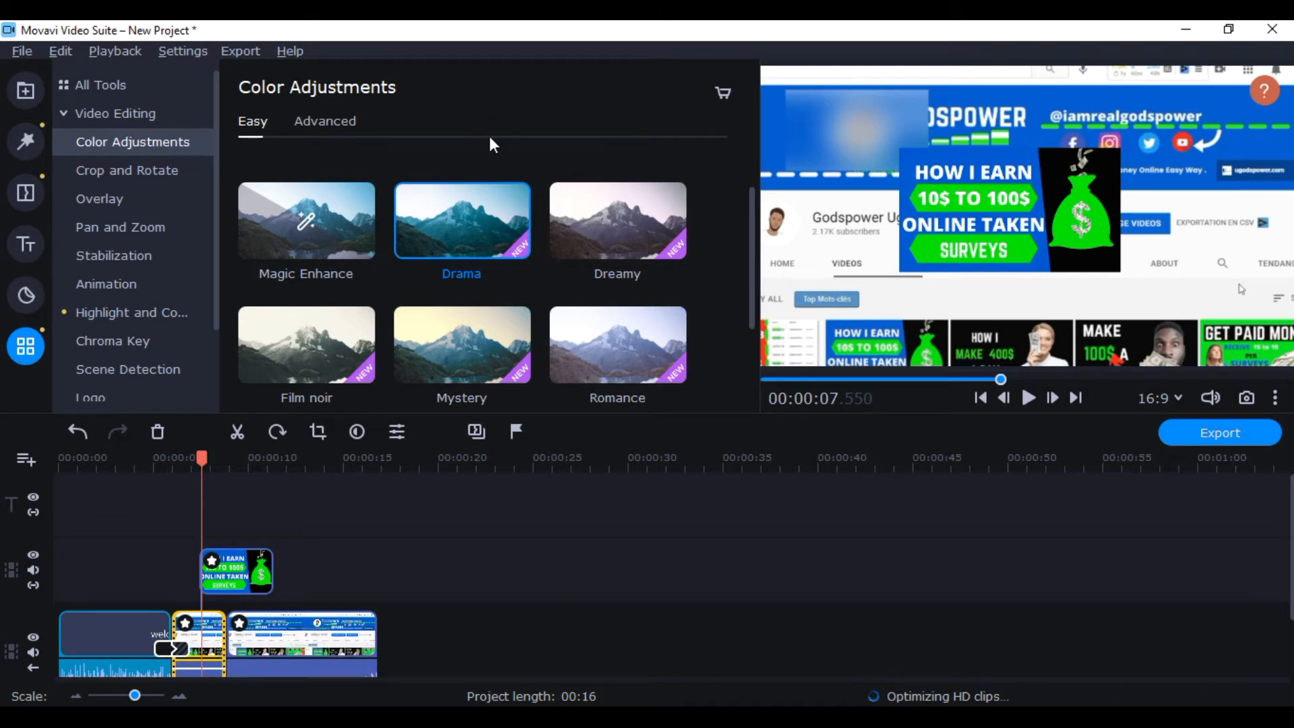
left_click_drag(451, 211, 215, 631)
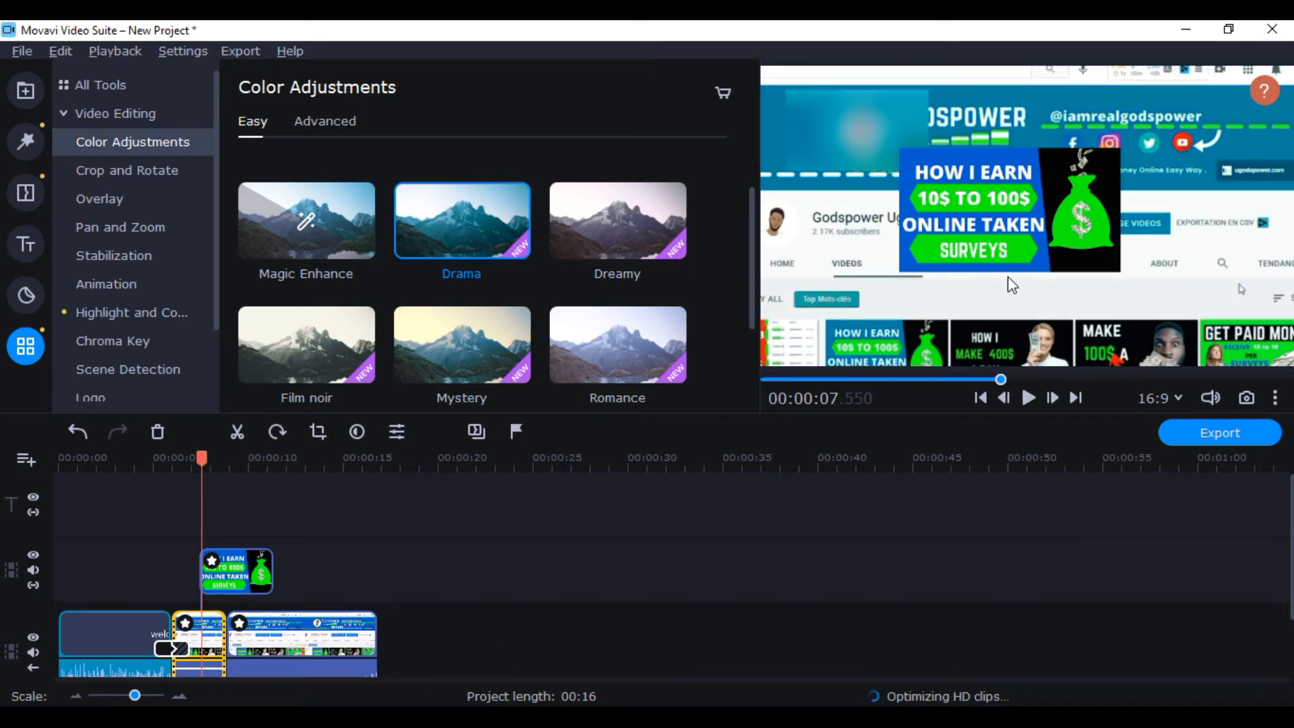
left_click(187, 461)
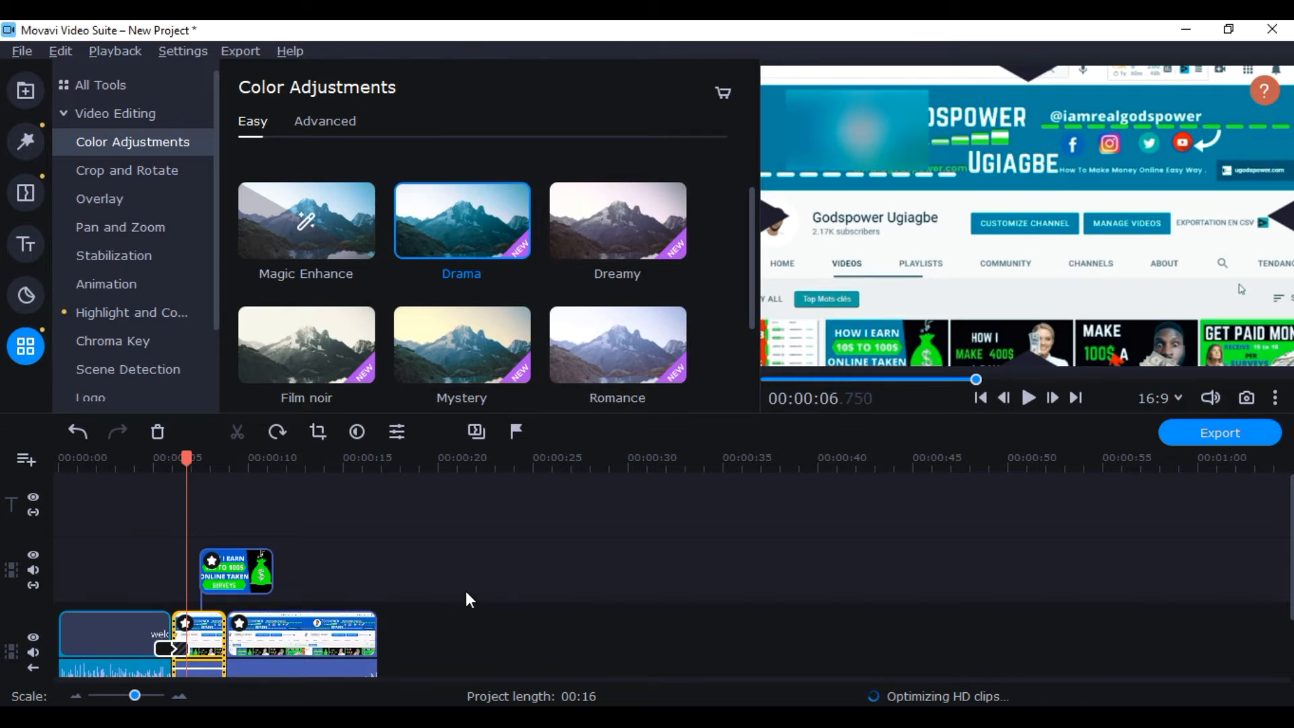
Check the effects applied to the second video clip, and remove the Drama effect from the short clip after the intro
double_click(249, 628)
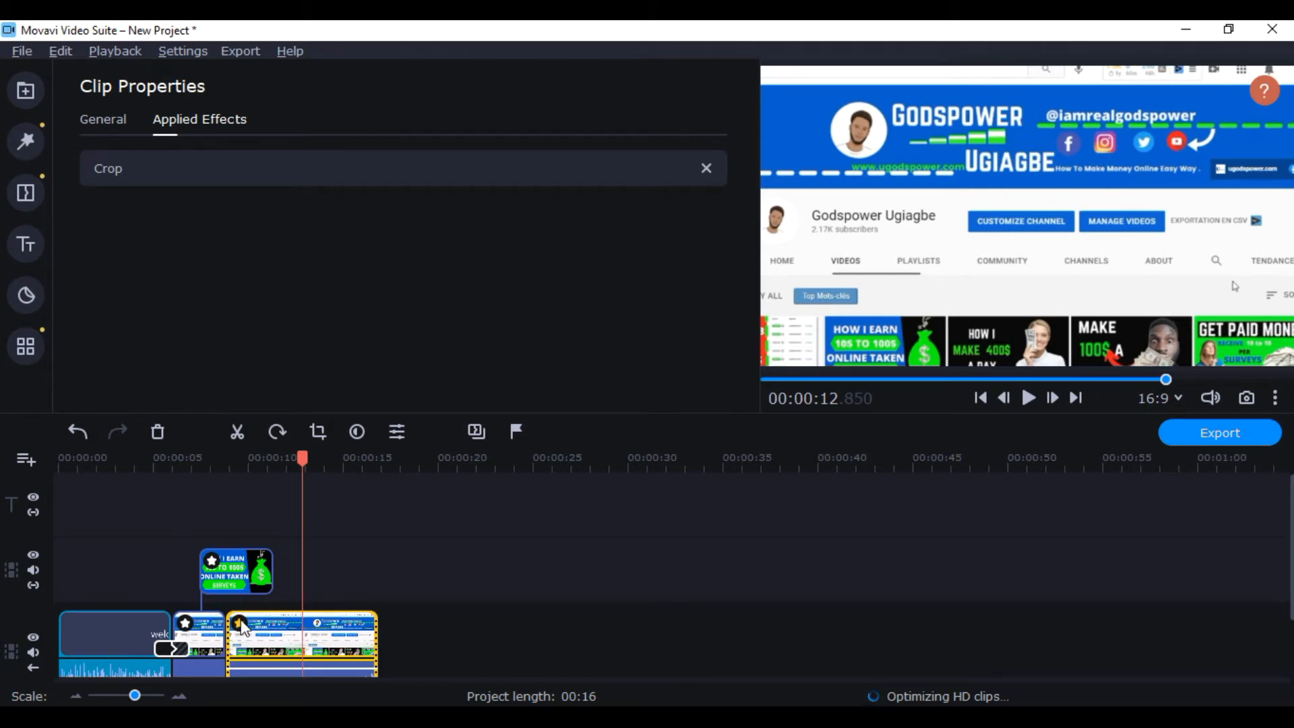
right_click(244, 628)
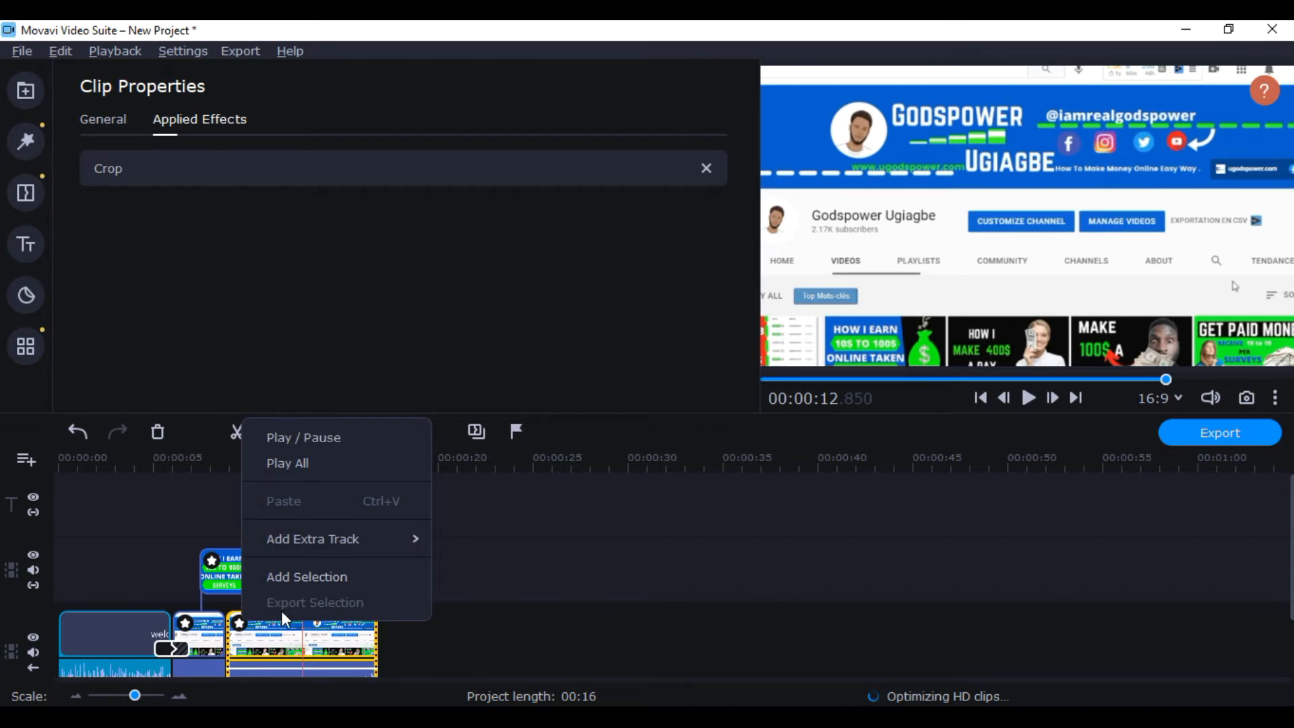
left_click(491, 613)
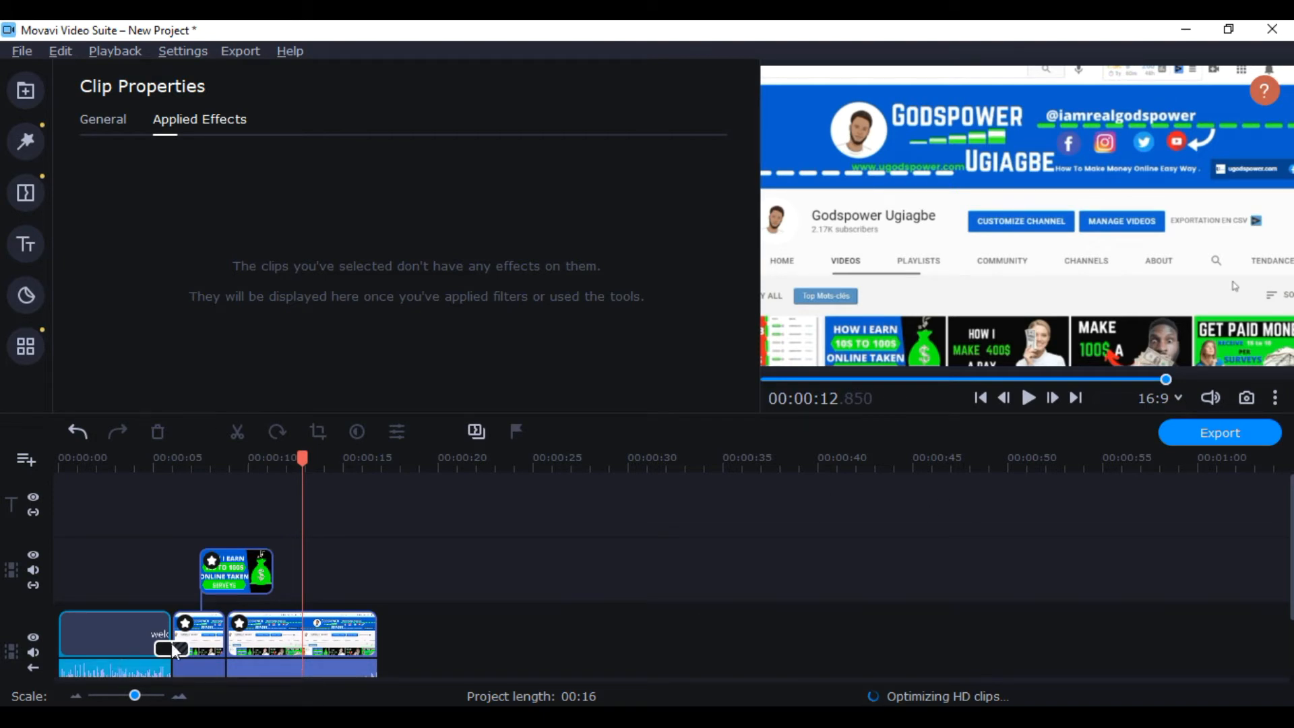
left_click(201, 634)
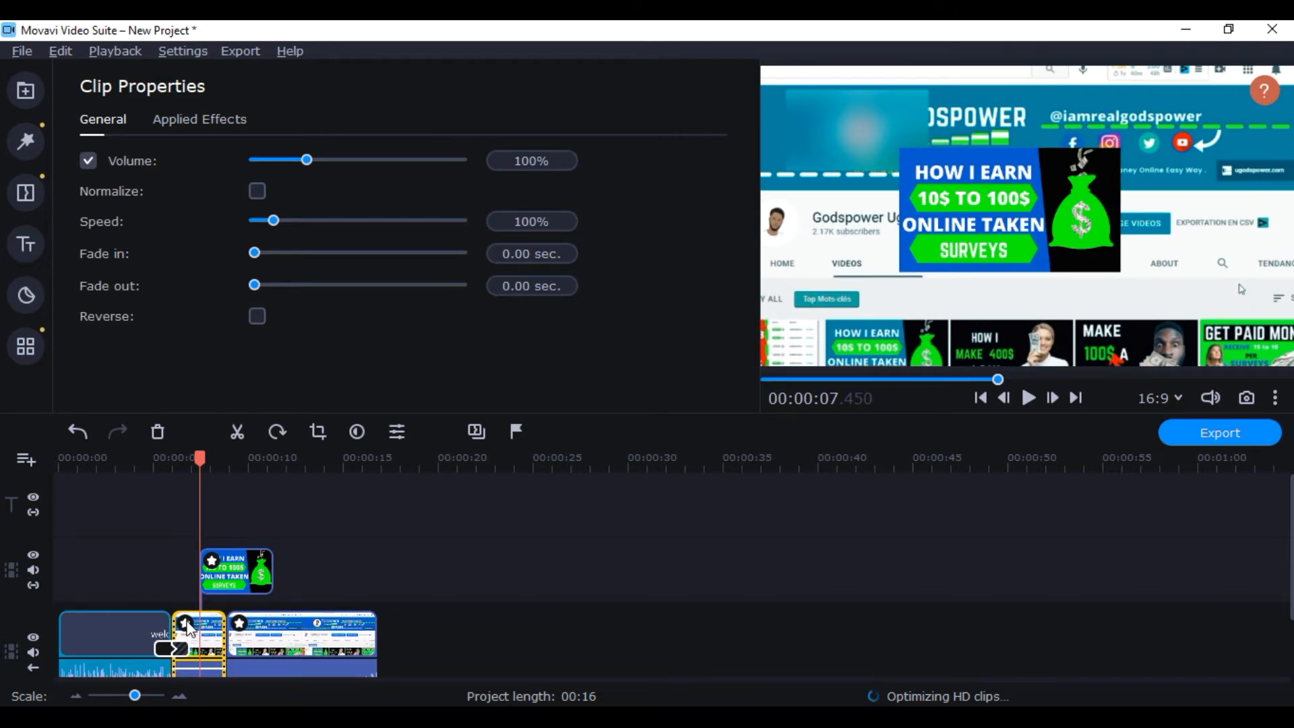
left_click(187, 625)
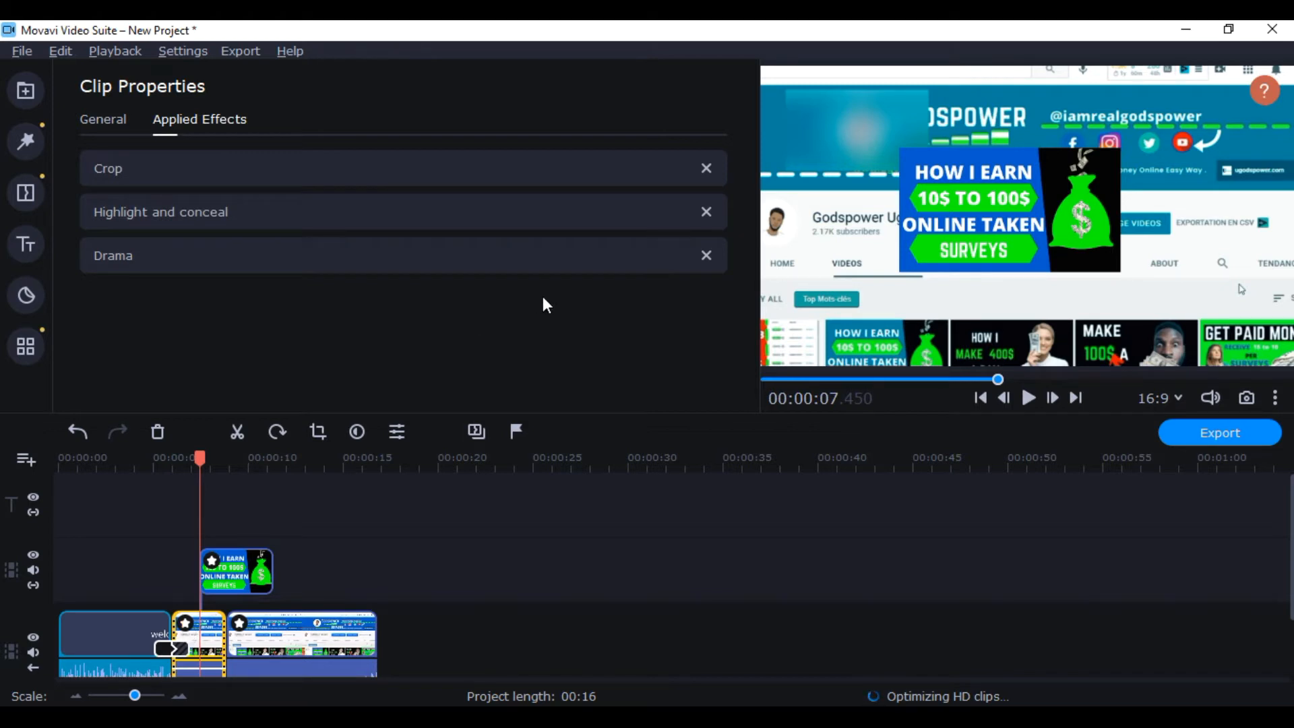
left_click(707, 255)
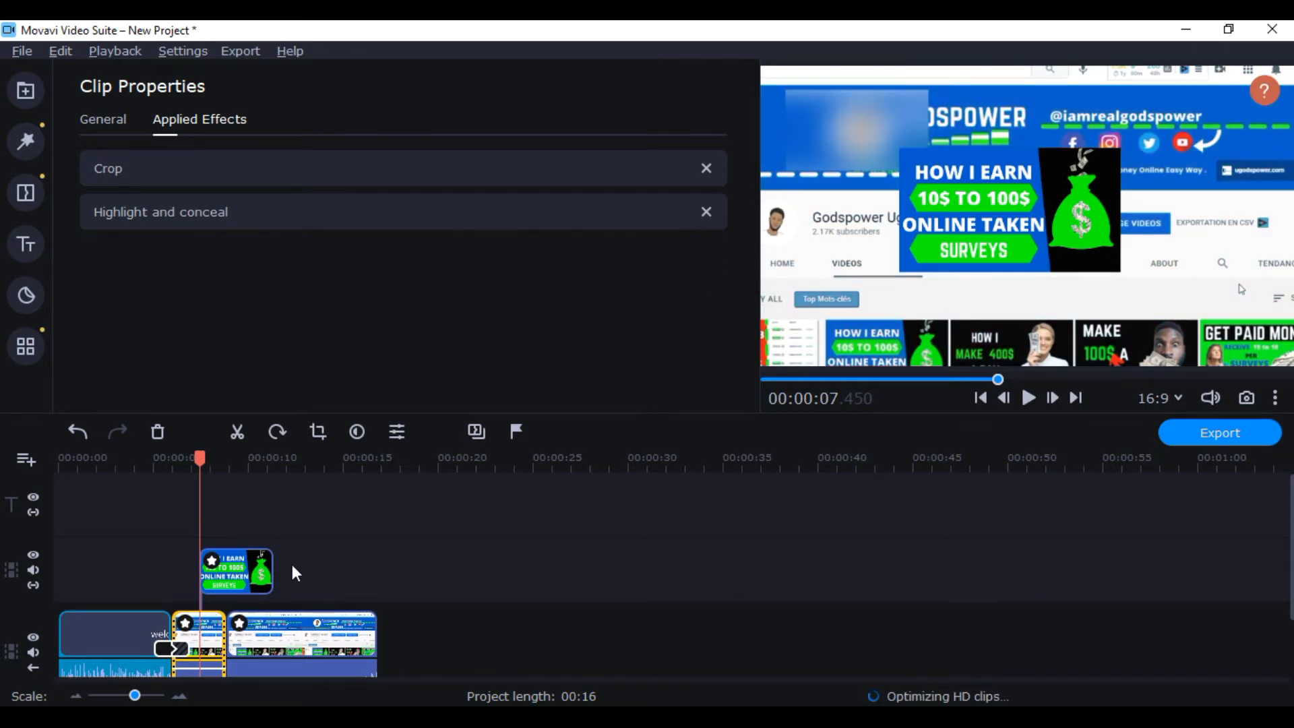
Reapply the Drama color preset to the short video clip after the intro
left_click(198, 635)
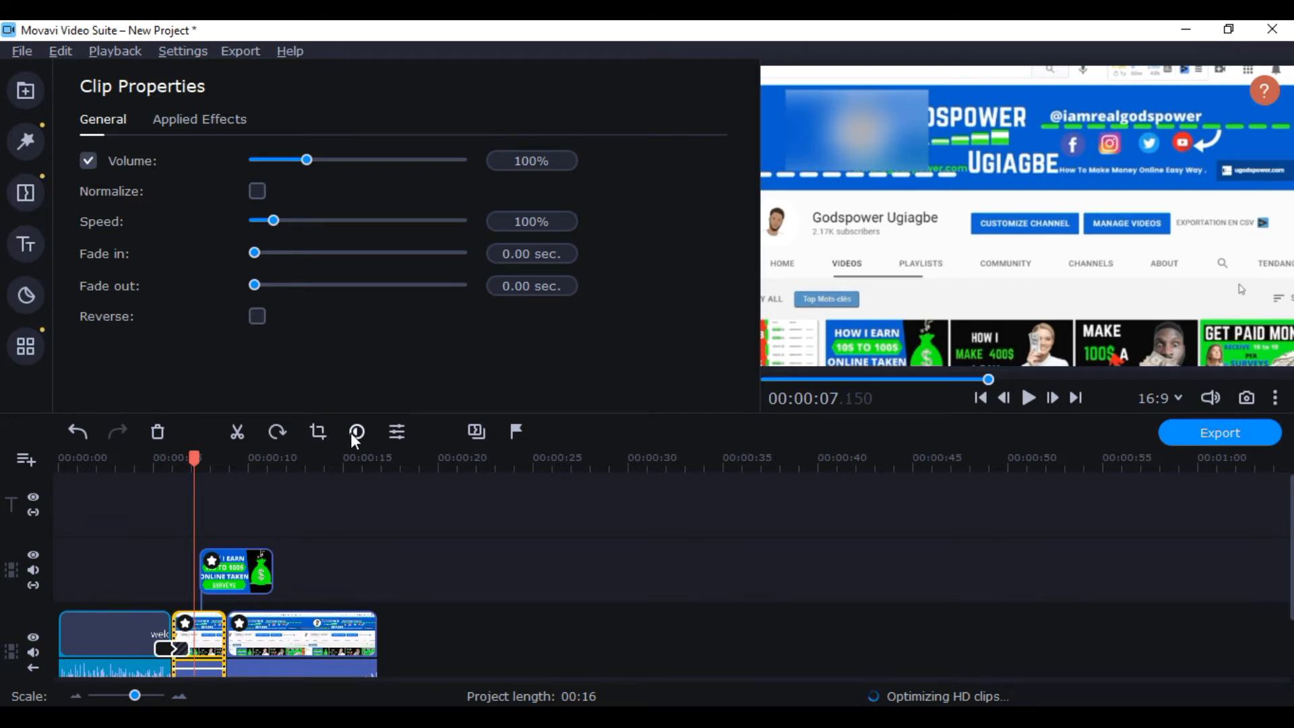
left_click(25, 346)
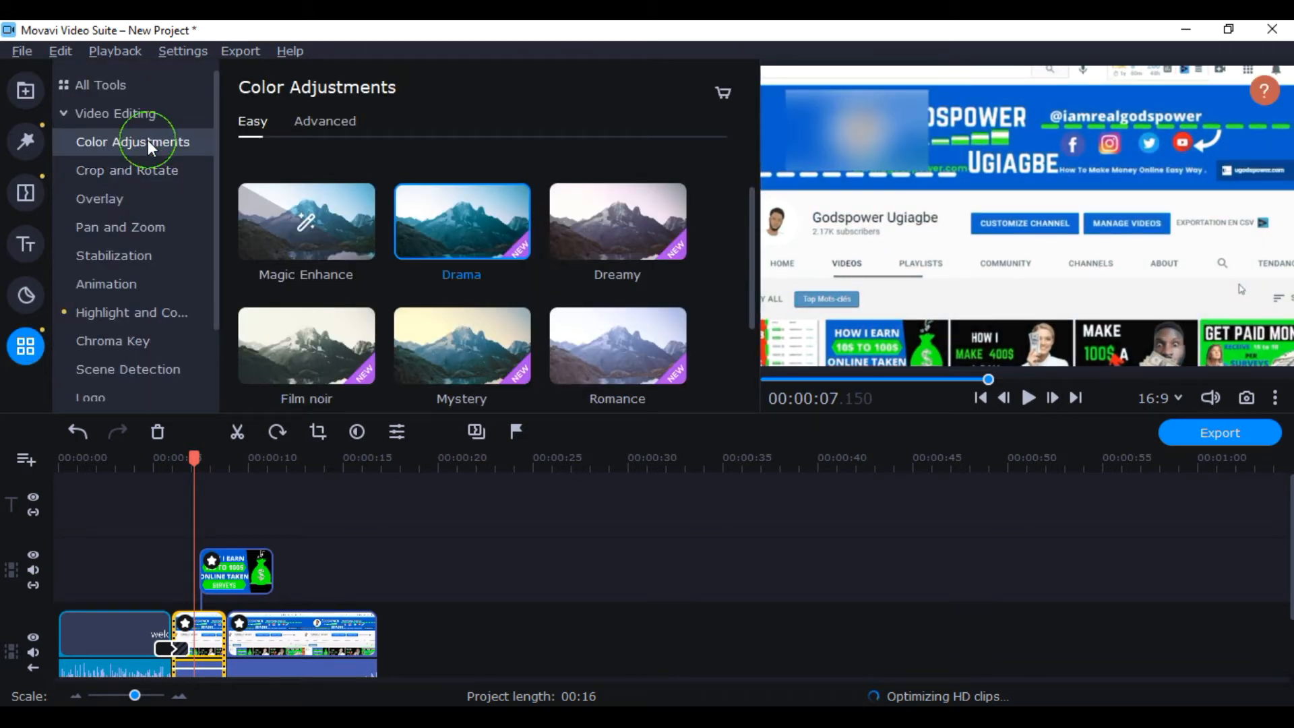
left_click_drag(478, 220, 200, 637)
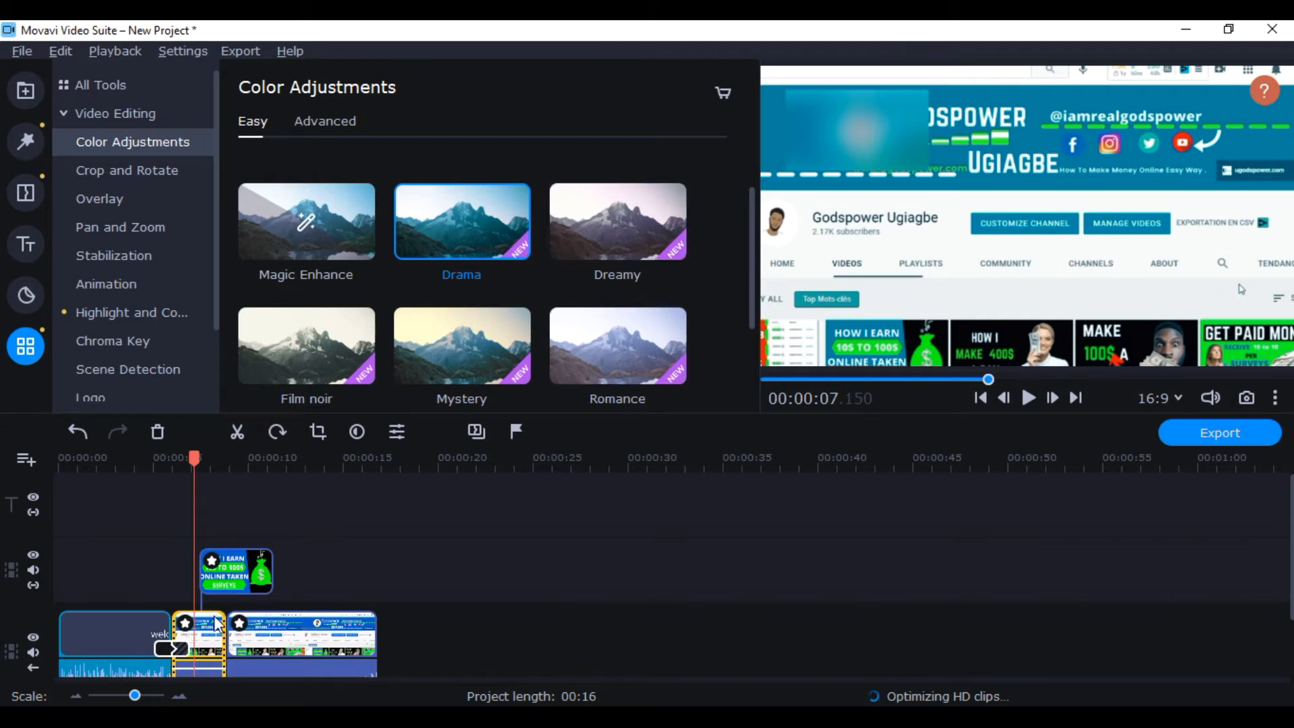
scroll(647, 573, "down", 1)
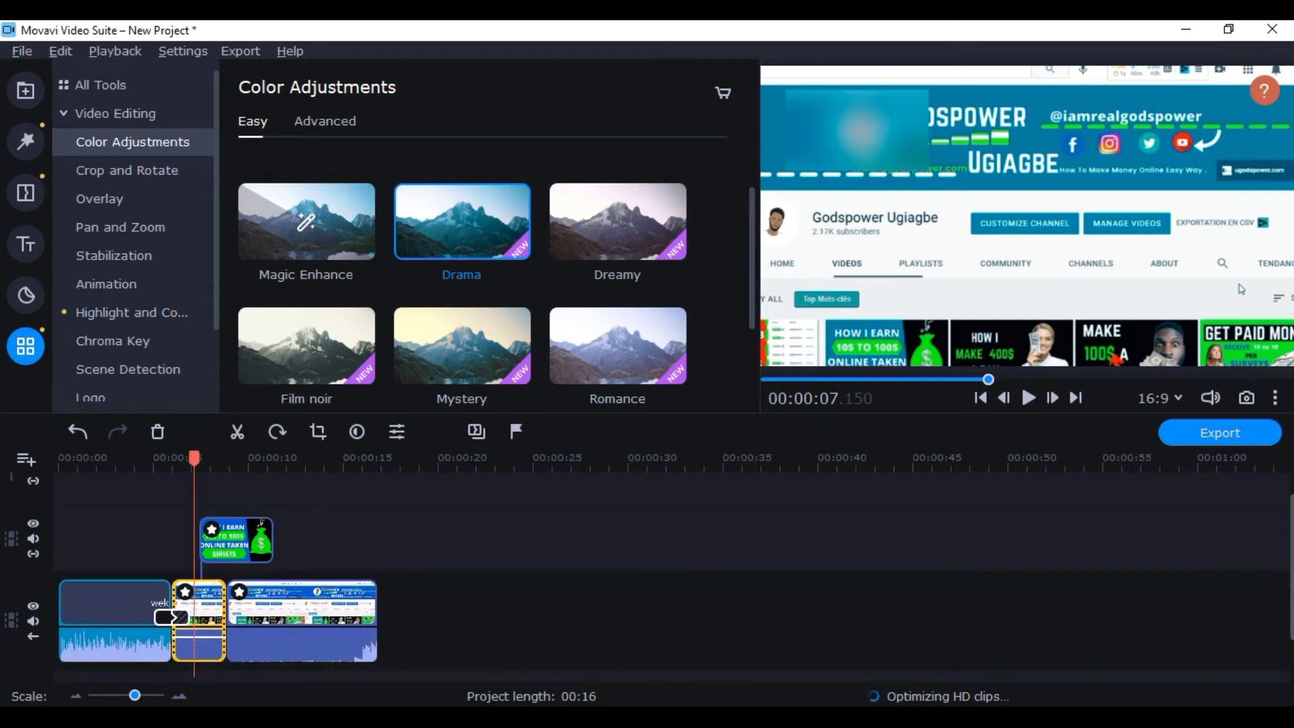
Remove the Drama and Highlight and conceal effects from the short video clip, keeping its Crop effect
left_click(187, 594)
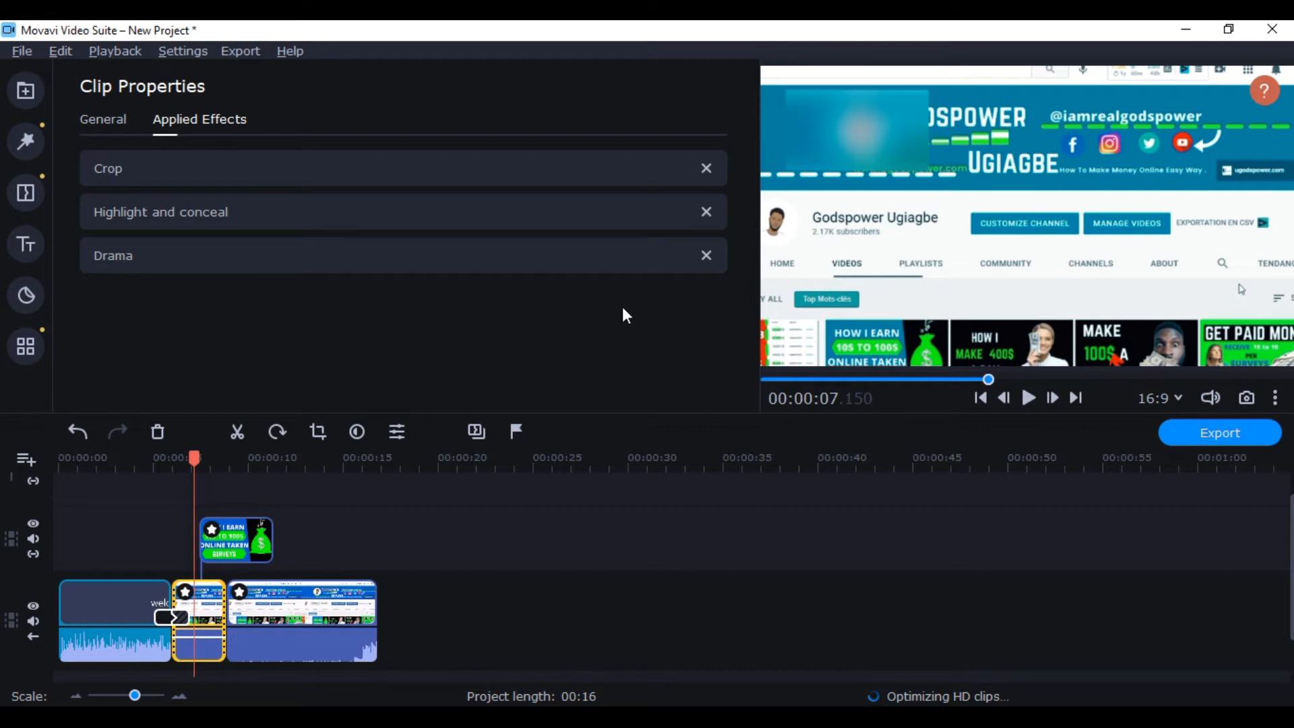
left_click(705, 257)
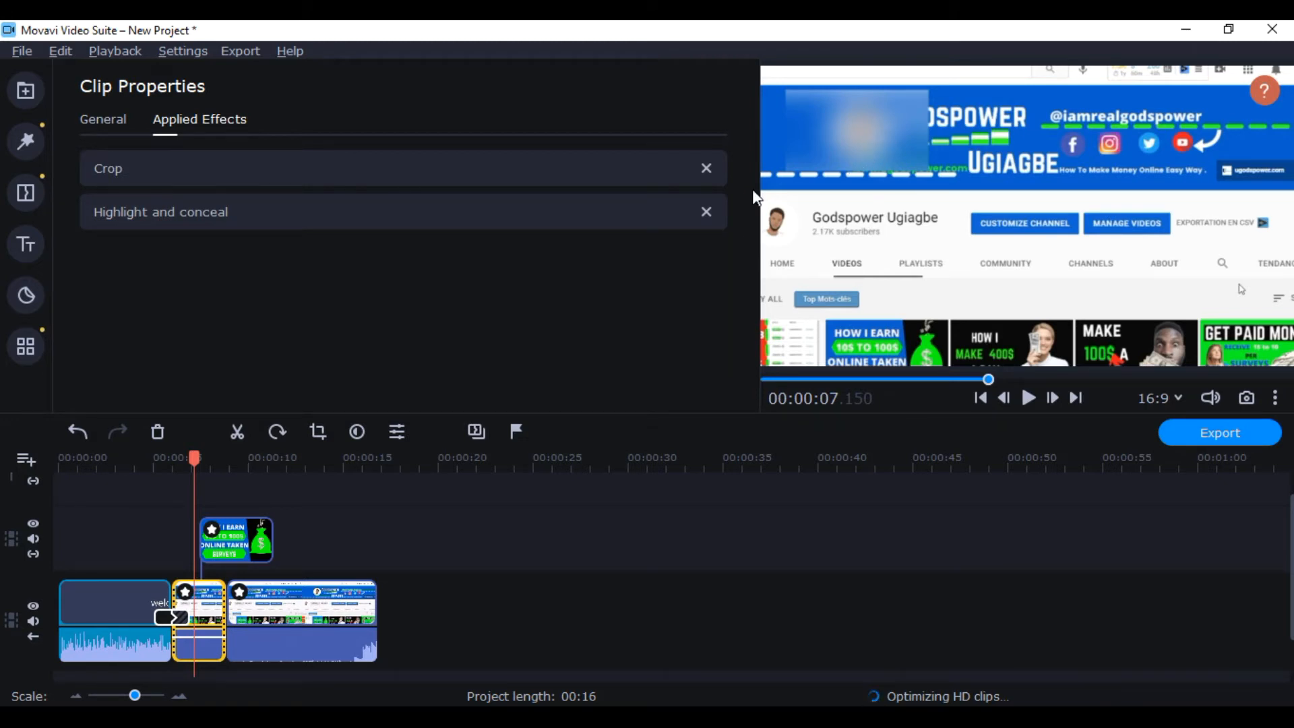
left_click(706, 212)
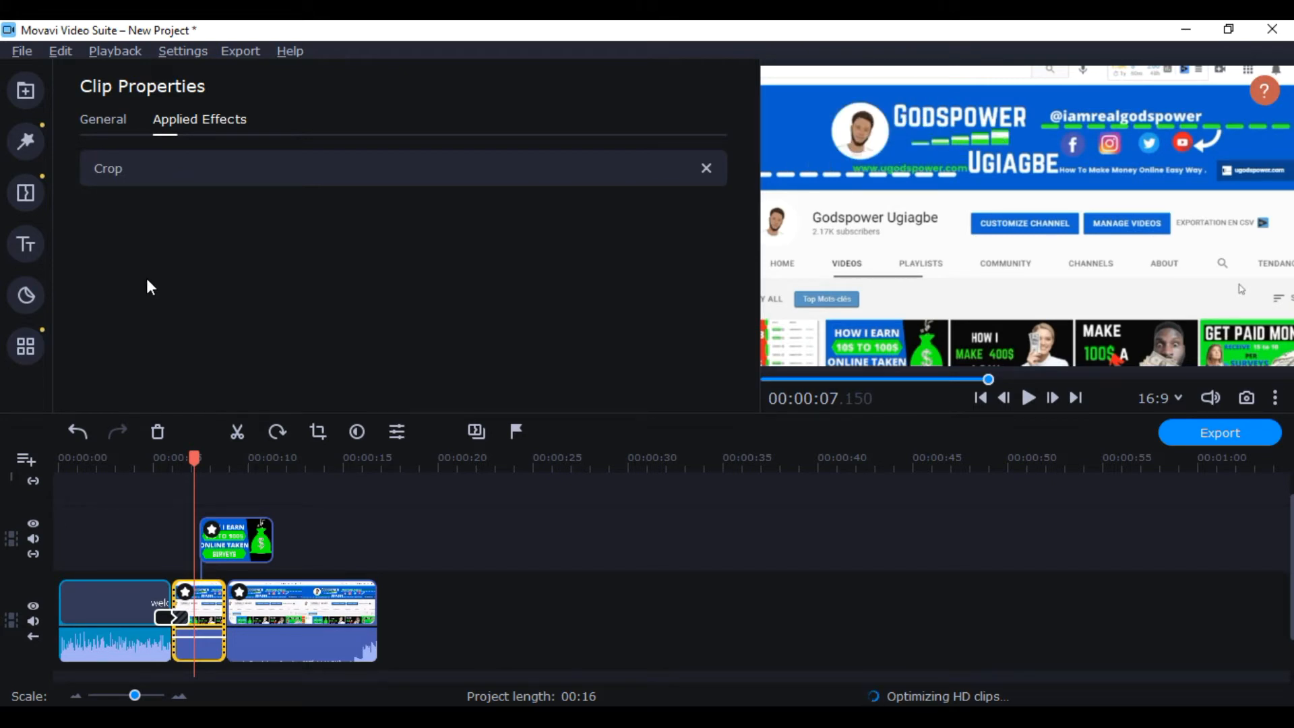
Apply the Distortion - high noise filter to the short video clip and play the project from 00:00:07.150 to review it
left_click(35, 341)
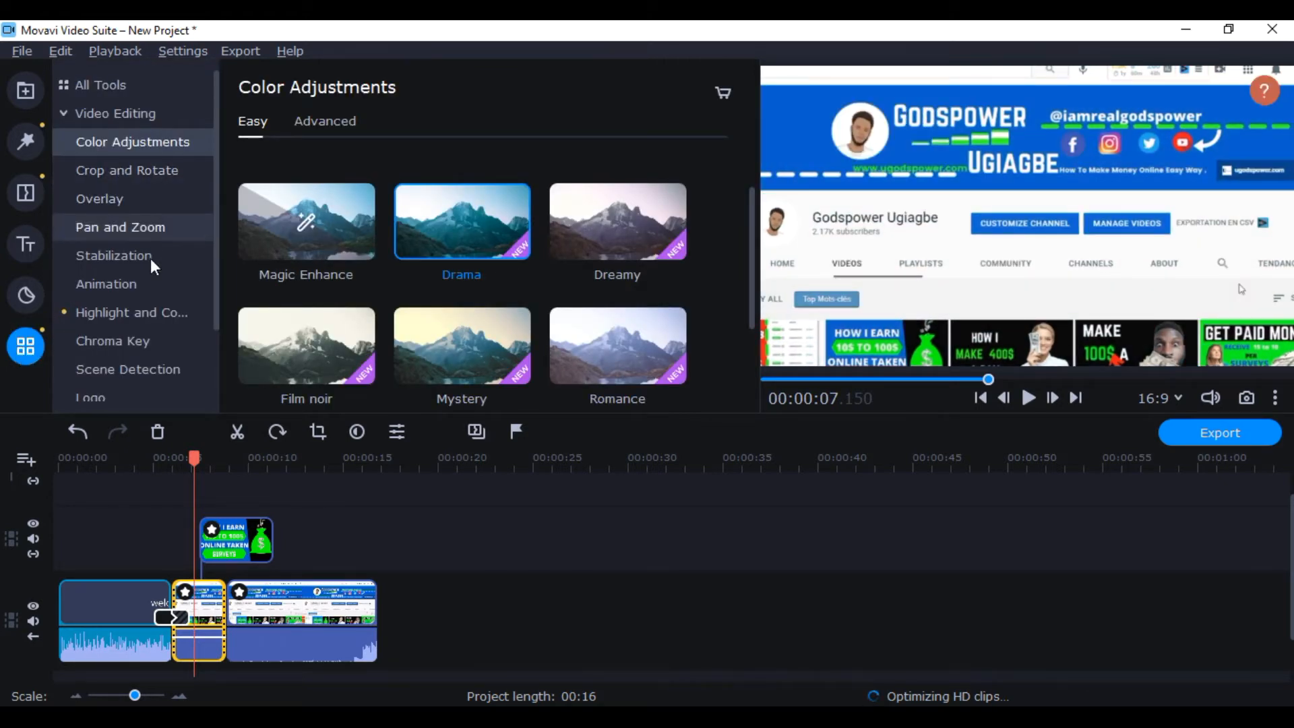
left_click(150, 312)
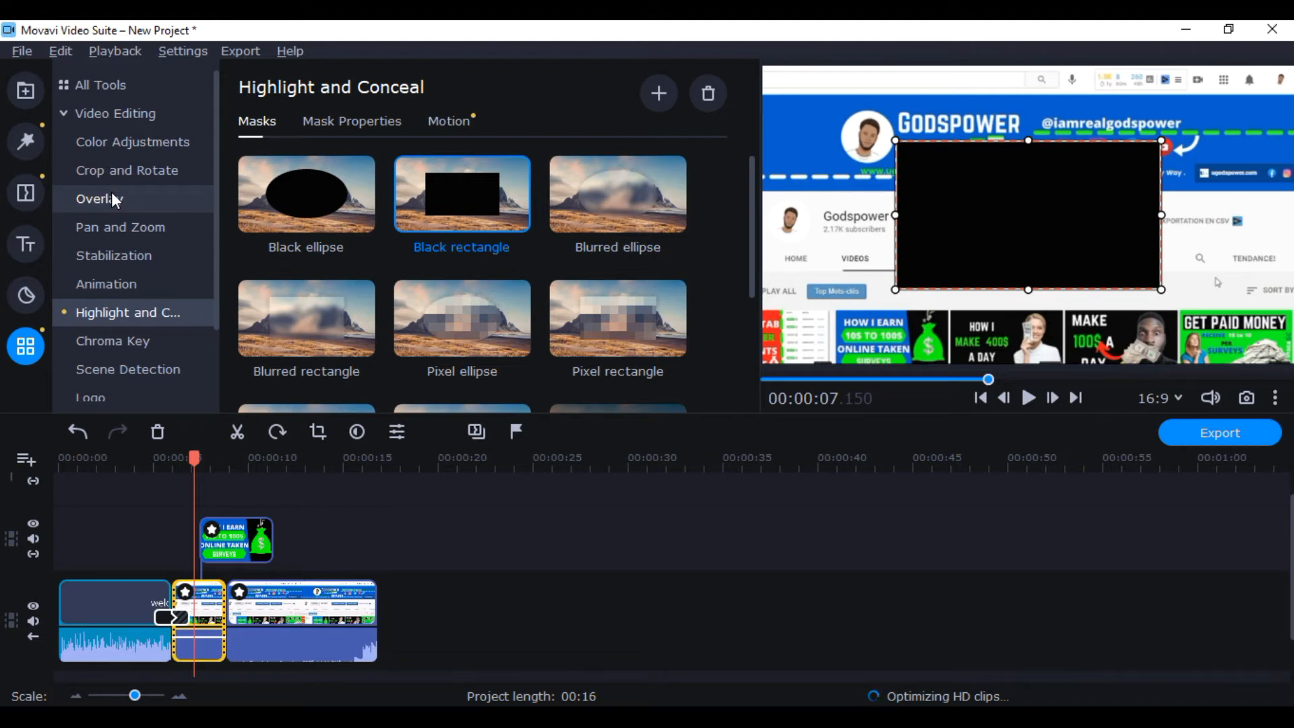
left_click(29, 138)
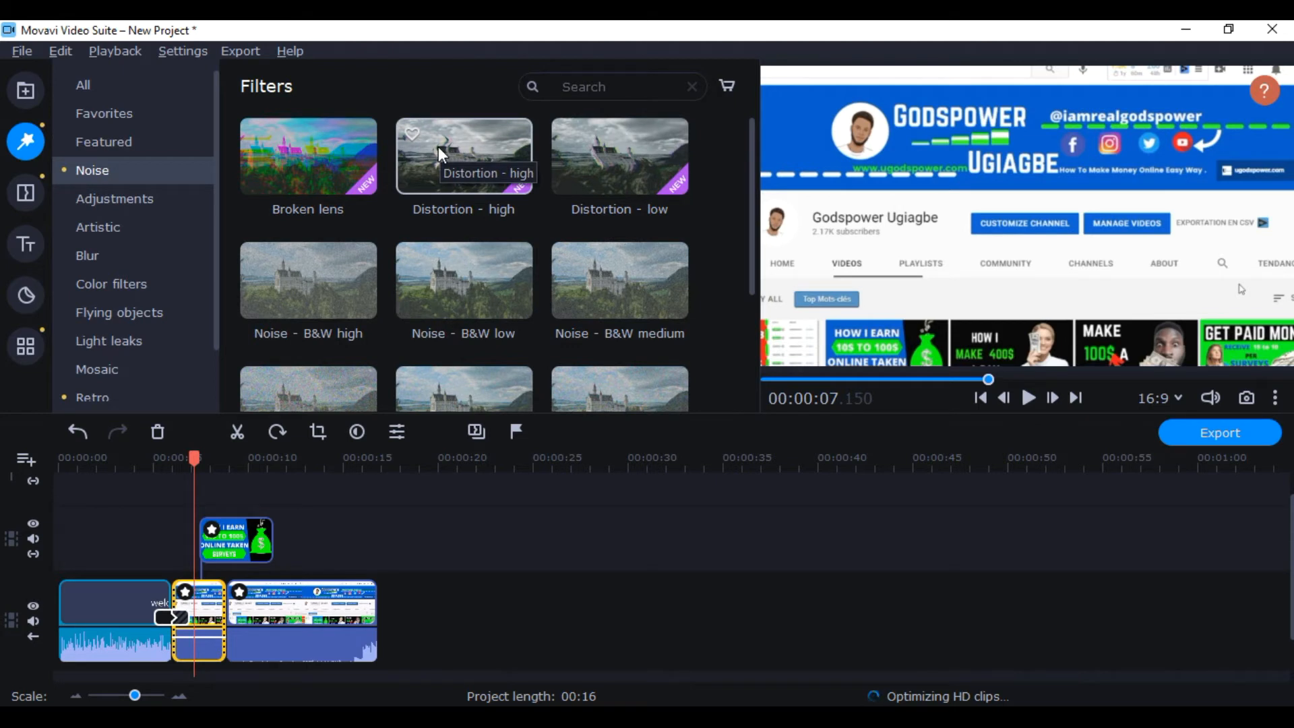
left_click_drag(438, 147, 204, 605)
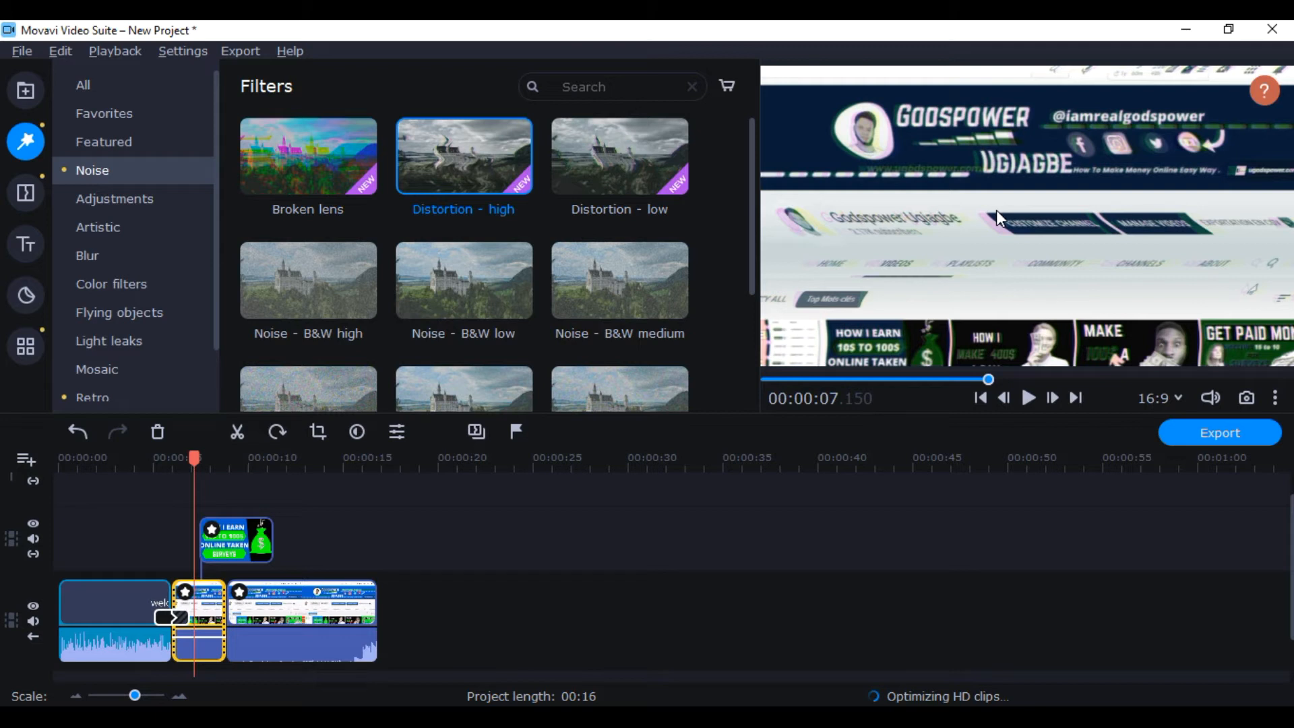
left_click(1027, 399)
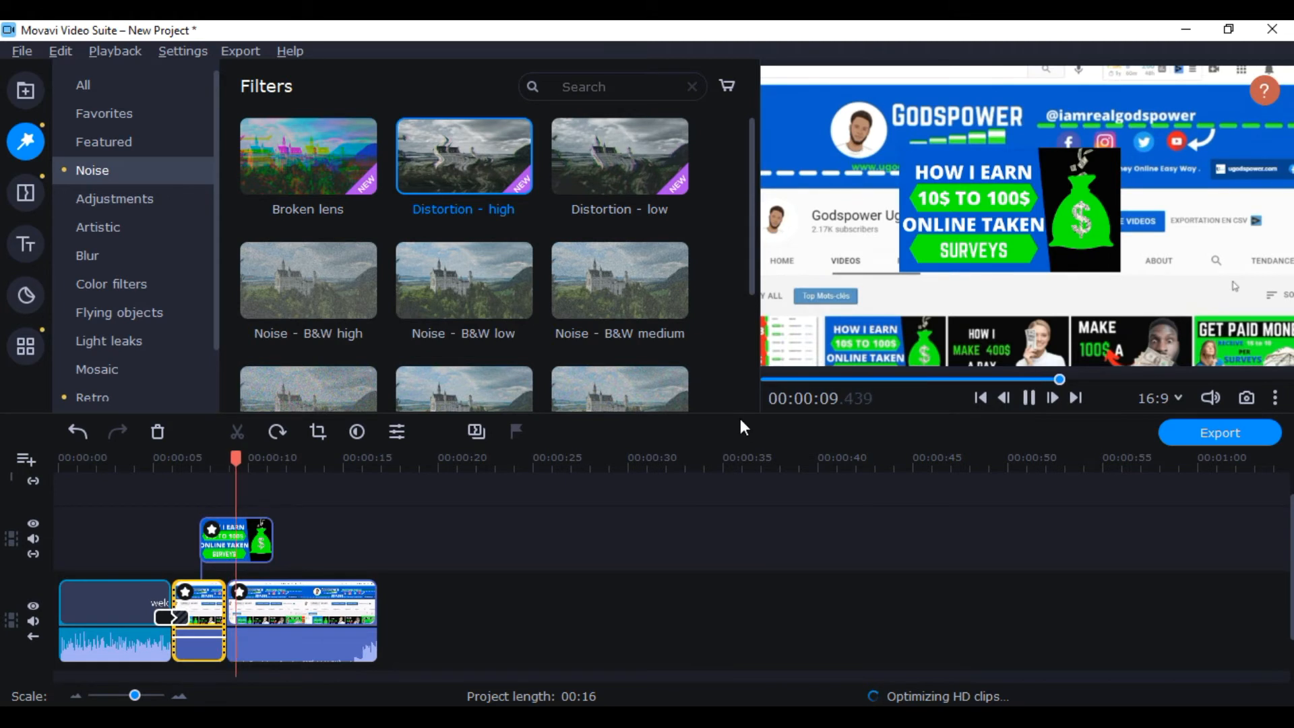
left_click(1029, 399)
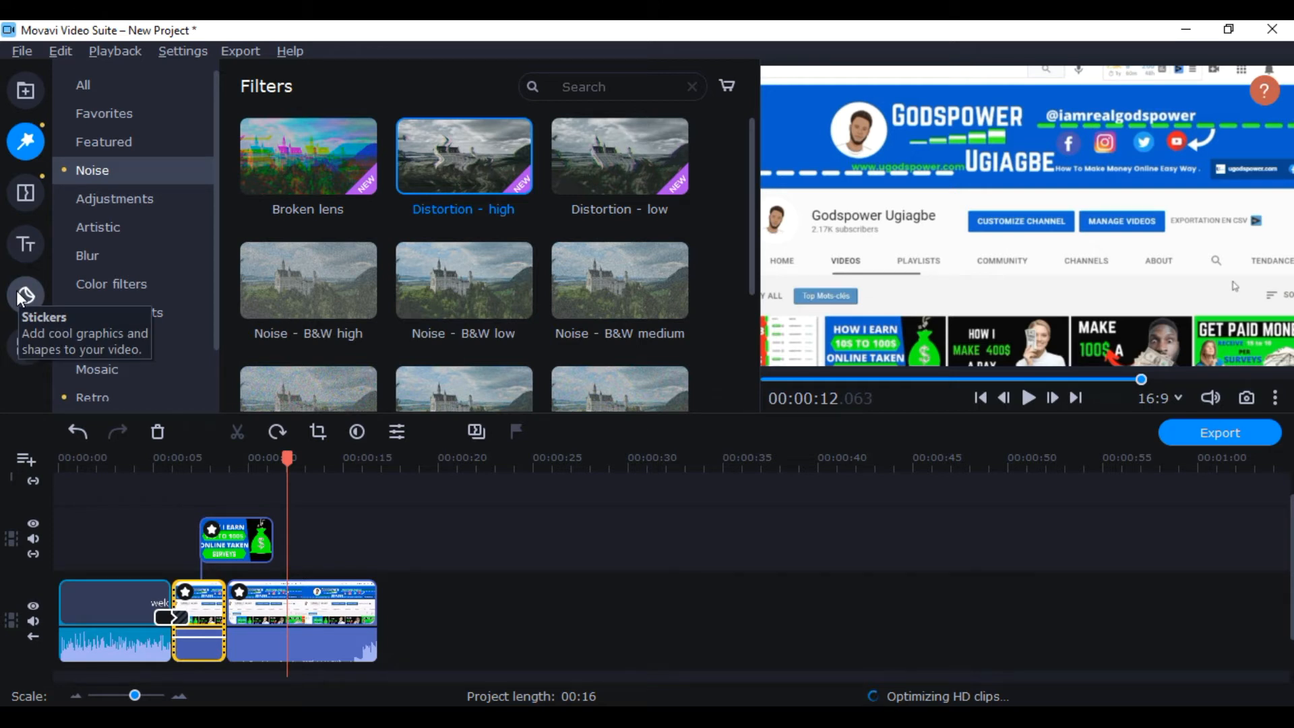
Preview the built-in Awakening music and add it to the audio track starting at 00:00:06.000, under the video clips
left_click(22, 94)
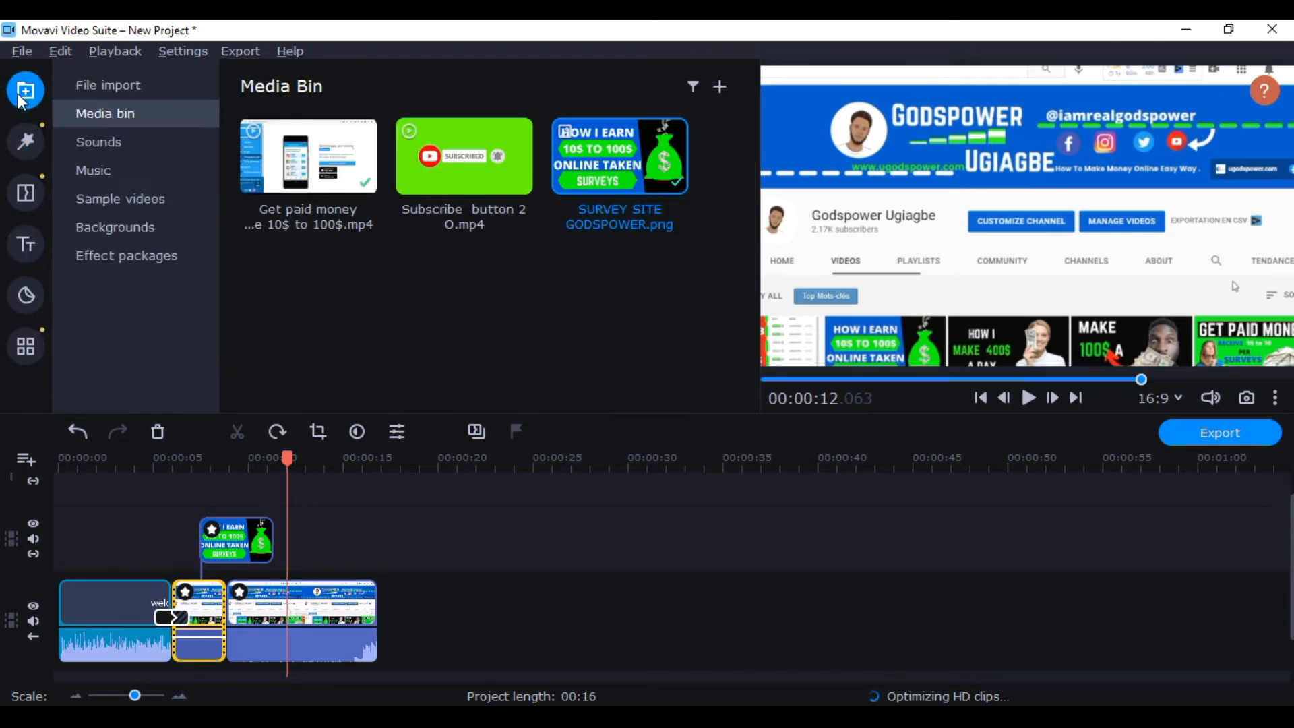
left_click(124, 174)
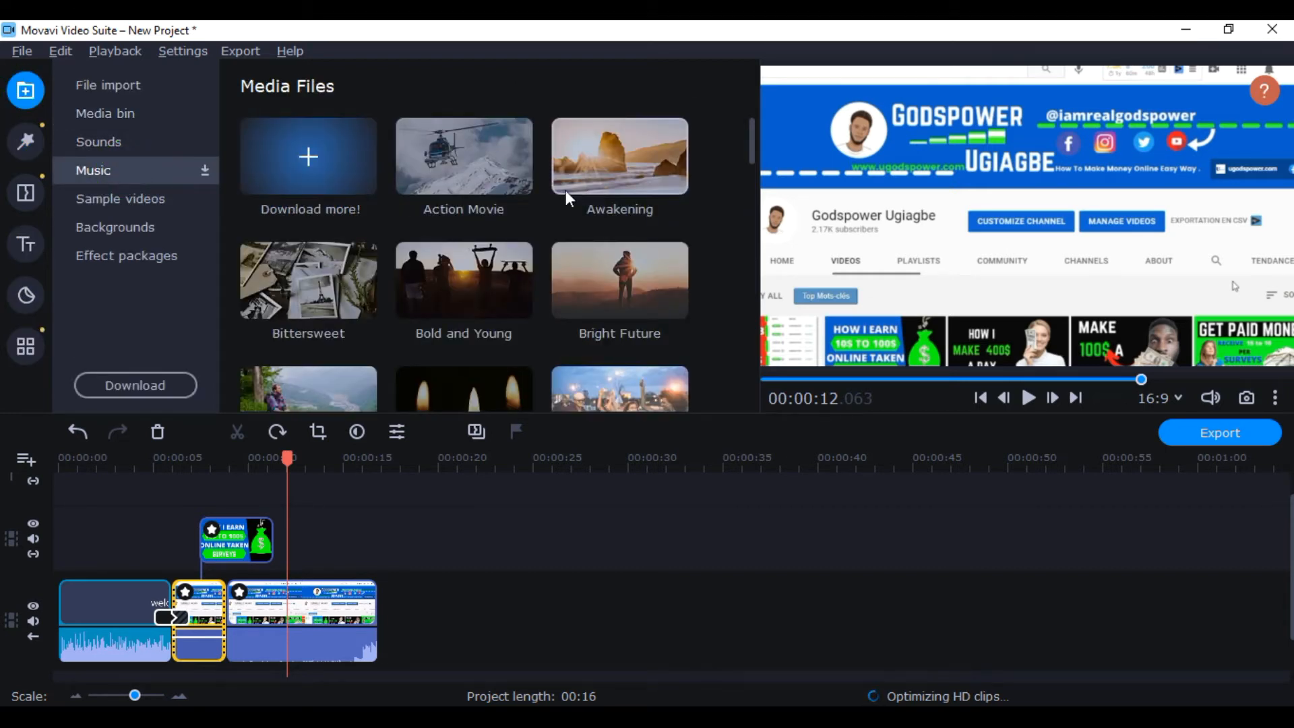
left_click(651, 168)
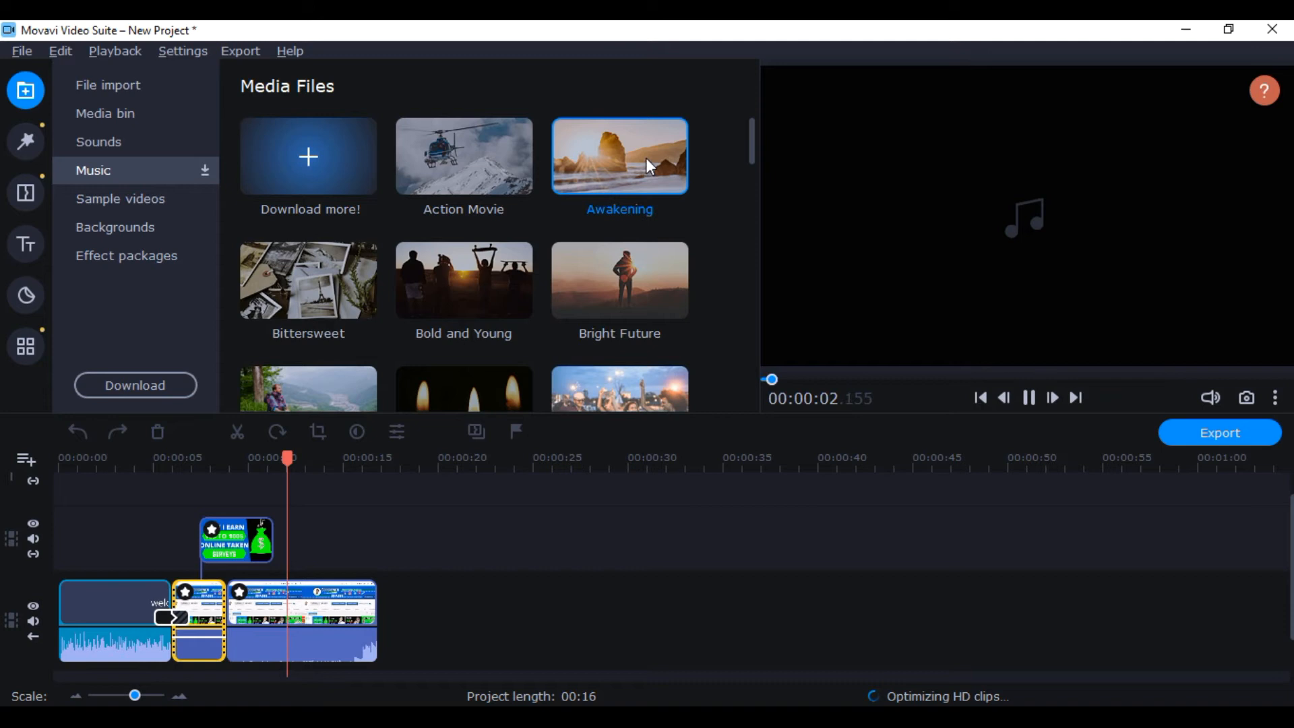
left_click_drag(649, 165, 226, 648)
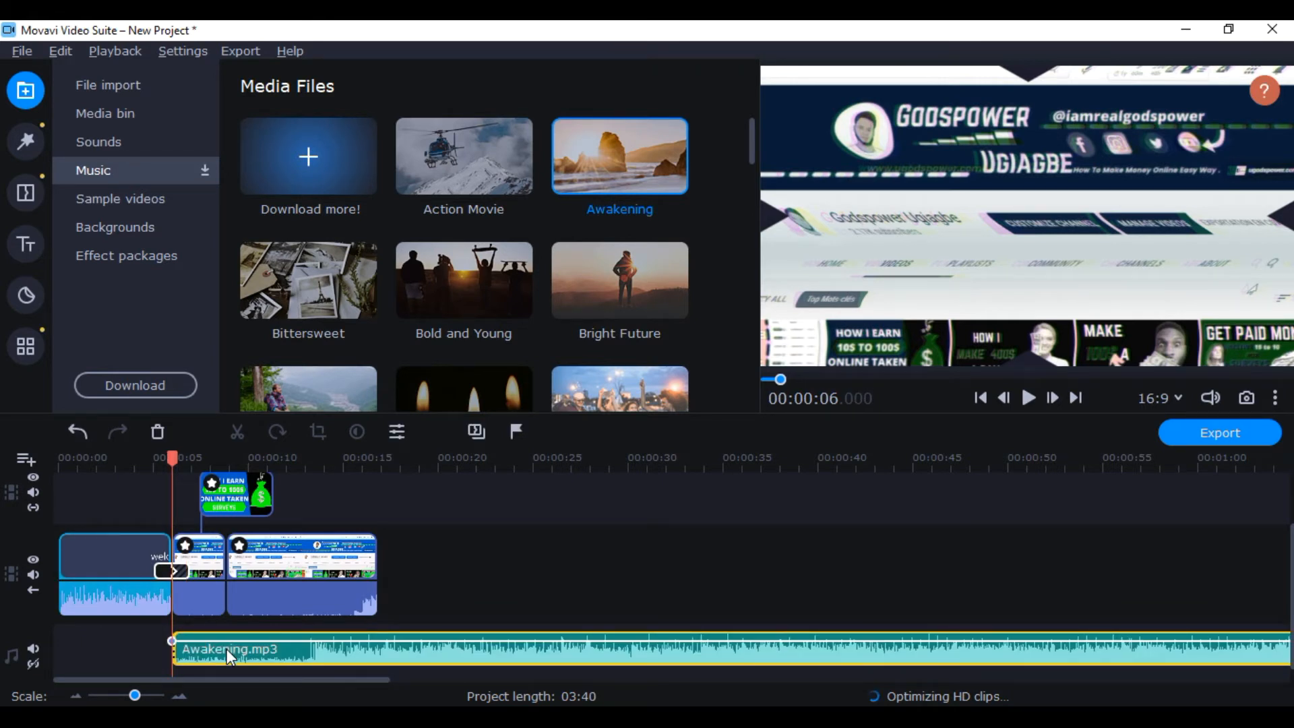
Split the Awakening music at 00:00:08.800 and delete the part after the cut
left_click(225, 458)
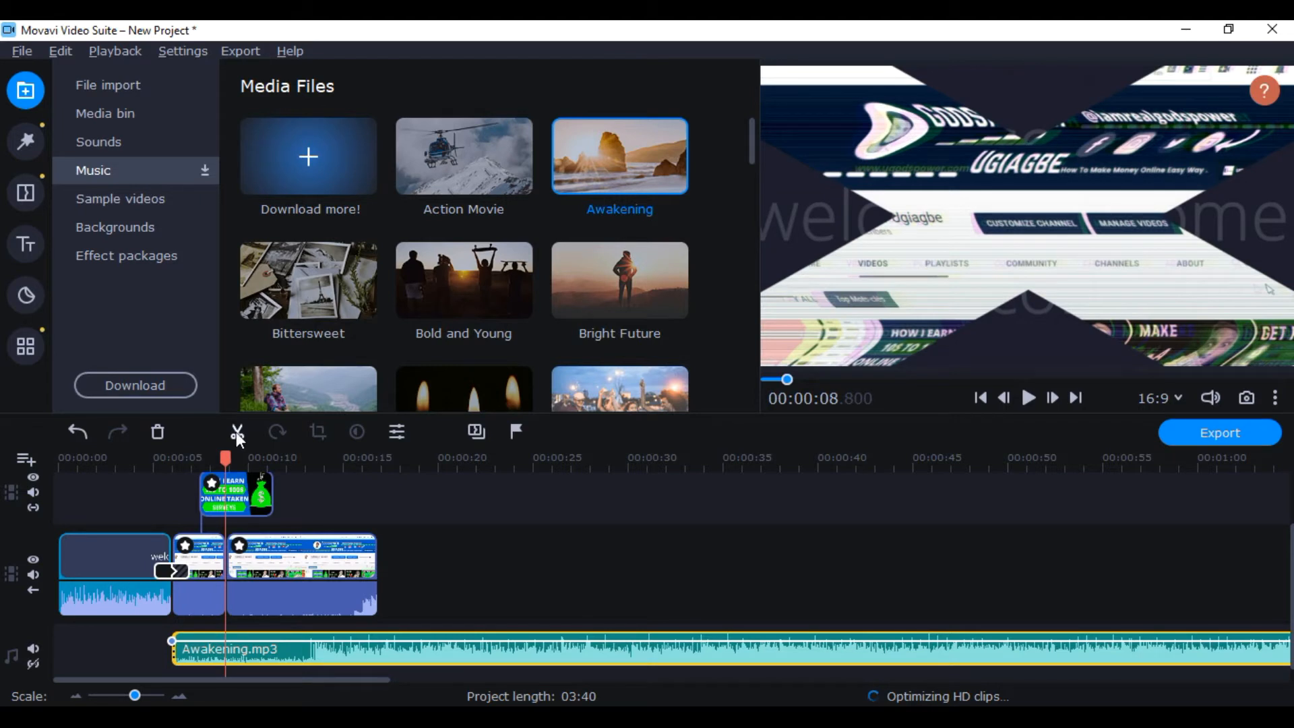
left_click(236, 432)
left_click(314, 648)
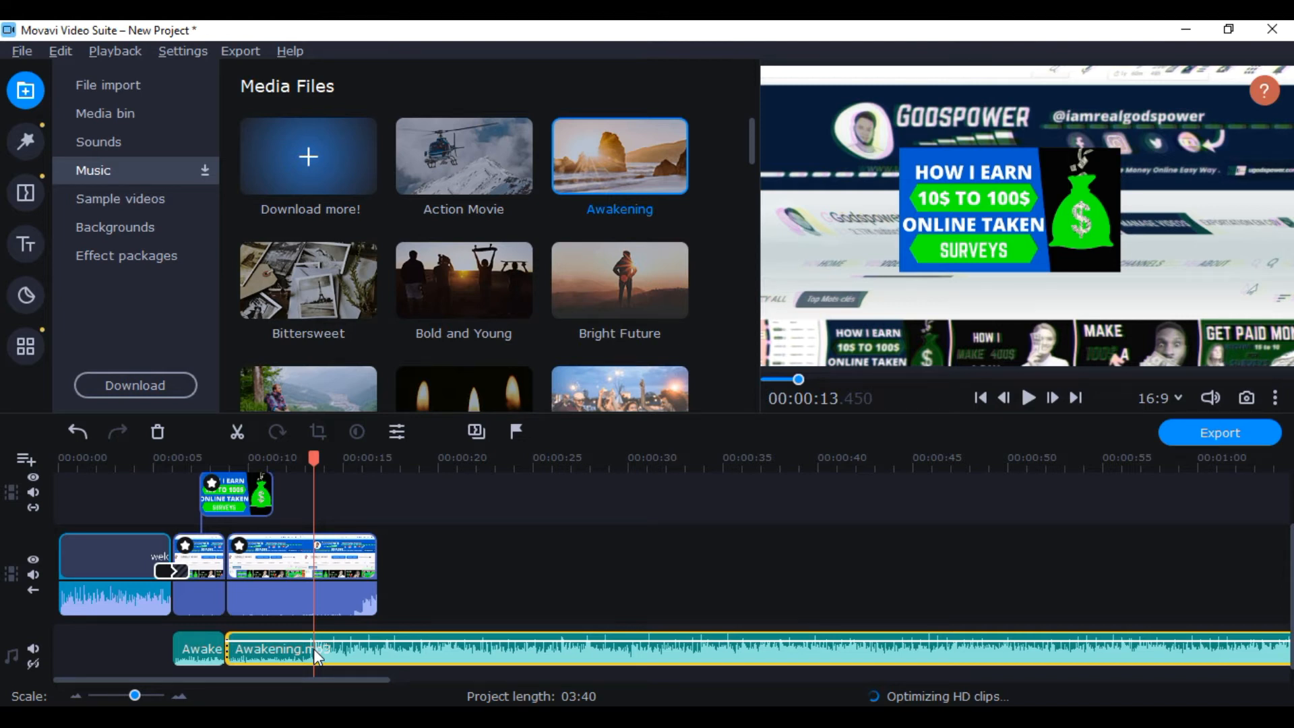
key("Delete")
Play the project from 00:00:05.450 to review the shortened background music
left_click(161, 457)
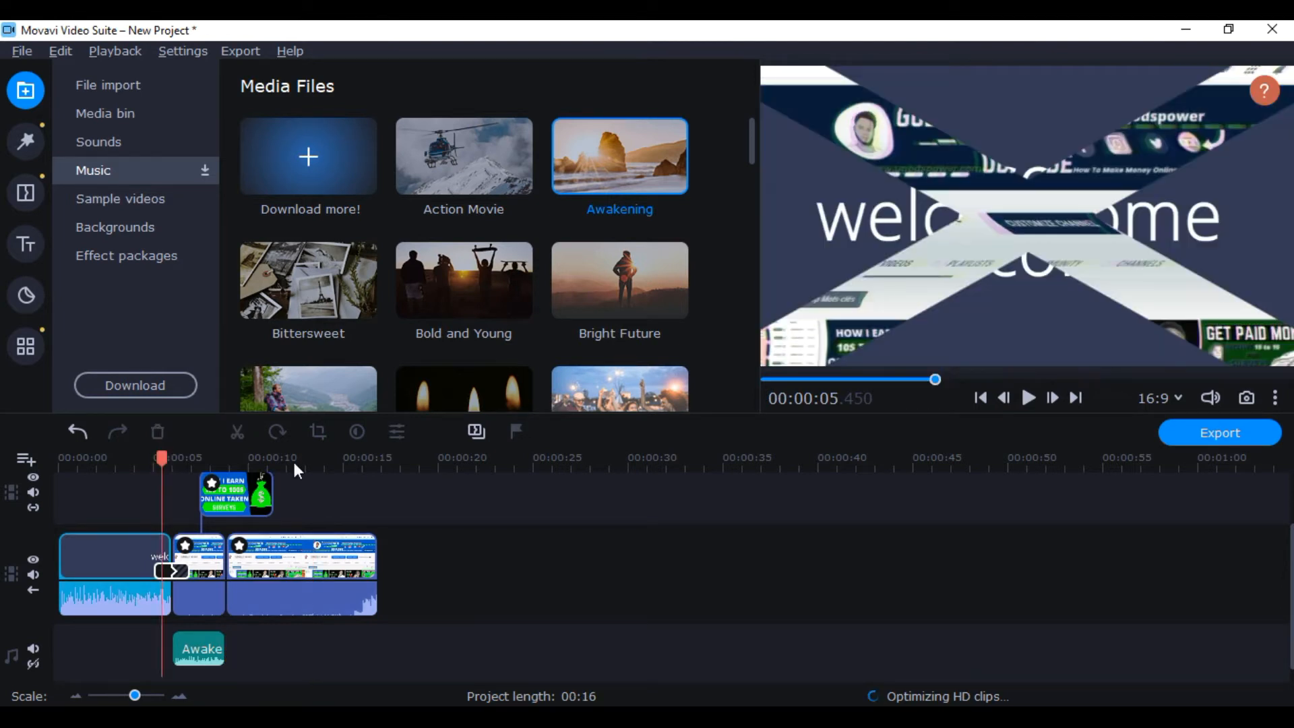
left_click(1029, 397)
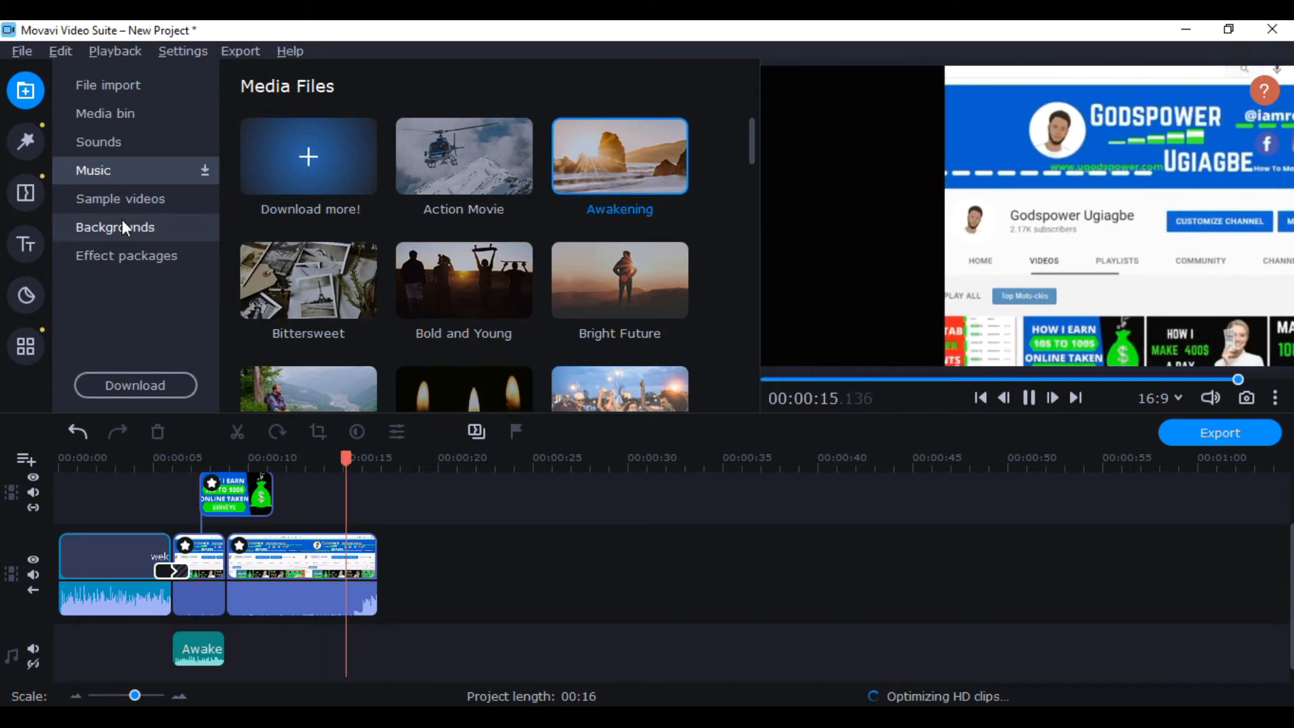
left_click(1027, 398)
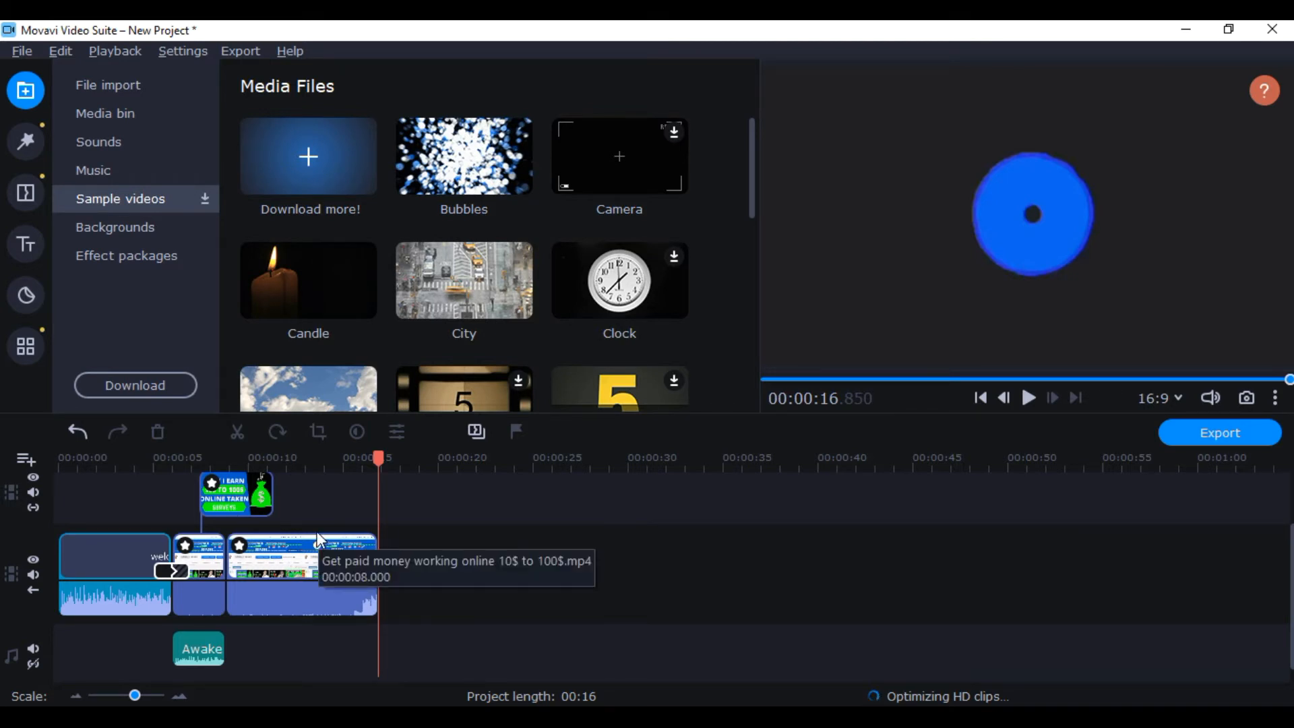
Place the Business background on the overlay track at 00:00:12.850, above the end of the long clip, with the Trio - center layout
left_click(118, 232)
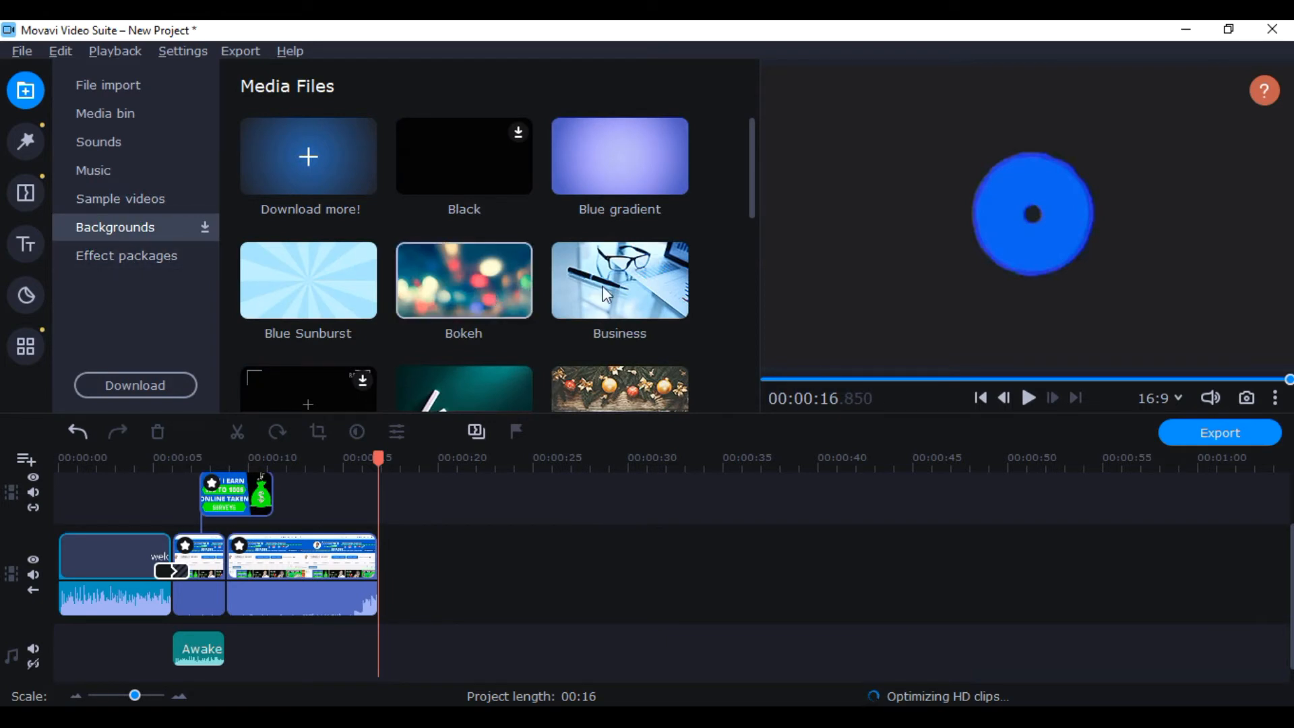
left_click_drag(637, 283, 348, 493)
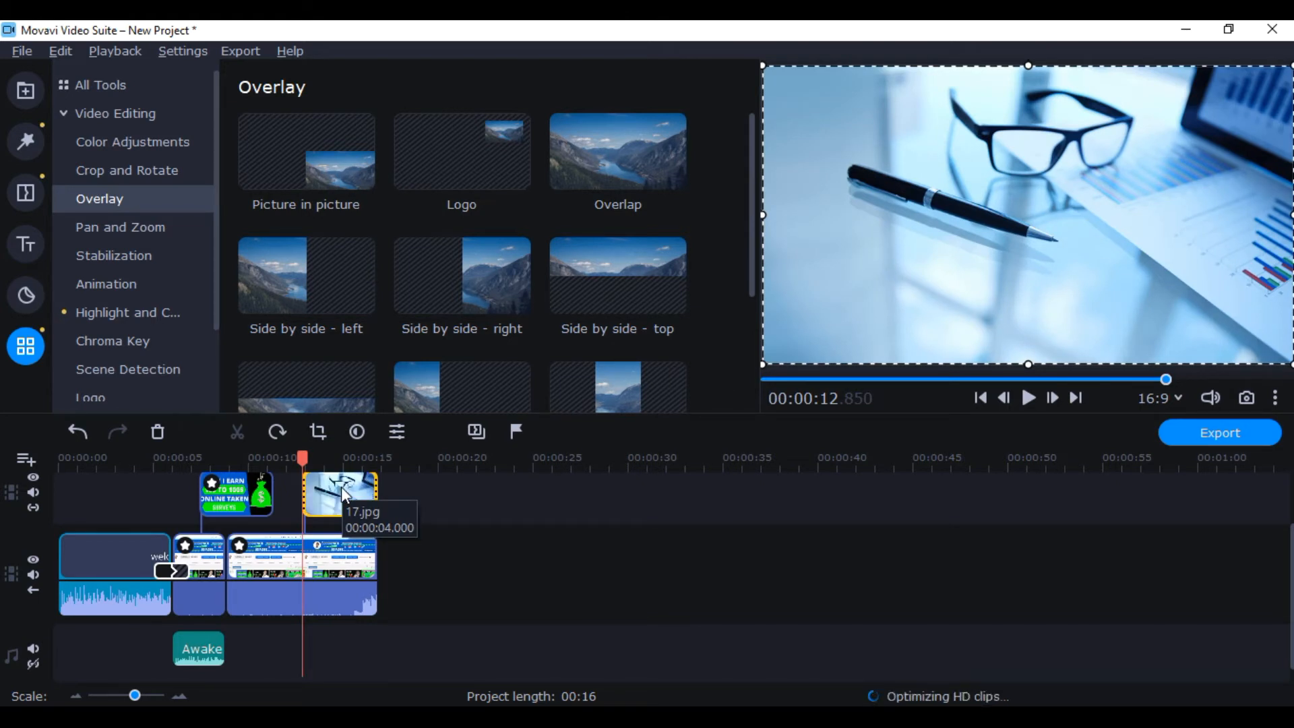
left_click(657, 389)
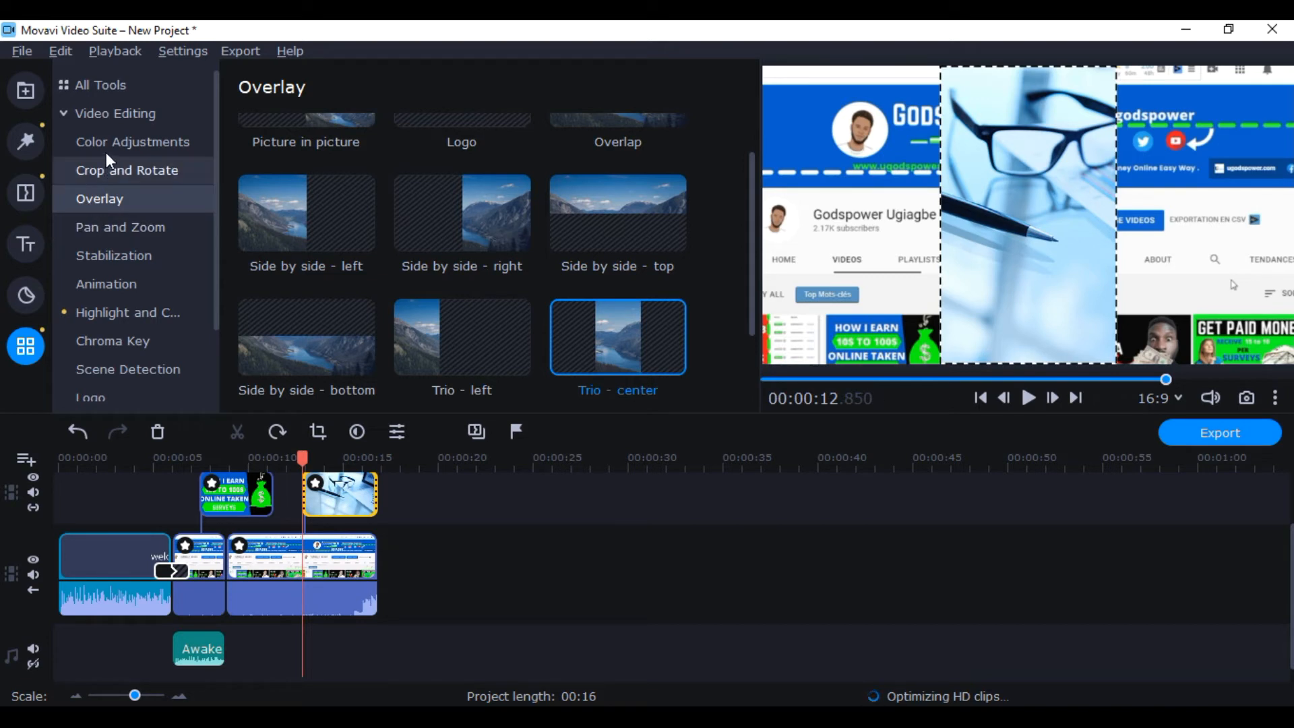
Delete the Business background and the surveys image from the overlay track
left_click(26, 192)
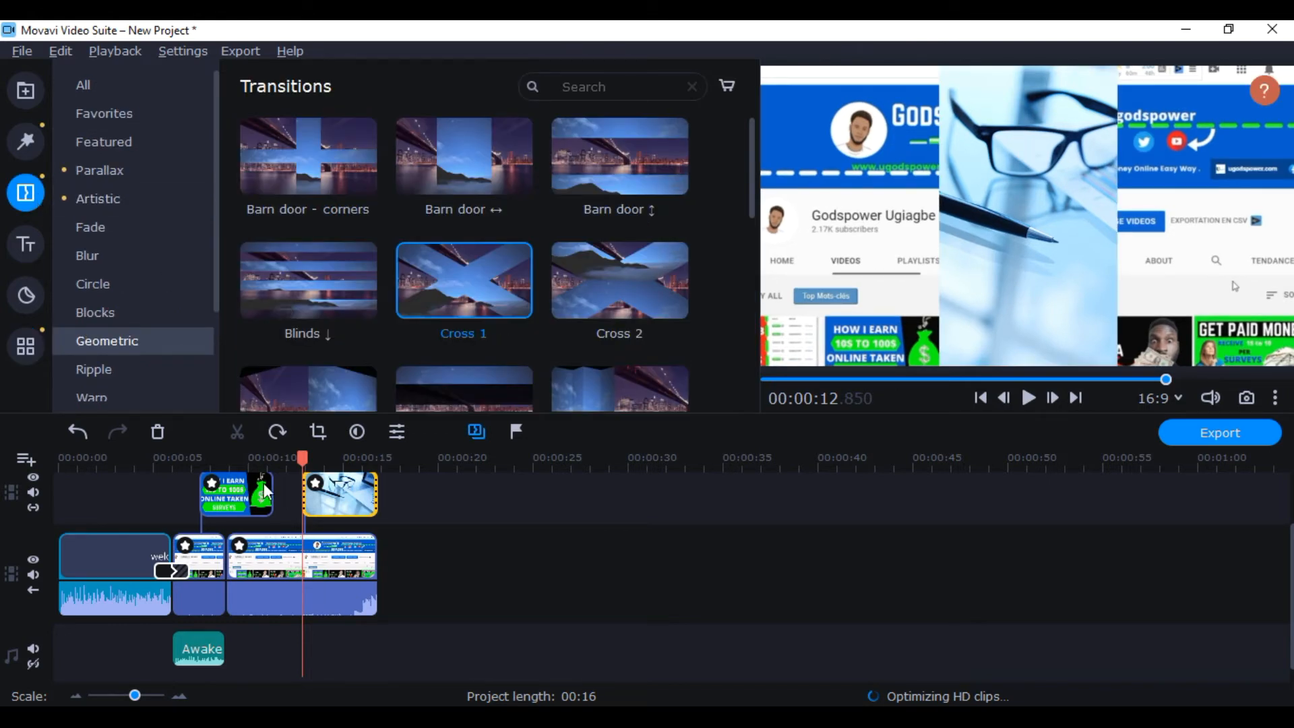
left_click(334, 461)
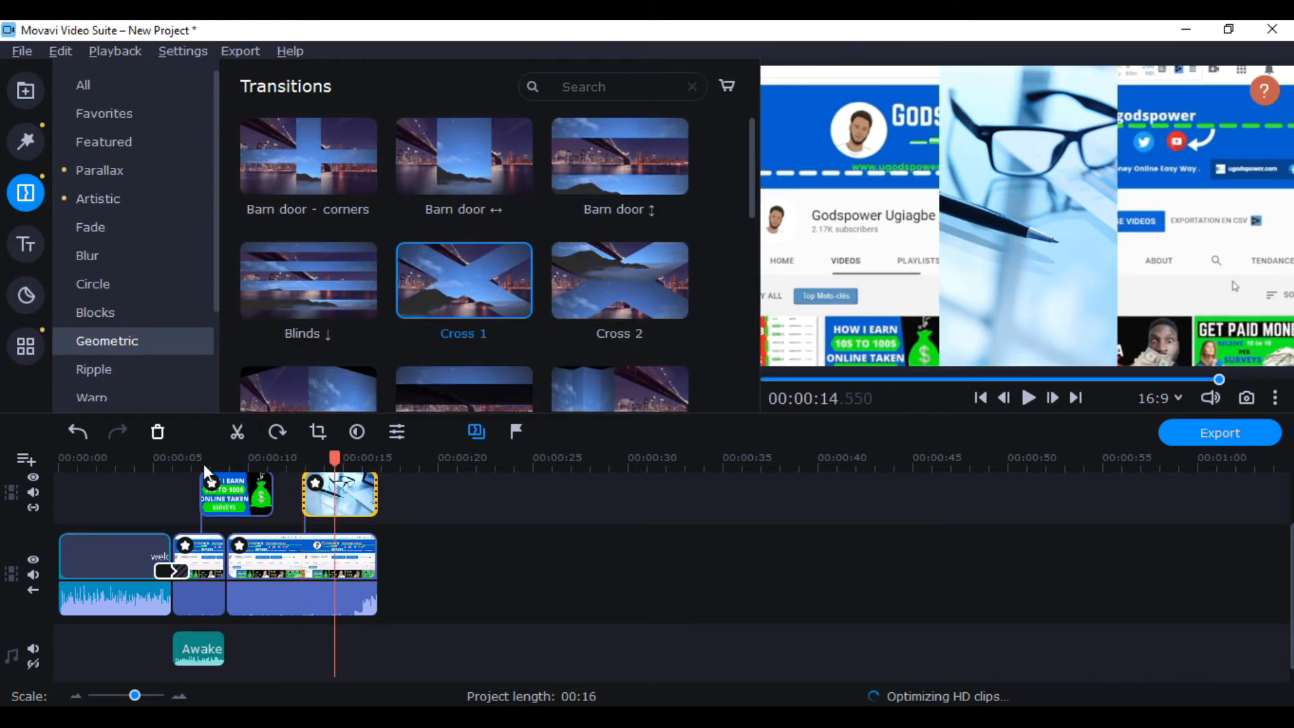
left_click(160, 437)
left_click(158, 435)
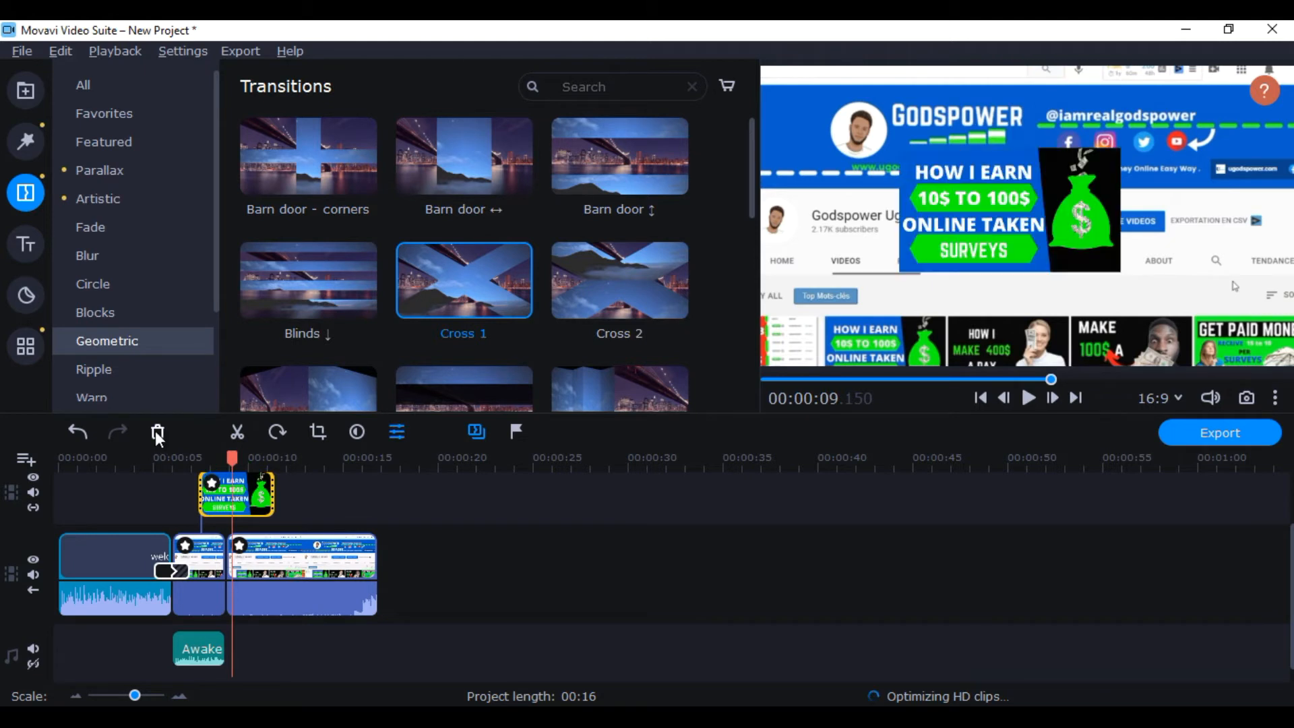
Preview the Clean contrast and Clean slanted line titles, and add Clean slanted line to the title track at 00:00:09.700
left_click(31, 251)
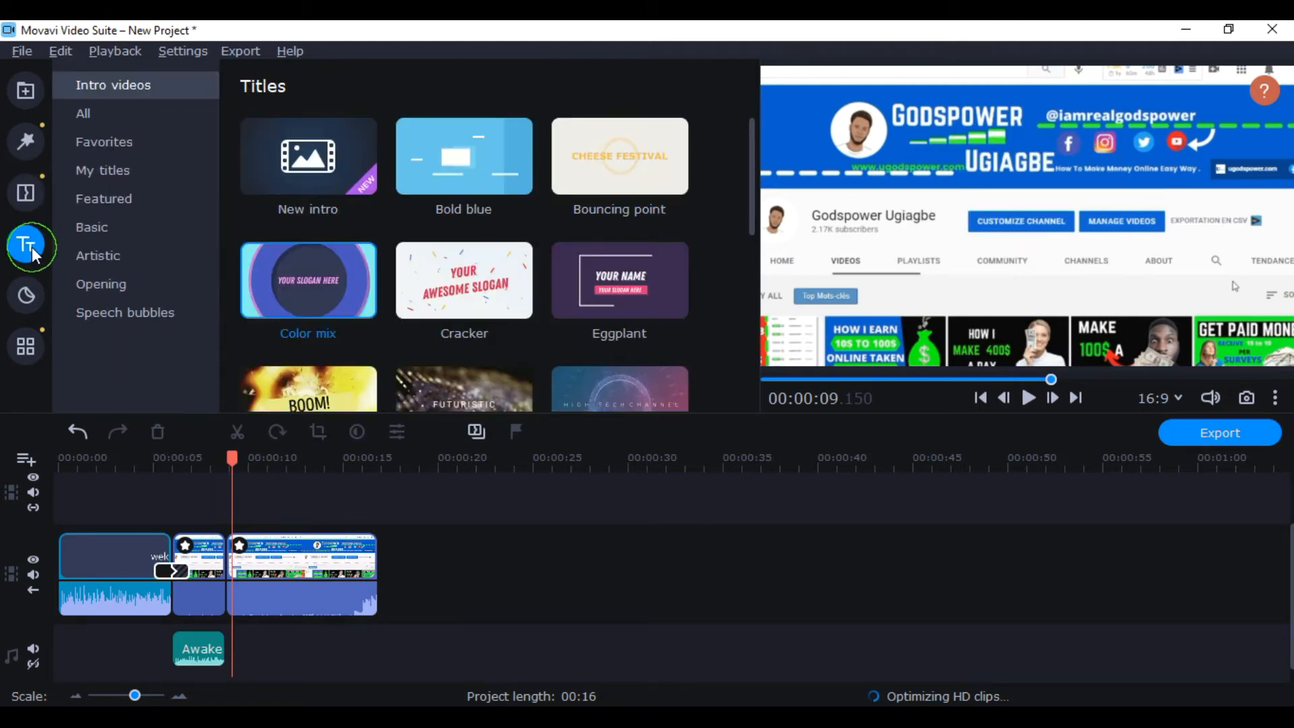
left_click(128, 115)
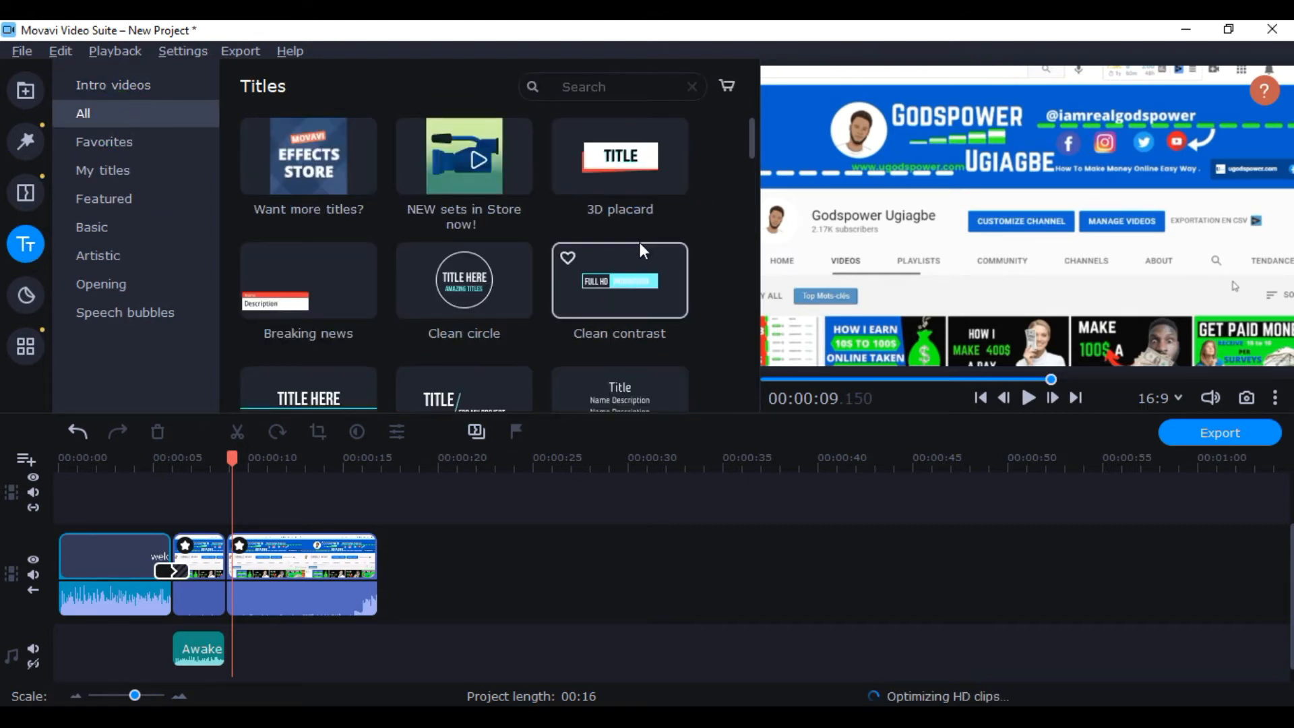
left_click(630, 267)
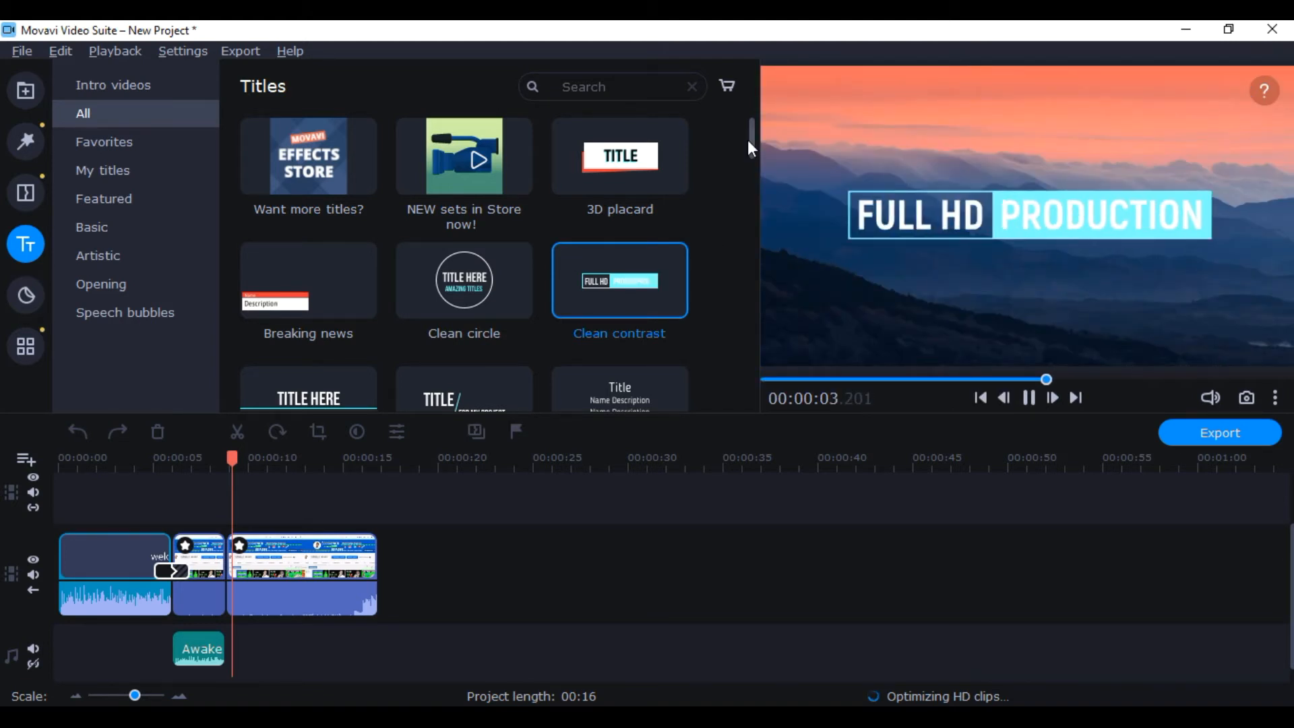
scroll(750, 147, "down", 2)
left_click(509, 175)
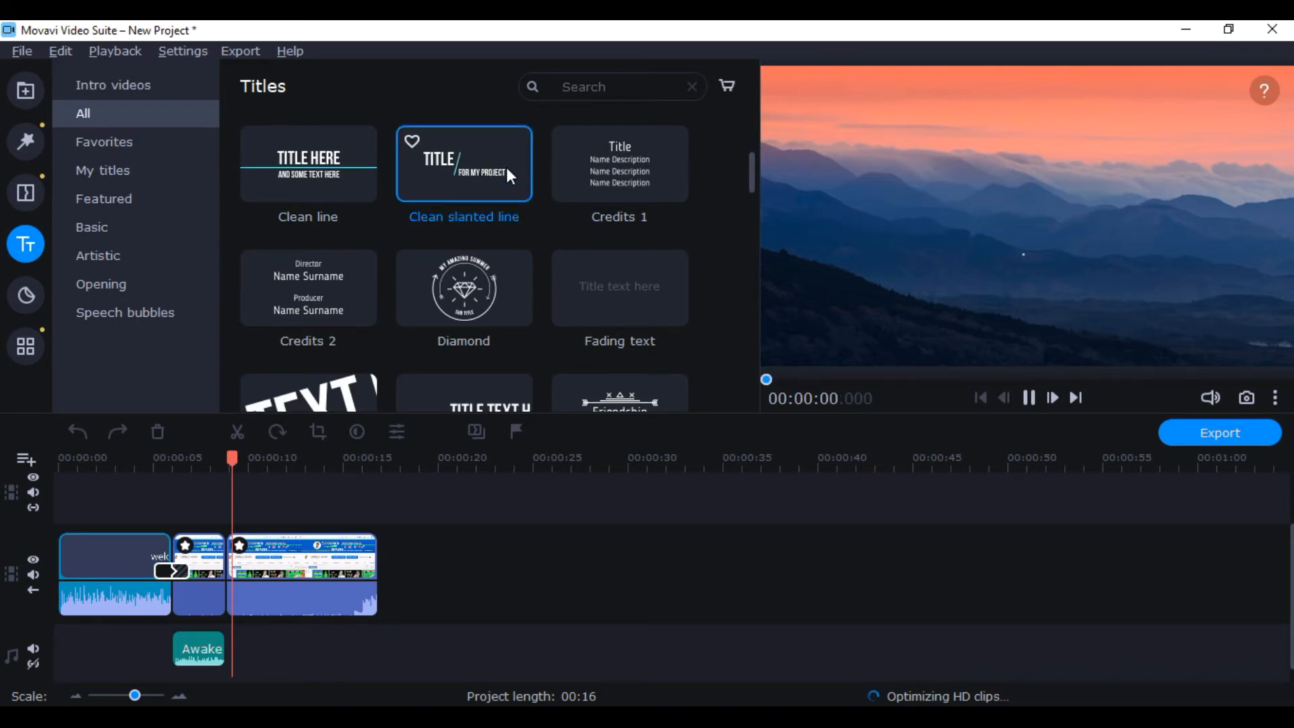
scroll(754, 175, "down", 1)
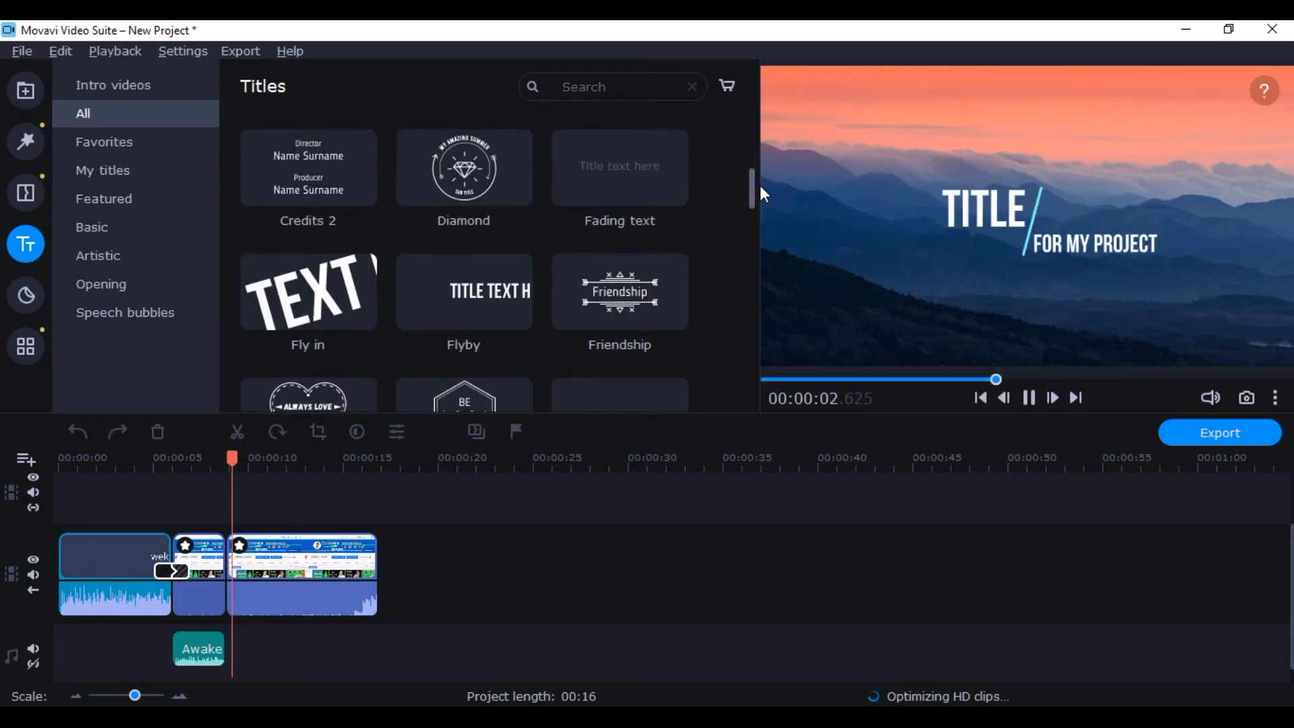
scroll(762, 185, "up", 1)
mouse_move(760, 176)
left_mouse_down()
mouse_move(764, 129)
mouse_move(769, 164)
left_mouse_up()
mouse_move(458, 221)
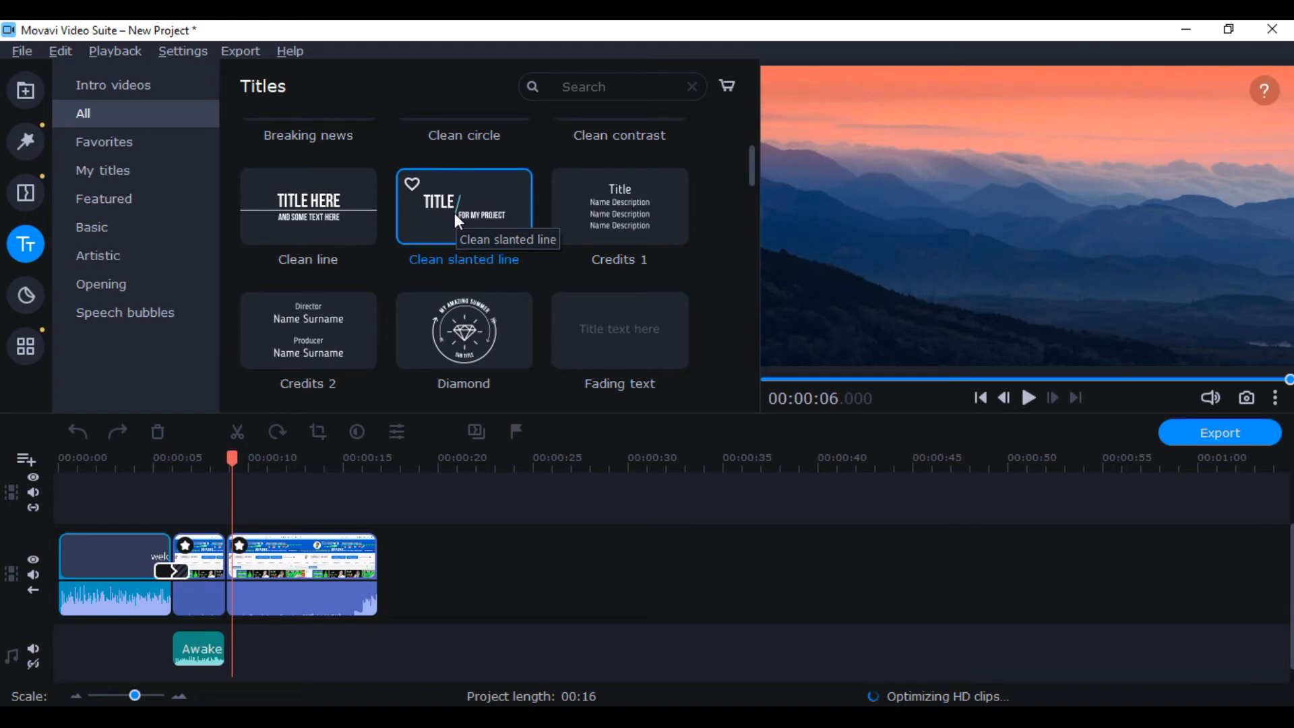
left_click_drag(456, 217, 245, 493)
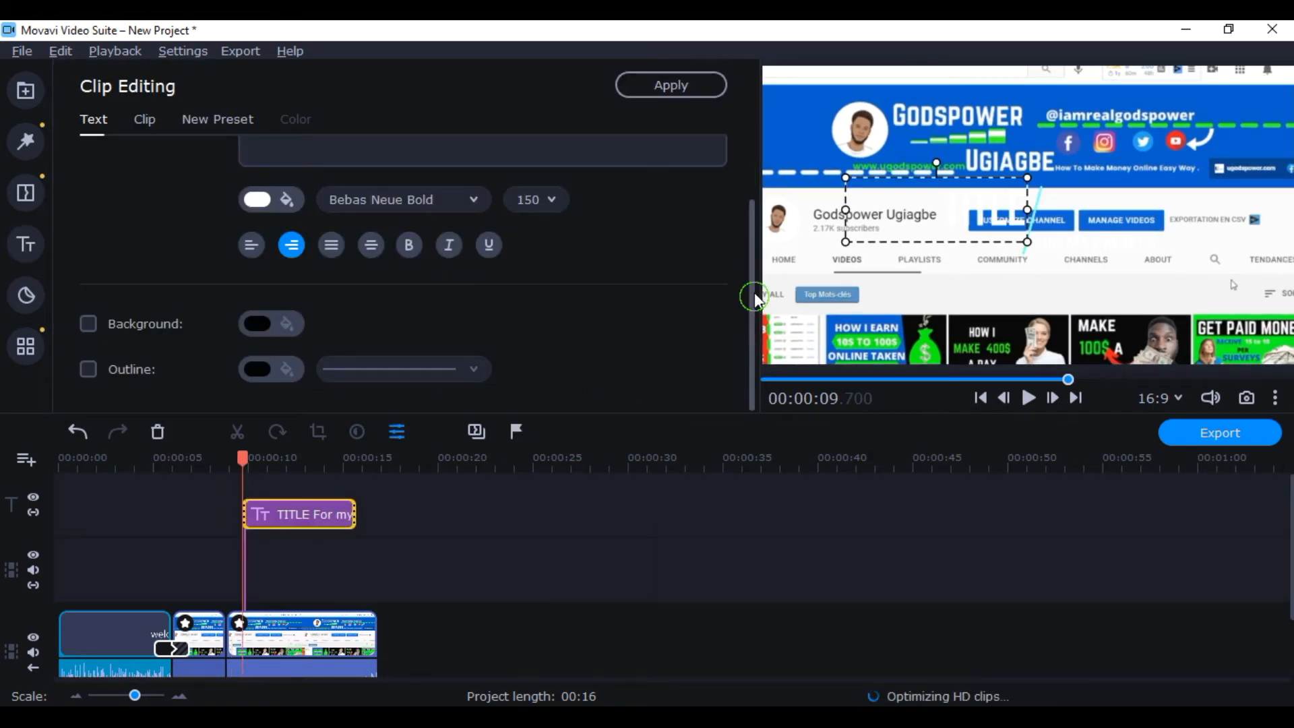
Replace the title clip's main line with THANK YOU and its second line with FOR WATCHING
scroll(754, 293, "up", 2)
double_click(347, 186)
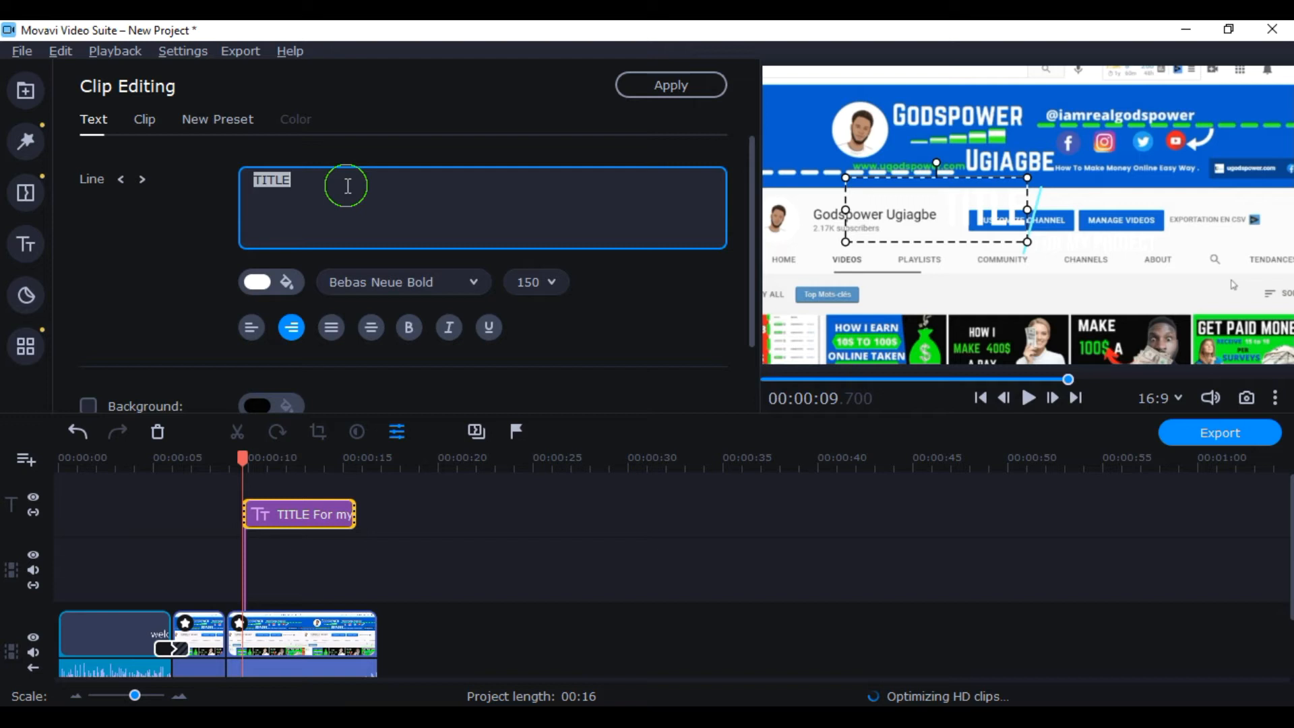
type("THANK YOU")
left_click(1095, 251)
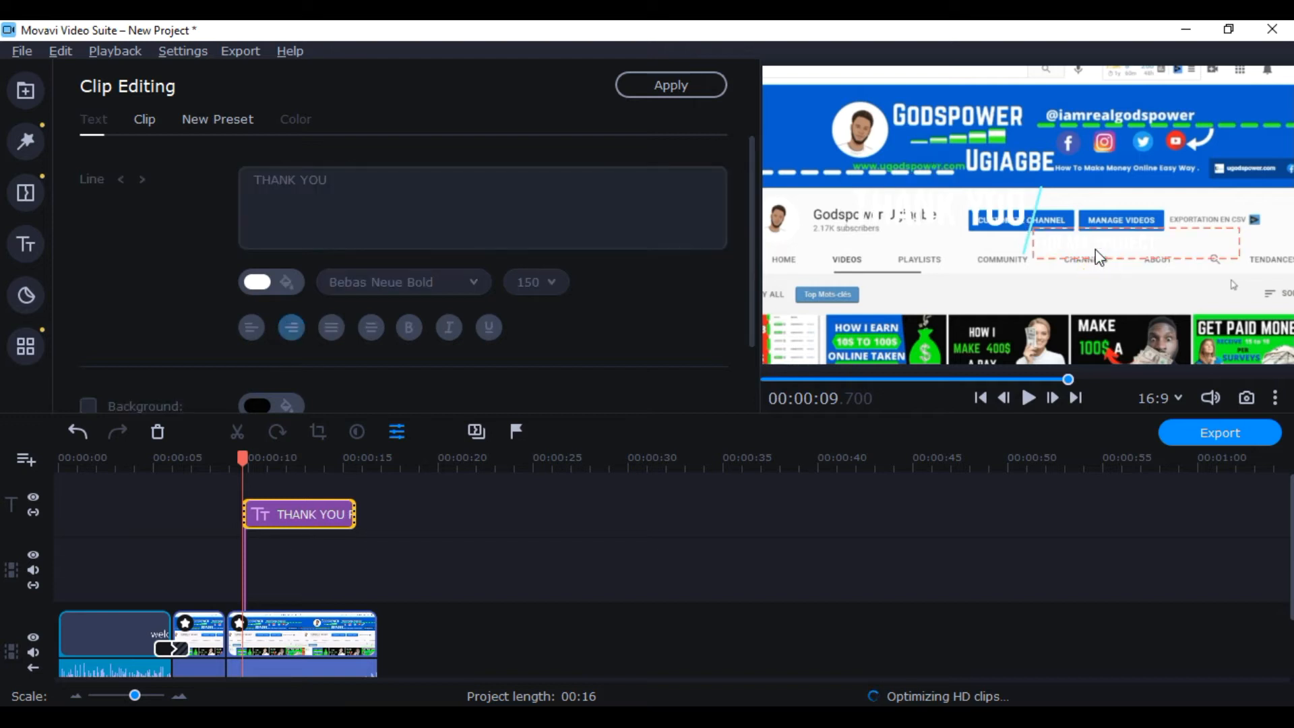
double_click(1095, 249)
key("Caps_Lock")
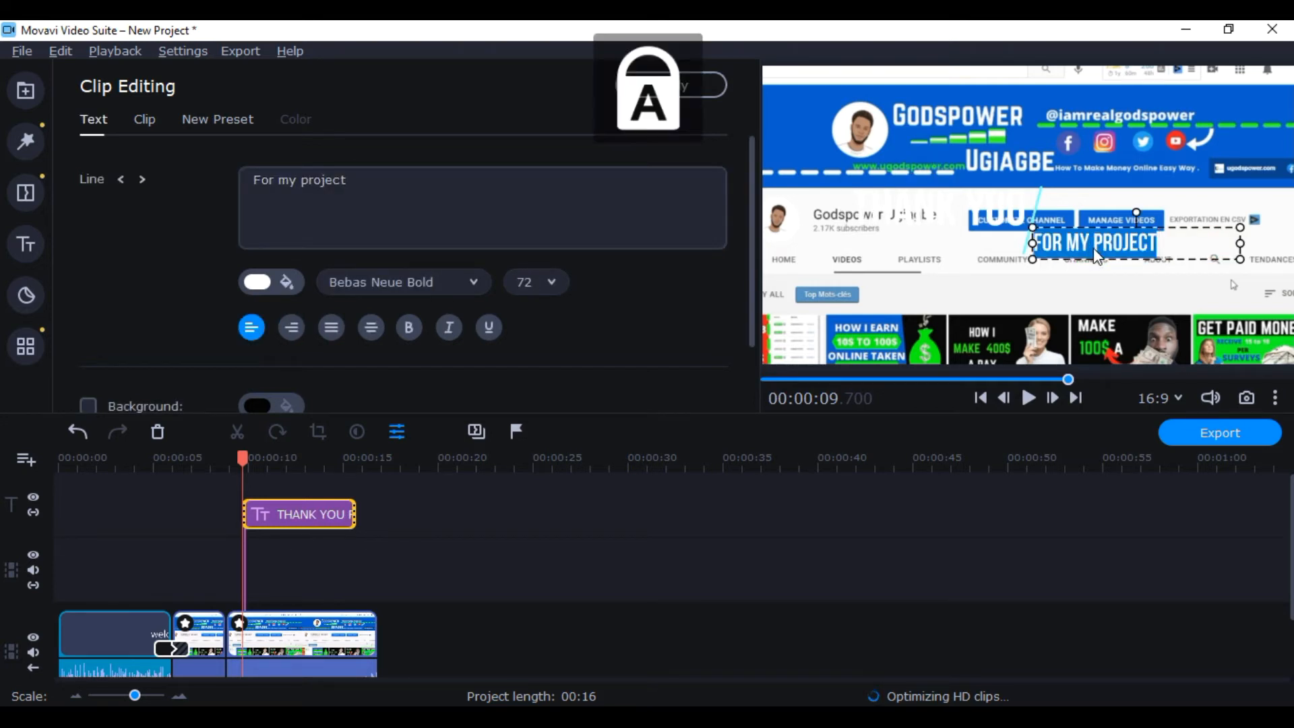
key("BackSpace")
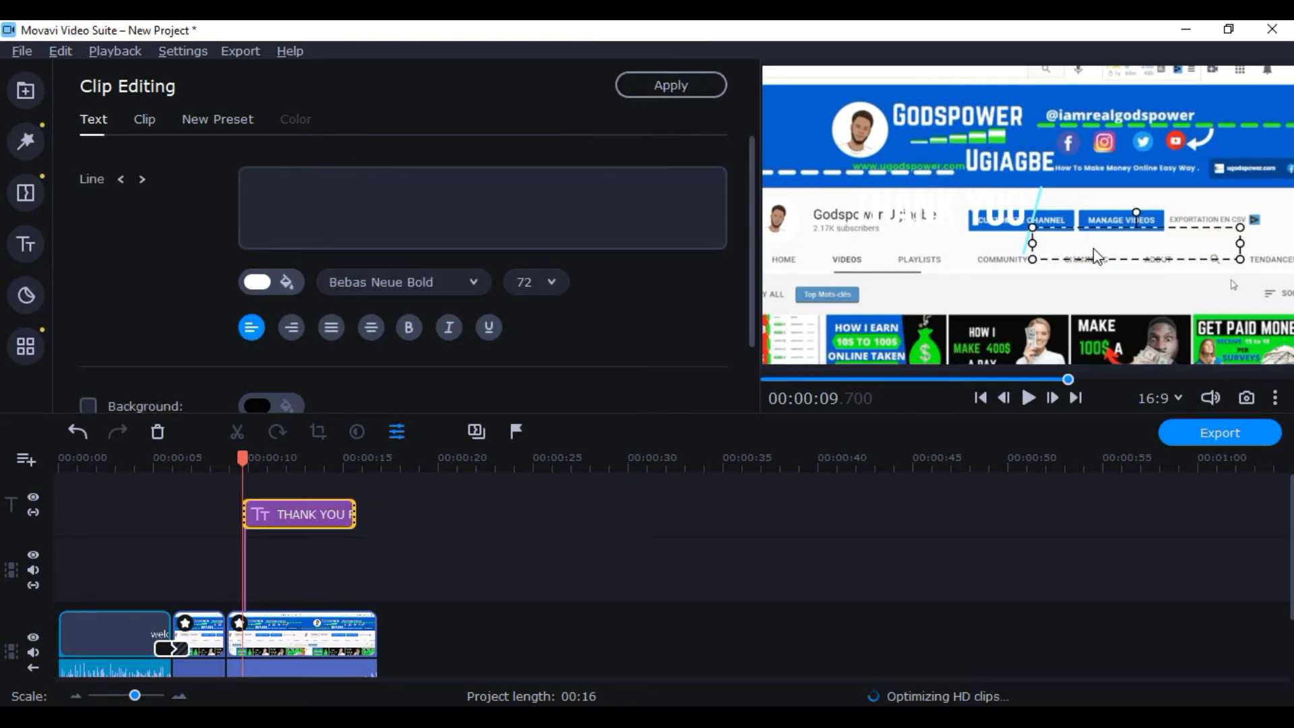
type("FOR WATCHING")
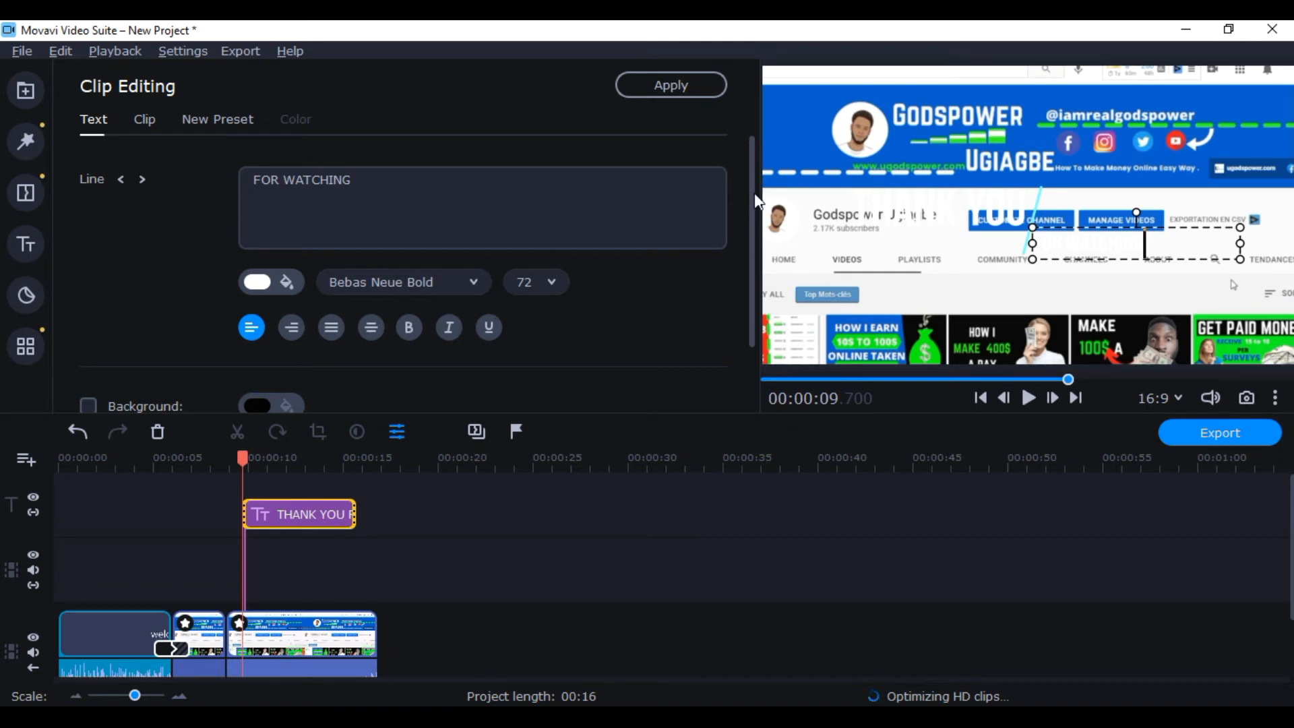
Give the FOR WATCHING line a red #ff0000 background at 100% opacity and narrow its text box to fit the words
scroll(299, 322, "down", 1)
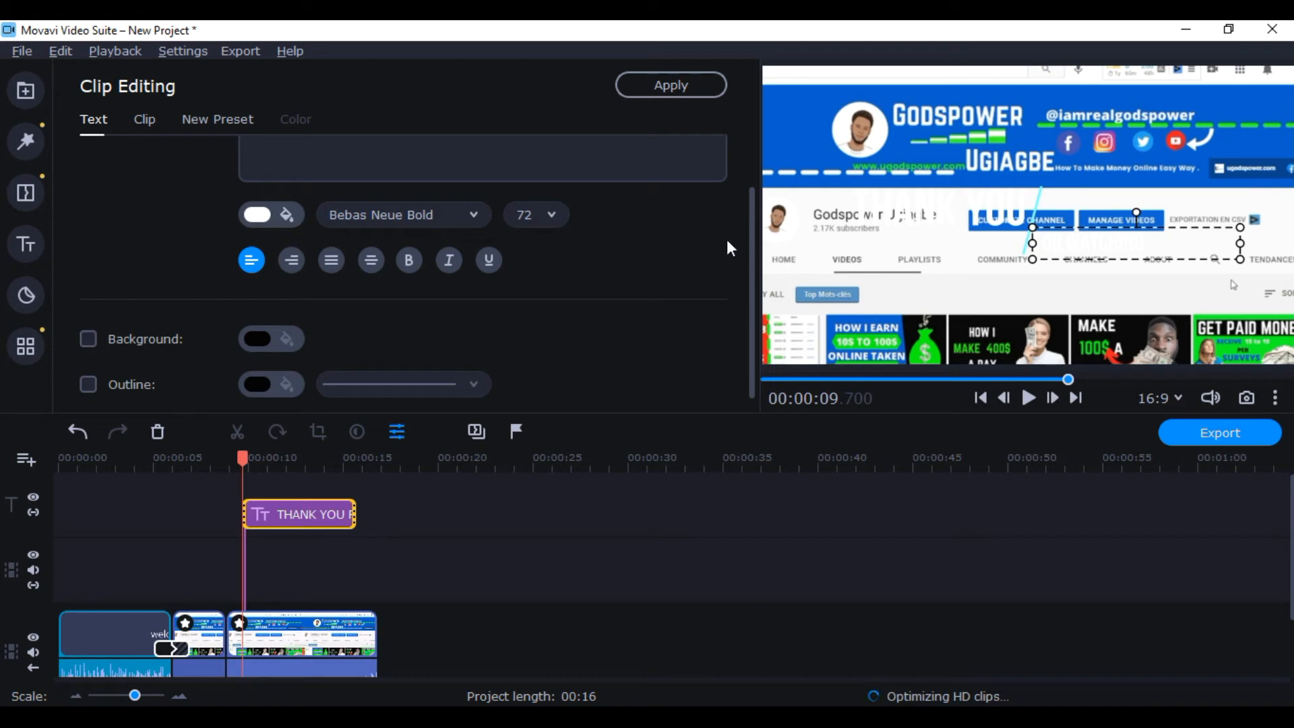
left_click_drag(751, 245, 751, 181)
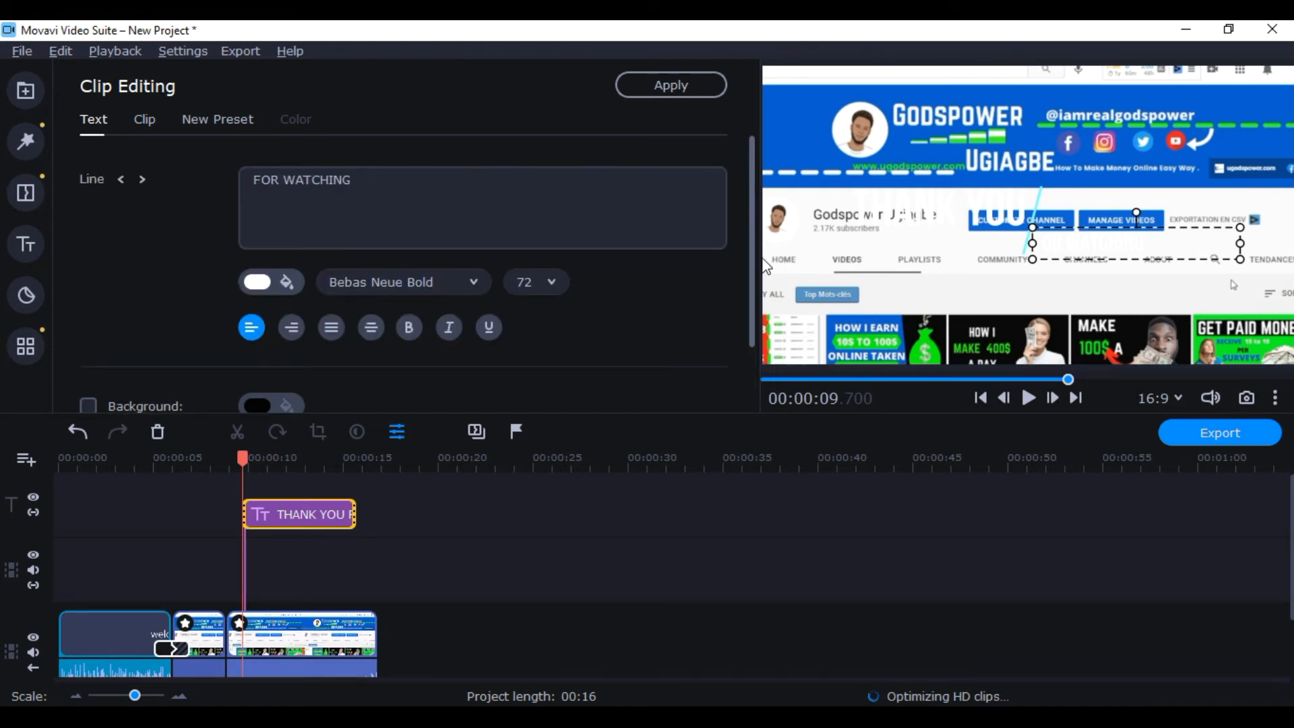
scroll(202, 303, "down", 2)
left_click(86, 321)
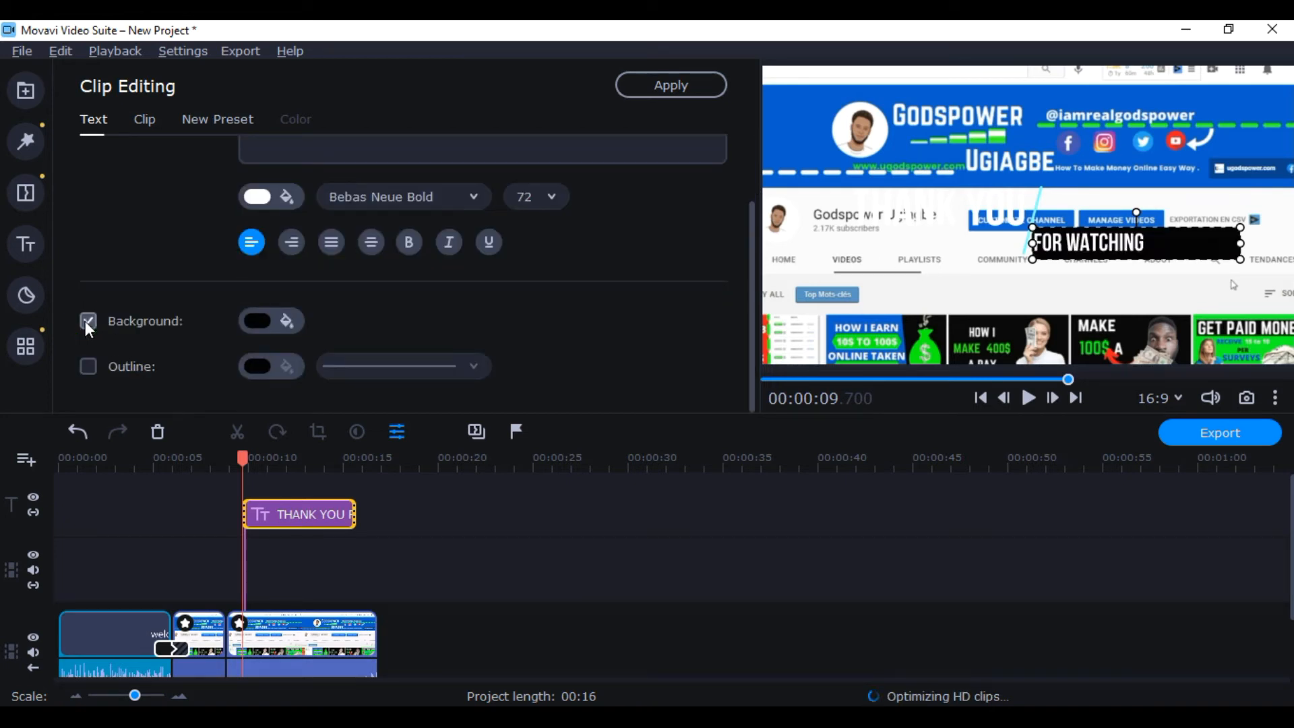
left_click(263, 320)
left_click(409, 433)
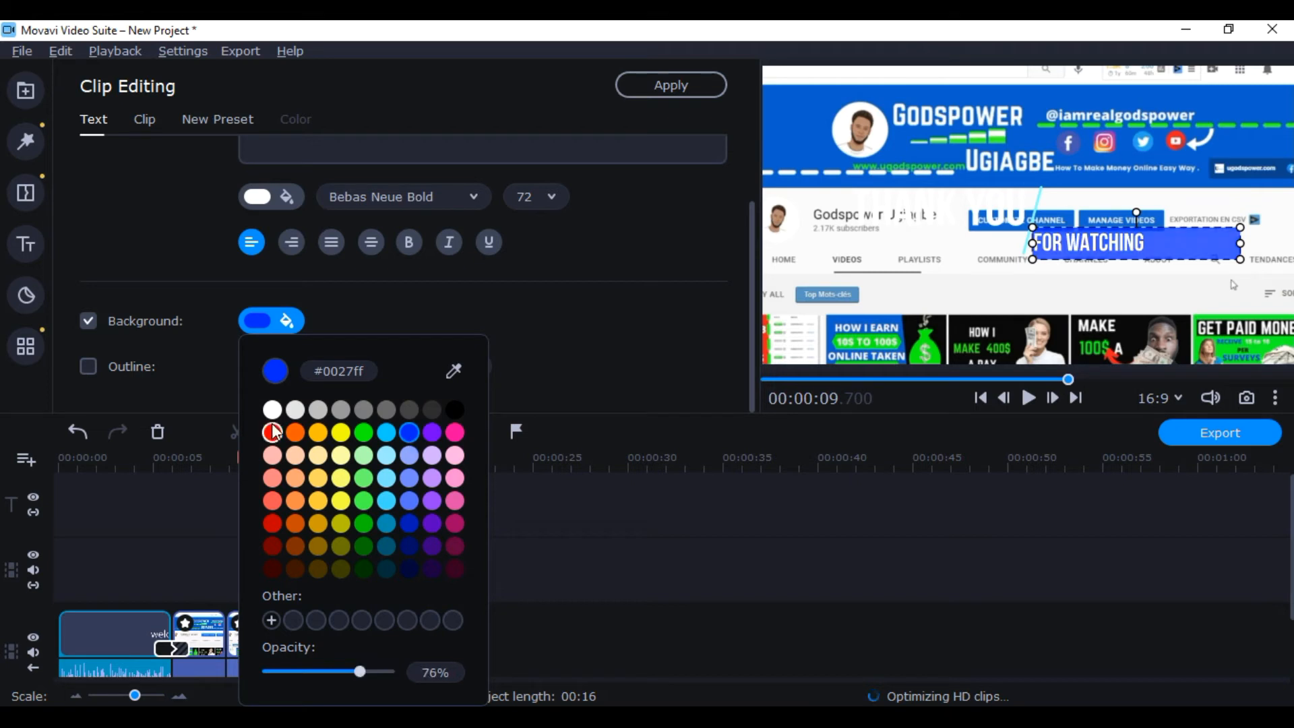
left_click(272, 433)
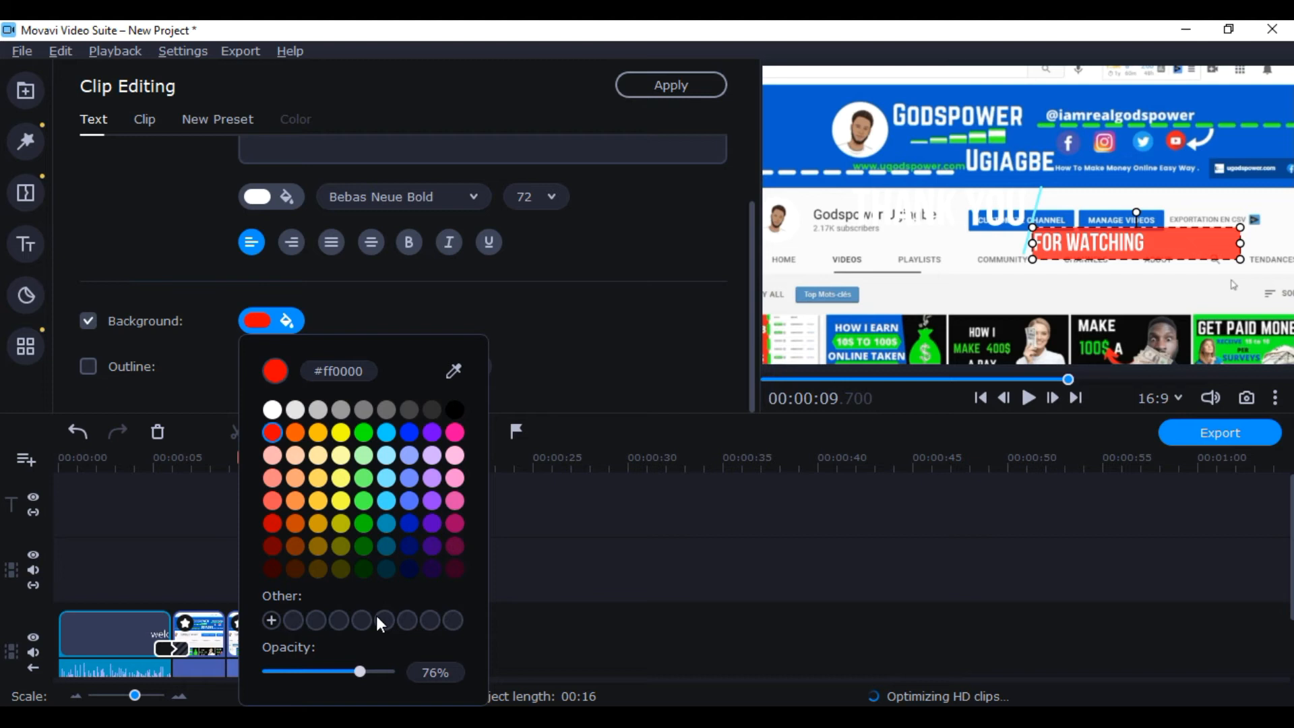
left_click_drag(360, 671, 398, 670)
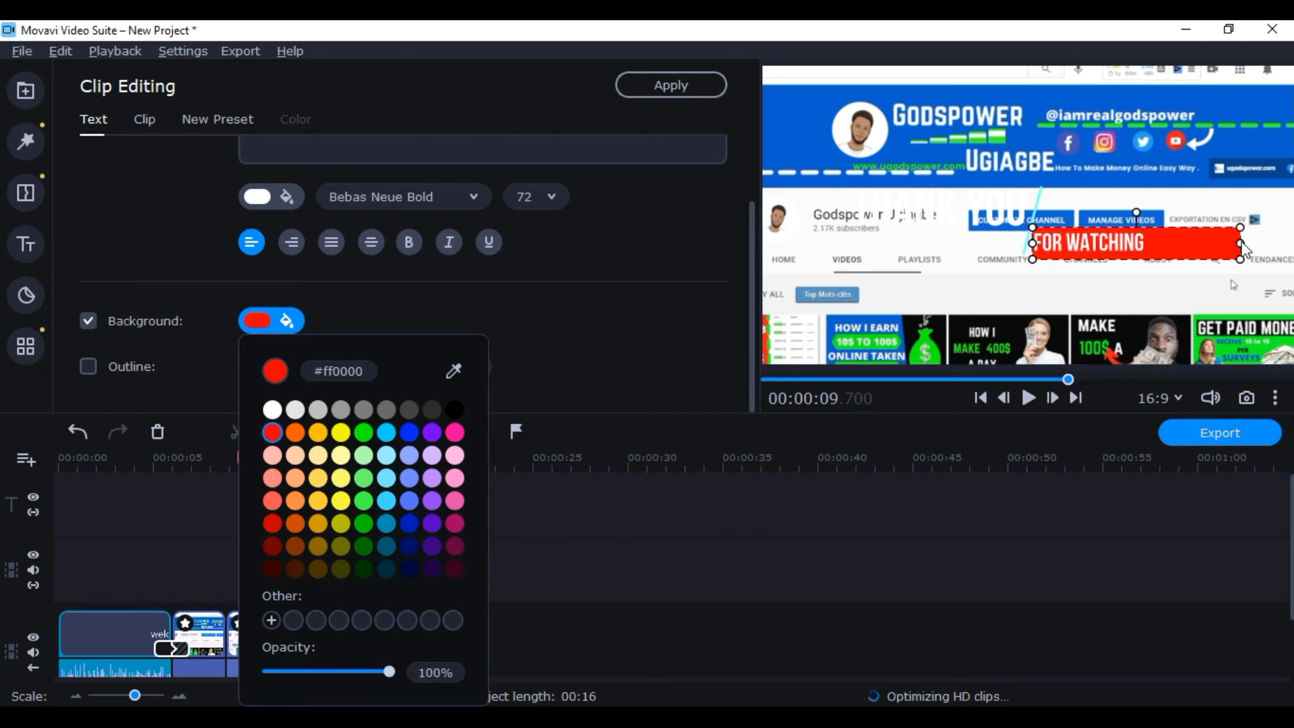
left_click_drag(1243, 246, 1153, 256)
Give the THANK YOU line a red #ff0000 background
left_click(953, 194)
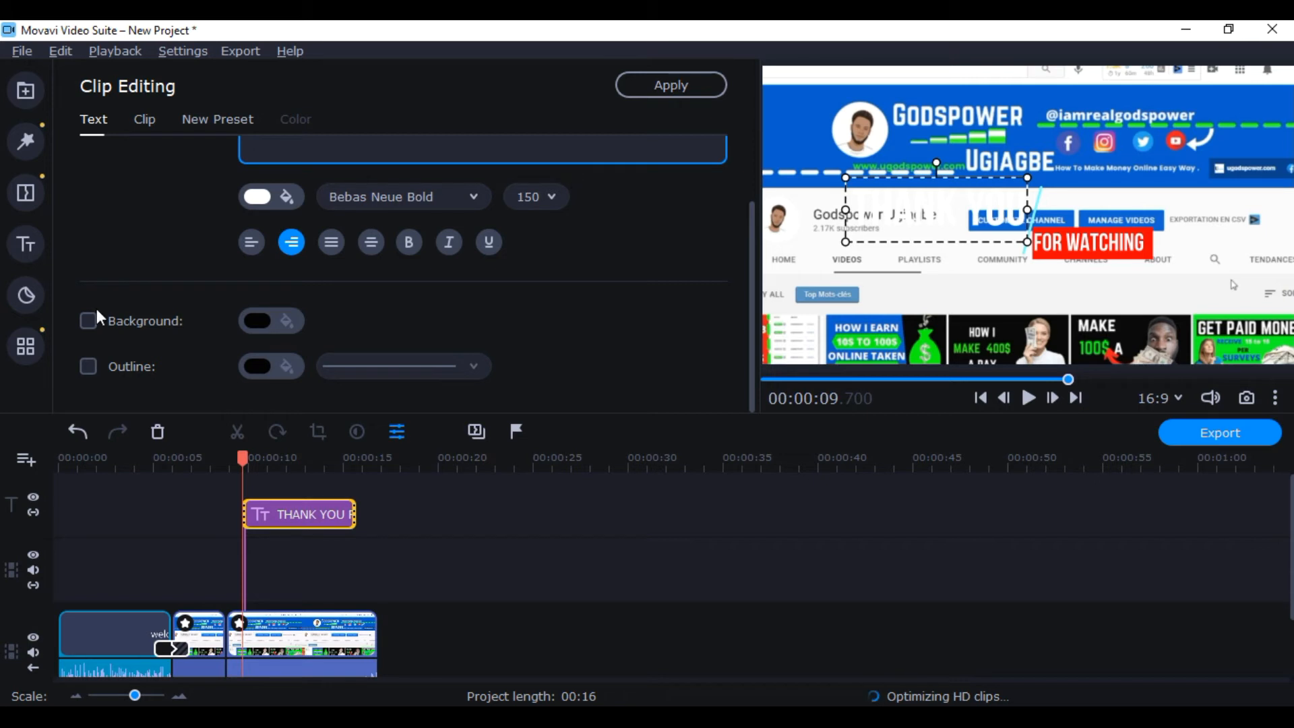
left_click(912, 200)
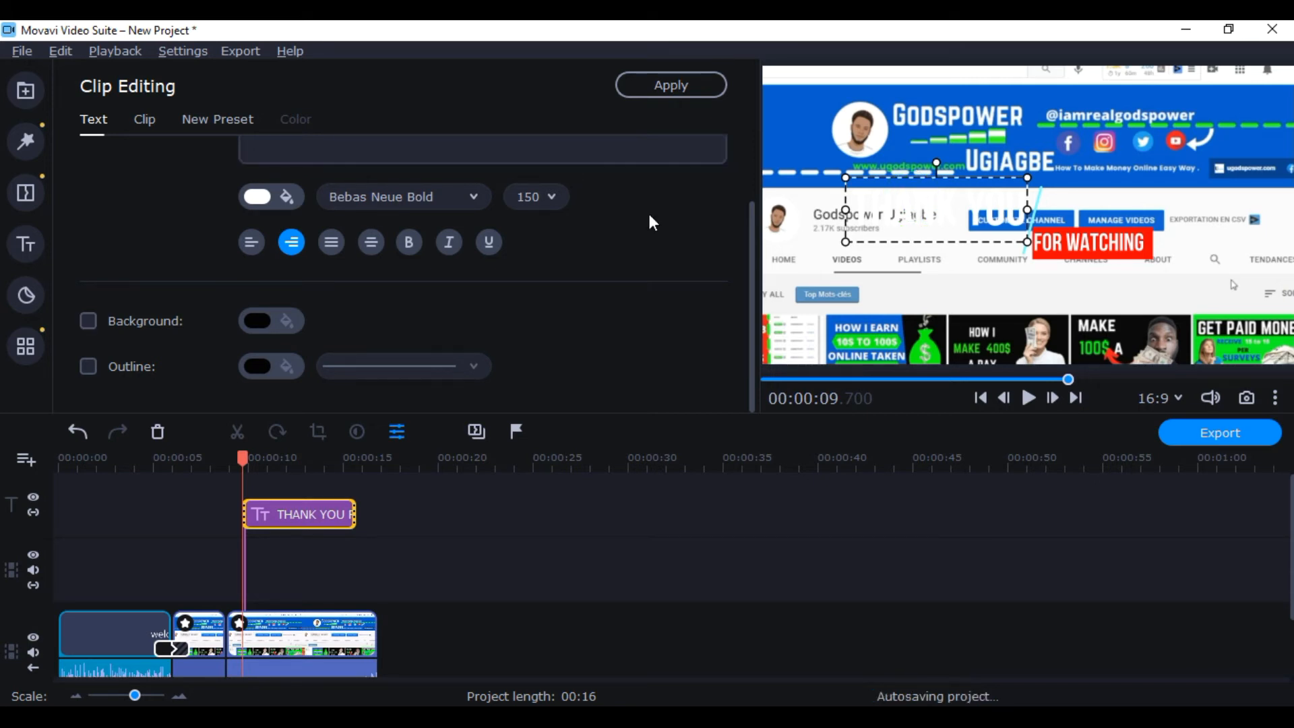
left_click(87, 319)
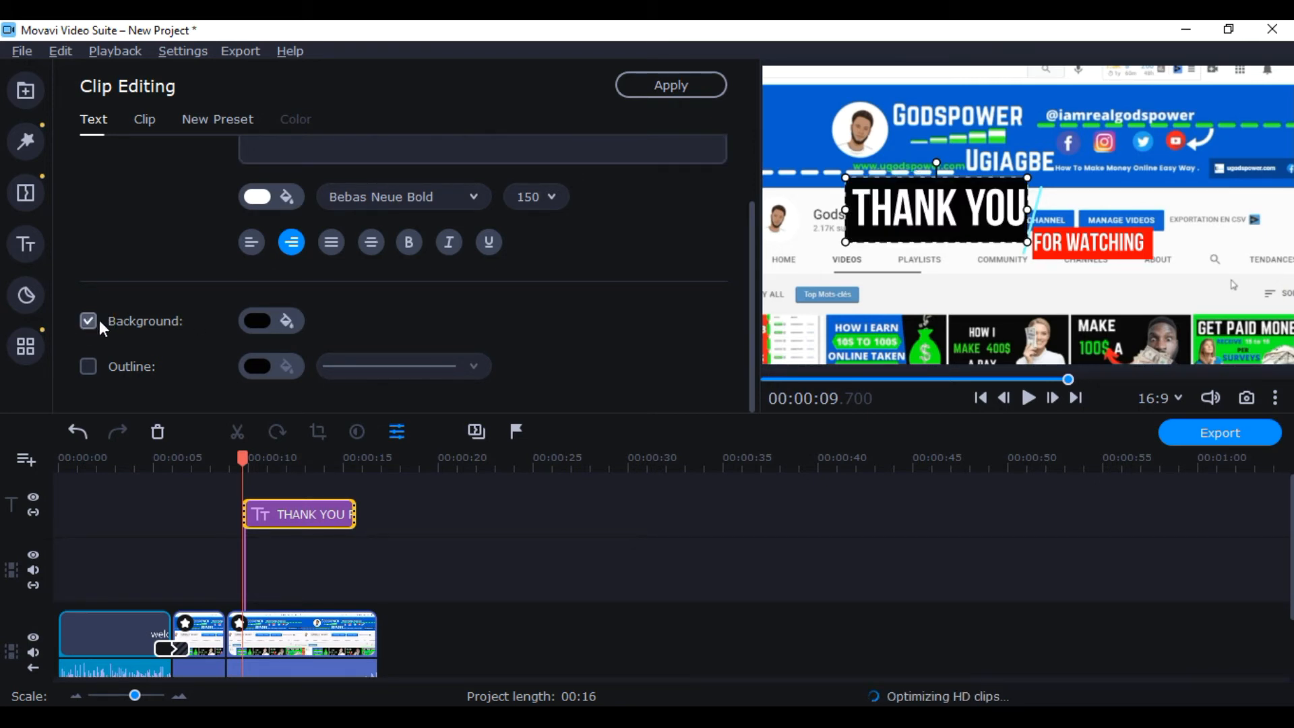
left_click(253, 323)
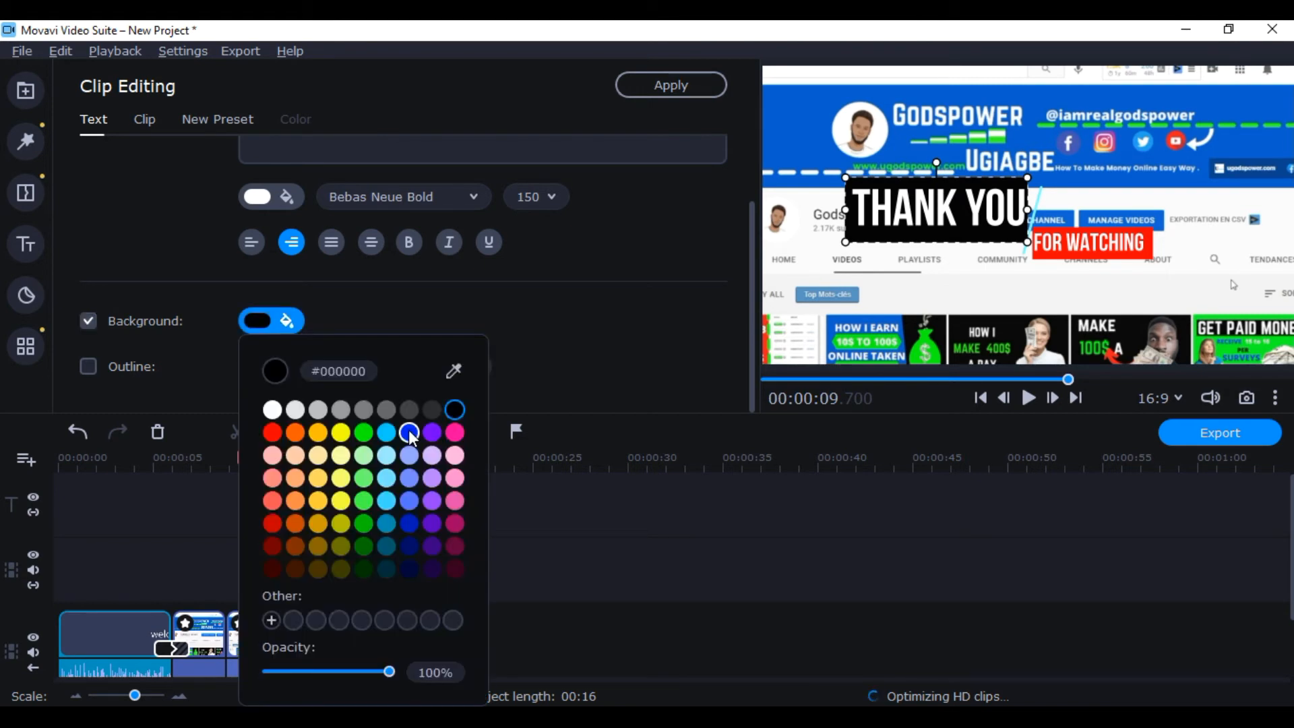
left_click(408, 431)
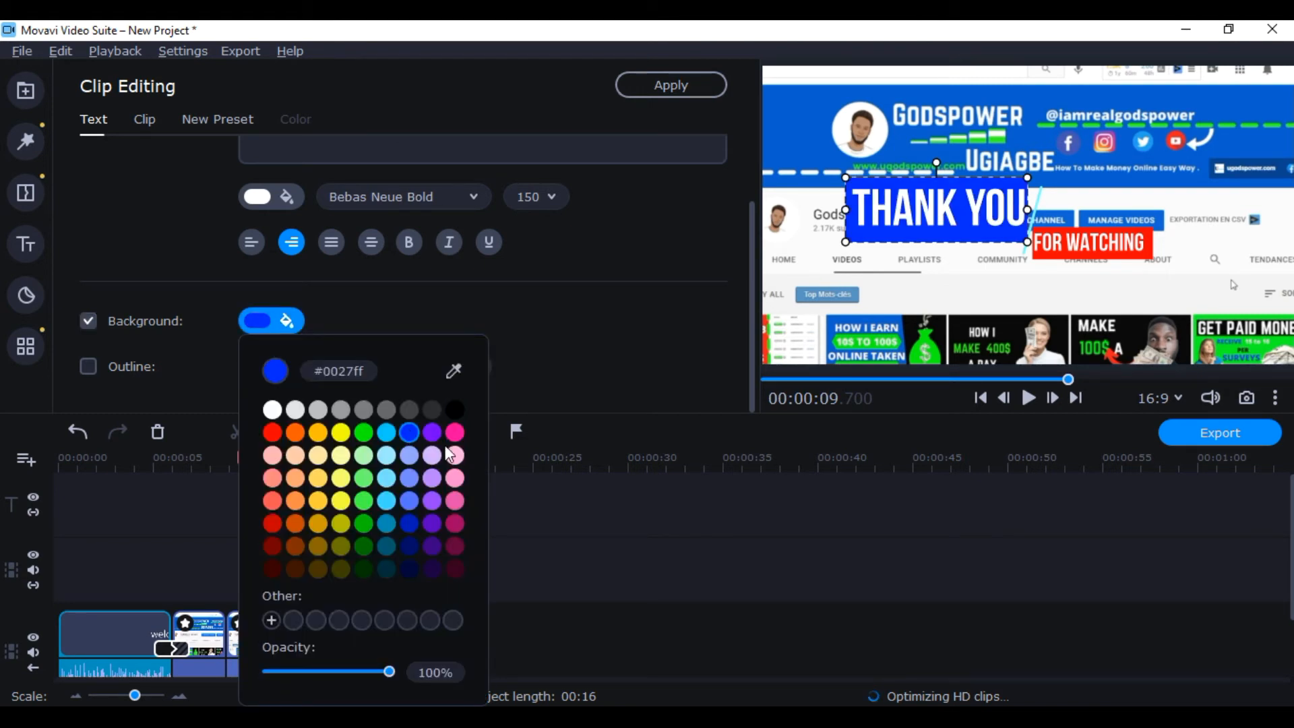
left_click(273, 432)
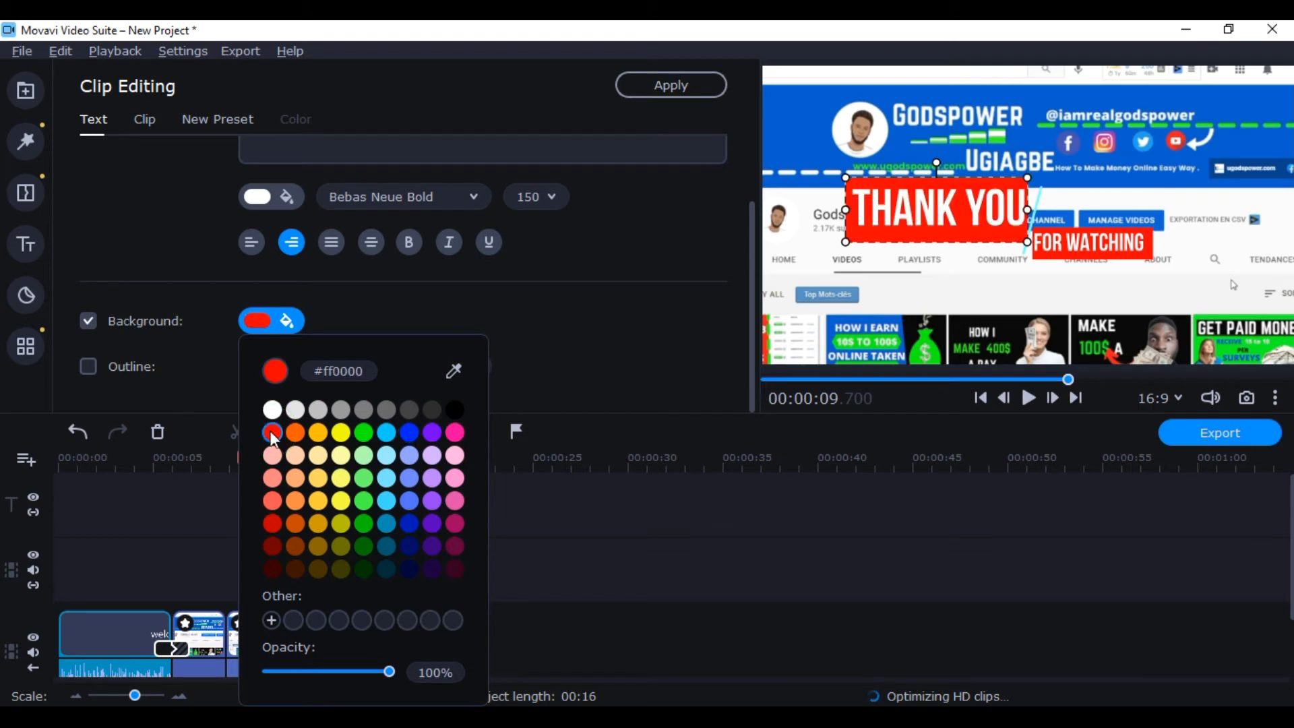
Set the THANK YOU line's font to Akrobat ExtraBold and widen its text box so the words fit on one line
left_click(459, 197)
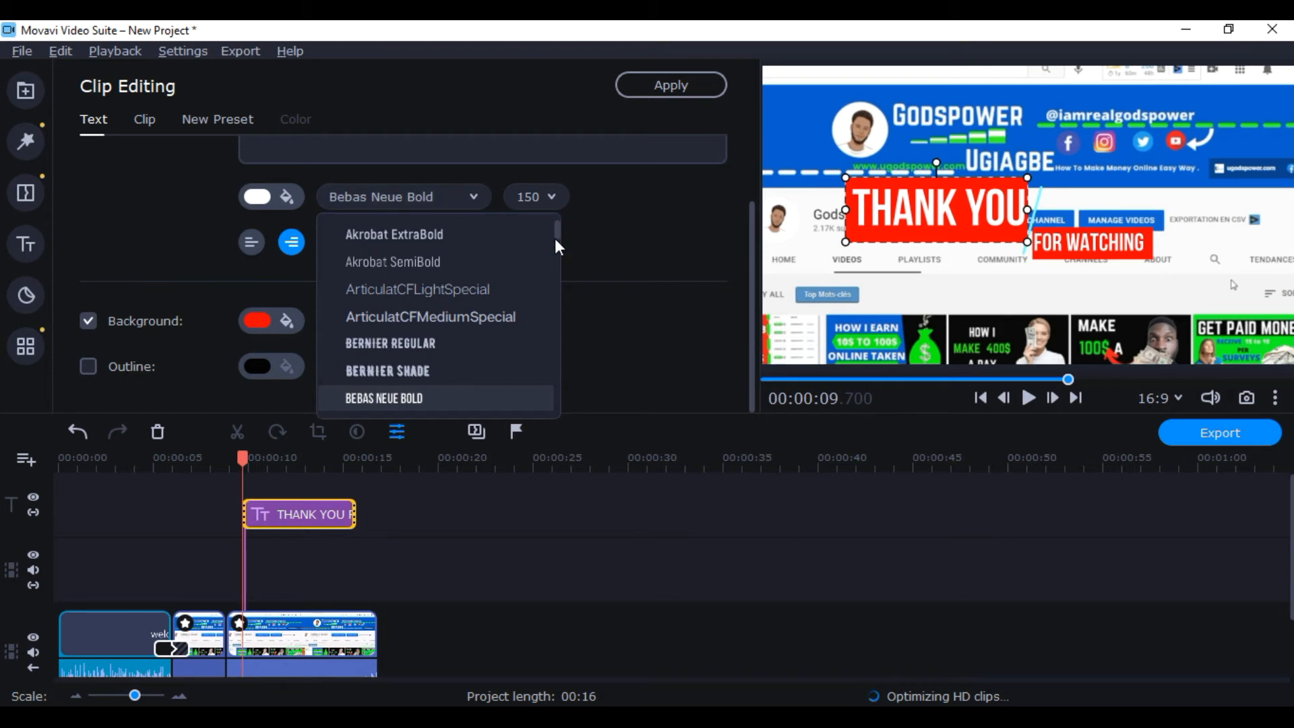
left_click(461, 313)
left_click(474, 195)
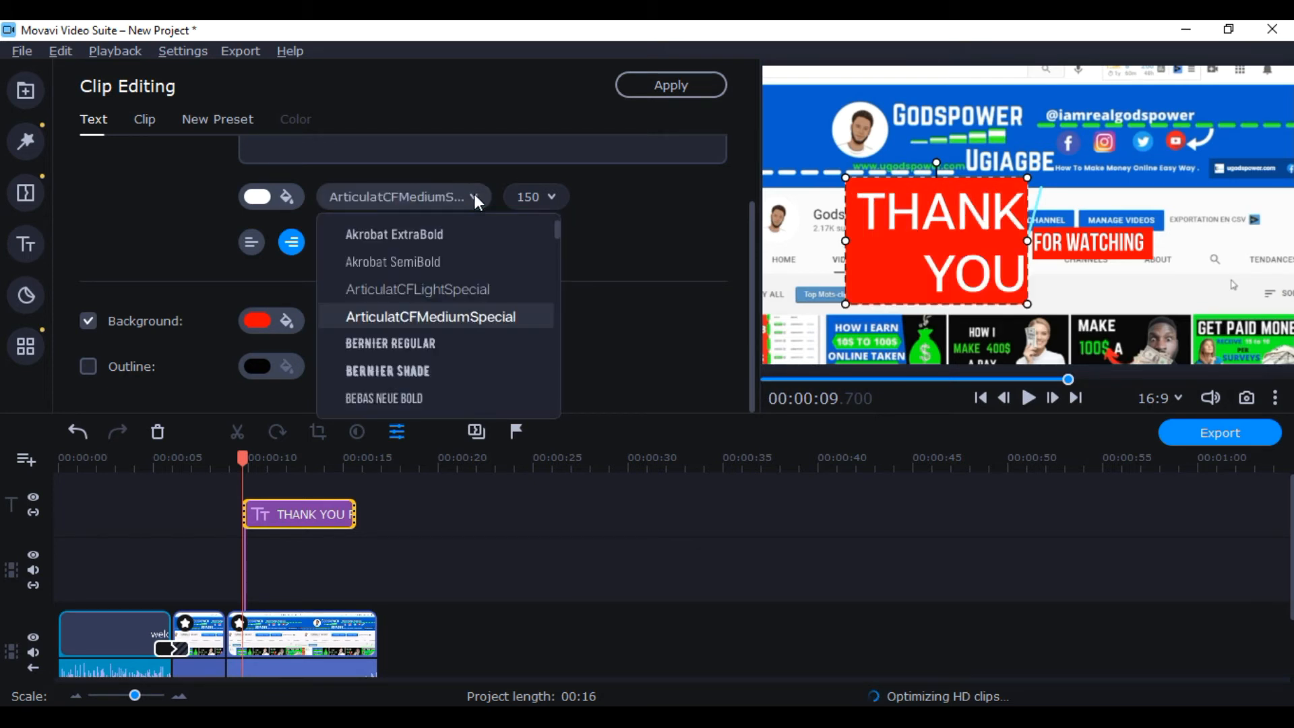
left_click(447, 264)
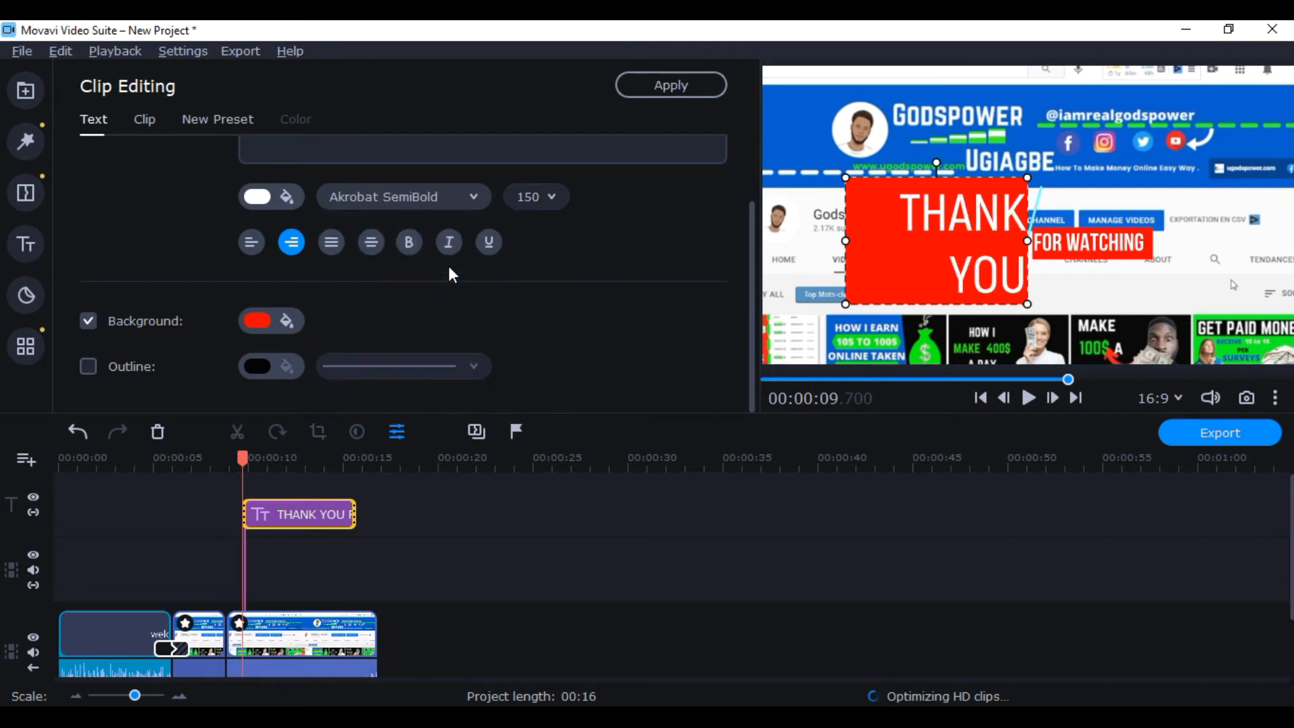
left_click(472, 196)
left_click(451, 229)
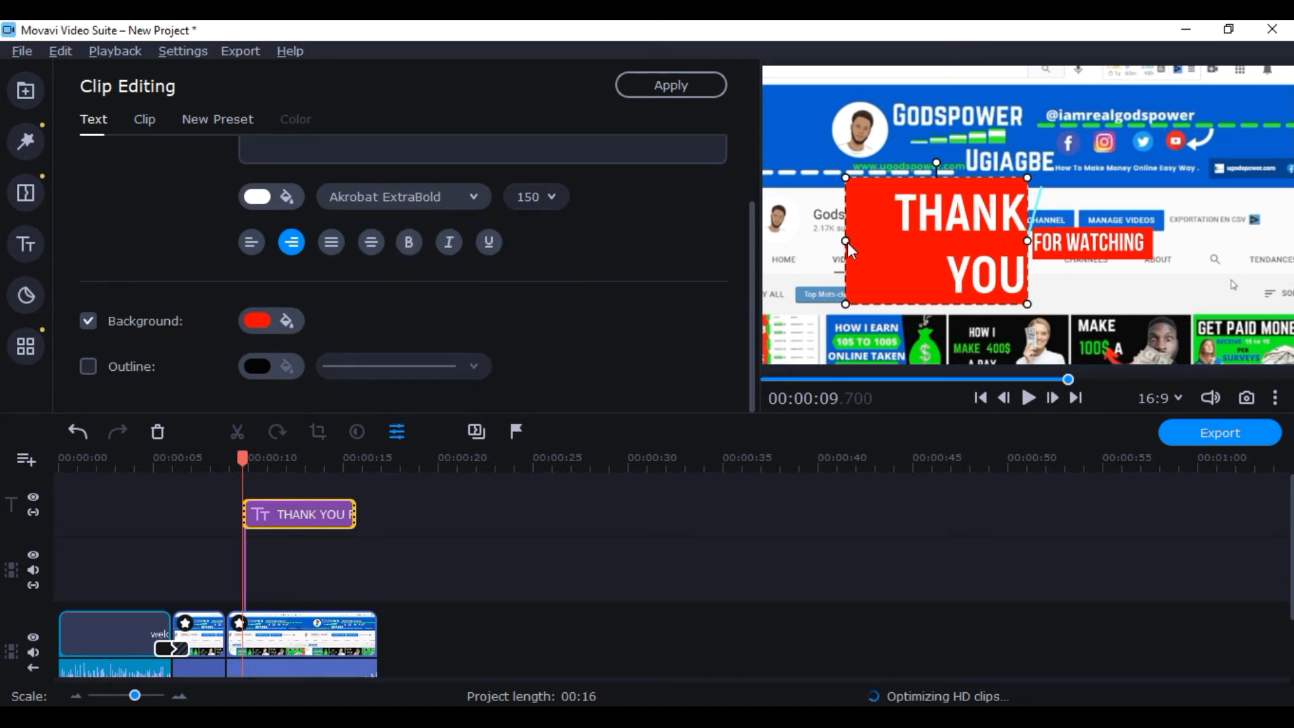
left_click_drag(846, 241, 800, 237)
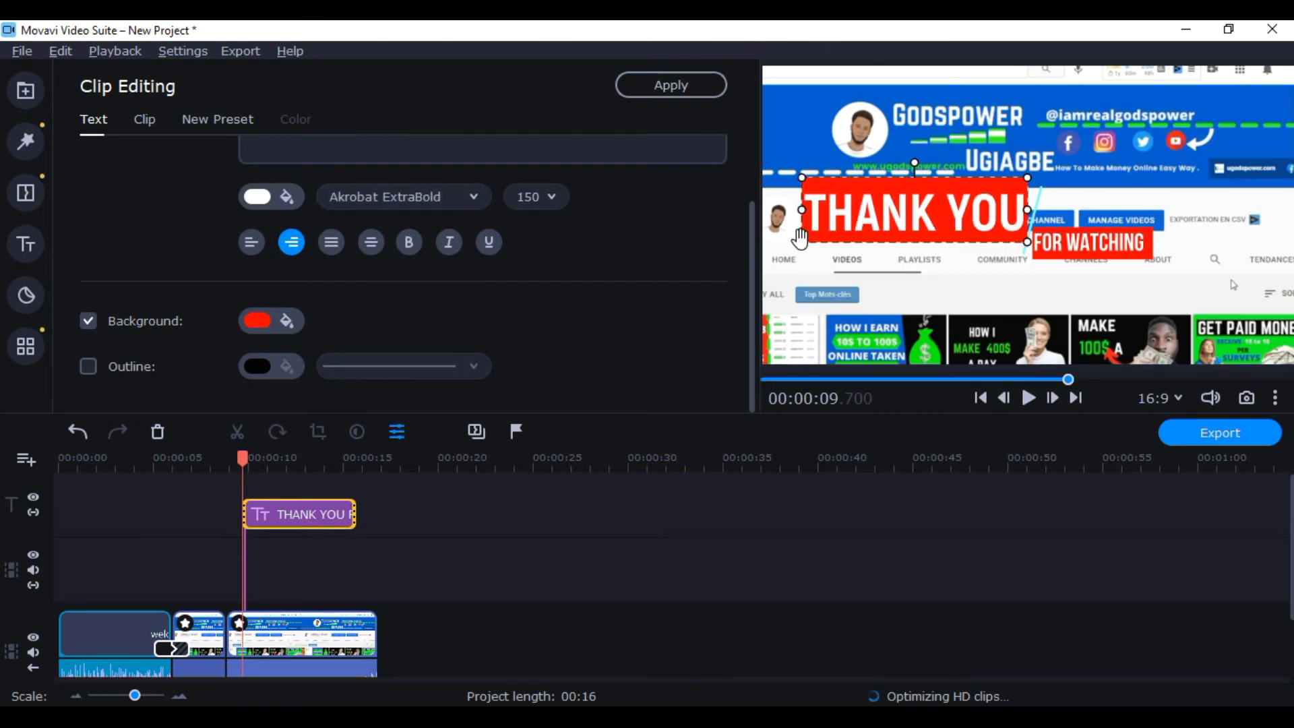
Recolor the title's slanted line decoration green #00ff00, comparing it with black, and apply the title edits
left_click(1038, 197)
mouse_move(1037, 221)
left_mouse_down()
mouse_move(1056, 221)
mouse_move(1040, 217)
left_mouse_up()
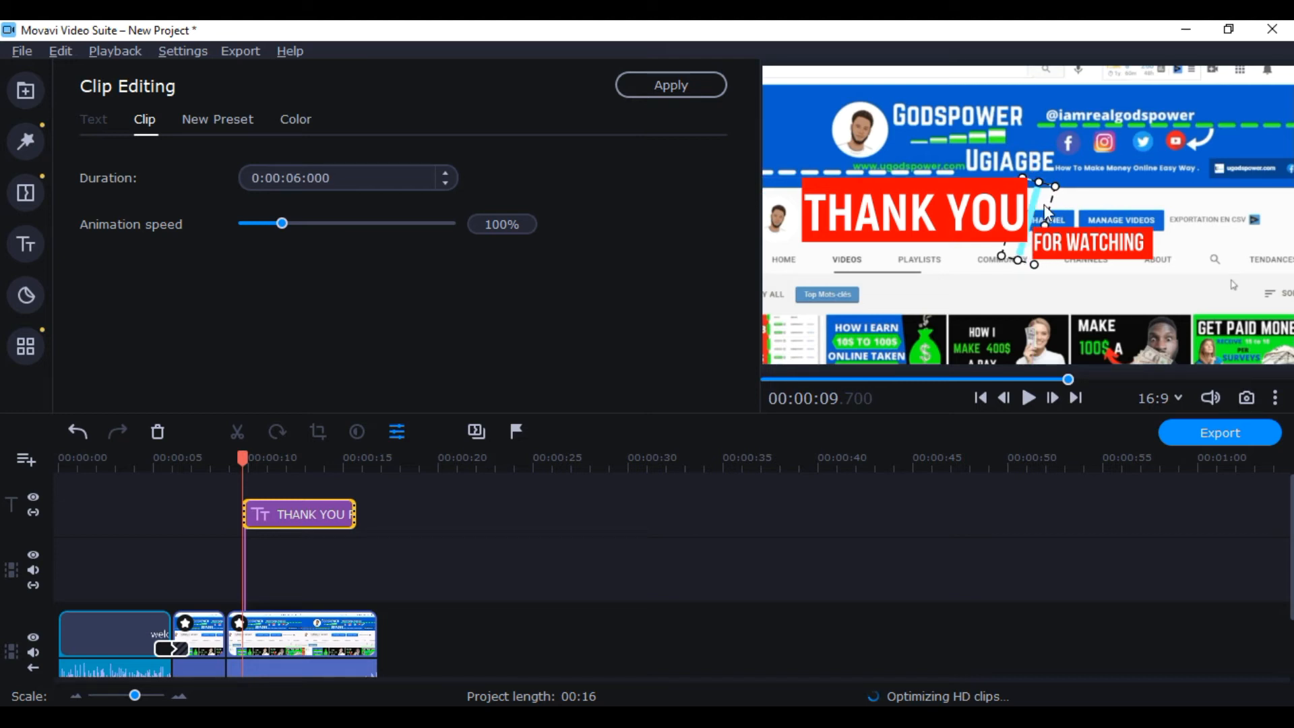
left_click(299, 118)
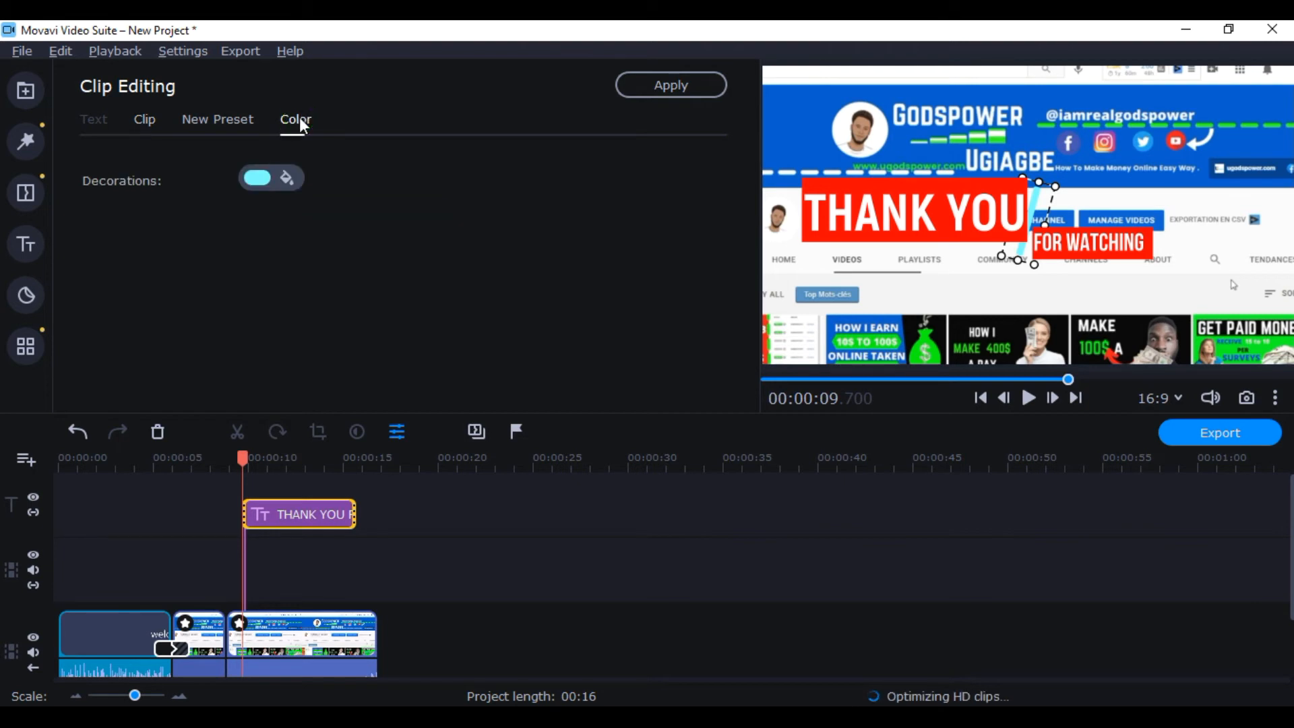
left_click(264, 176)
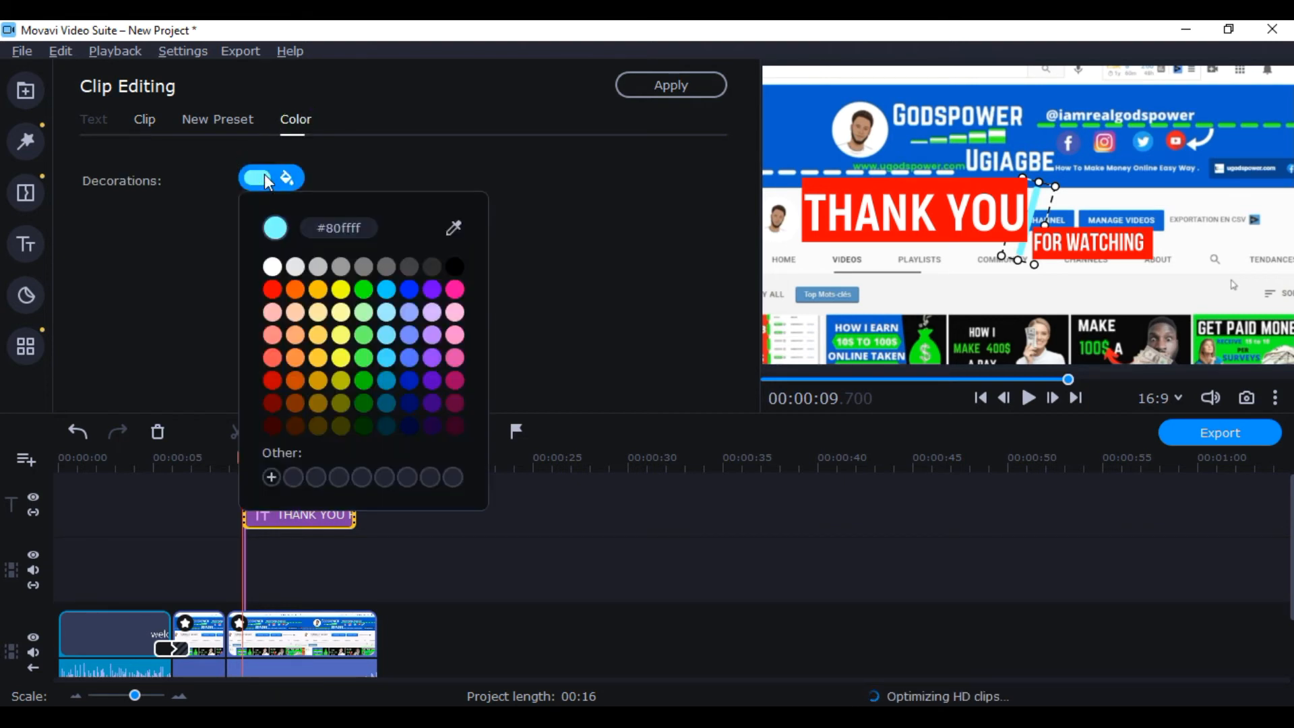
left_click(363, 289)
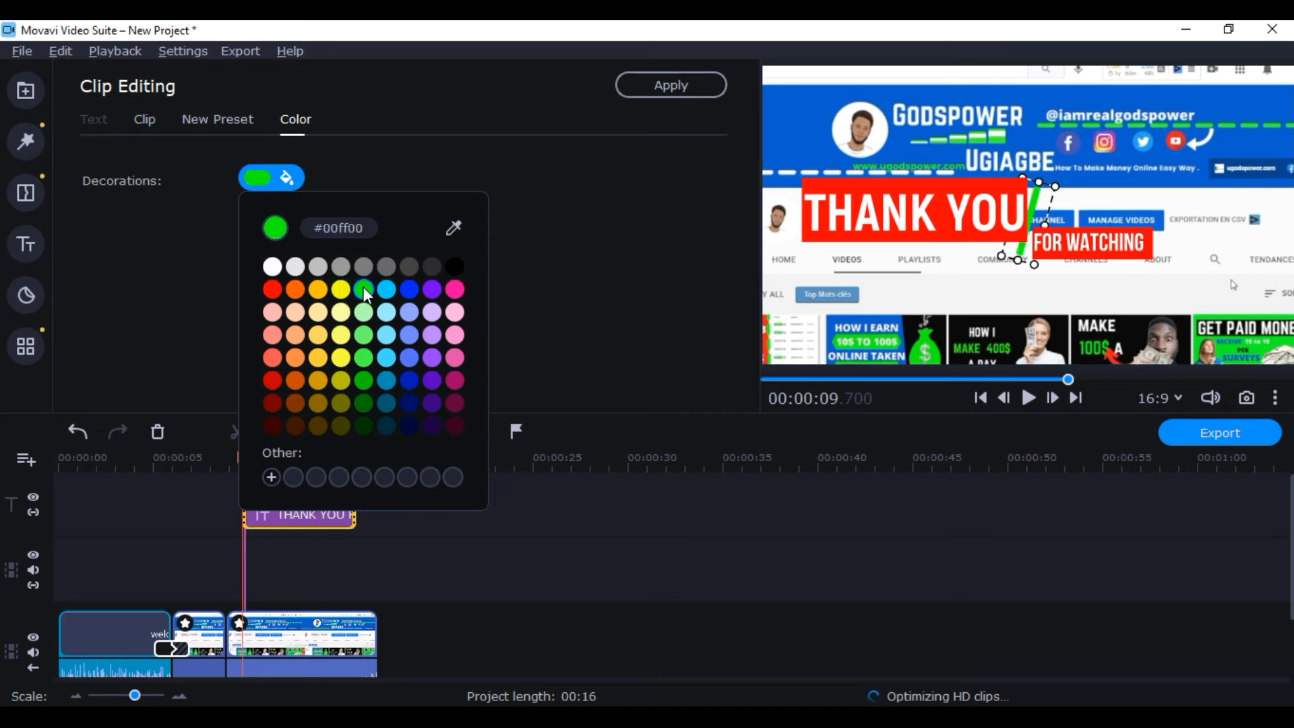
left_click(456, 267)
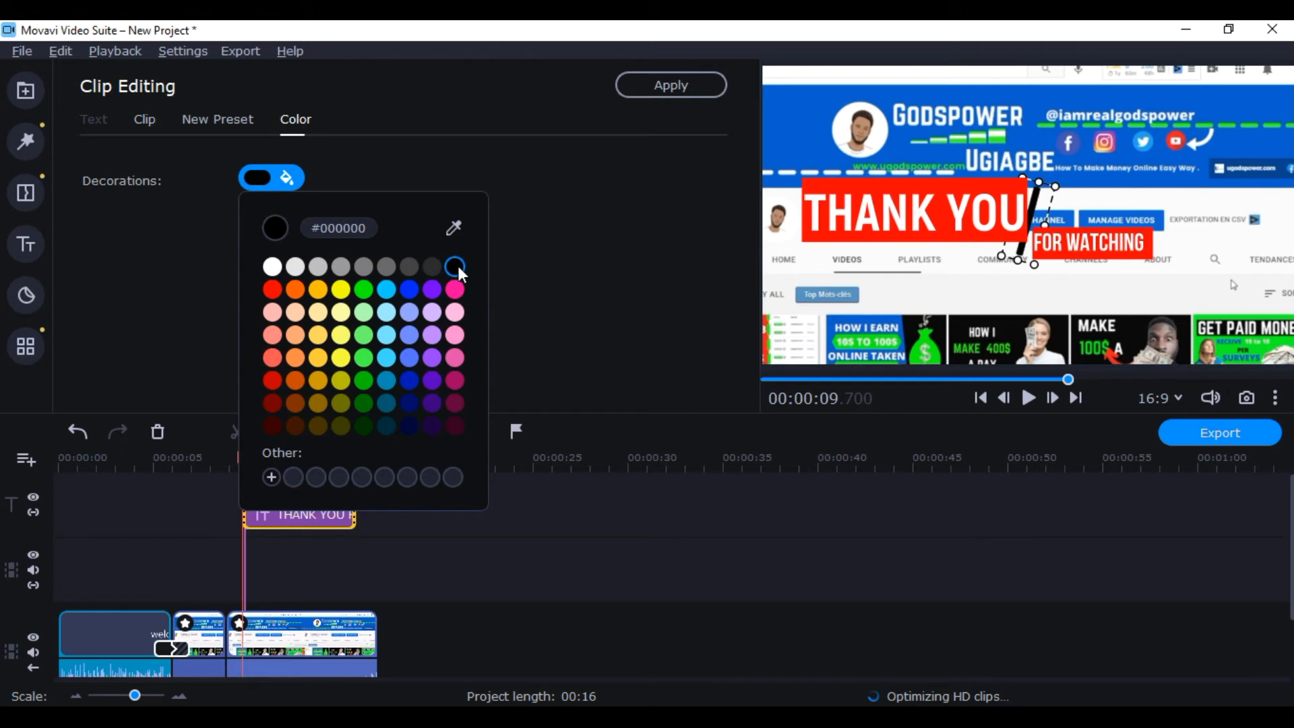
left_click(371, 295)
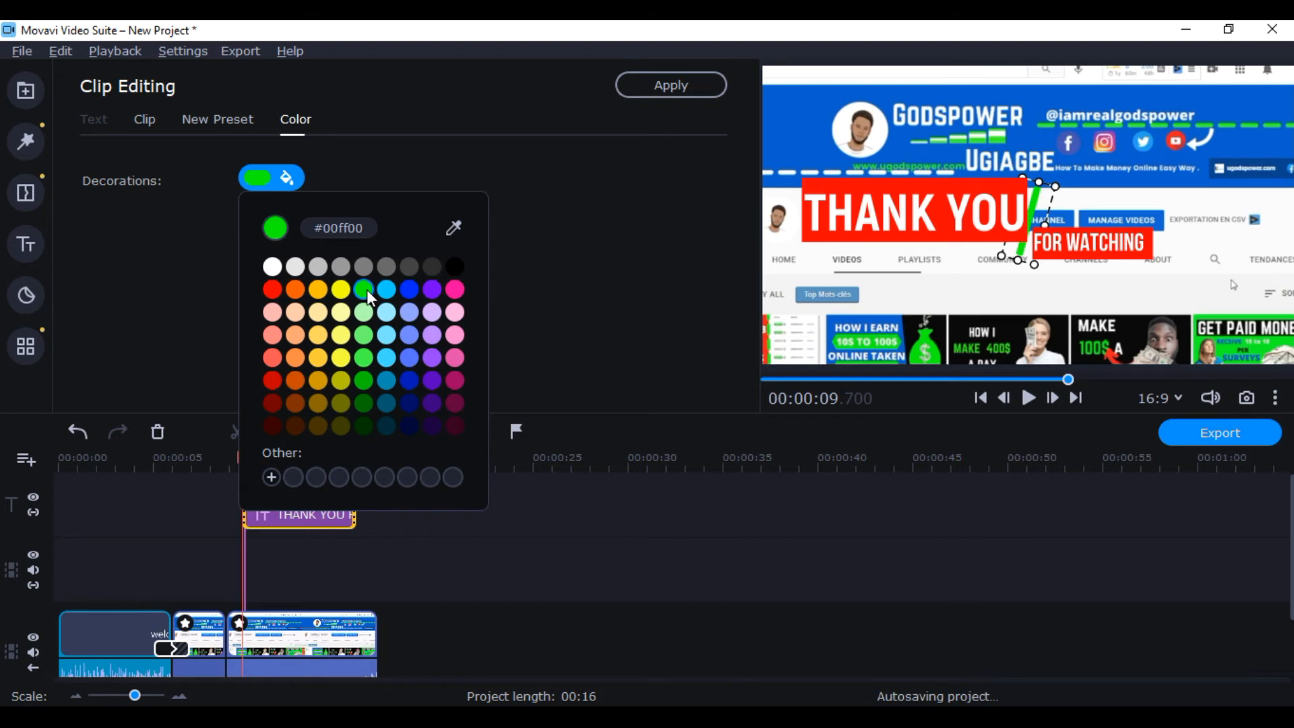
left_click(541, 256)
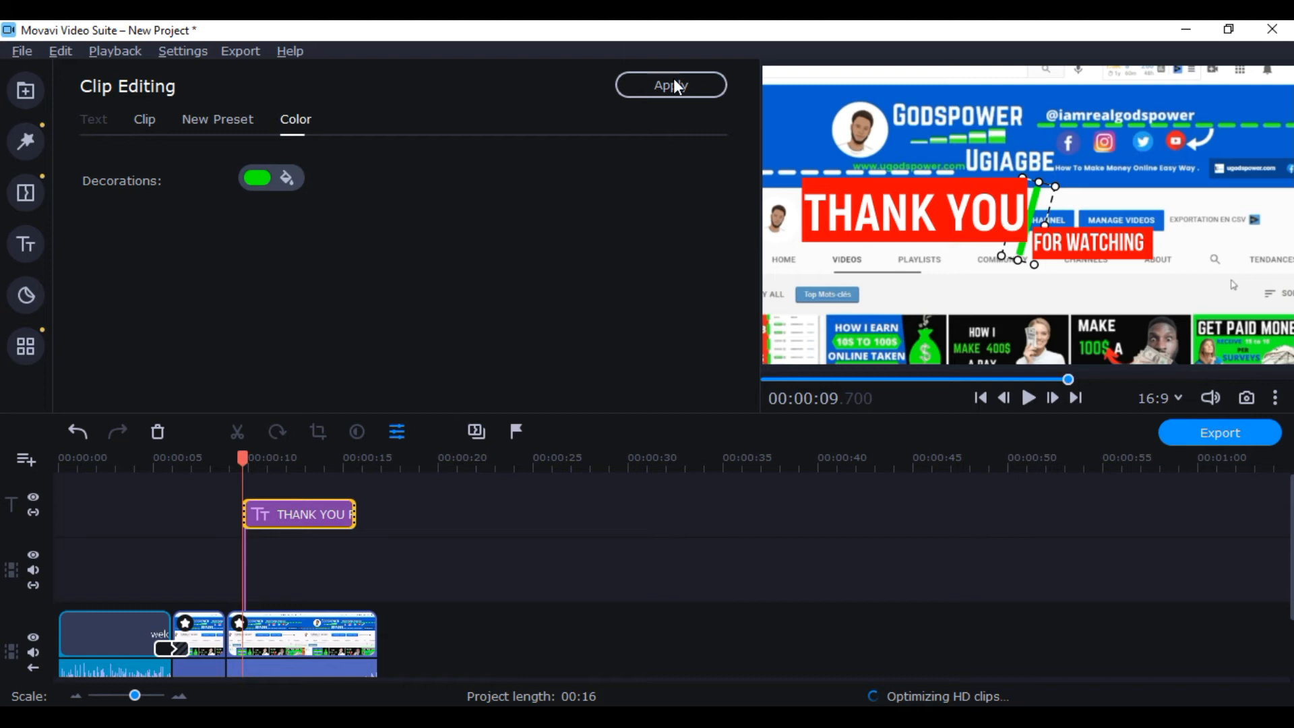
left_click(674, 86)
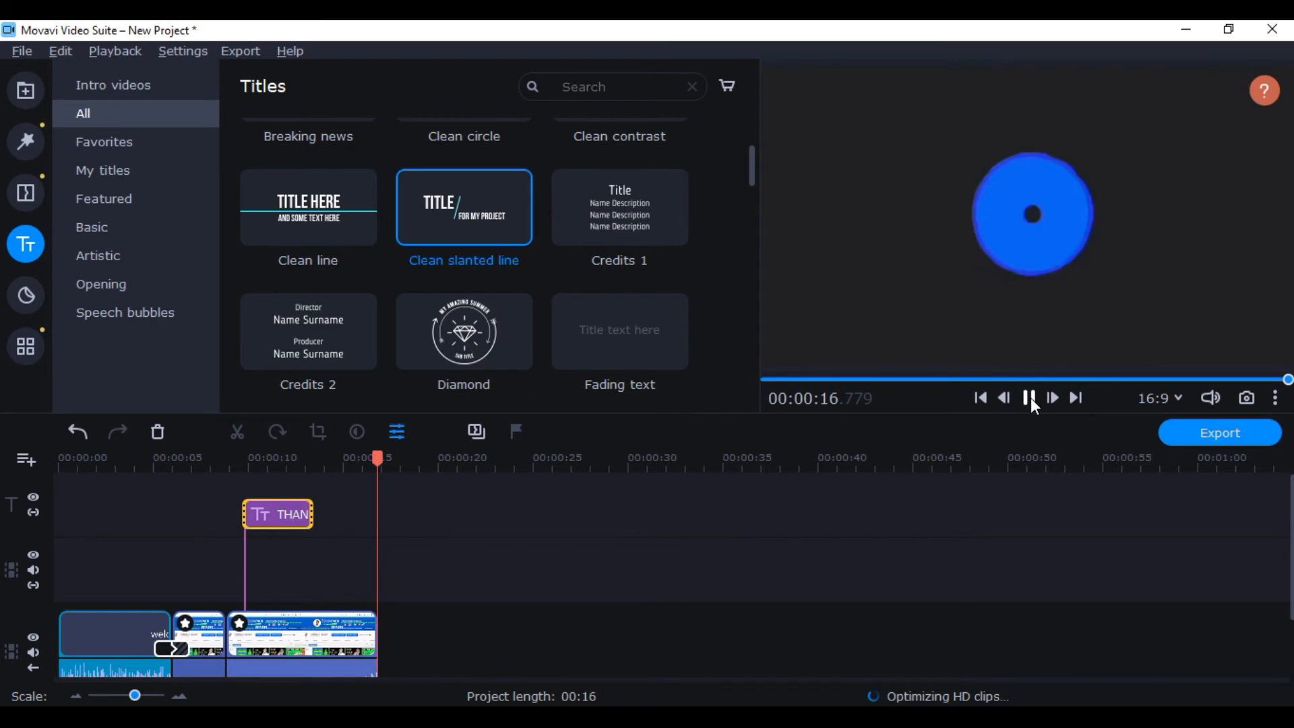
Stop playback, check the saved titles category, and preview the Friendship and Studio title presets
left_click(1029, 397)
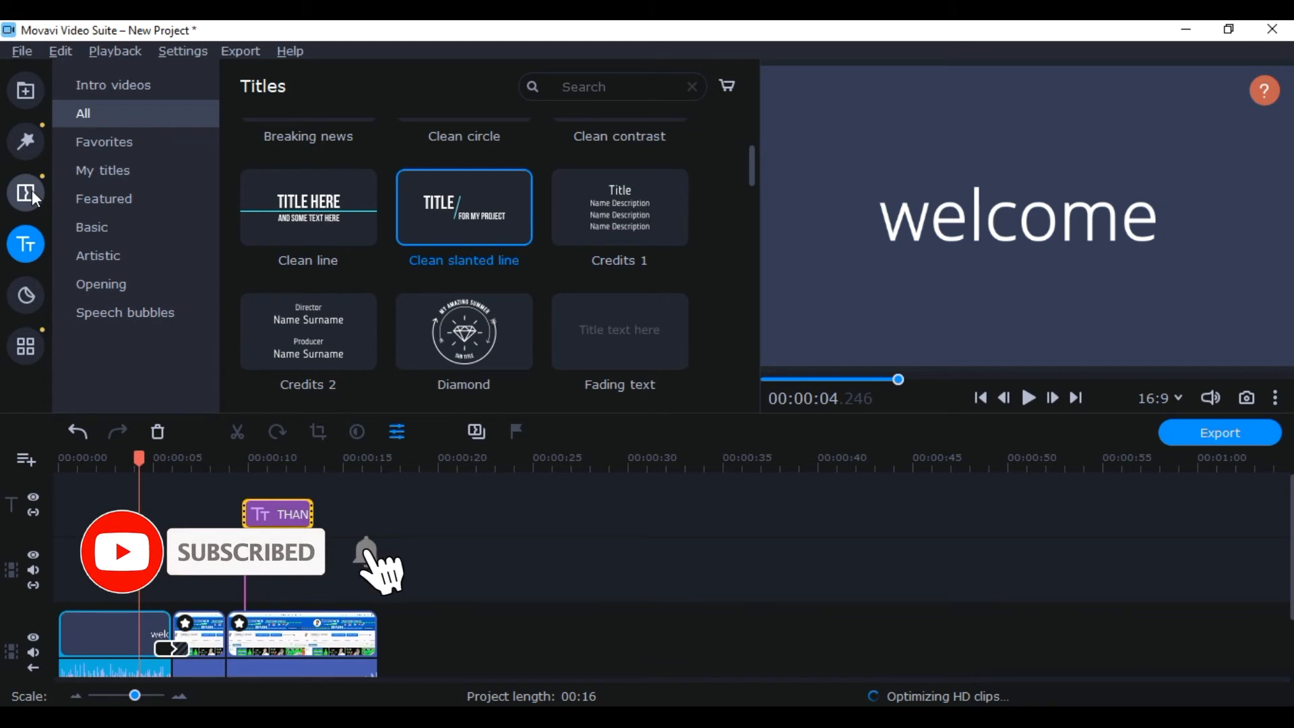
left_click(128, 172)
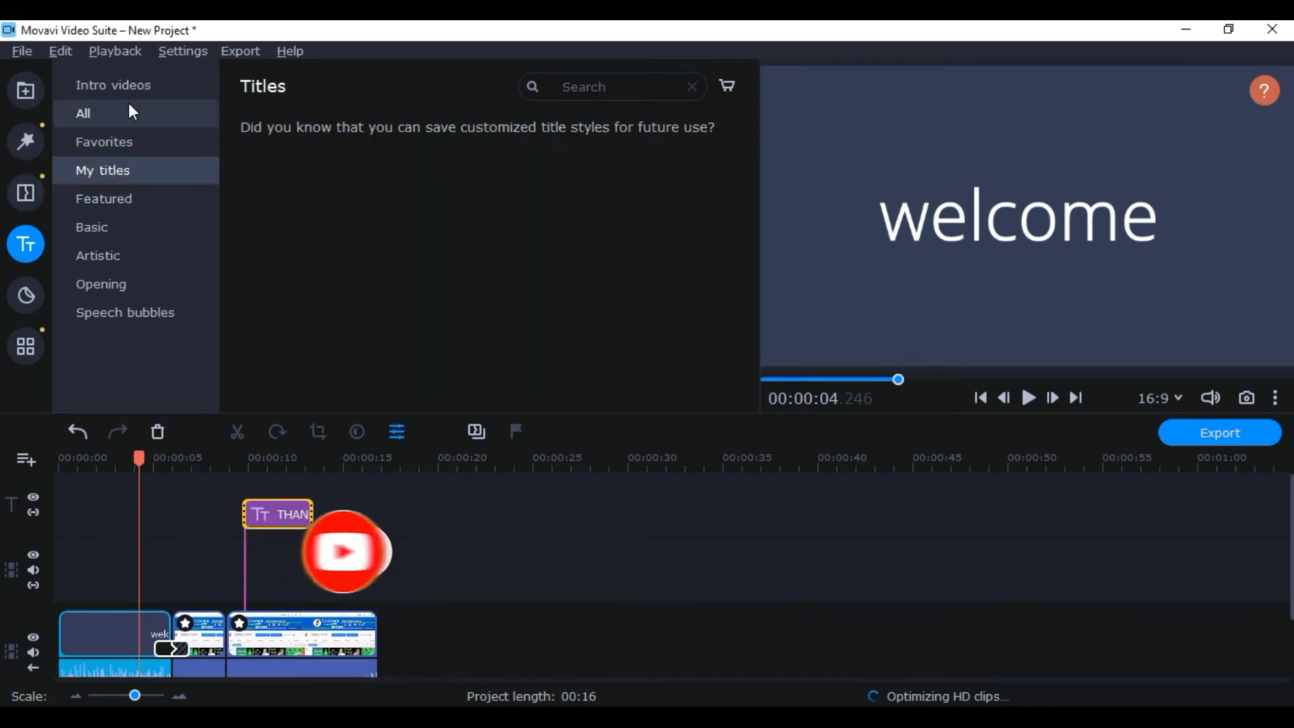
left_click(133, 122)
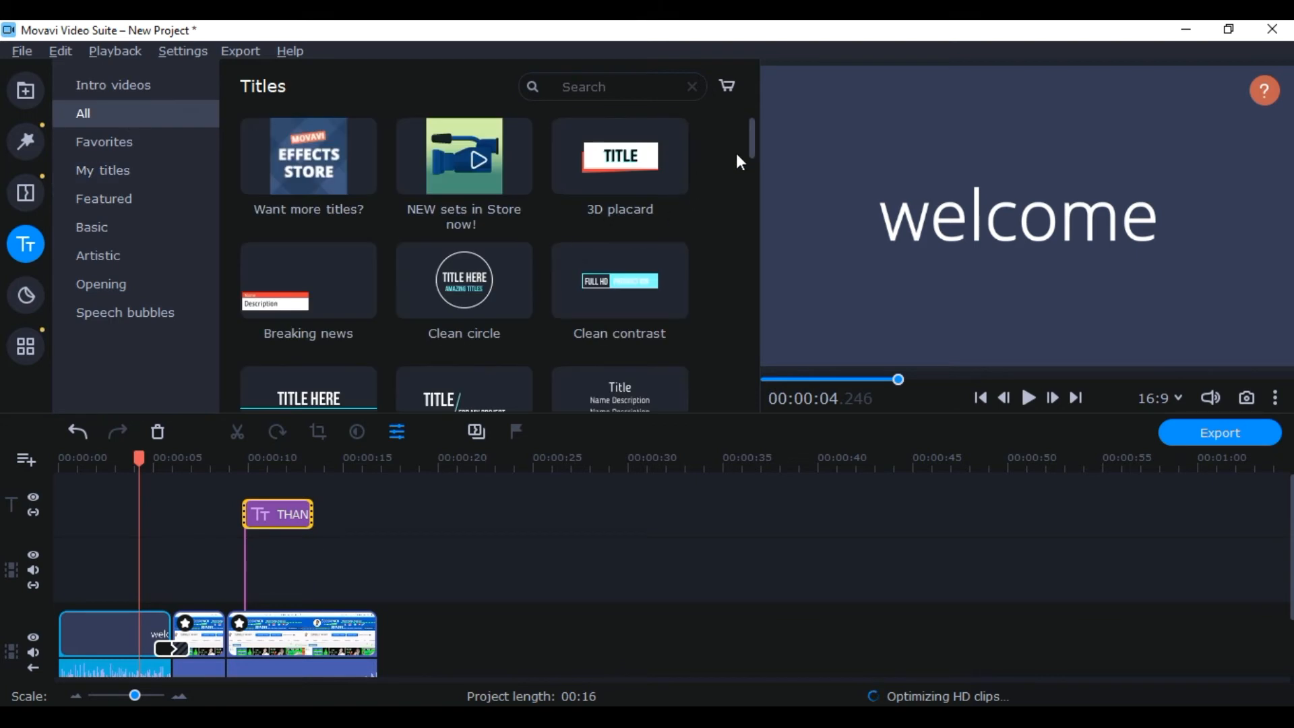
left_click_drag(752, 143, 750, 191)
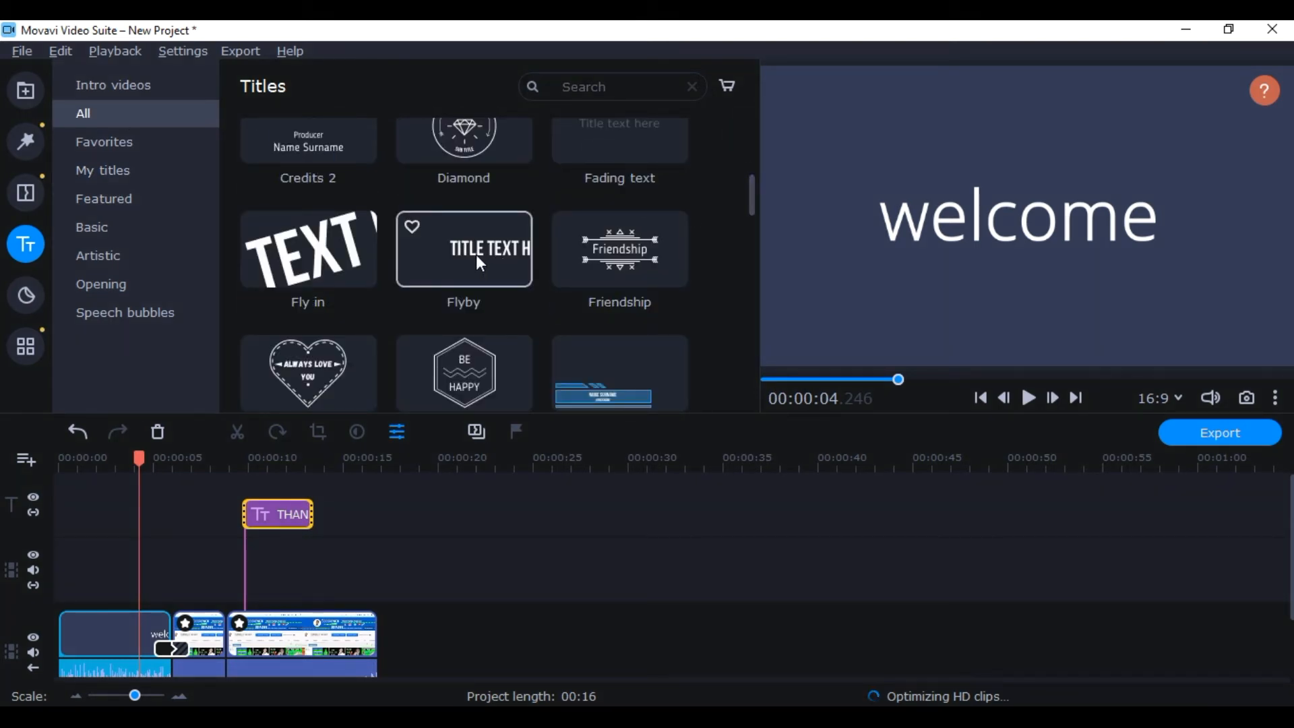
left_click(609, 267)
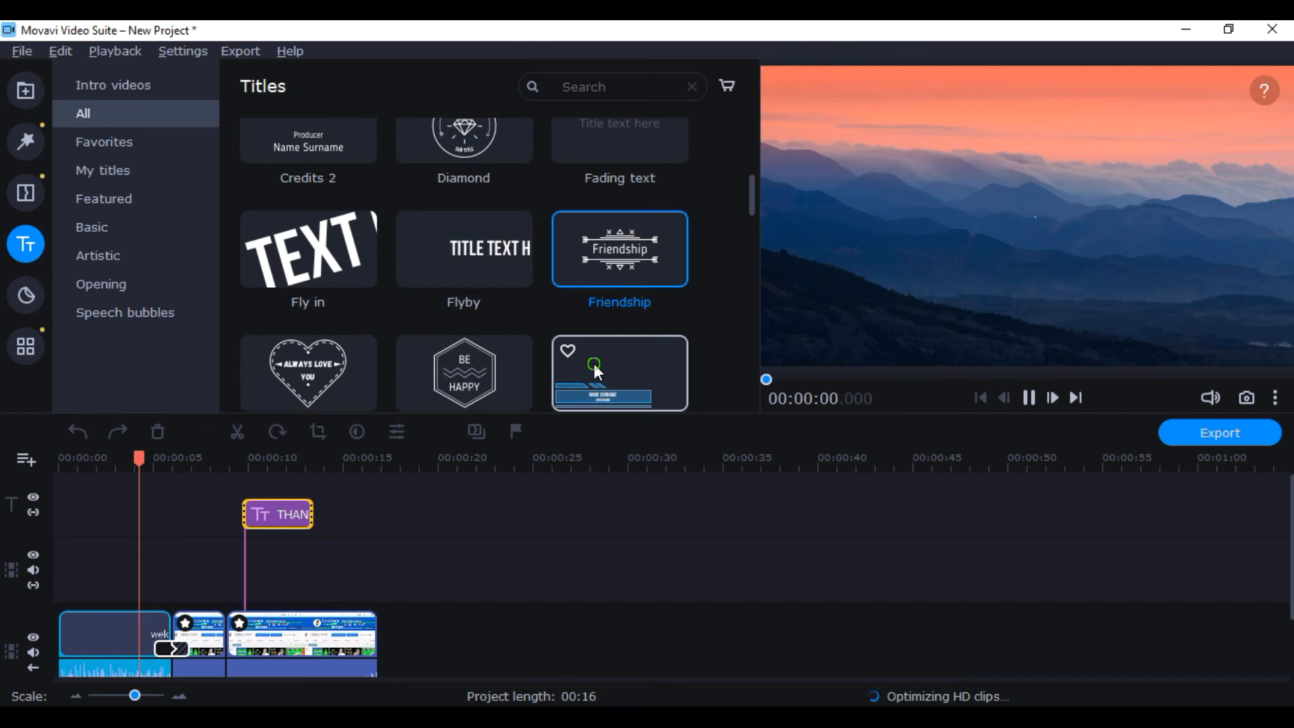
left_click_drag(751, 197, 740, 310)
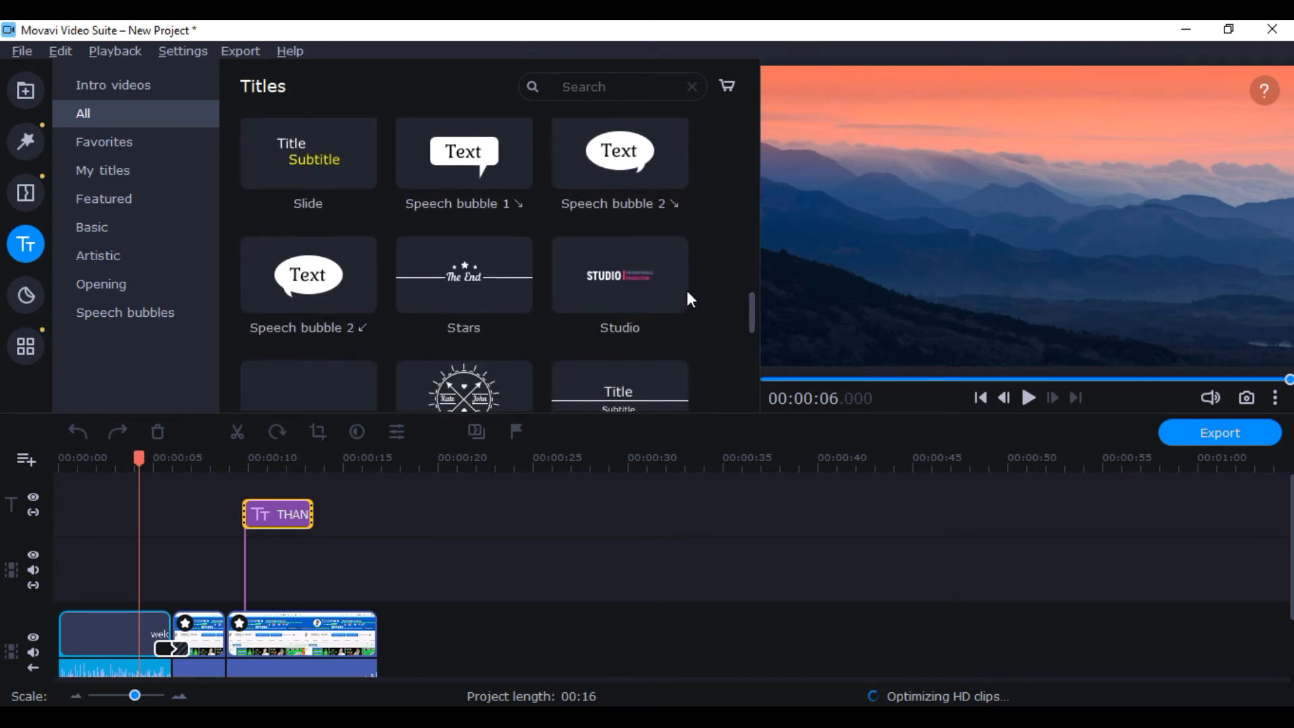
left_click(638, 280)
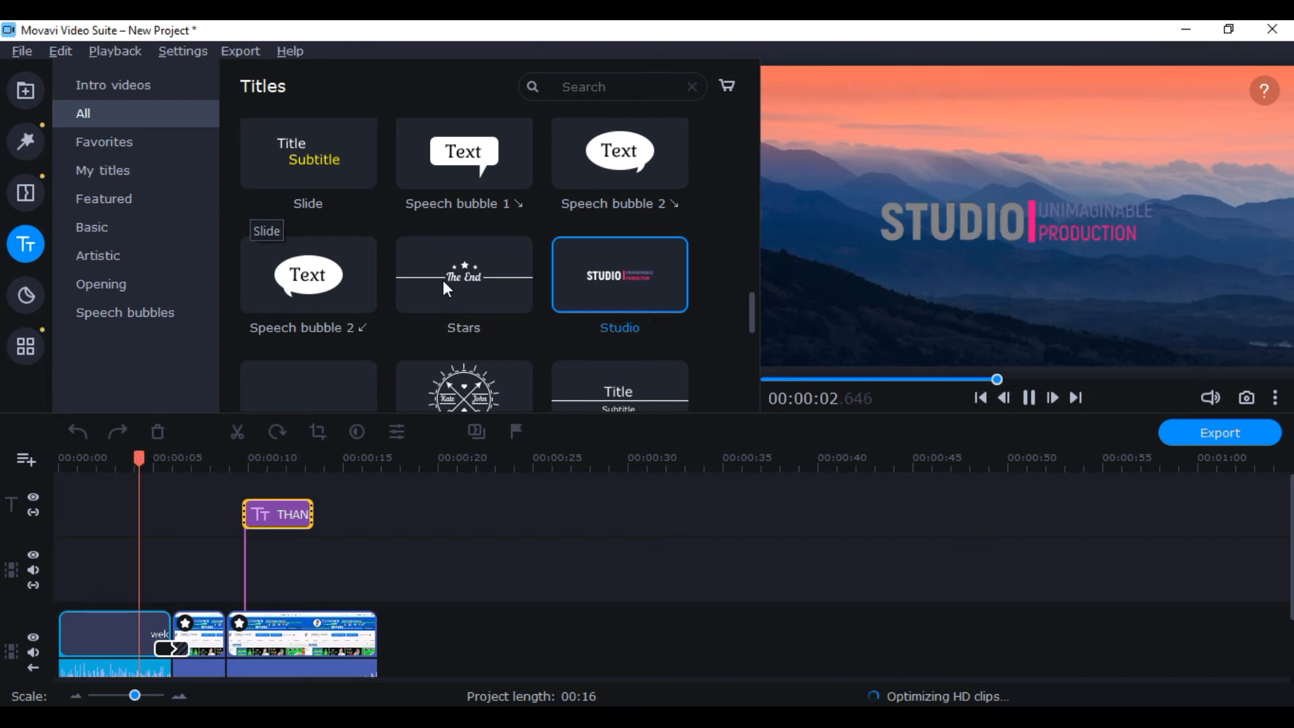
Shorten the thank-you title clip to 2.950 seconds and move it to start at 00:00:10.500
left_click(282, 516)
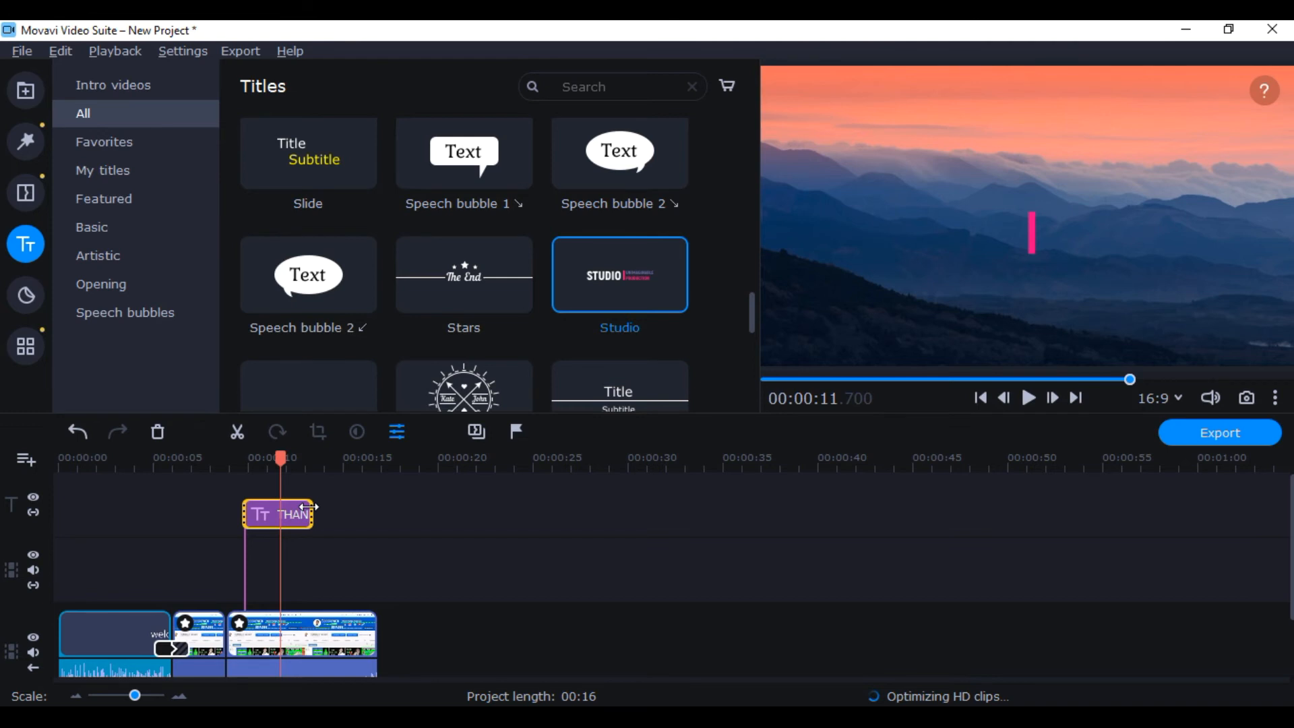
left_click_drag(309, 507, 296, 507)
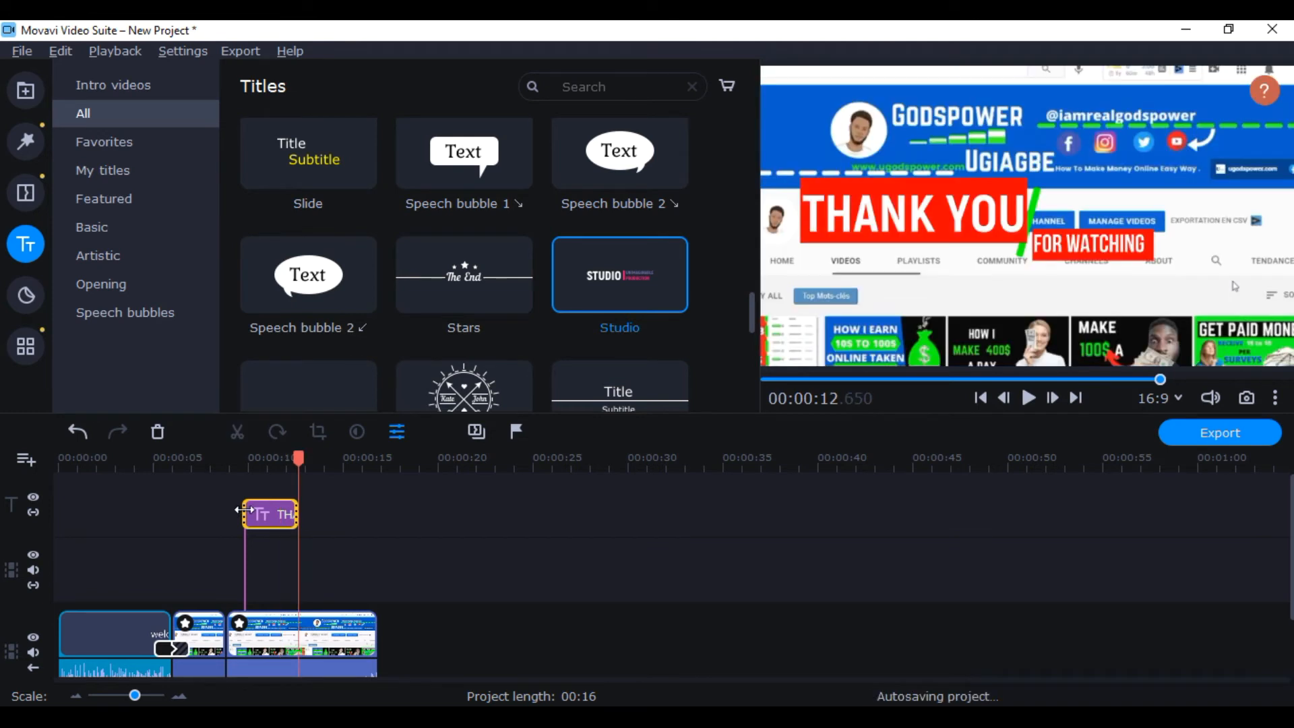
left_click(244, 510)
double_click(262, 510)
left_click_drag(262, 510, 261, 512)
left_click(260, 509)
left_click(260, 509)
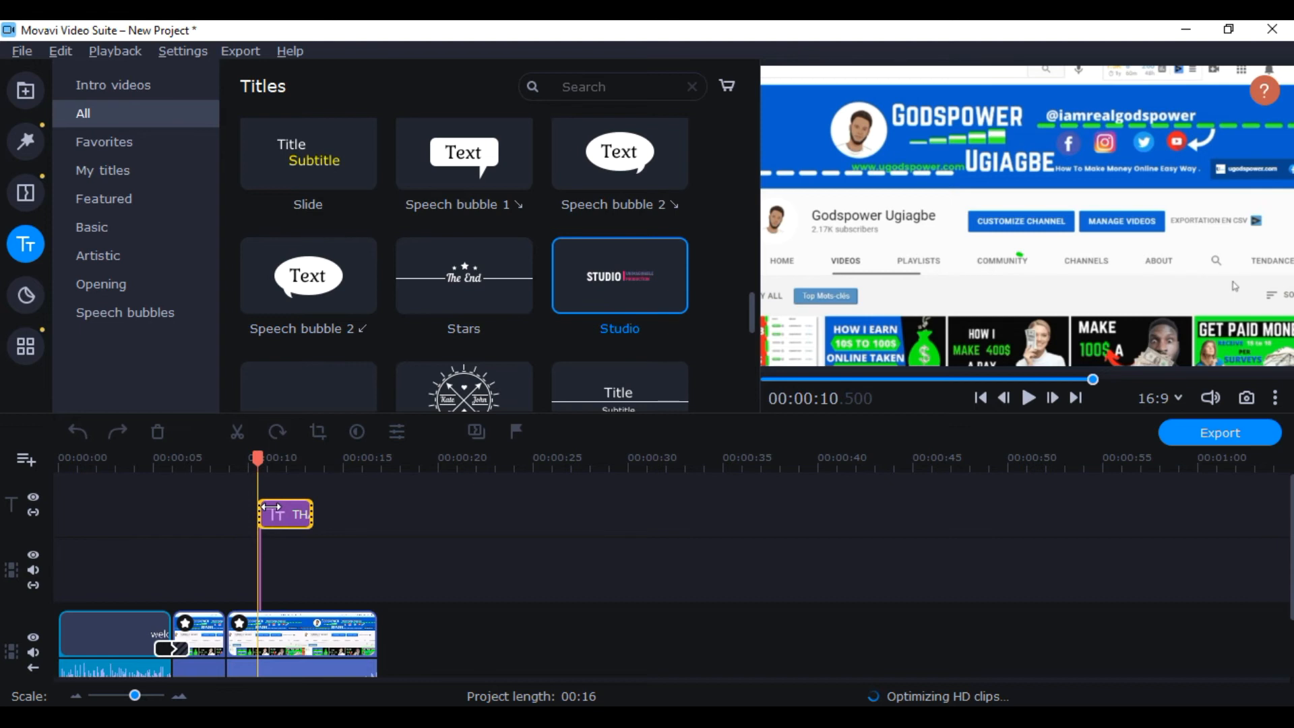
left_click(272, 514)
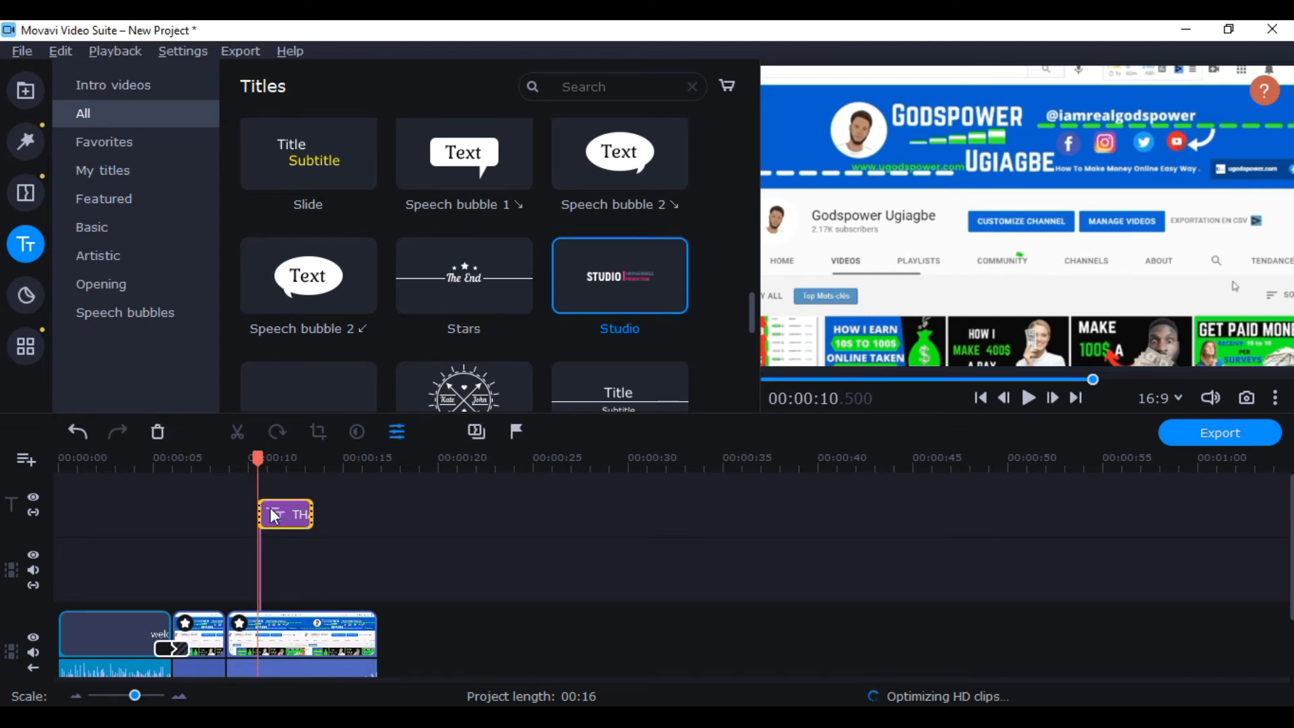
Shrink the THANK YOU line and move it, the slanted line and FOR WATCHING to the lower left of the video frame
left_click(287, 510)
double_click(289, 516)
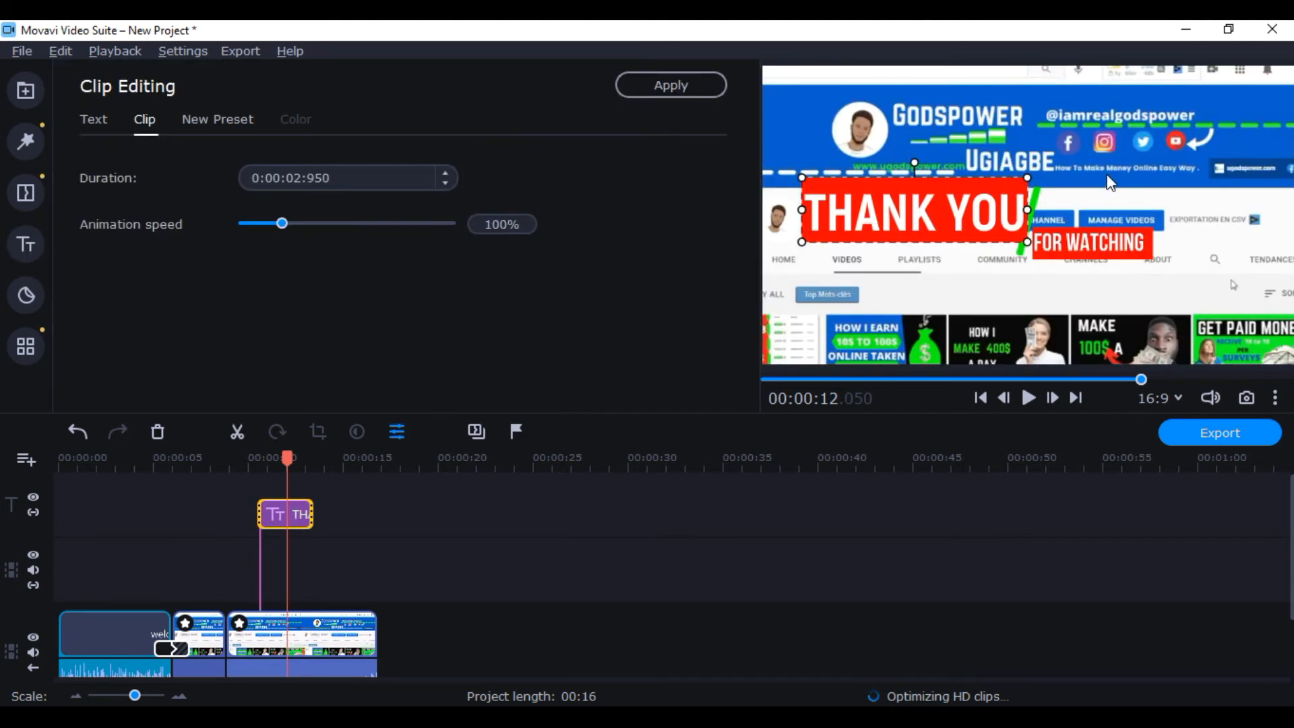
left_click_drag(963, 206, 937, 290)
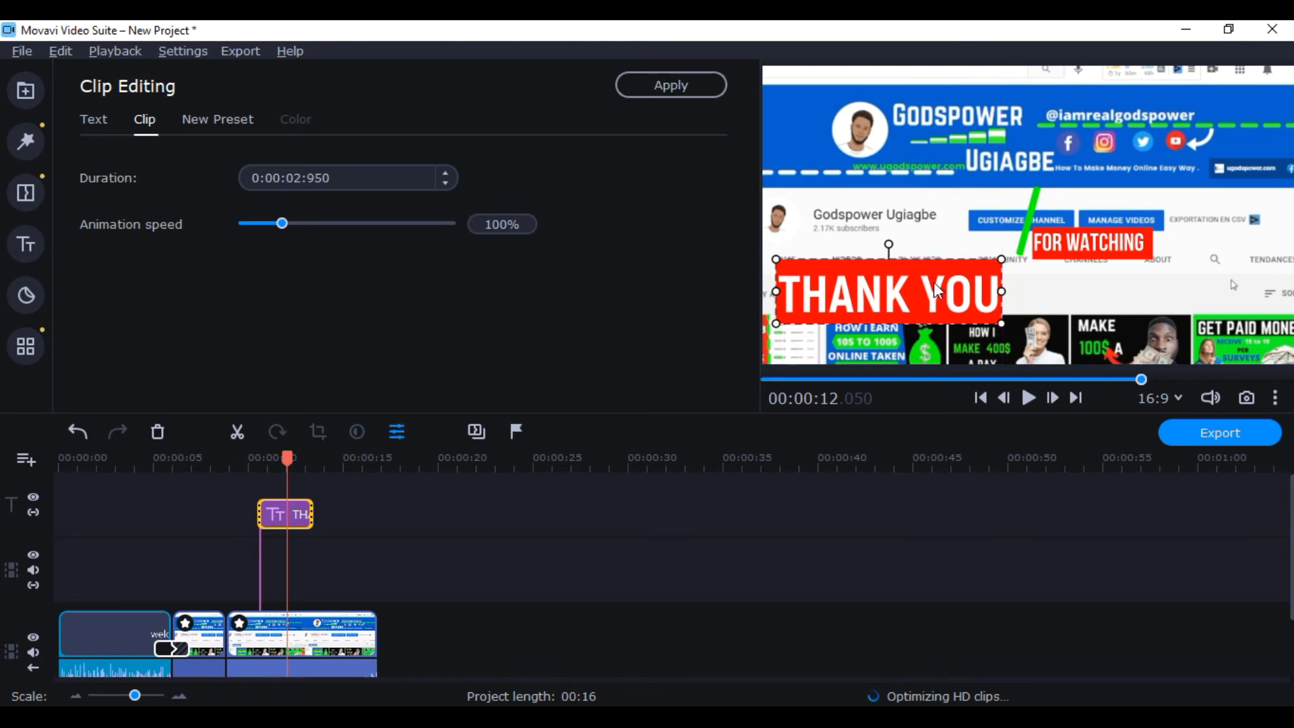
left_click(1000, 325)
left_click_drag(1001, 325, 845, 303)
left_click_drag(1032, 208, 916, 282)
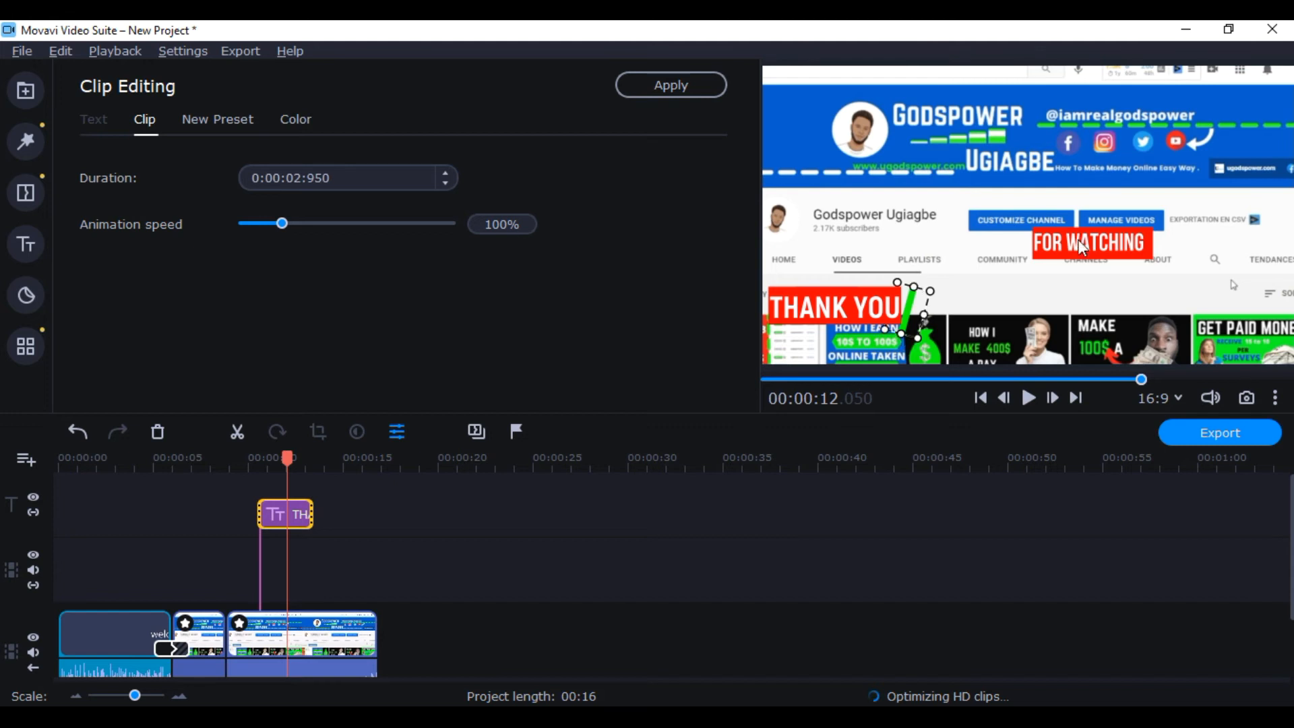
left_click_drag(1079, 241, 964, 321)
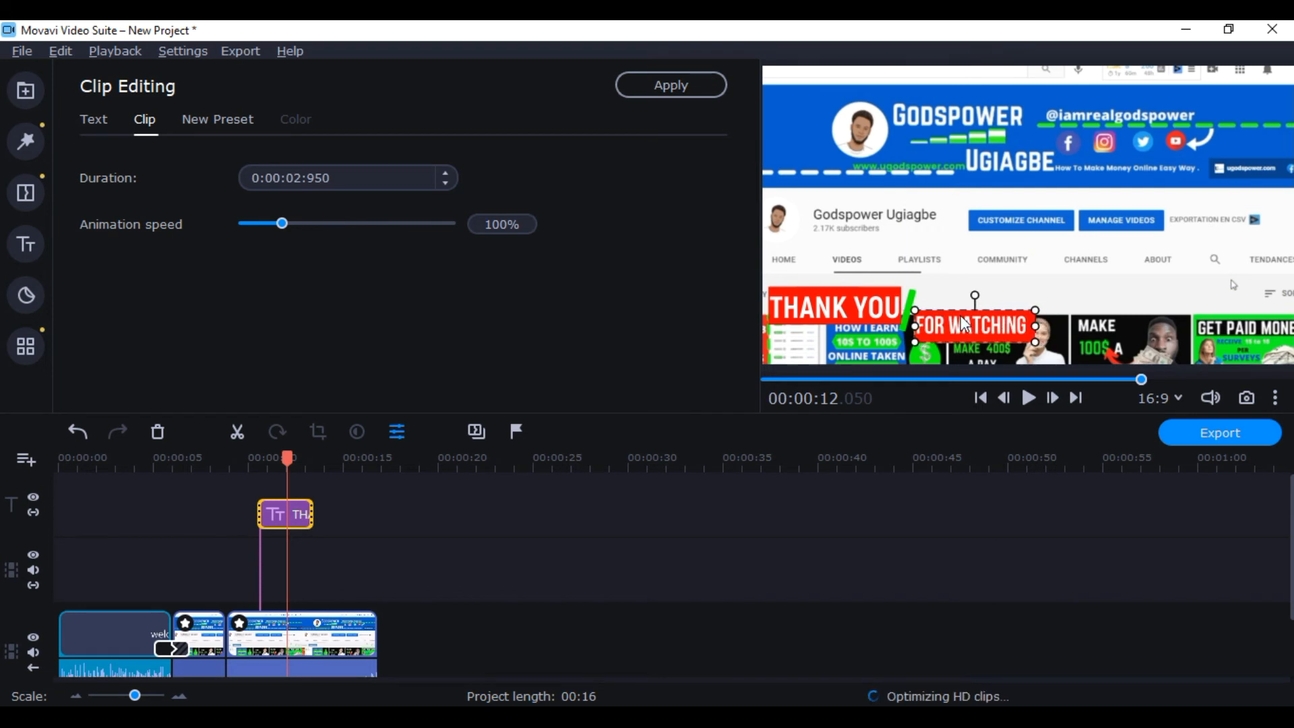
left_click(960, 289)
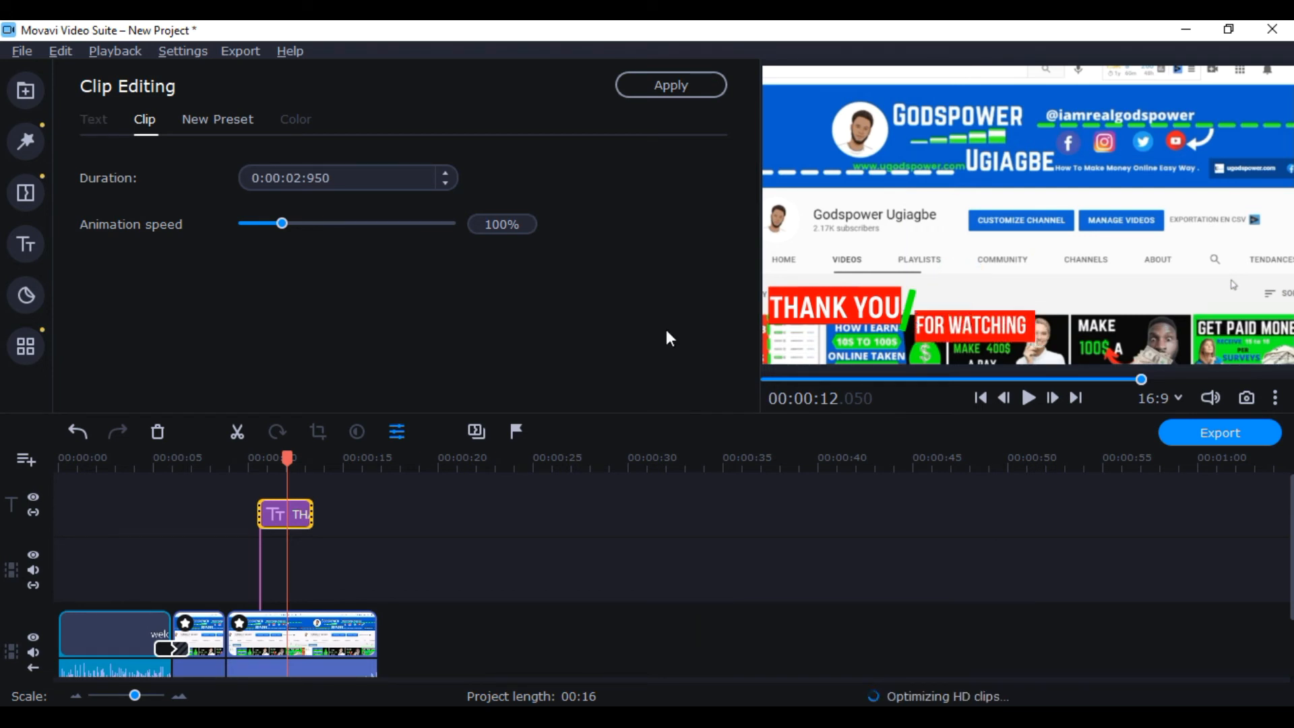
Play the repositioned thank-you title from 00:00:10.150 to check its animation
left_click(251, 461)
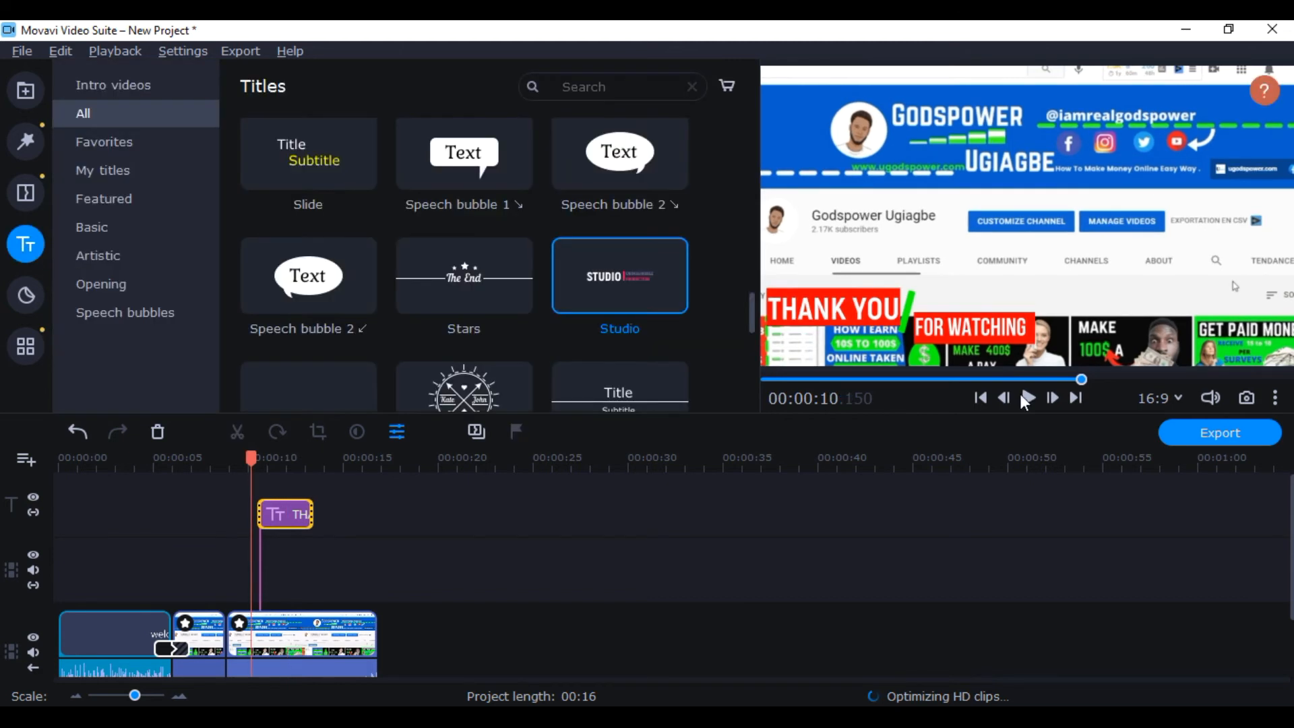
left_click(1027, 398)
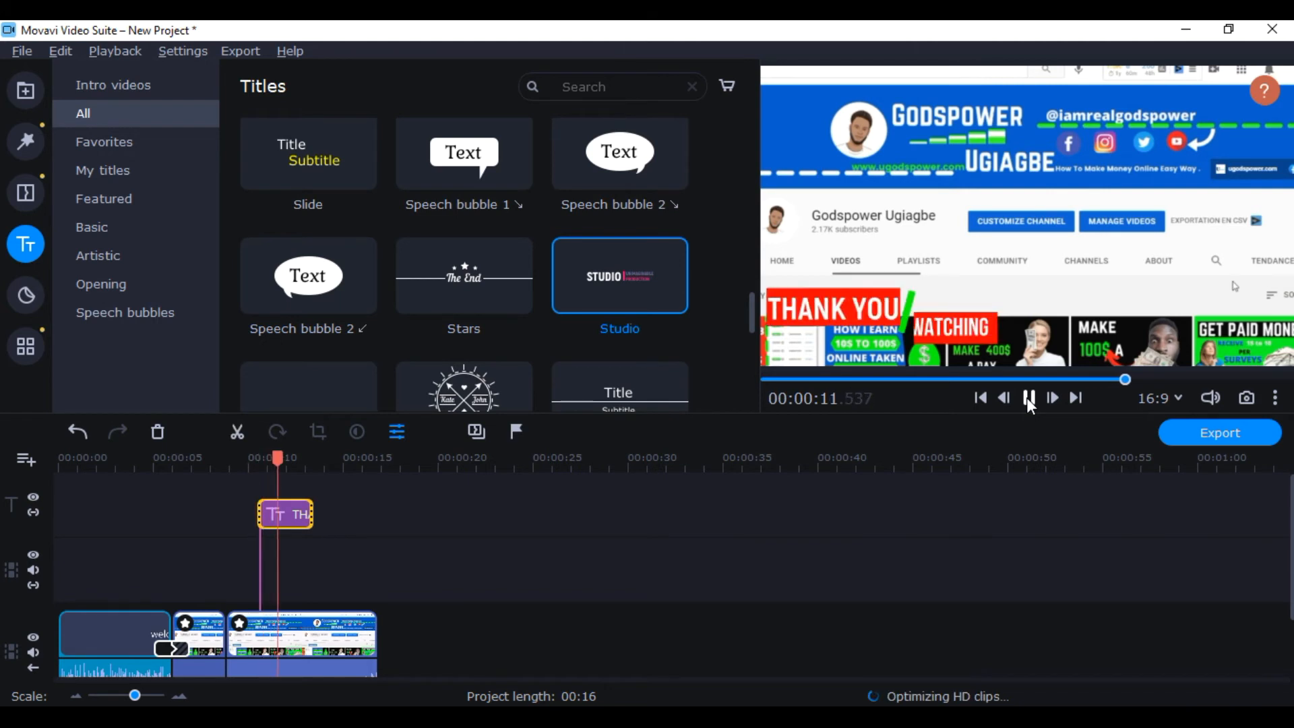
left_click(1029, 399)
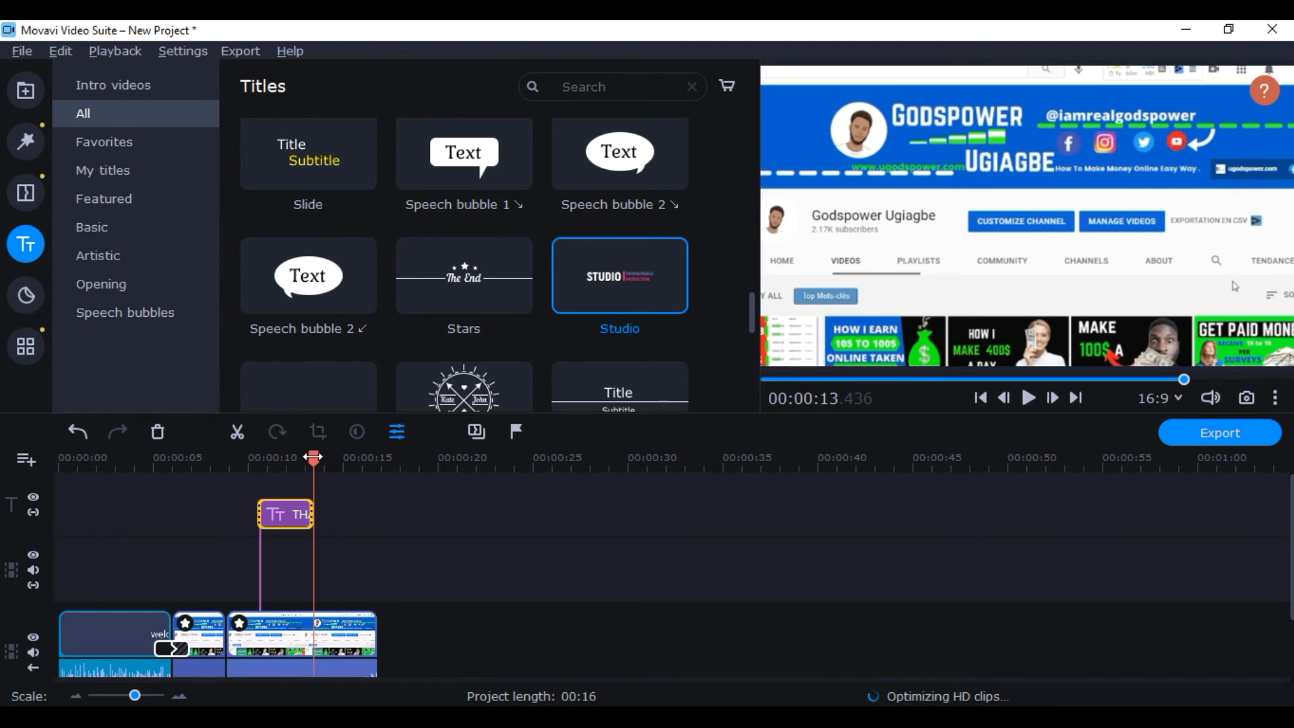
Add the credits title preset with Director, Producer and Cinematographer lines right after the last video clip, at 00:00:16.840
left_click_drag(313, 457, 375, 457)
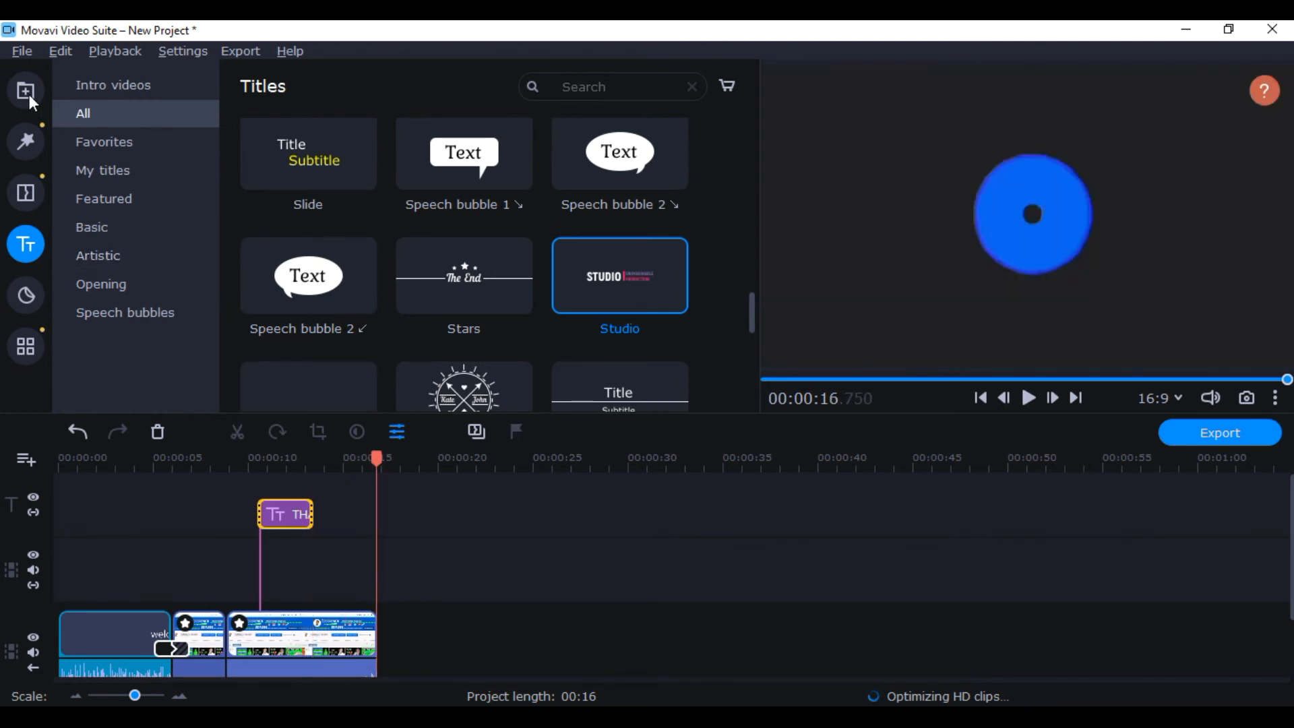
left_click(25, 90)
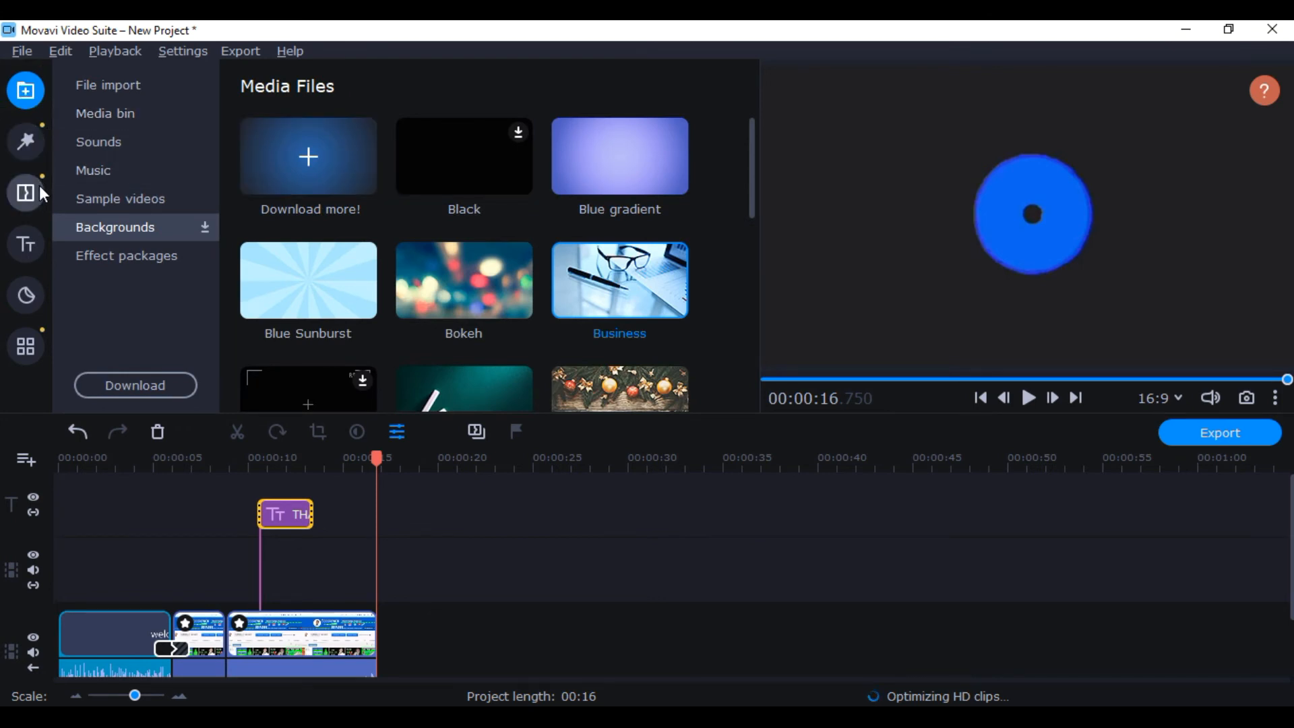
left_click(26, 240)
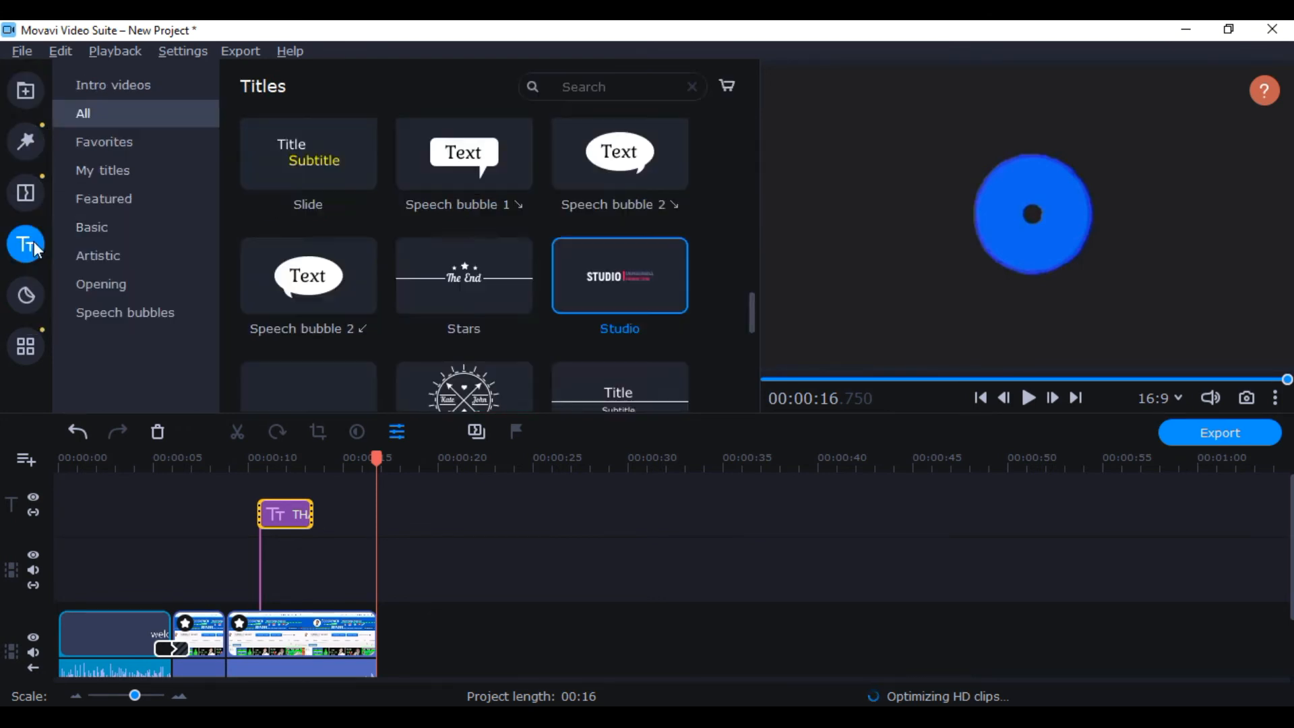
left_click_drag(753, 309, 753, 159)
left_click_drag(316, 373, 379, 491)
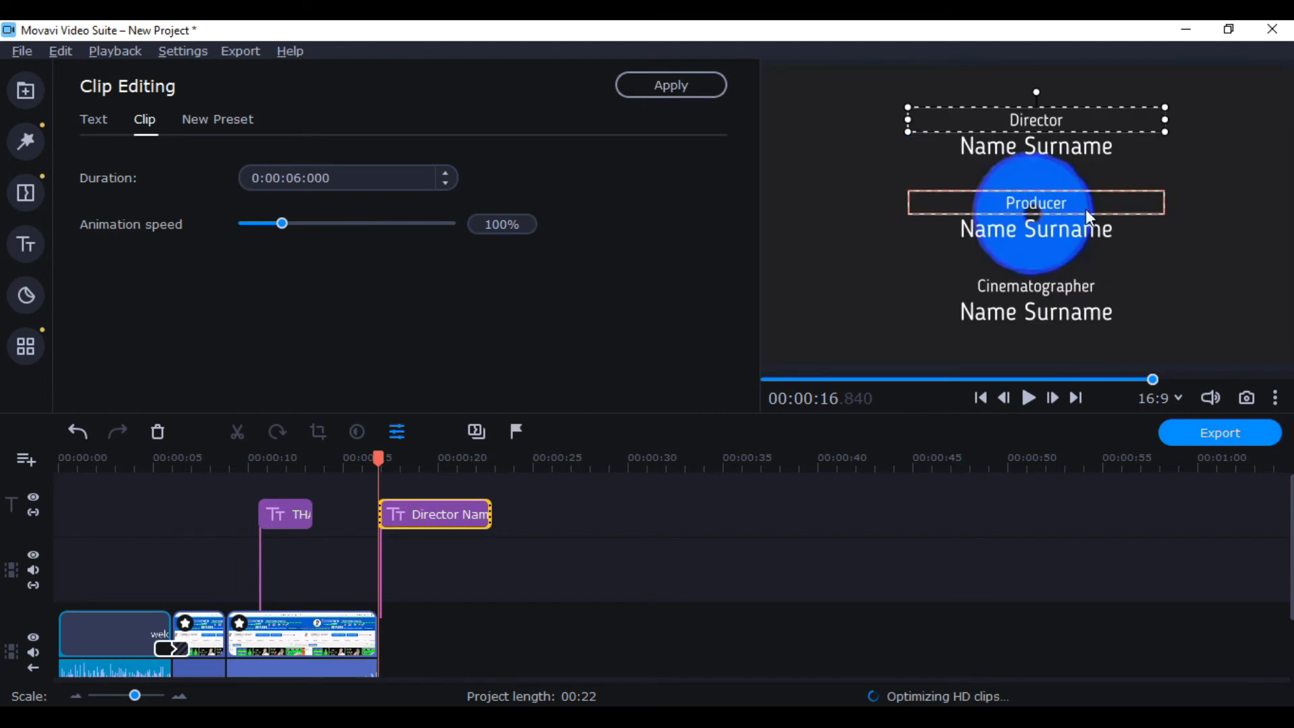
Move the Director, Producer and Cinematographer lines out of the video frame, leaving the upper two Name Surname lines
left_click_drag(1090, 122, 1059, 307)
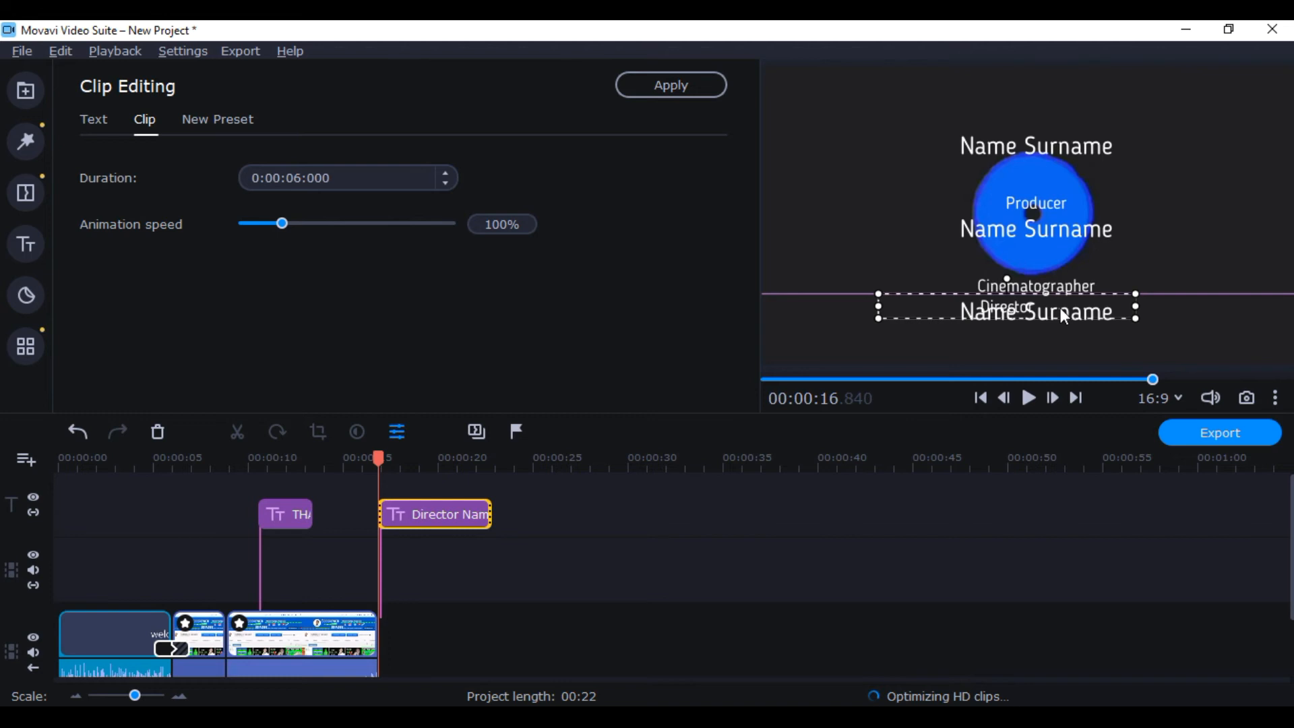
left_click_drag(1061, 307, 906, 452)
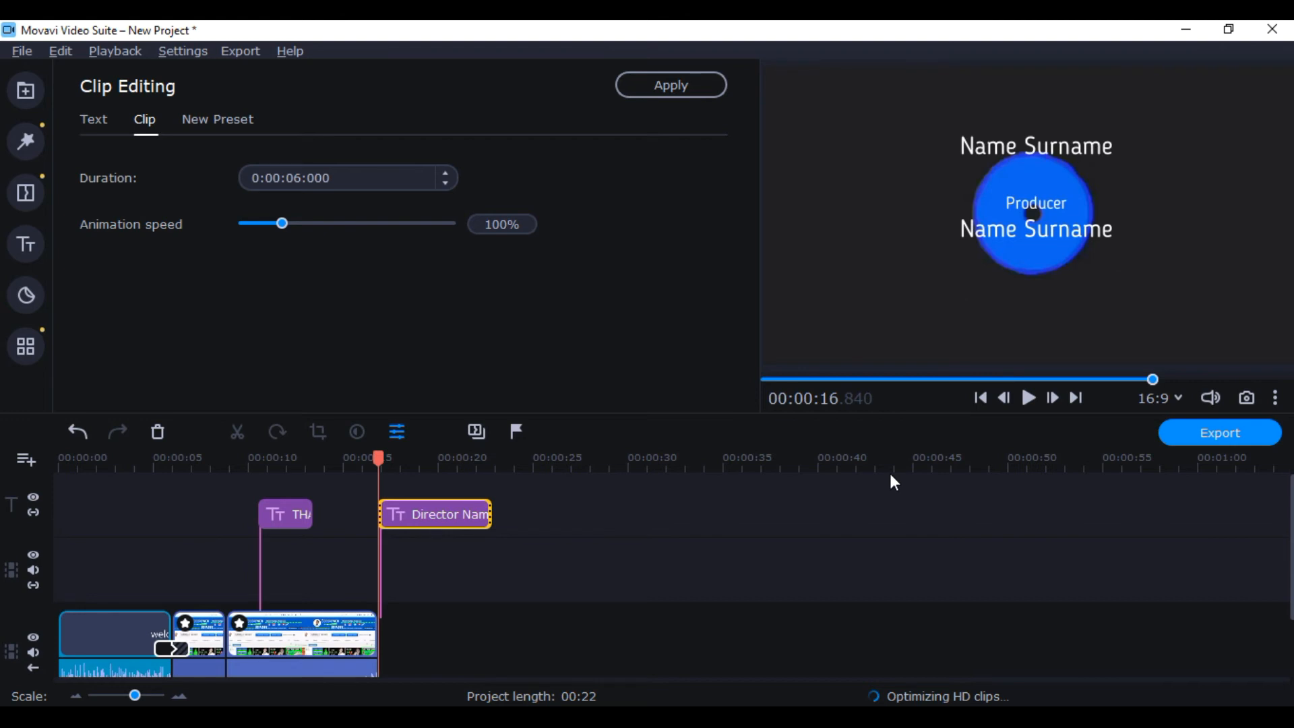
left_click(1043, 152)
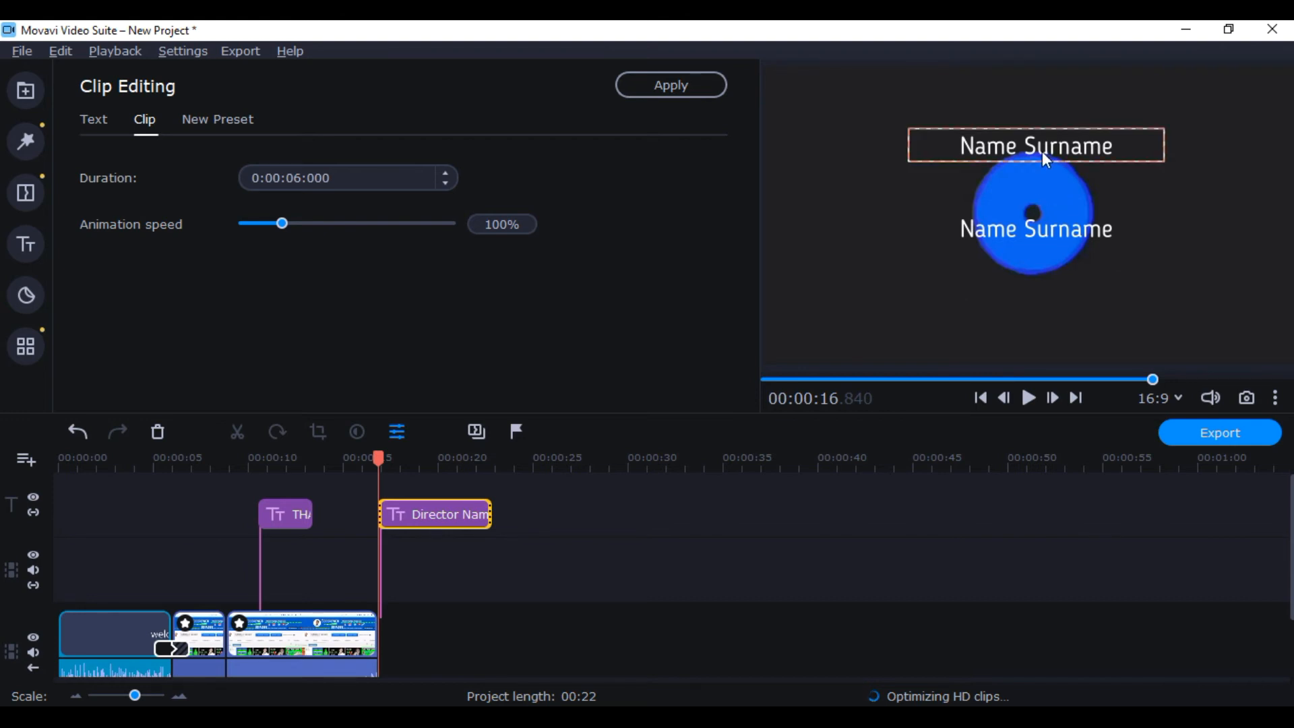
Replace the upper Name Surname placeholder with "thank you for watching" and "please" on a second line
double_click(1040, 154)
left_click(1038, 155)
key("BackSpace")
key("ctrl+a")
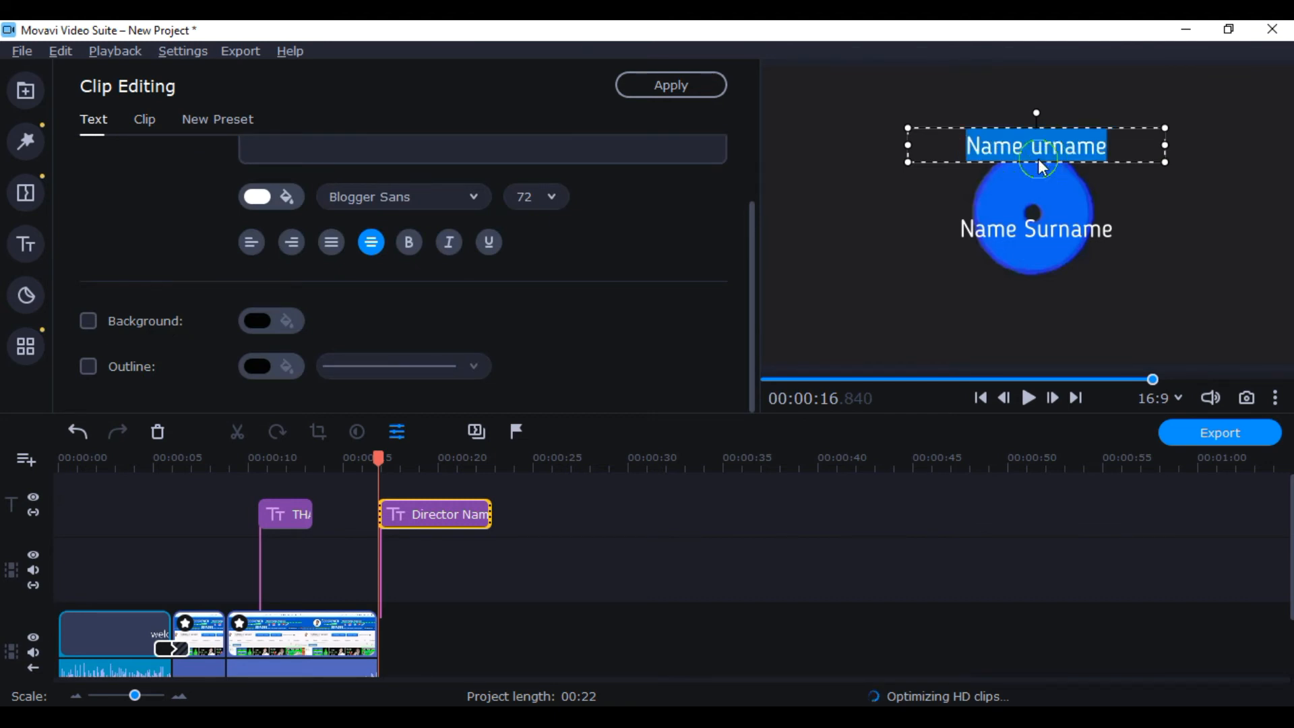
key("BackSpace")
key("Caps_Lock")
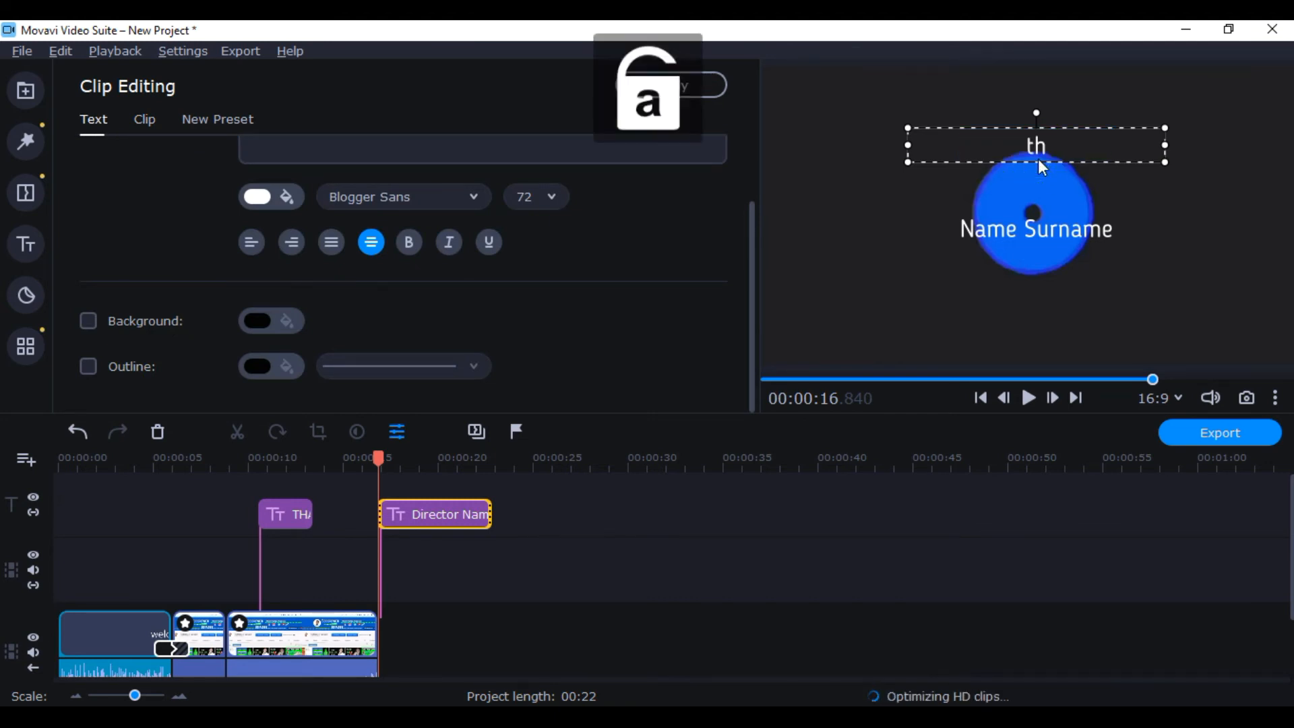
type("thank yu")
key("BackSpace")
type("o")
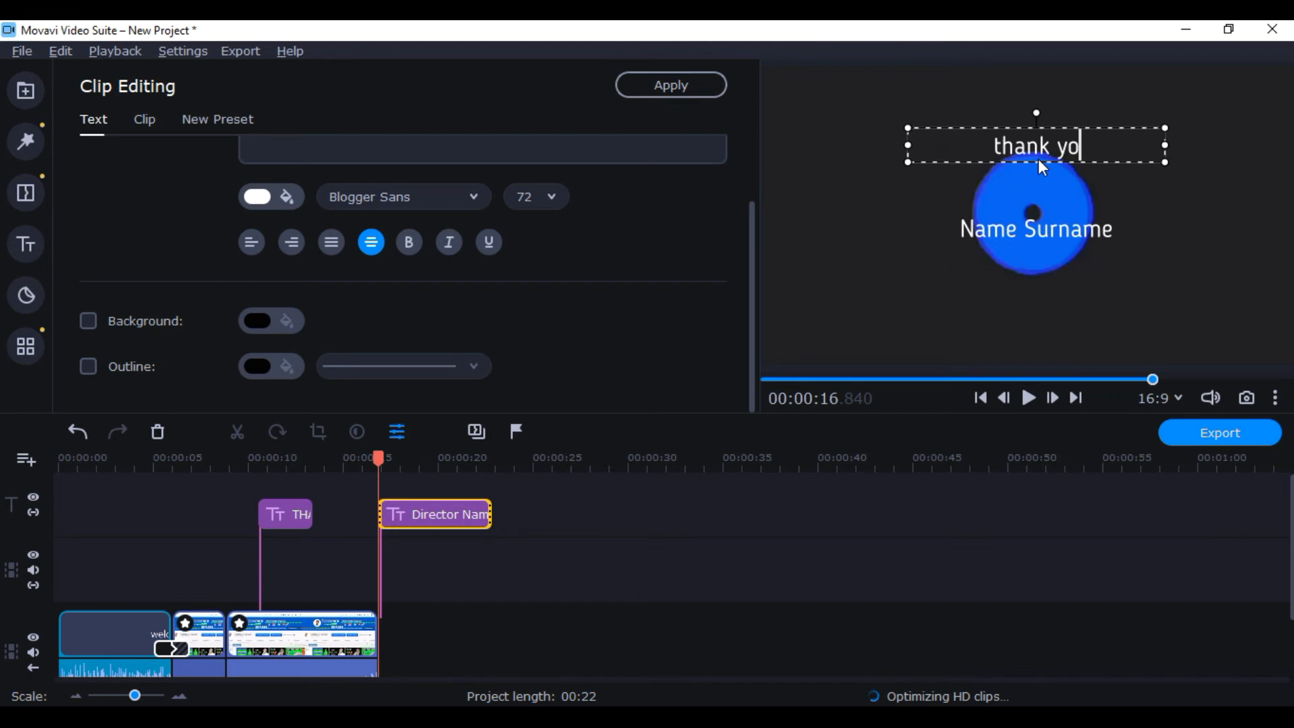
type("u for x")
key("BackSpace")
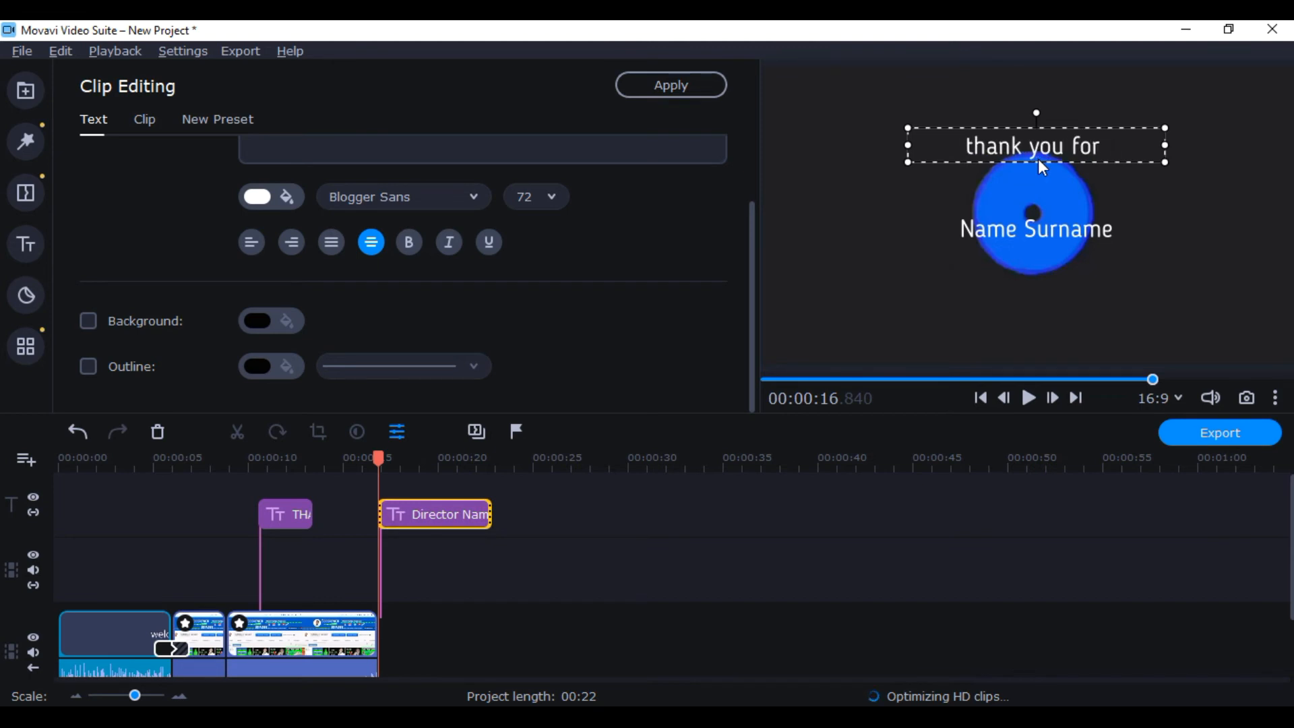
type("watching")
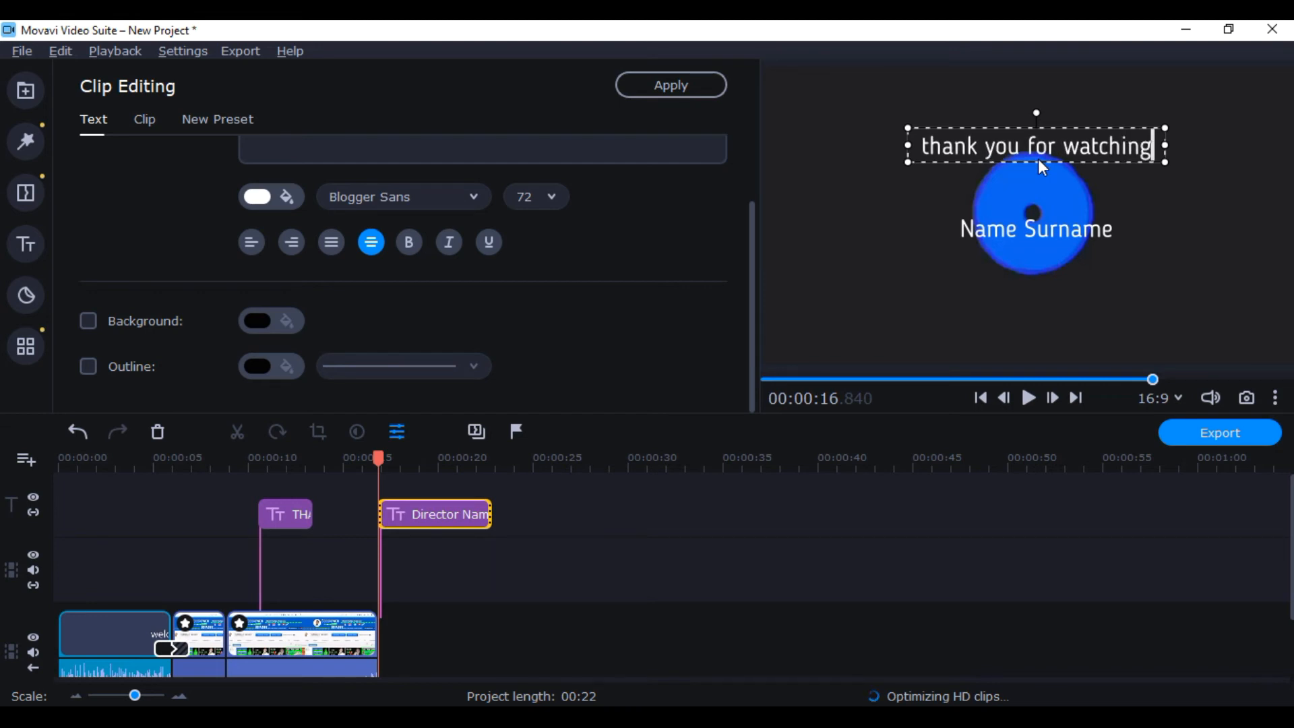
key("Return")
type("please")
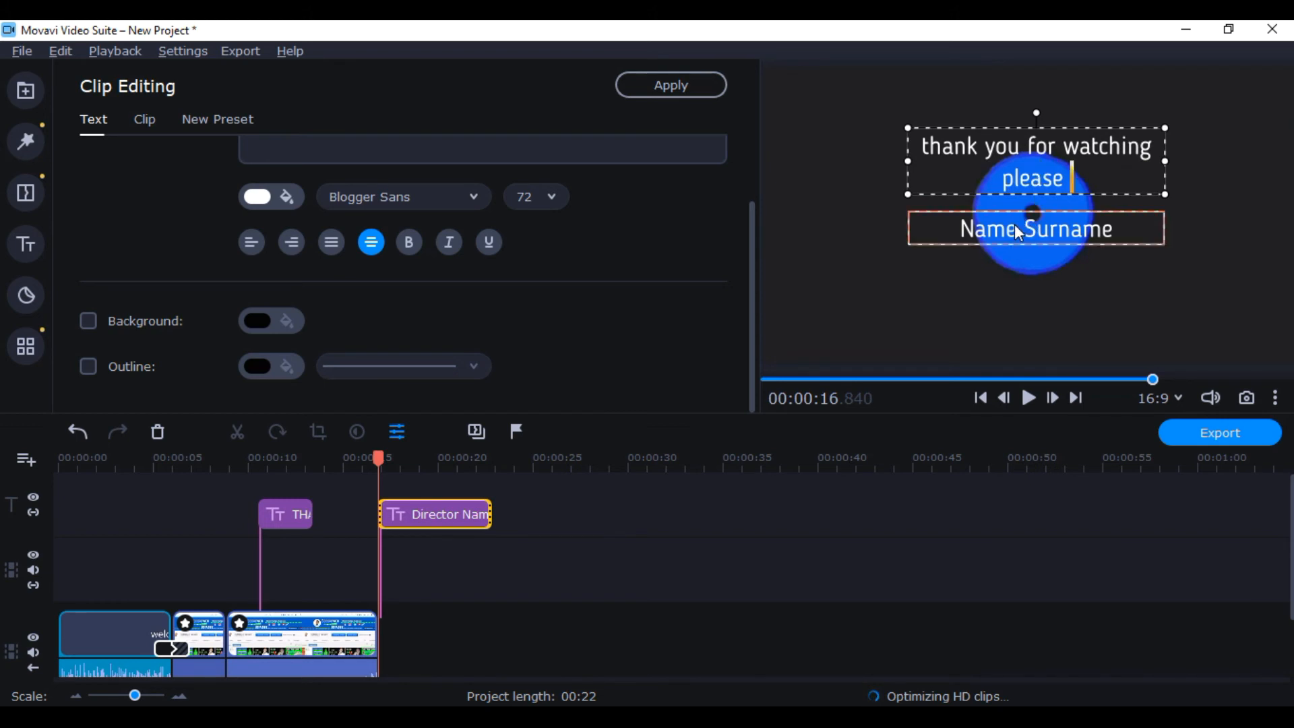
Replace the remaining Name Surname placeholder in the credits title with "Subscribe"
double_click(1014, 227)
key("BackSpace")
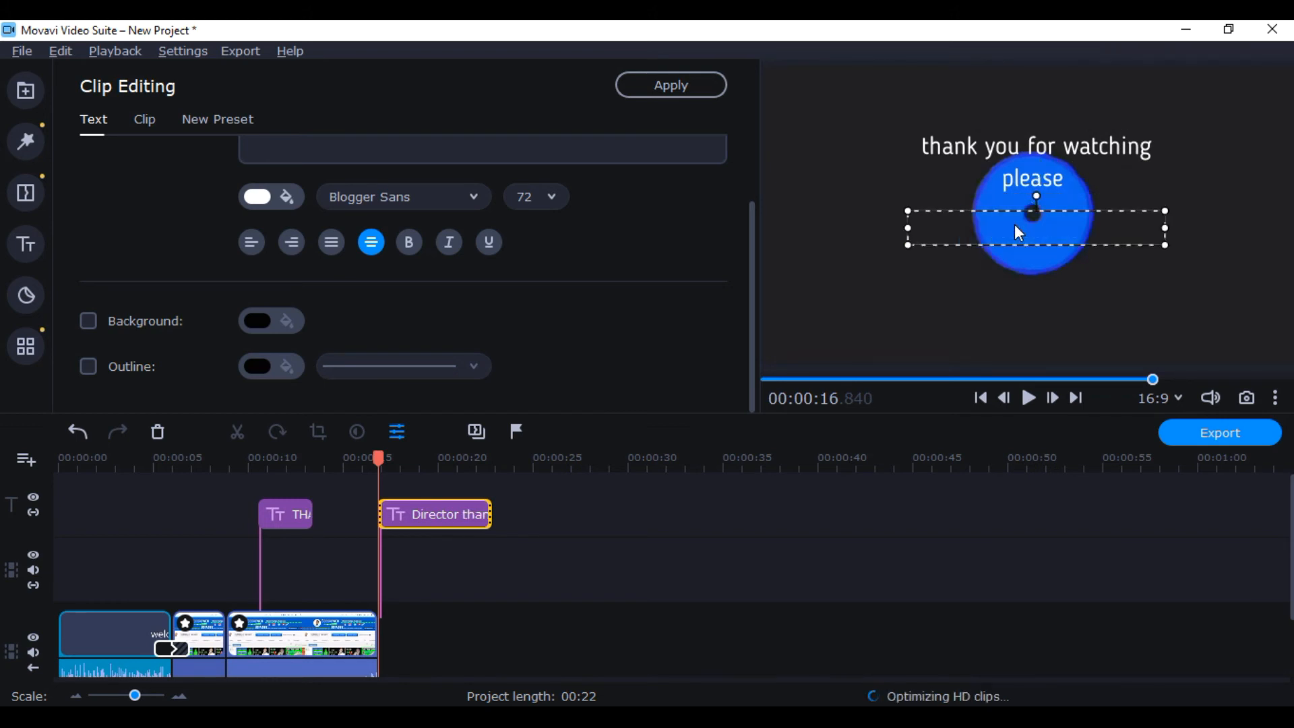
key("Caps_Lock")
type("S")
key("Caps_Lock")
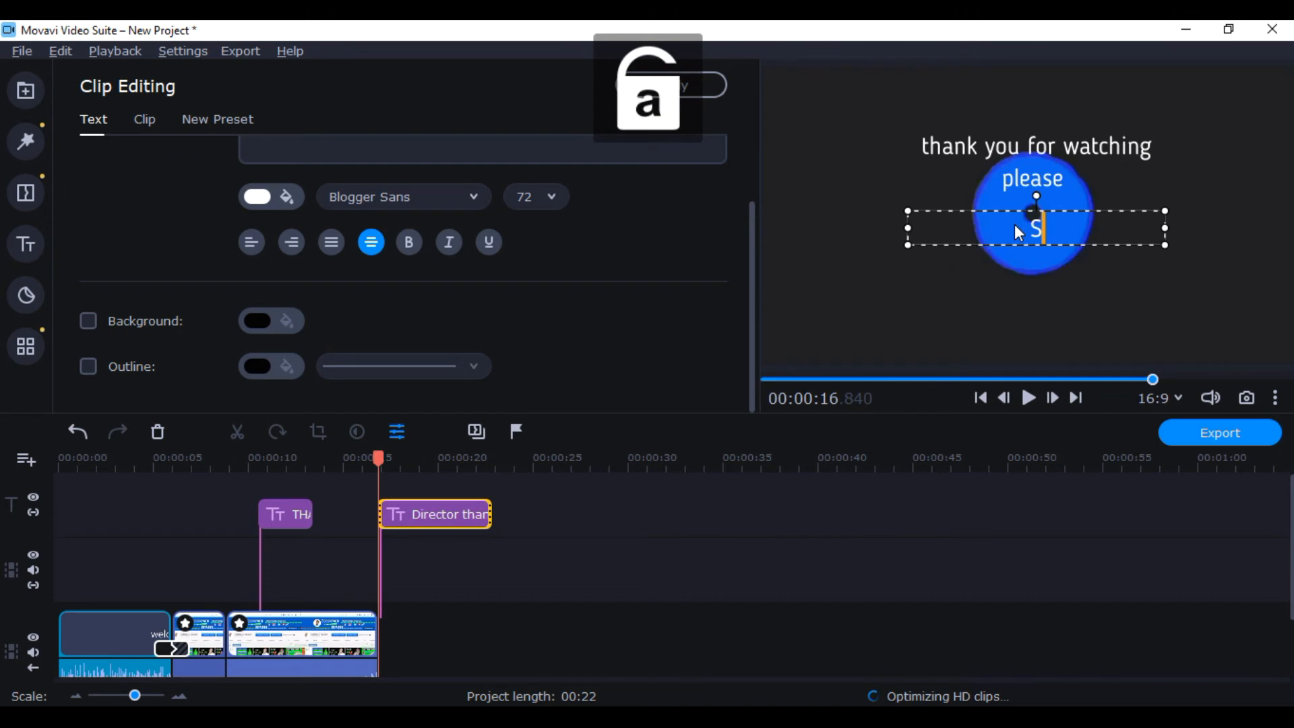
type("ubscribe")
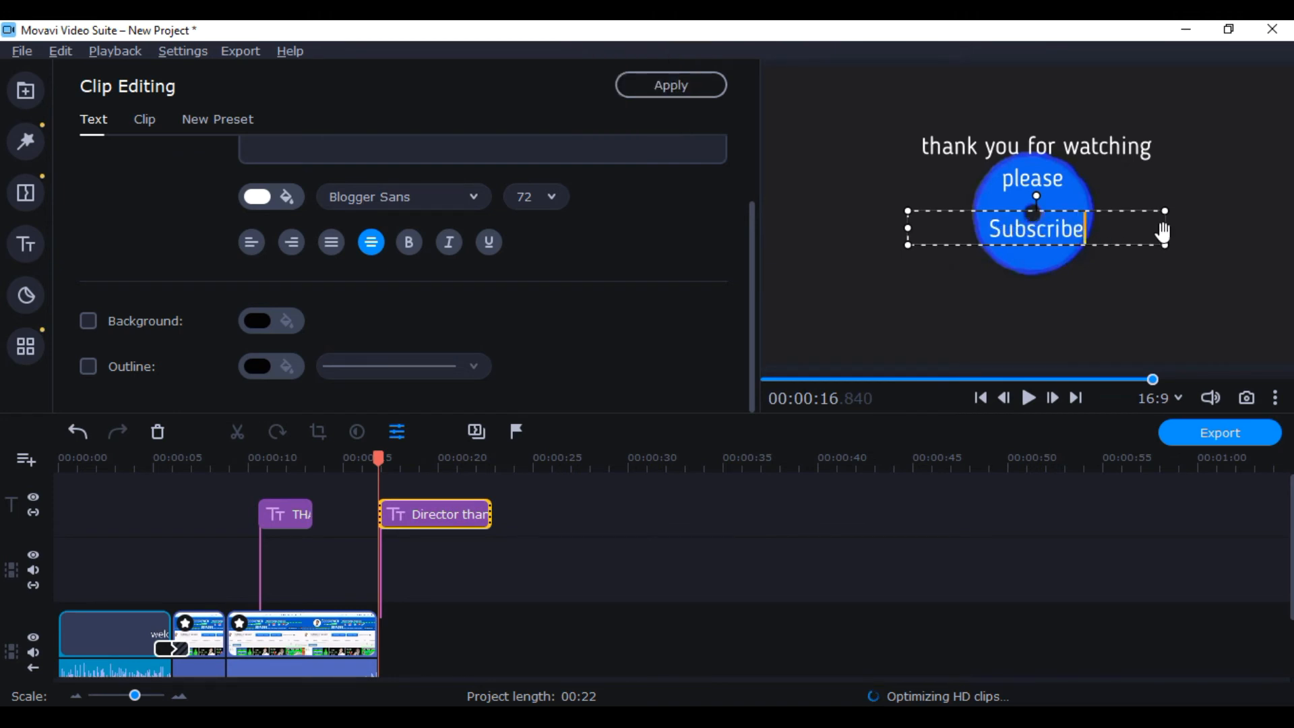
Narrow, enlarge and place the Subscribe line below the other text, and turn on its background with the color palette open
left_click_drag(1163, 232, 1023, 241)
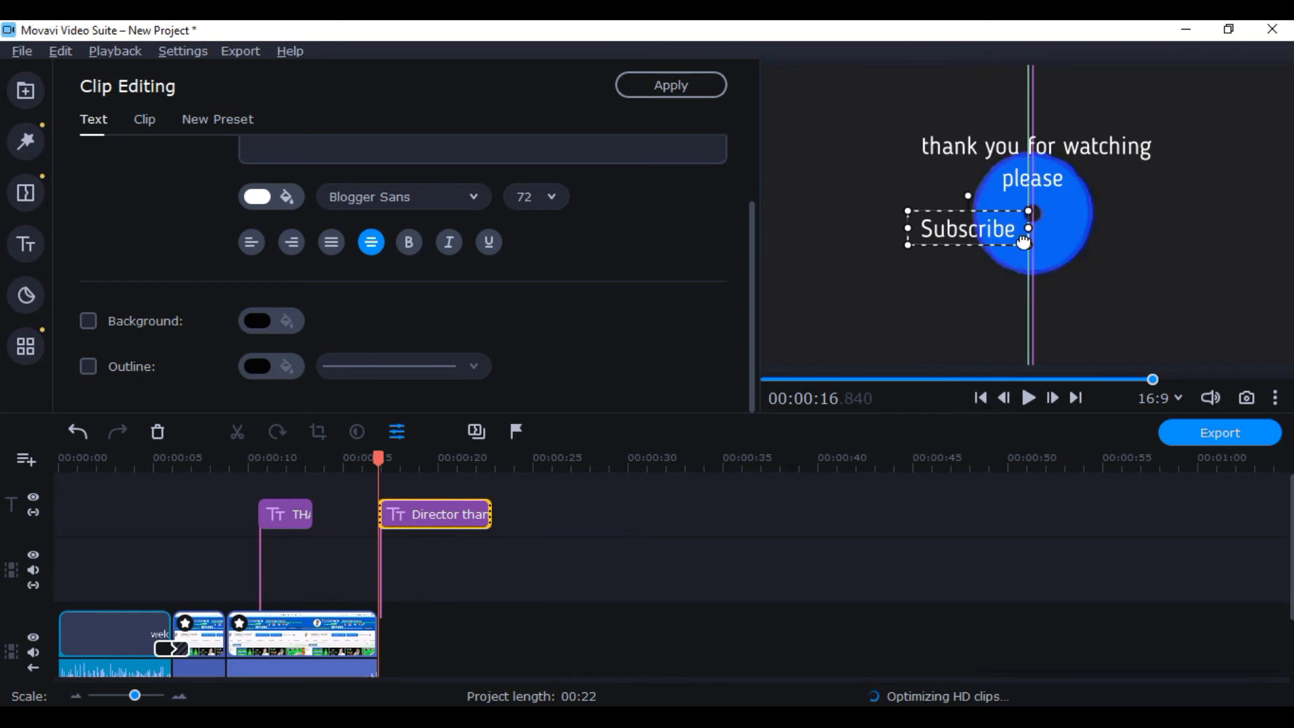
left_click_drag(1023, 241, 1036, 298)
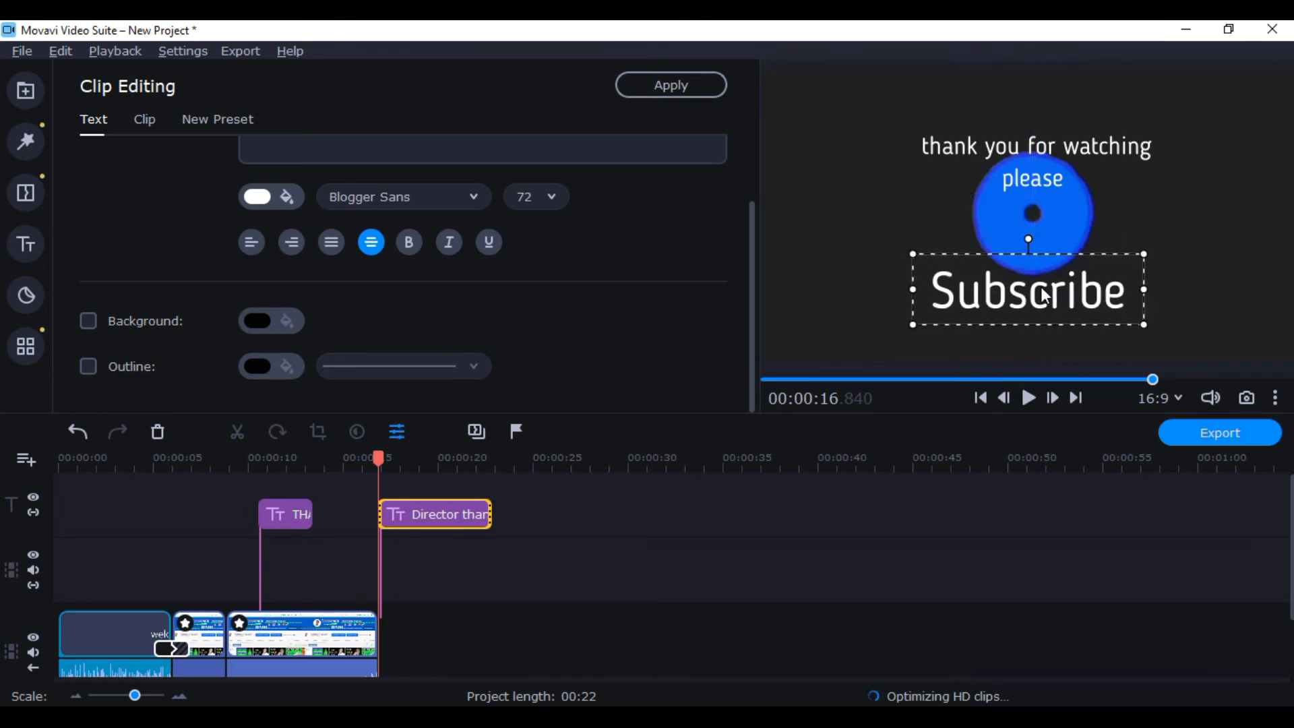
left_click(90, 322)
left_click(255, 319)
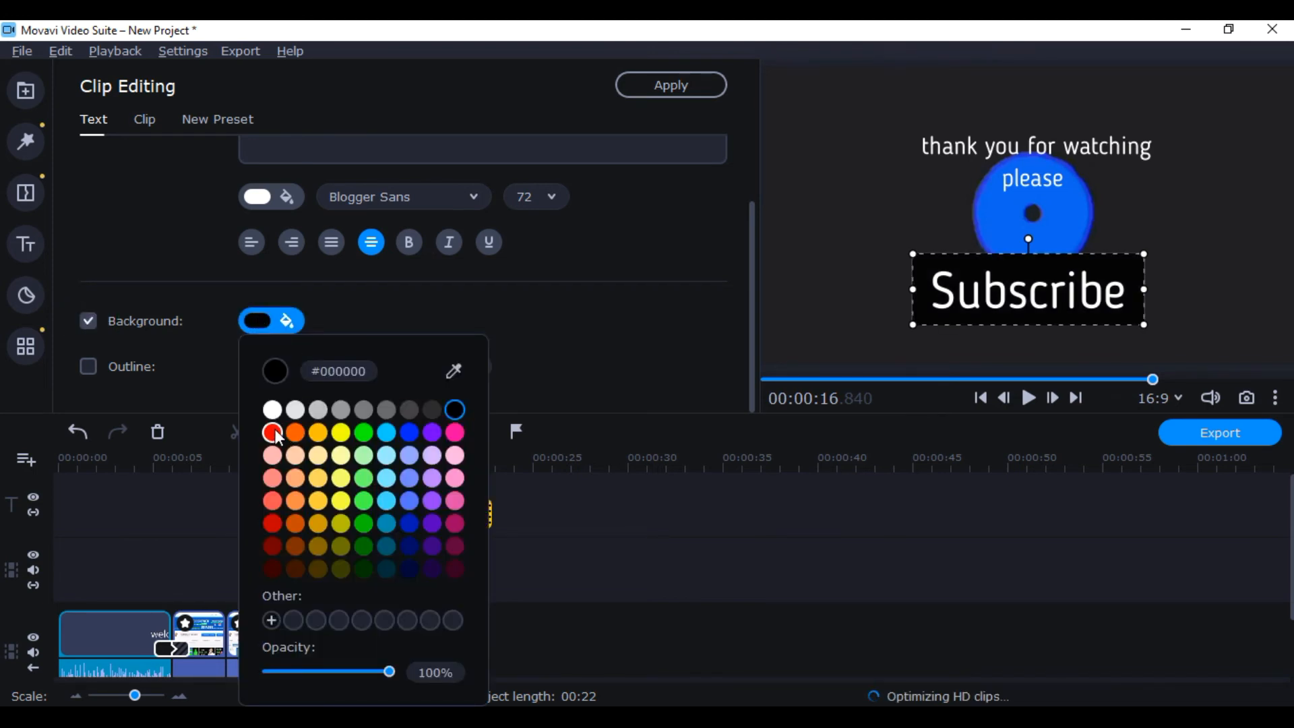
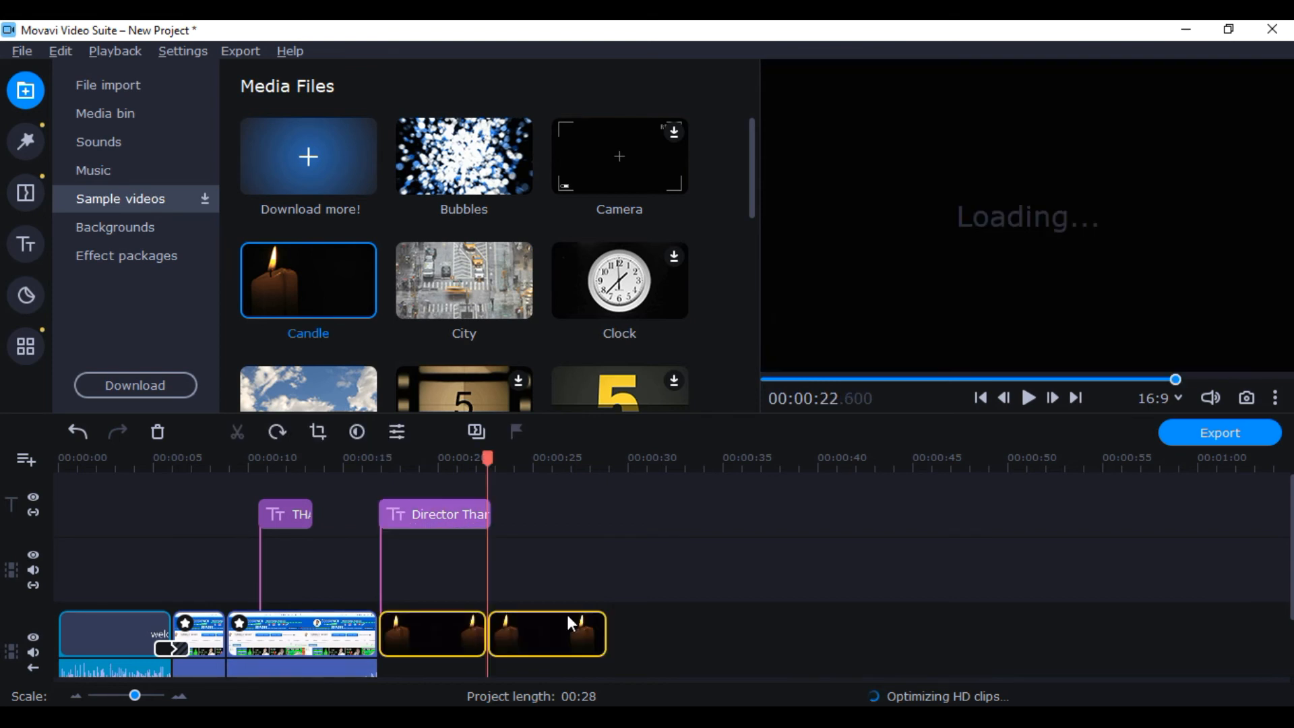
Delete the second Candle clip at the end of the main video track
left_click(567, 616)
left_click(158, 431)
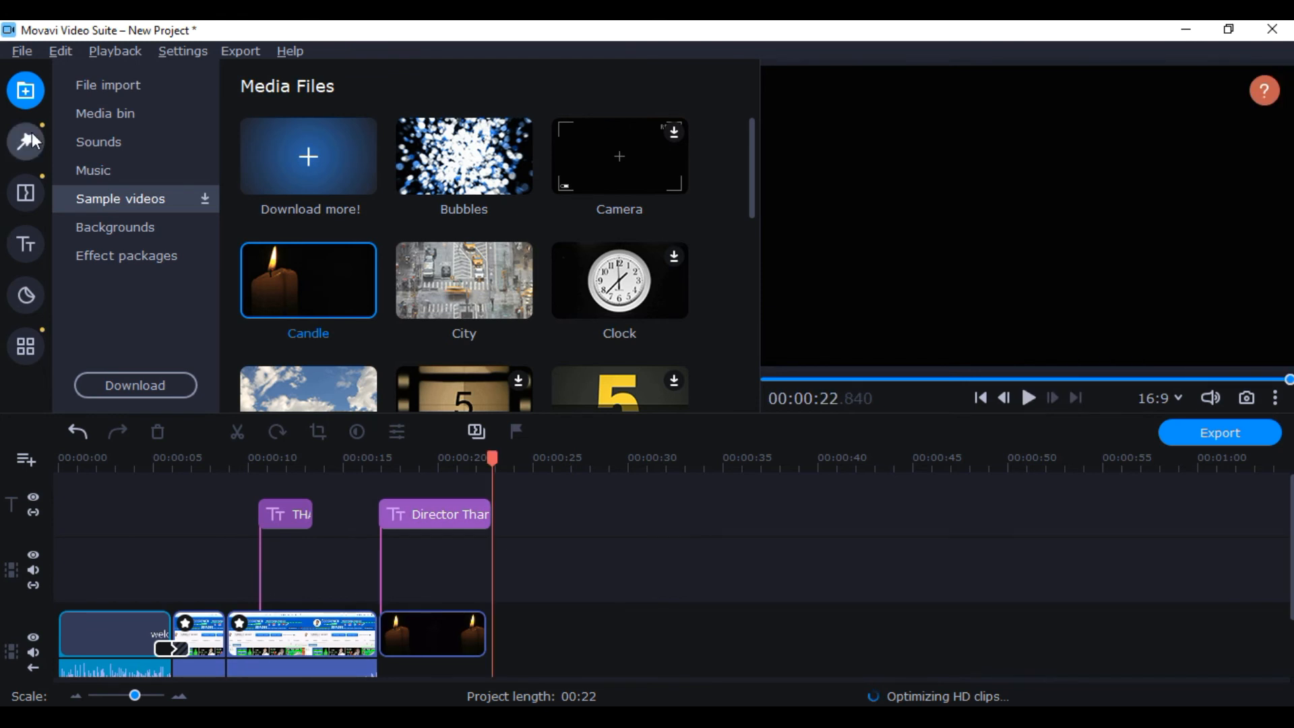
Add Subscribe button 2 O.mp4 from the media bin to the overlay track at 00:00:10.500 and shorten it to 6.340 seconds
left_click(27, 138)
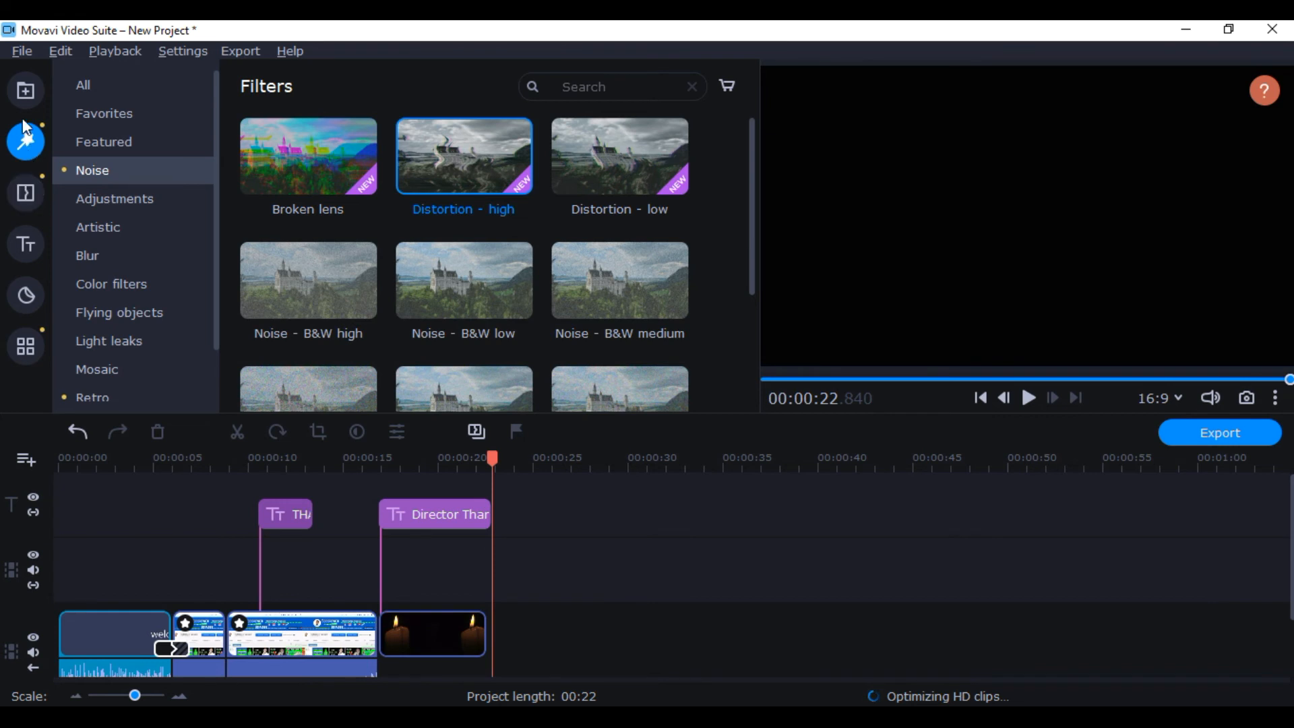
left_click(26, 93)
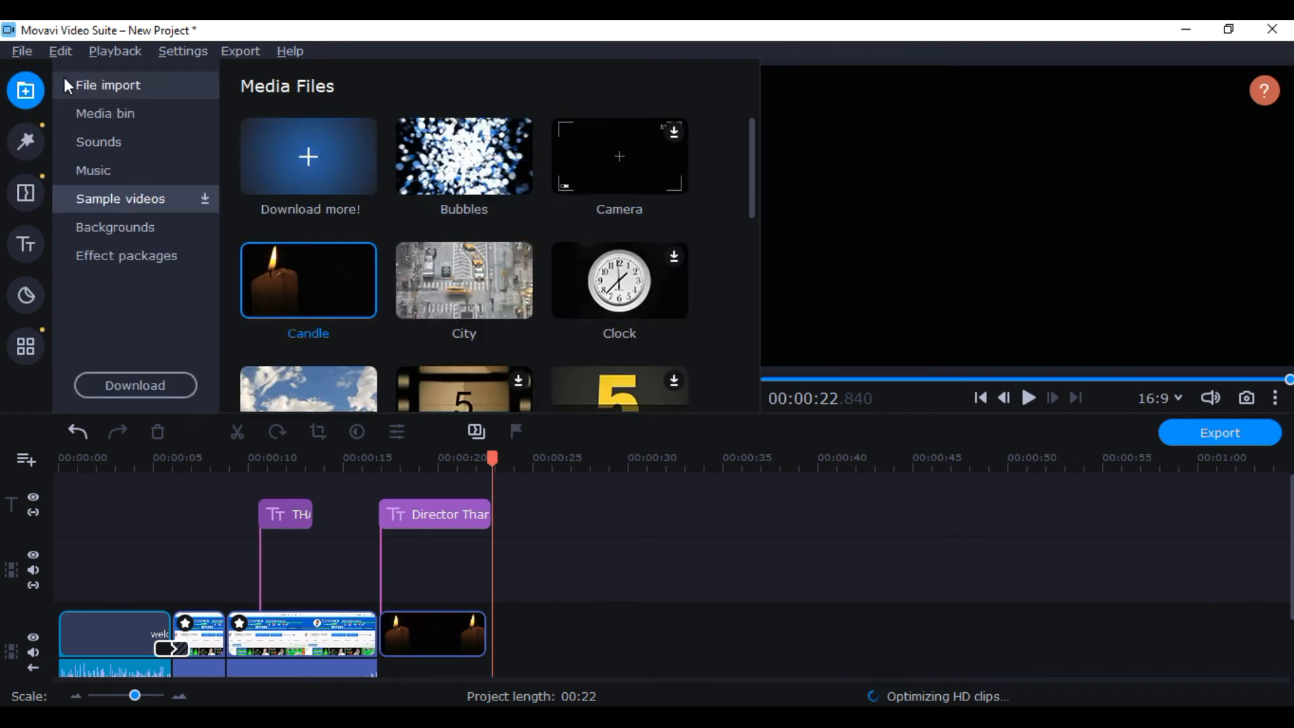
left_click(122, 116)
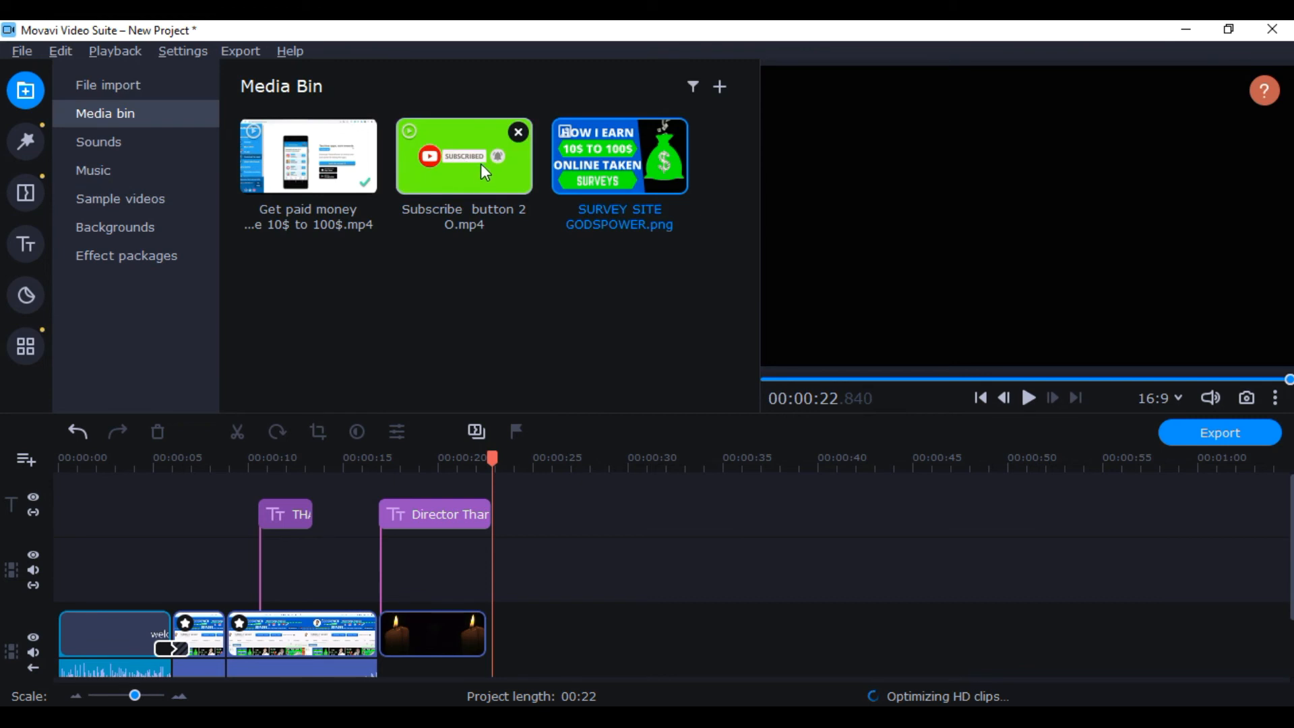
left_click_drag(470, 161, 293, 479)
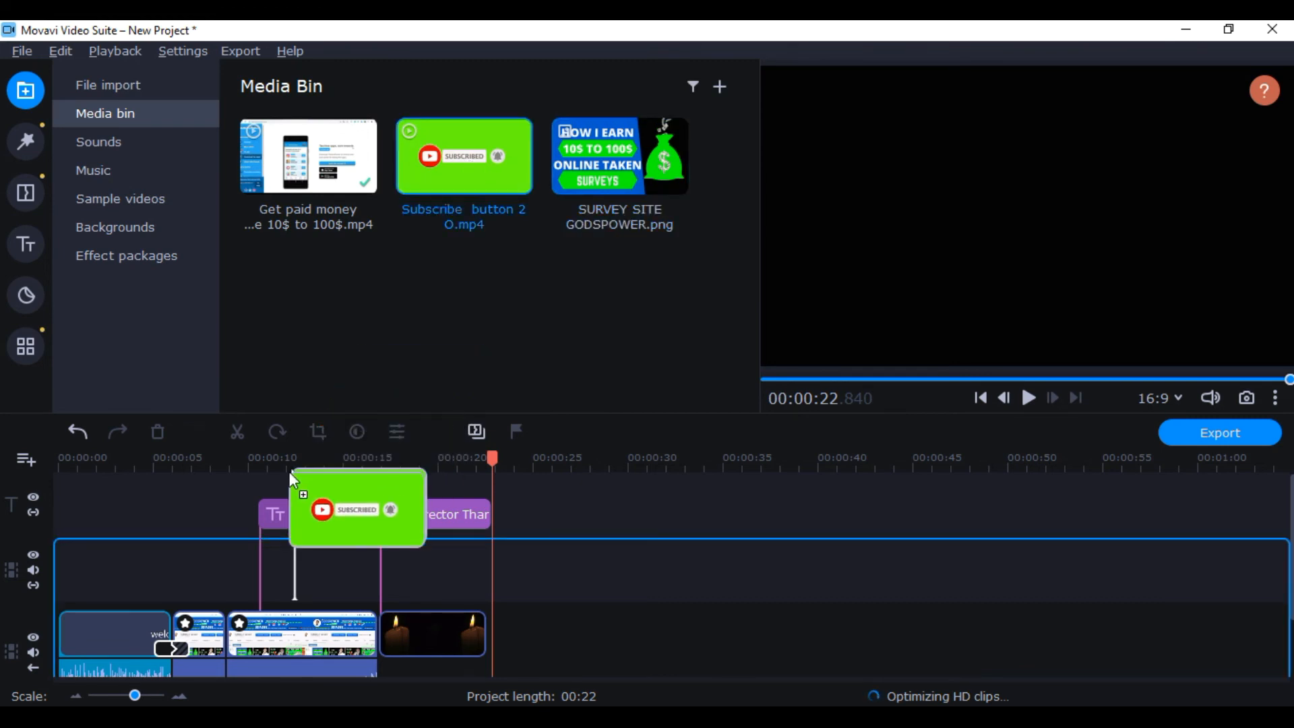
left_click_drag(293, 479, 294, 483)
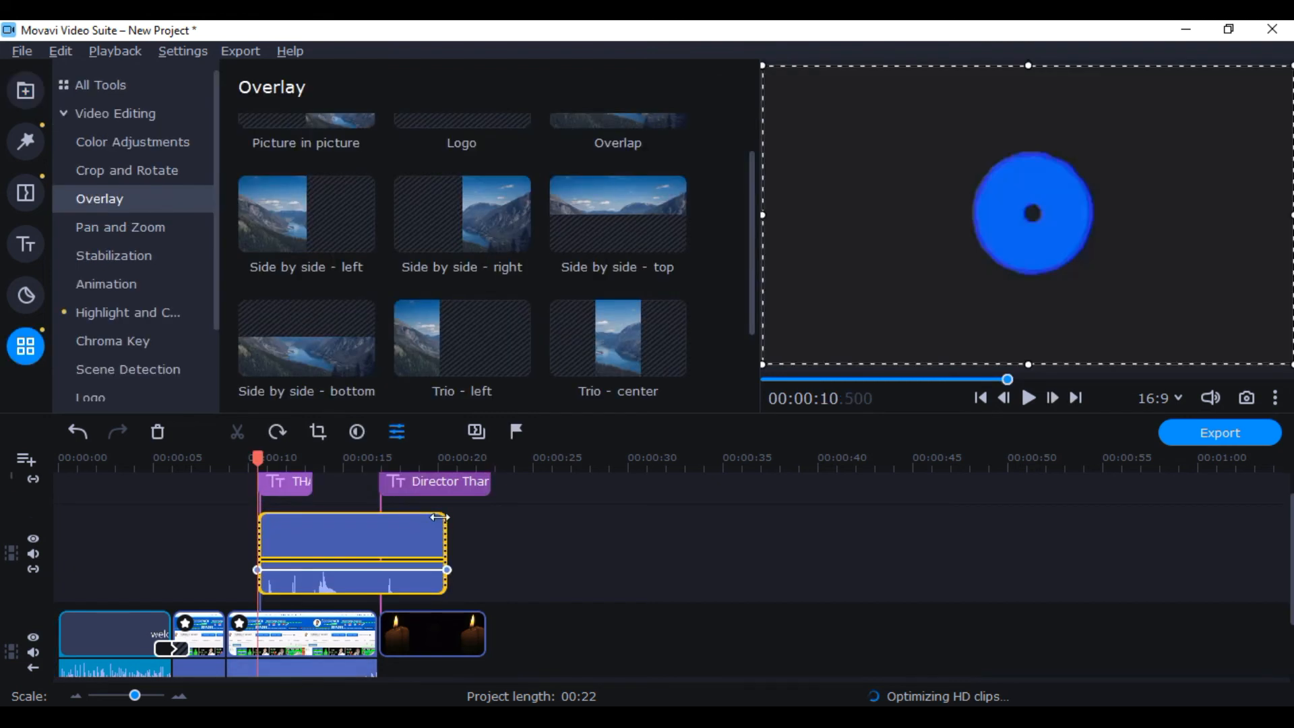
left_click_drag(439, 517, 367, 535)
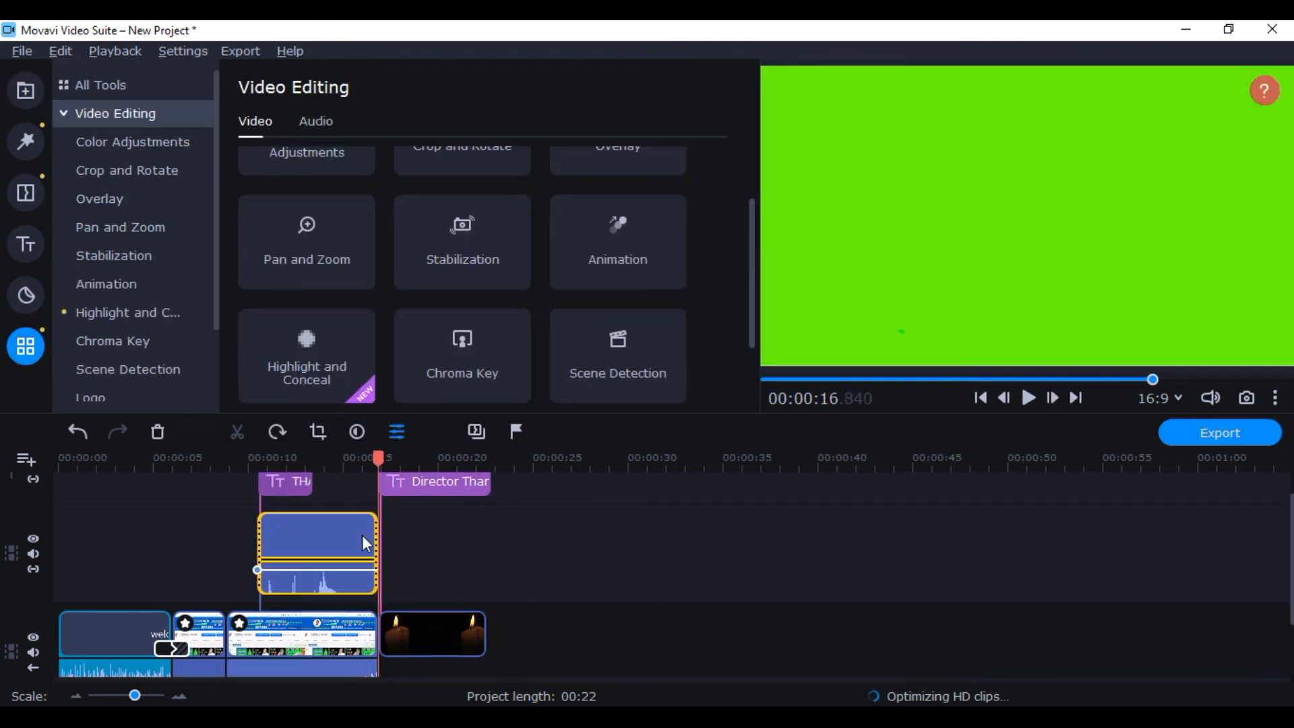
Key out the subscribe button clip's green background with Chroma Key, sampling the green from the frame
left_click(336, 540)
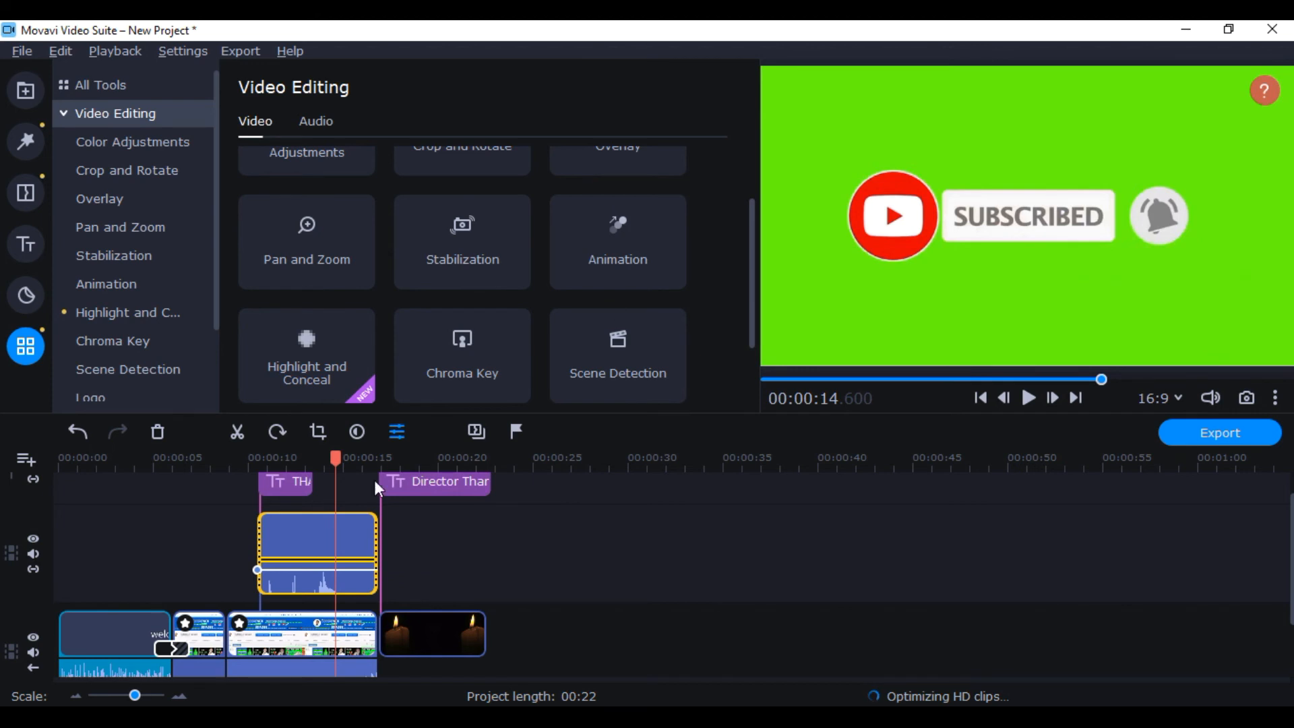
left_click(296, 540)
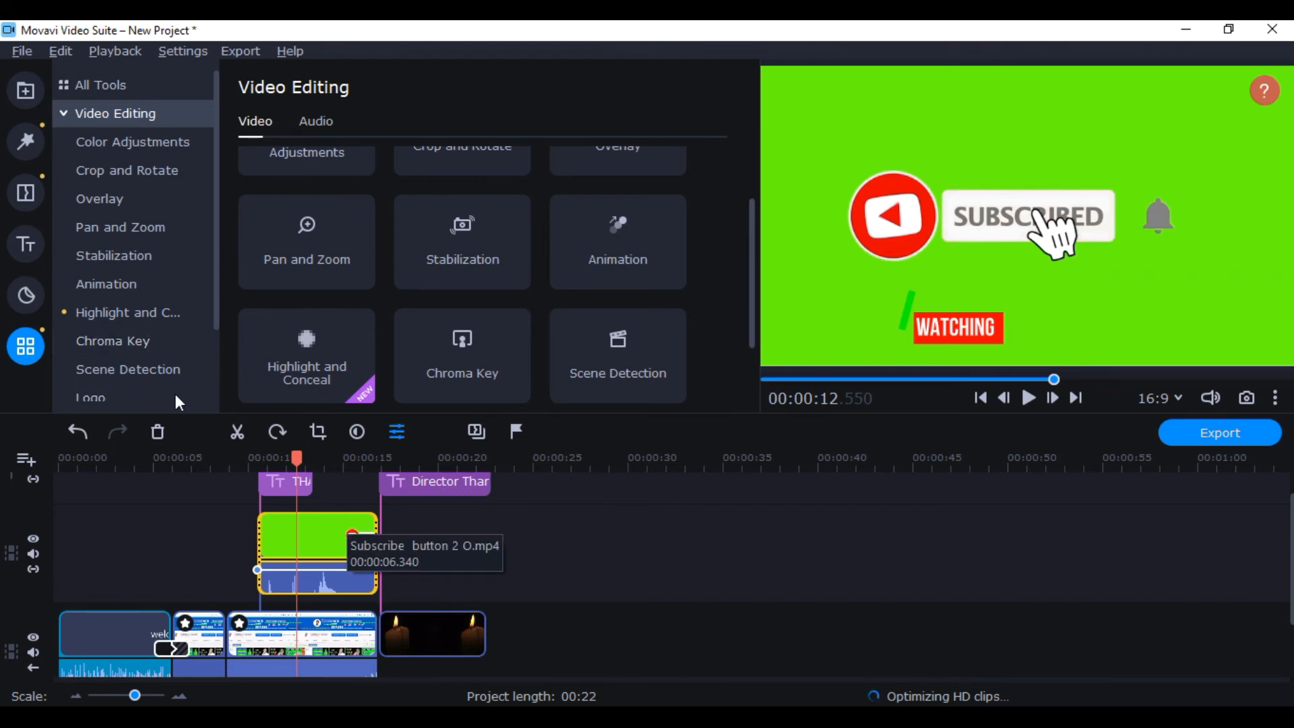
left_click(318, 431)
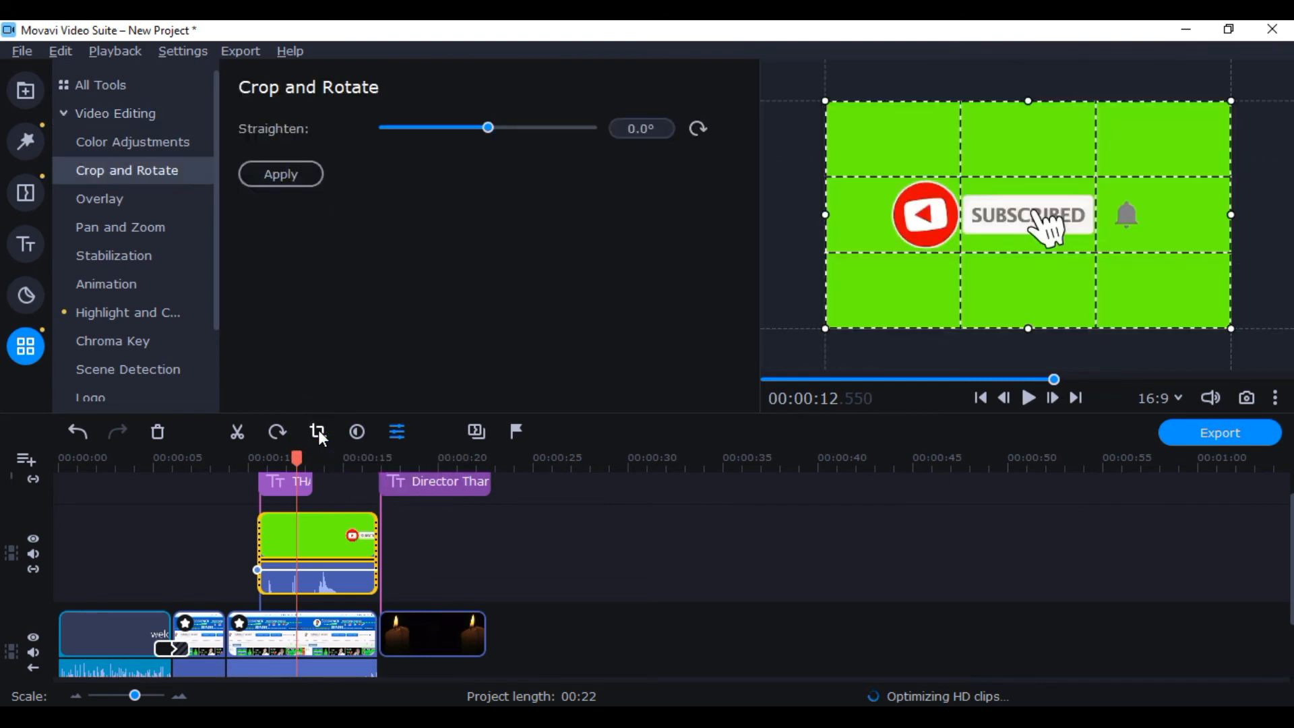
left_click(150, 342)
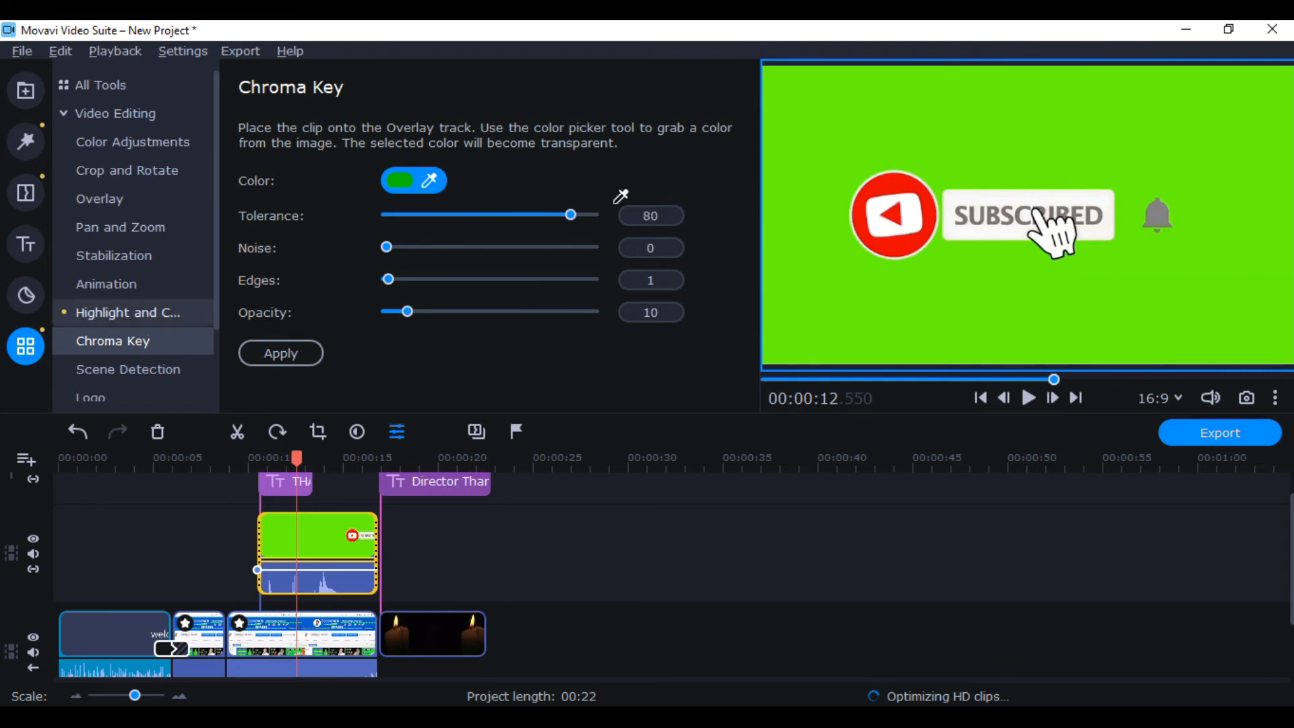
left_click(838, 158)
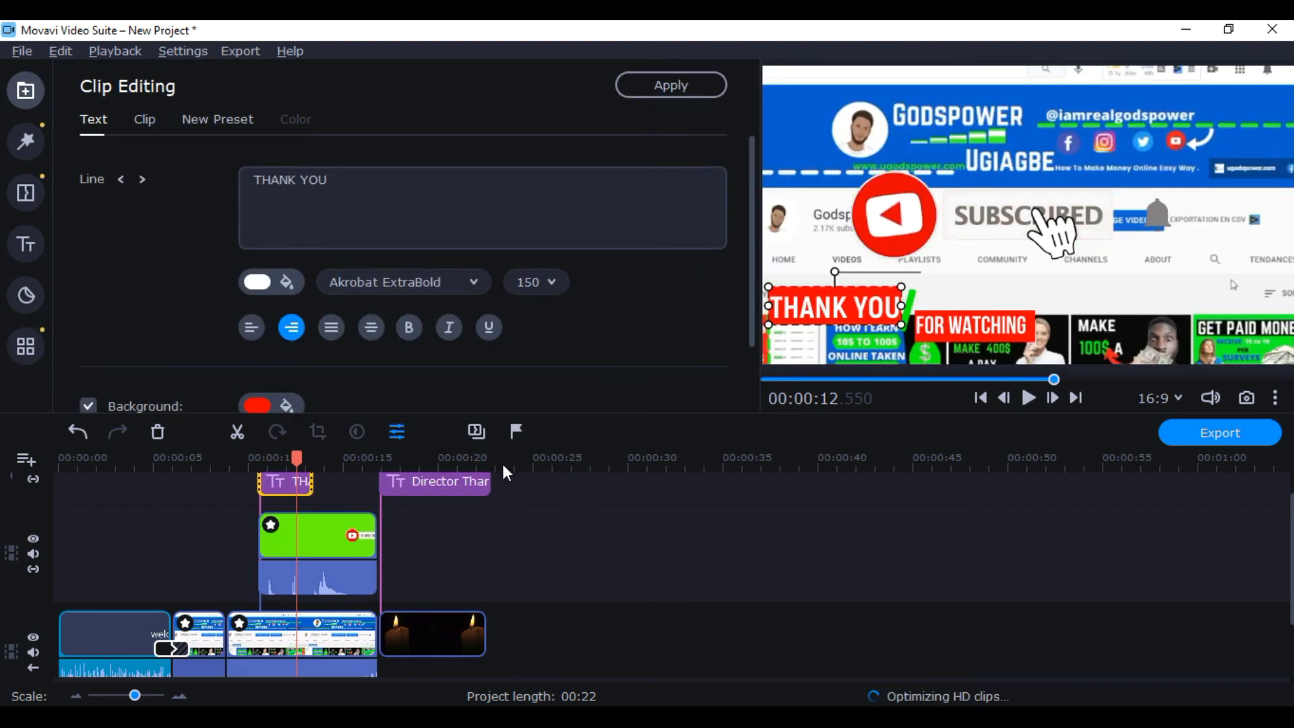
Set the subscribe button clip's Chroma Key edges to 0 and opacity to 99
left_click(312, 539)
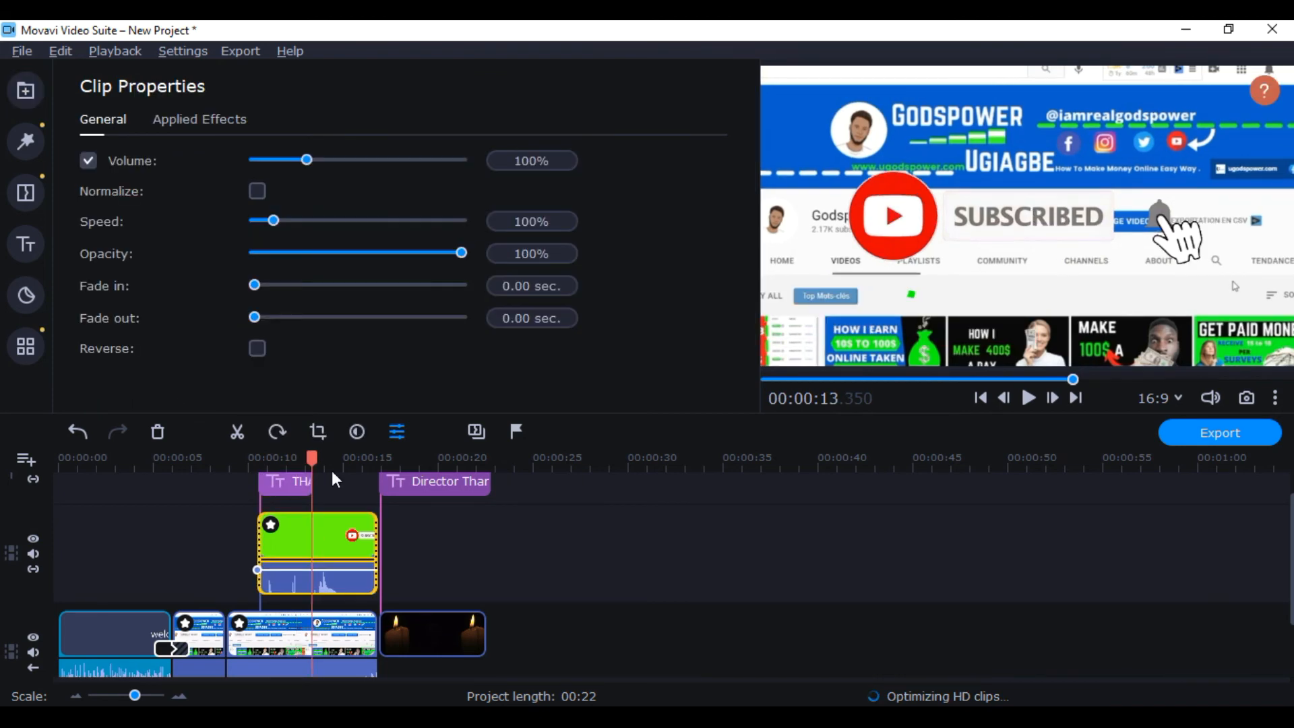
left_click(318, 431)
left_click(133, 342)
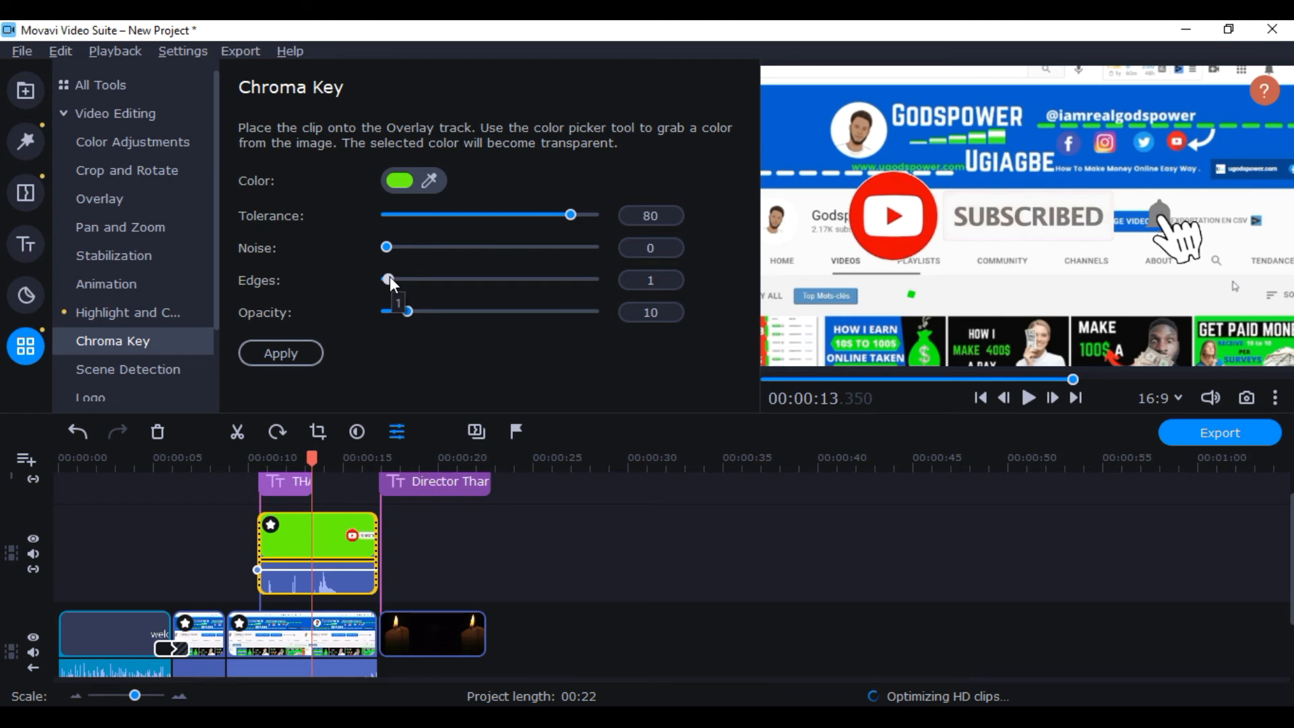
left_click_drag(389, 277, 382, 277)
left_click_drag(406, 310, 596, 310)
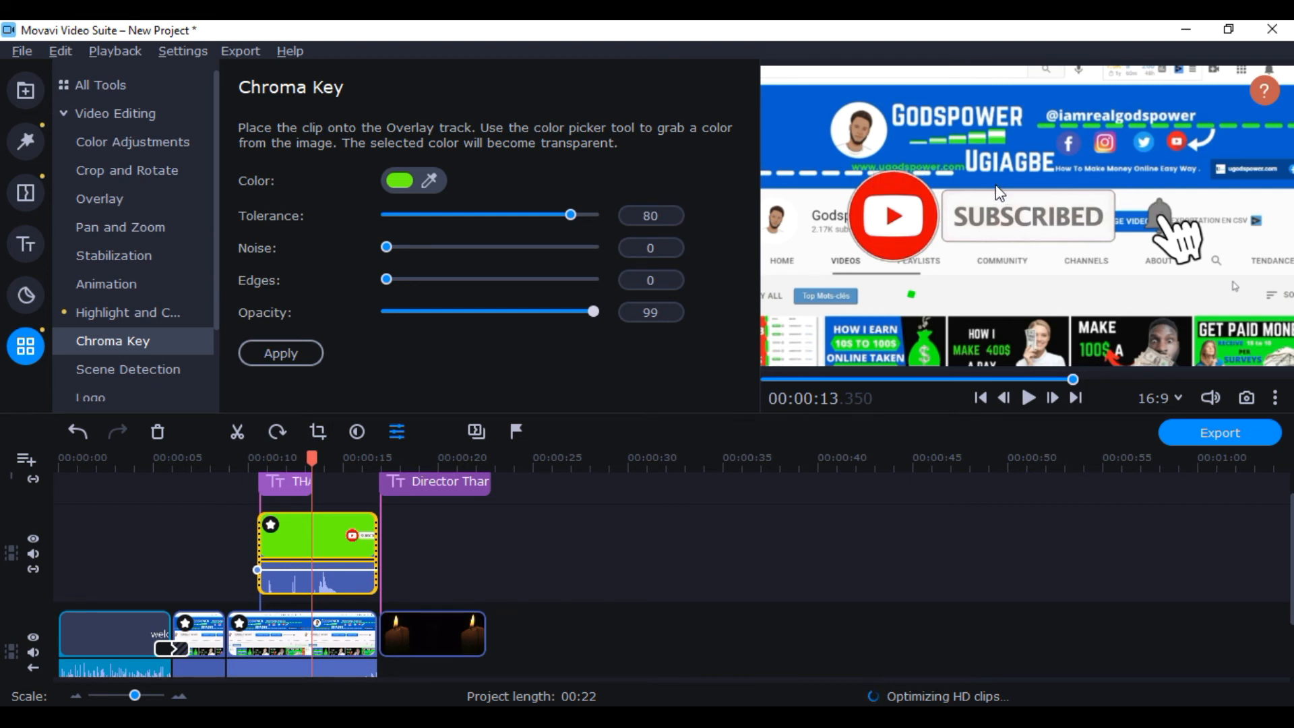
Apply the Chroma Key to the subscribe button clip with edges at 0
left_click_drag(388, 279, 457, 279)
left_click_drag(456, 278, 371, 283)
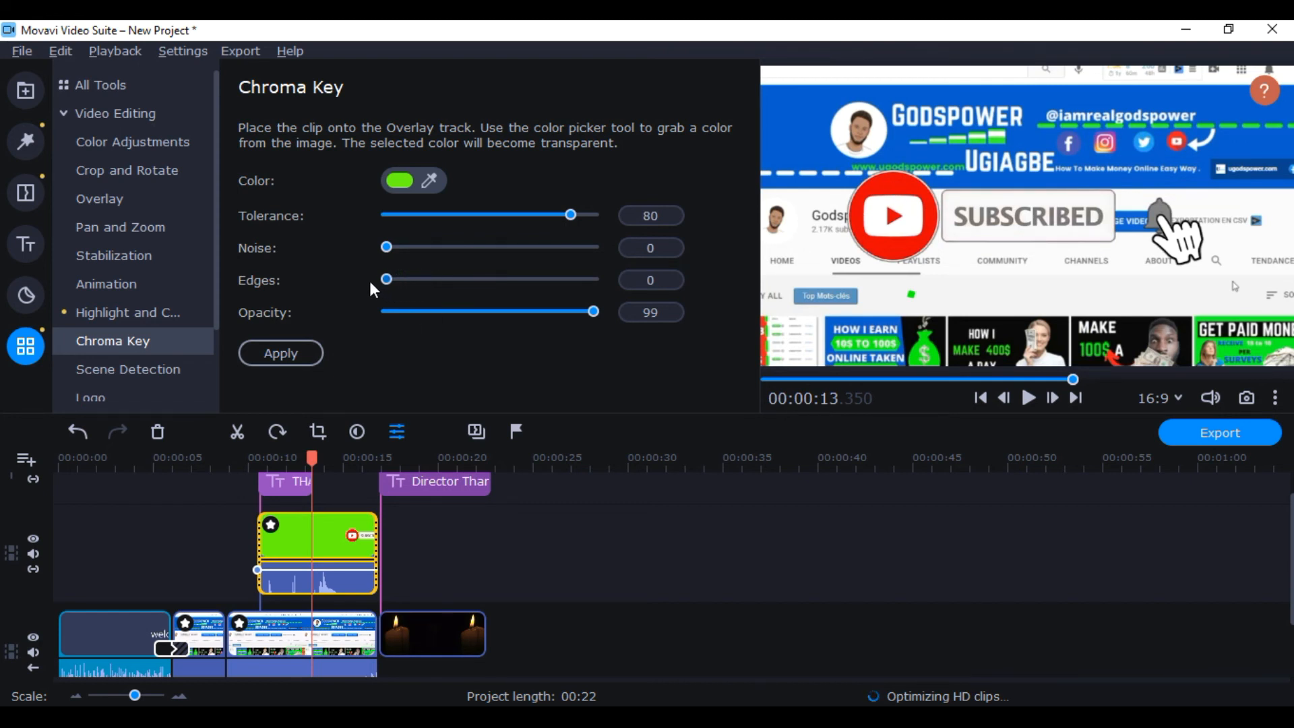
left_click(288, 356)
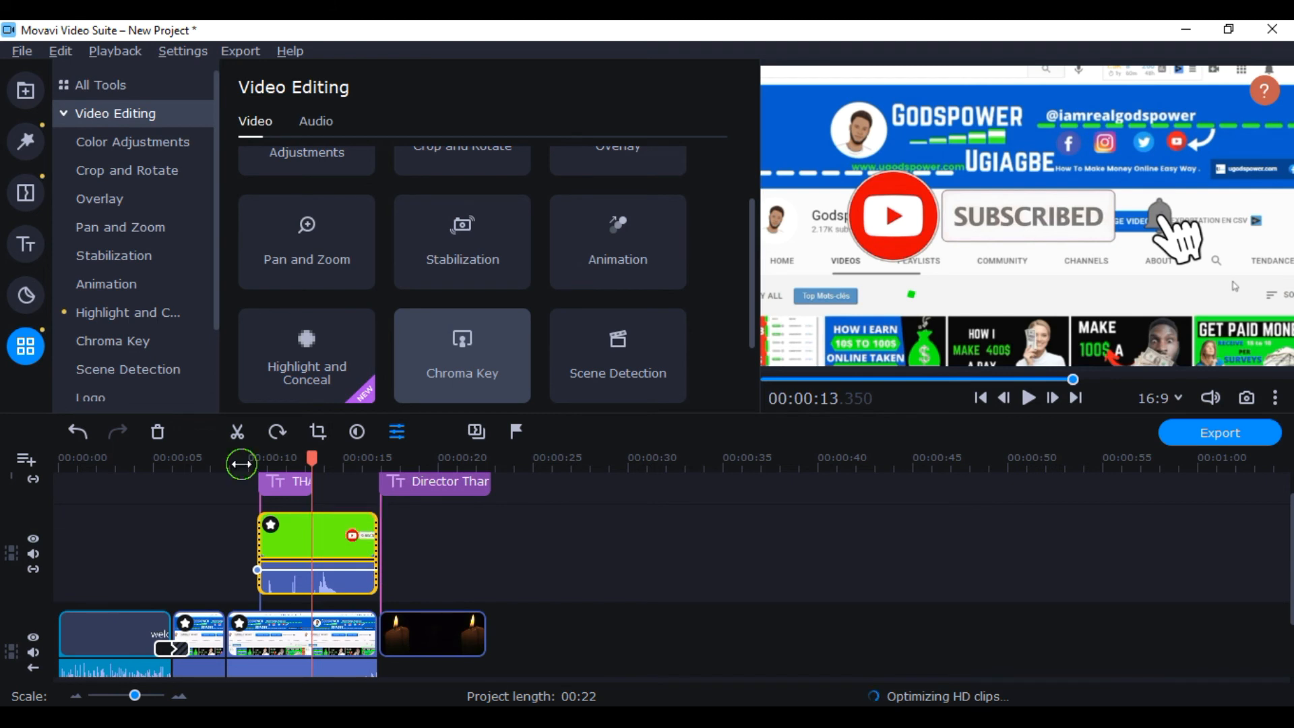
Play back the timeline from 00:00:09.650 to check the keyed subscribe button over the main video
left_click(241, 460)
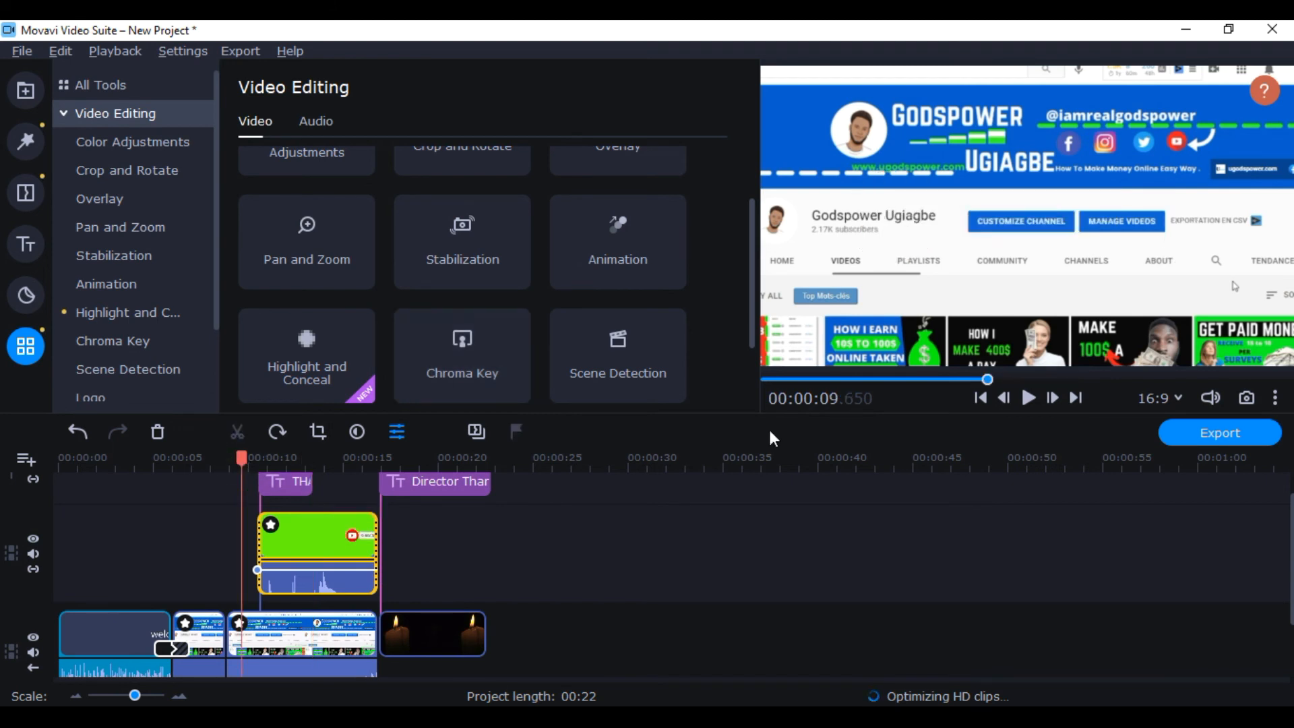
left_click(1029, 397)
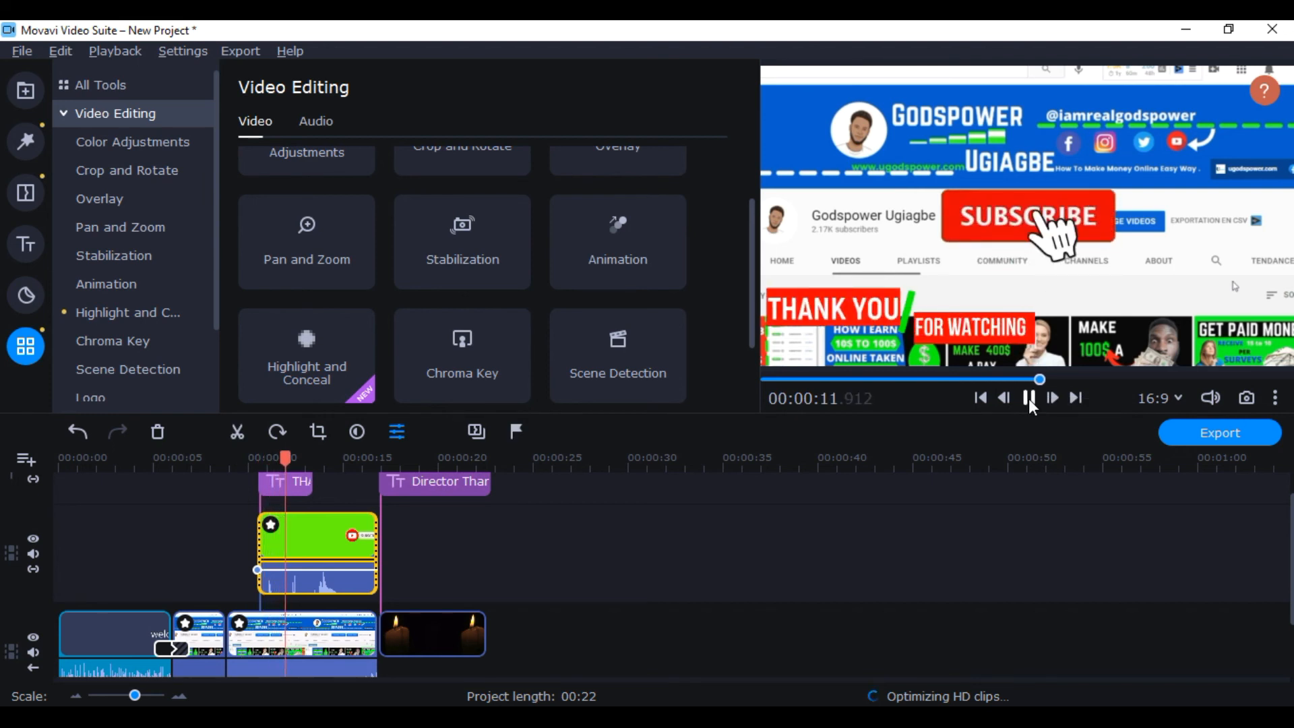
left_click(1030, 398)
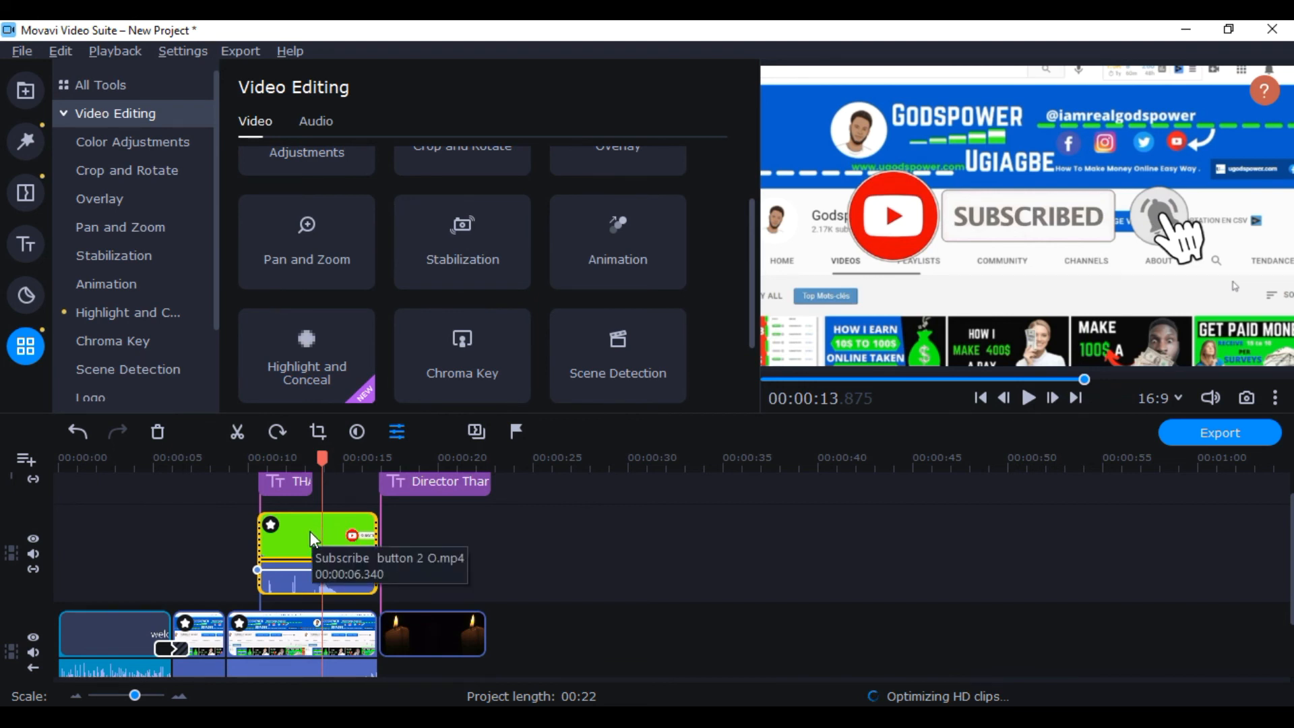
Apply the Logo overlay layout to the subscribe button clip, enlarge it slightly and place it in the frame's upper-left corner
left_click(122, 195)
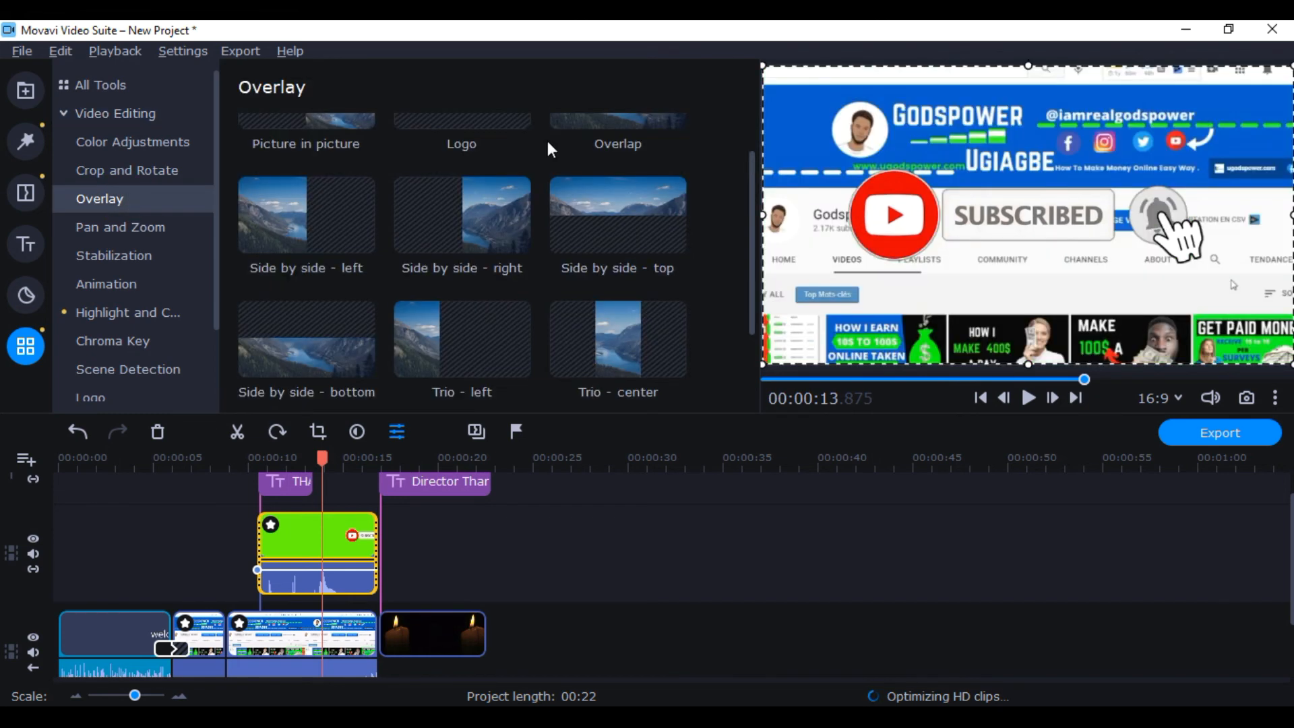
scroll(751, 206, "up", 1)
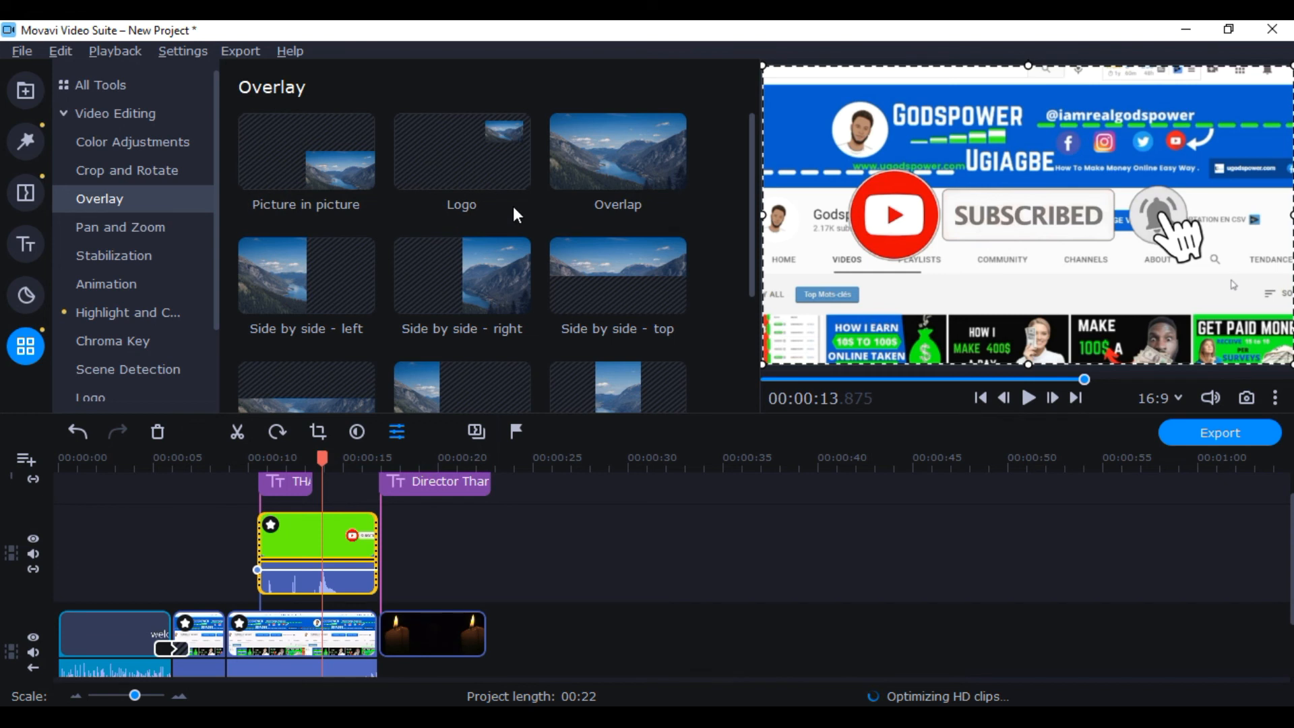
left_click(475, 173)
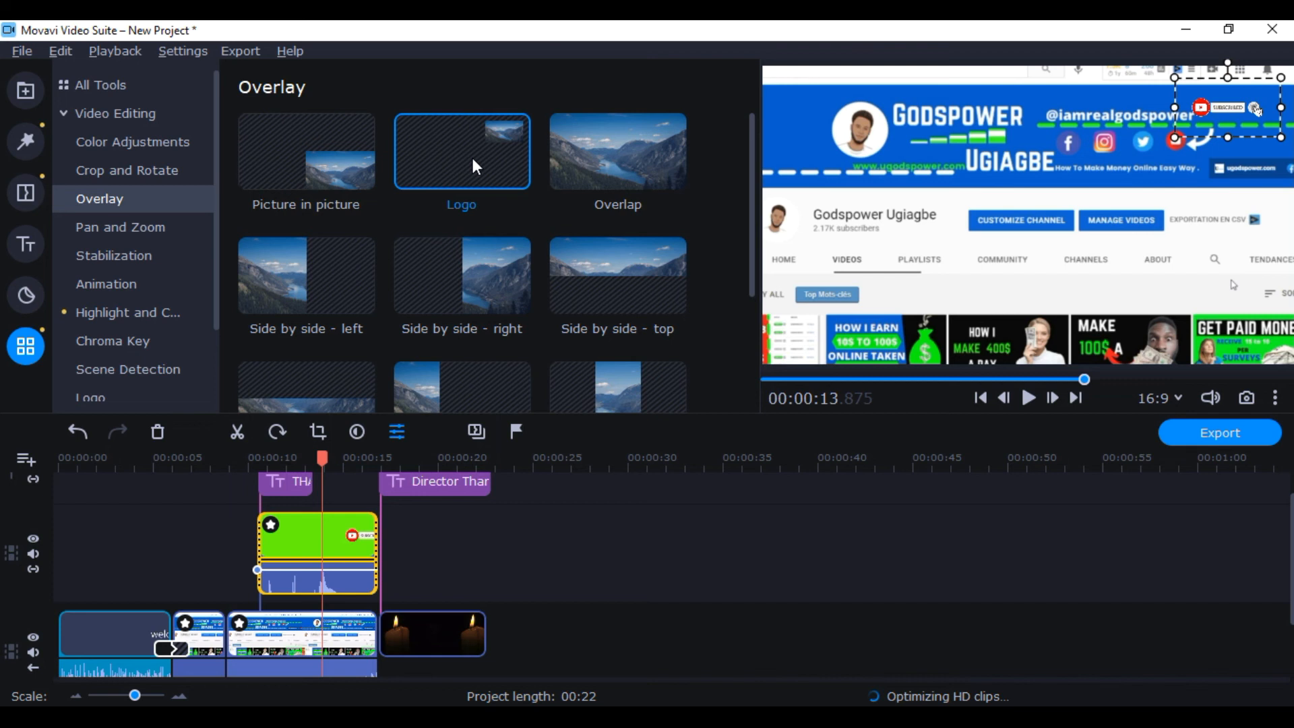
left_click_drag(1216, 135, 1008, 198)
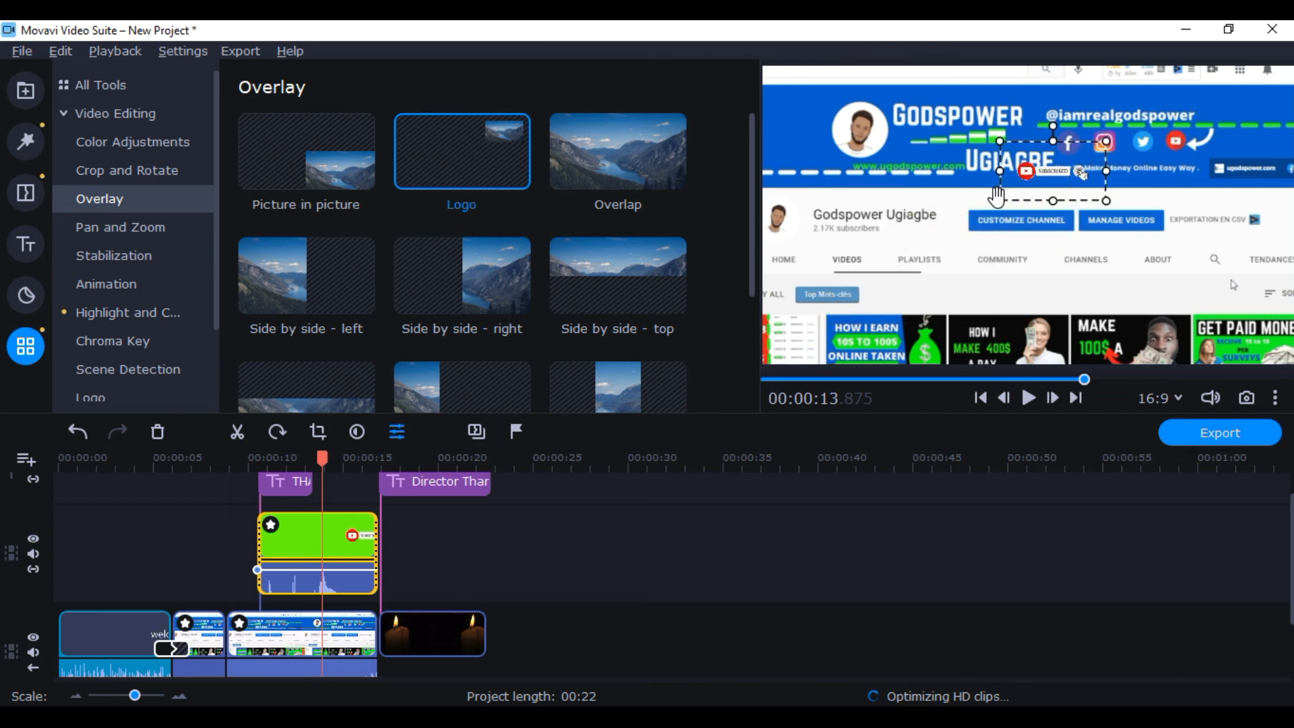
left_click_drag(1000, 201, 954, 225)
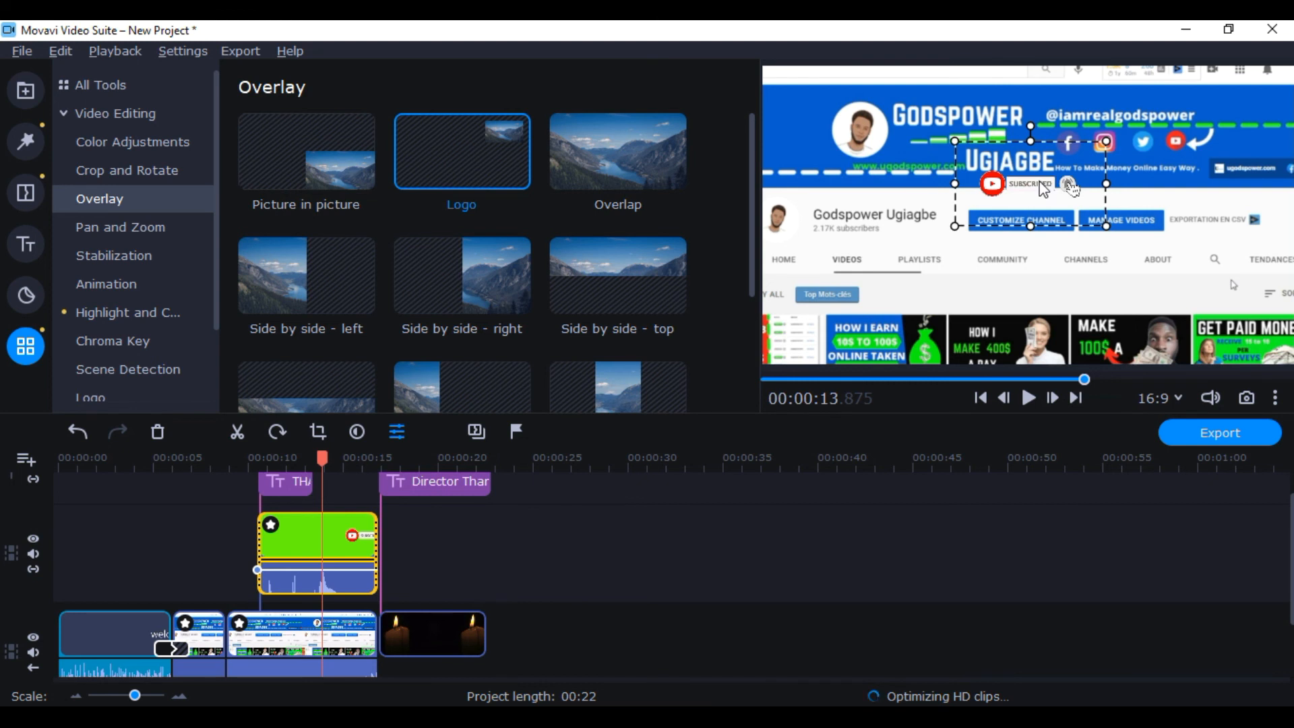
left_click_drag(1043, 189, 855, 119)
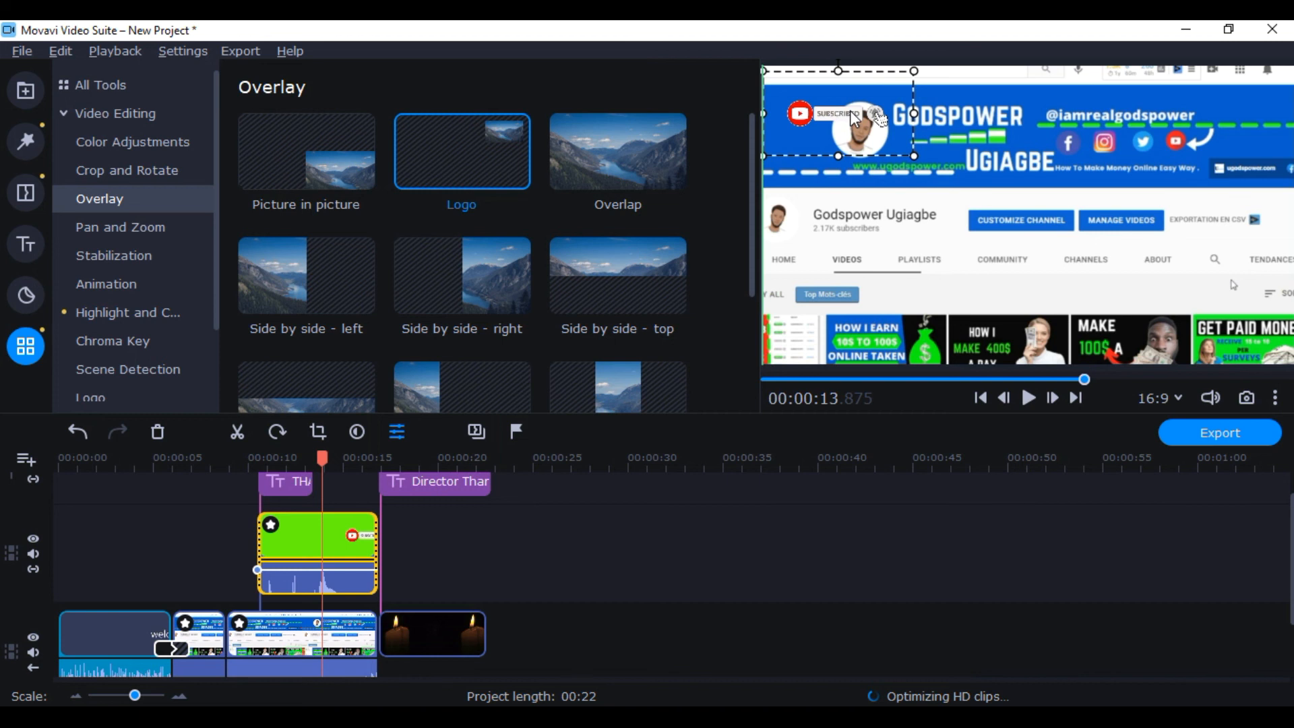
Play back the timeline from 00:00:10.000 to check the subscribe button's new size and position
left_click(996, 379)
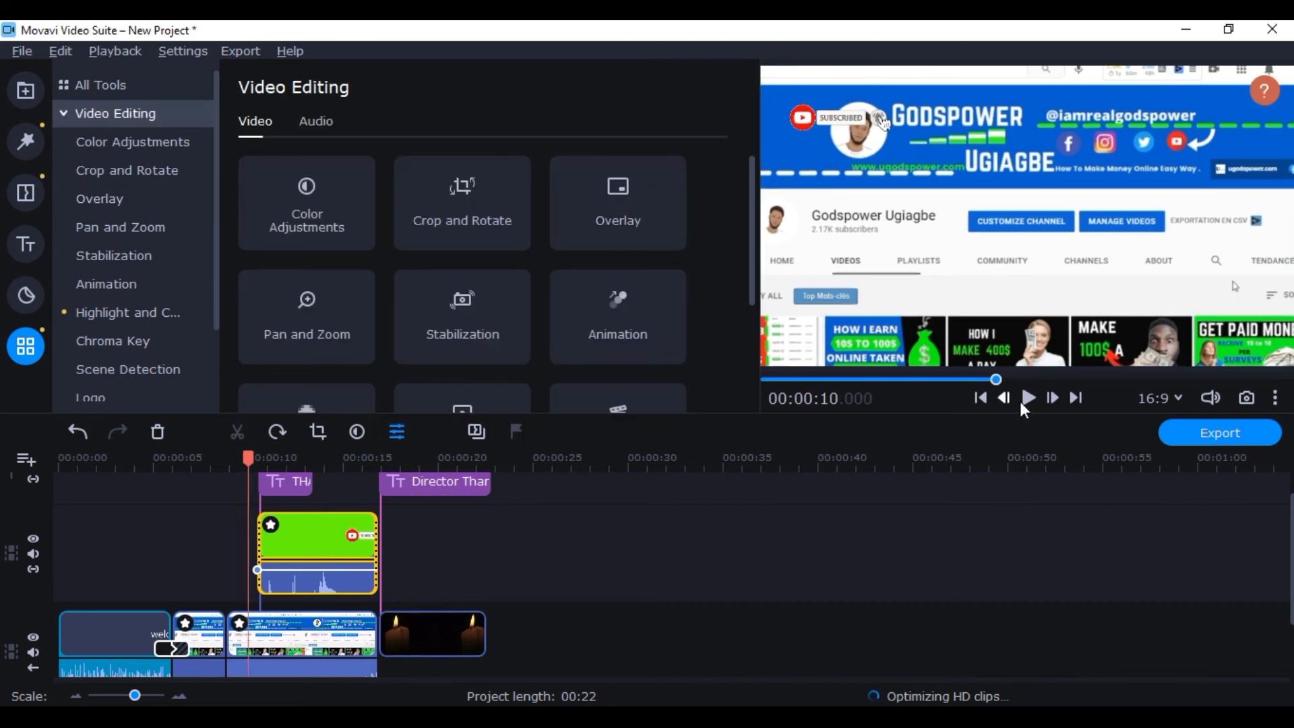
left_click(1021, 400)
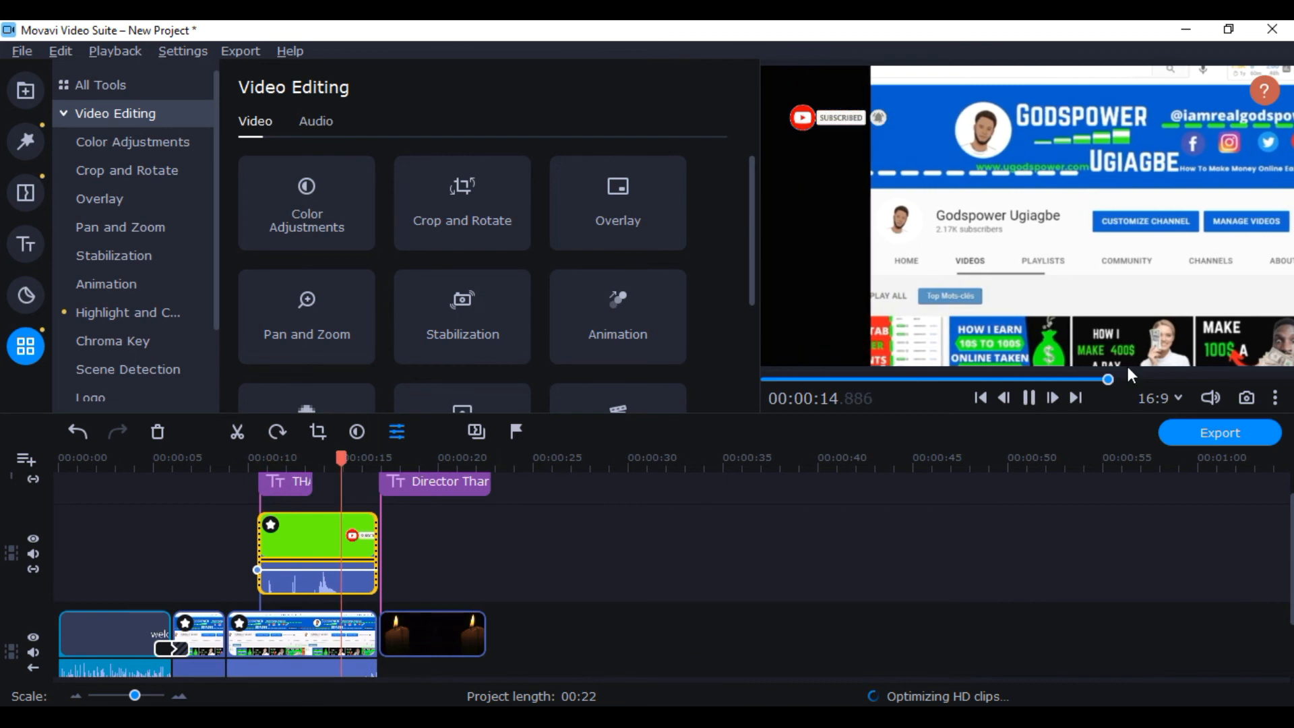
left_click(1028, 398)
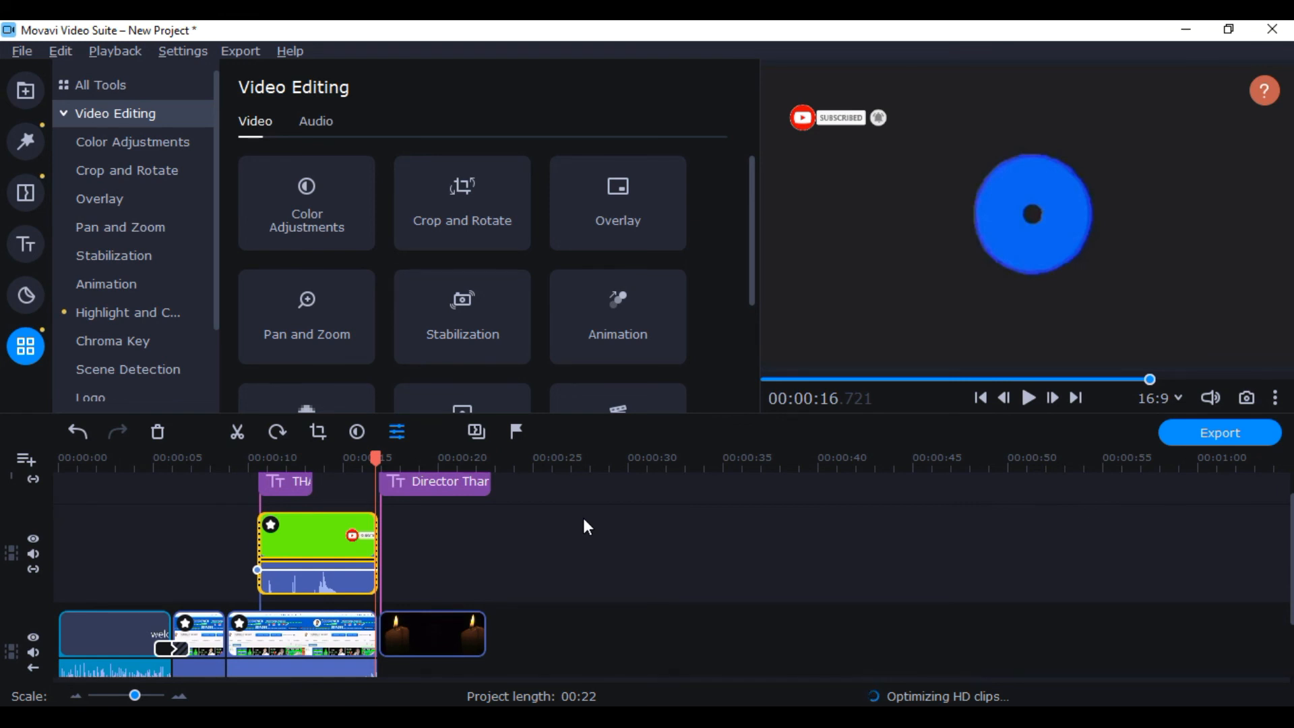
left_click(25, 94)
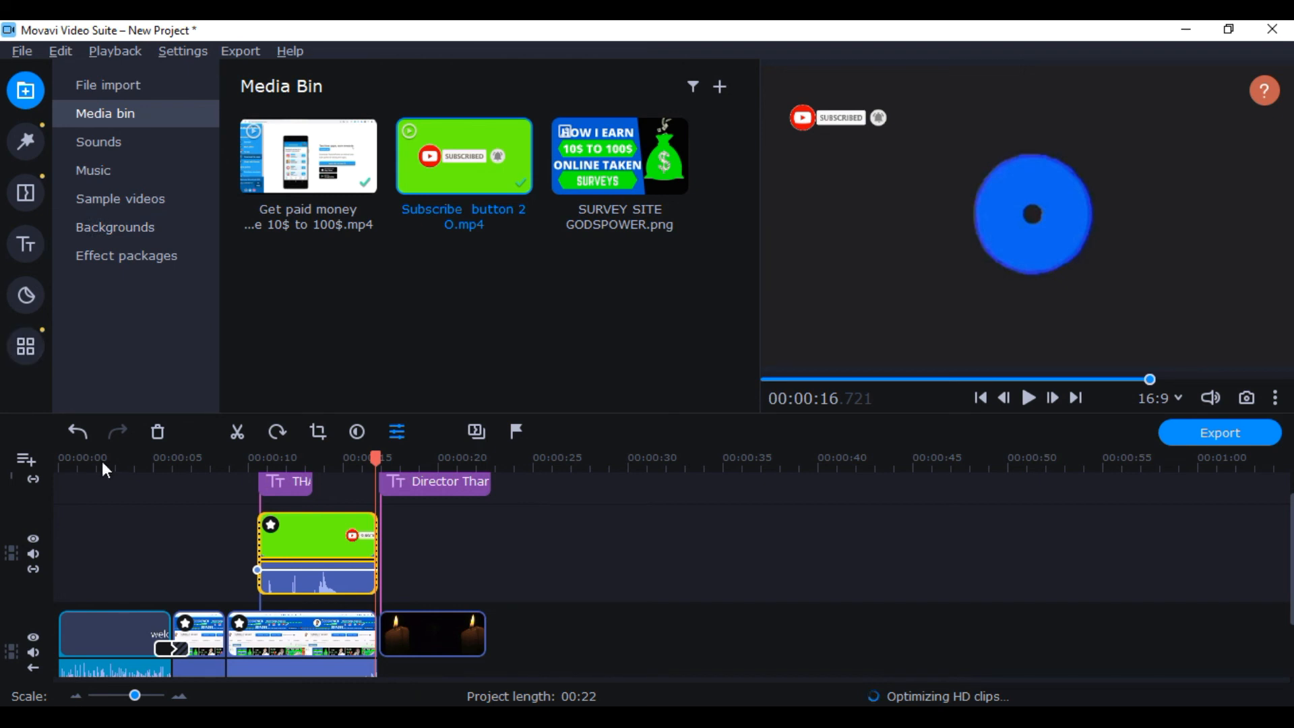
left_click(26, 459)
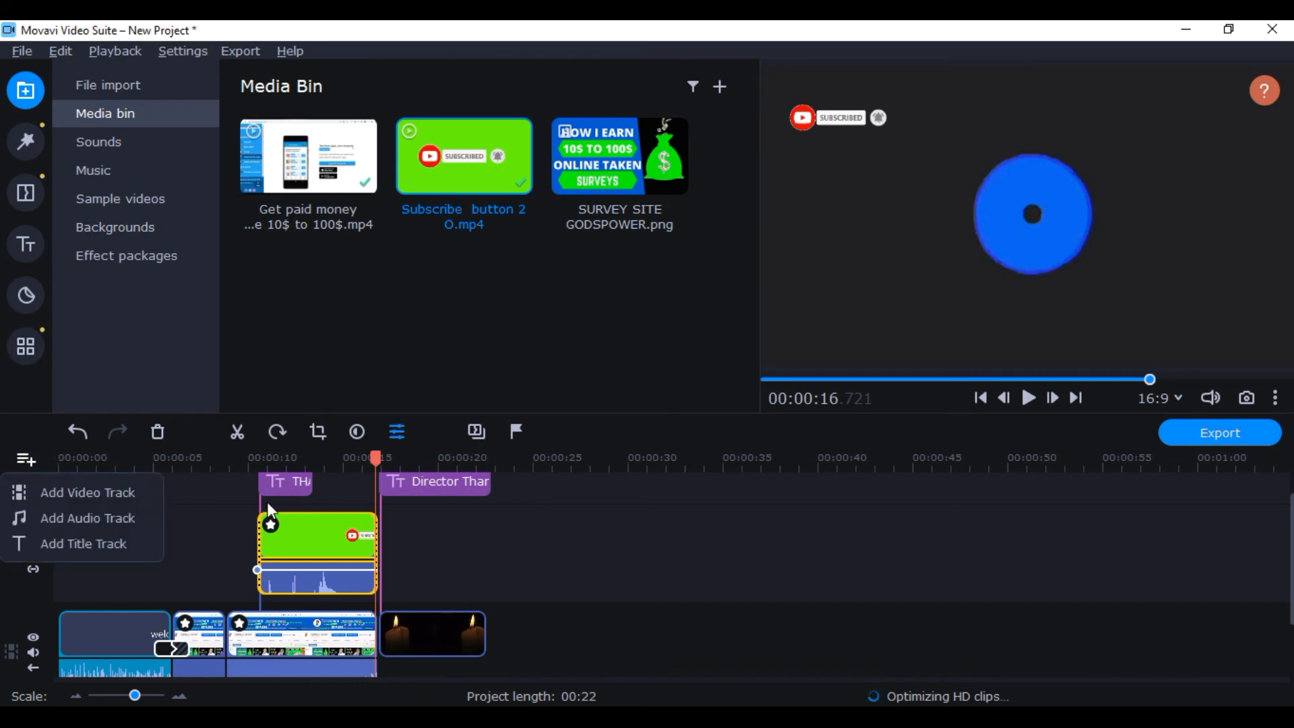
left_click(793, 558)
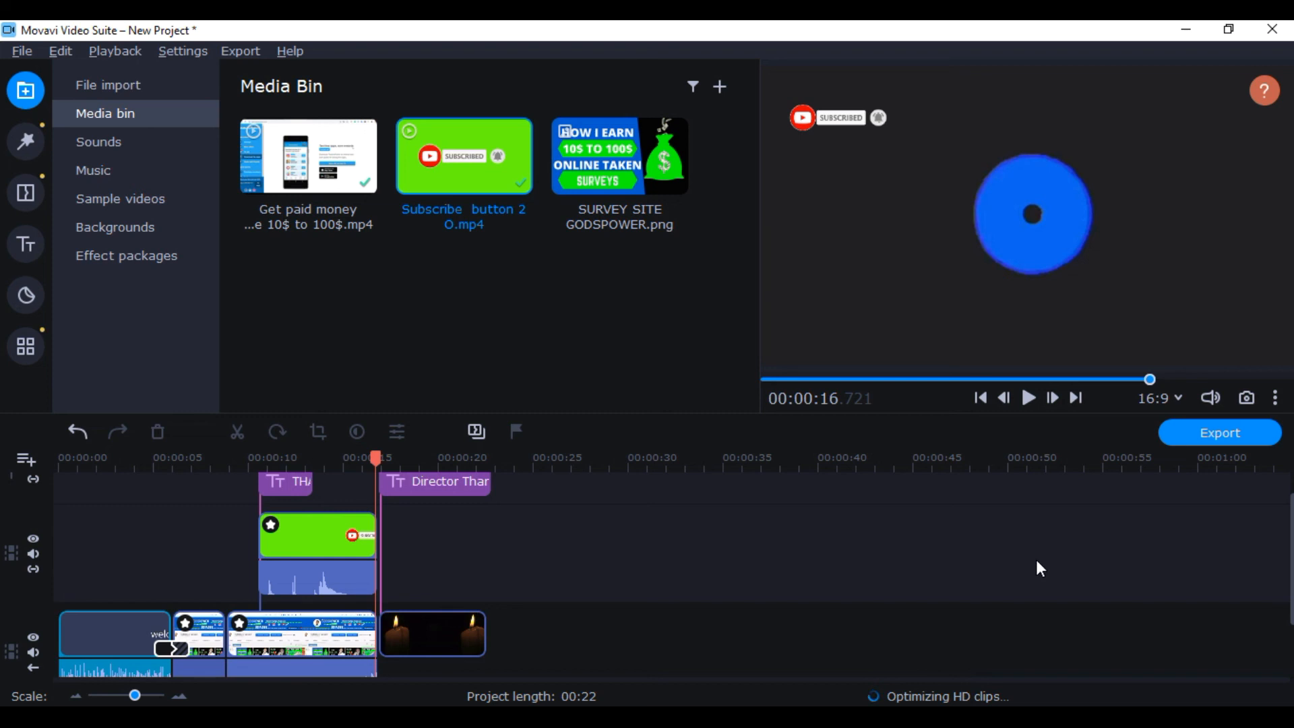
Export the project to the computer as an MP4 titled VIDEO with High quality
left_click(1217, 435)
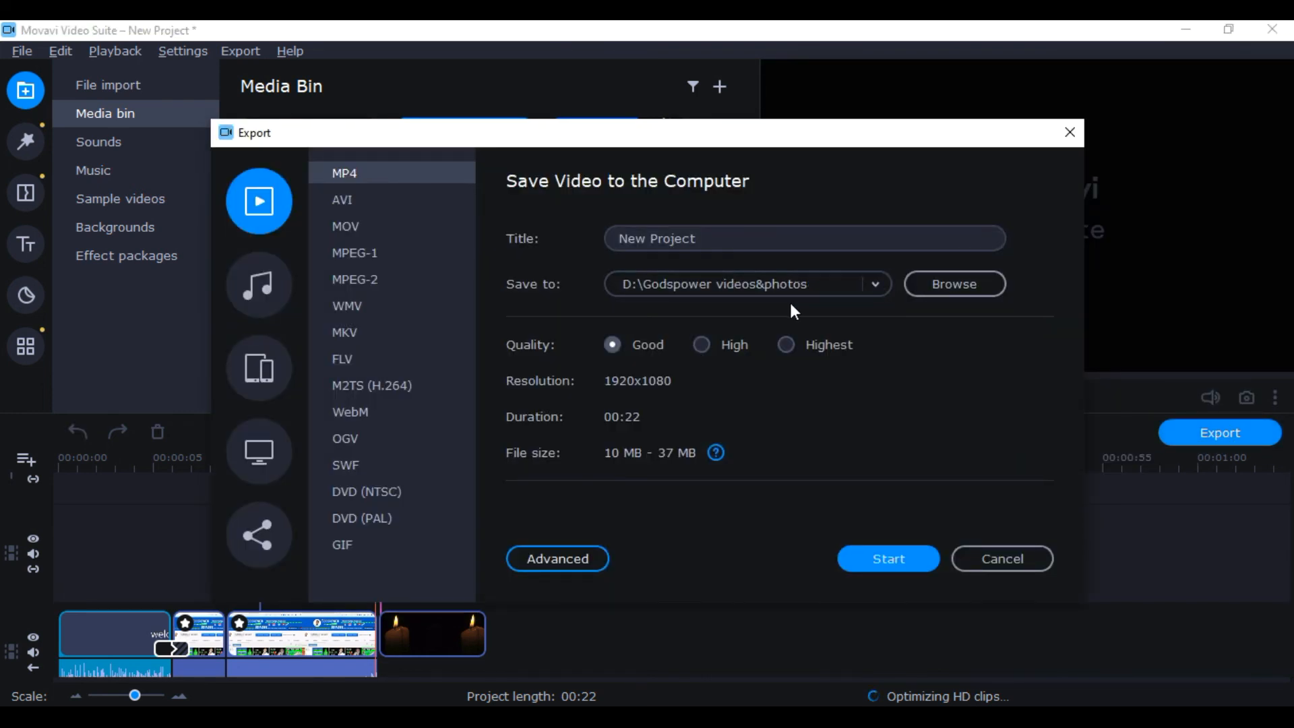
left_click(719, 239)
key("BackSpace")
key("BackSpace")
key("BackSpace")
key("BackSpace")
key("BackSpace")
key("BackSpace")
key("BackSpace")
key("BackSpace")
key("BackSpace")
key("BackSpace")
key("BackSpace")
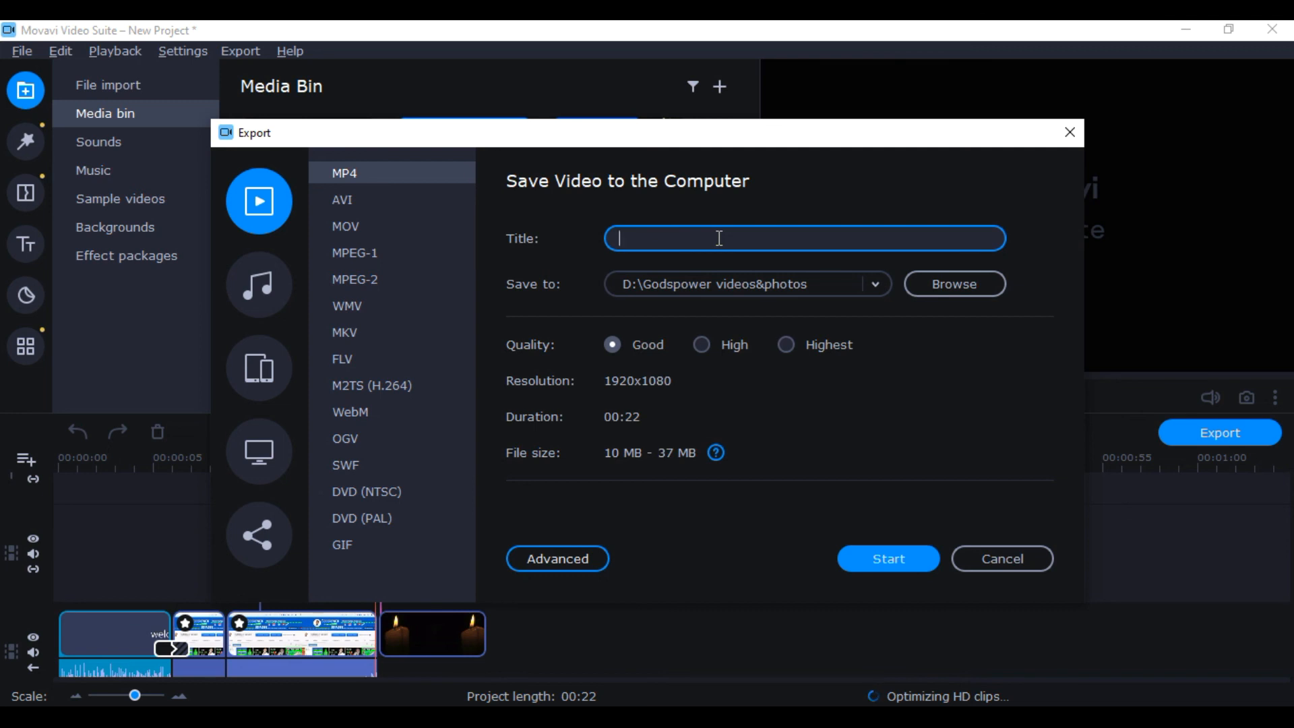
type("VIDEO")
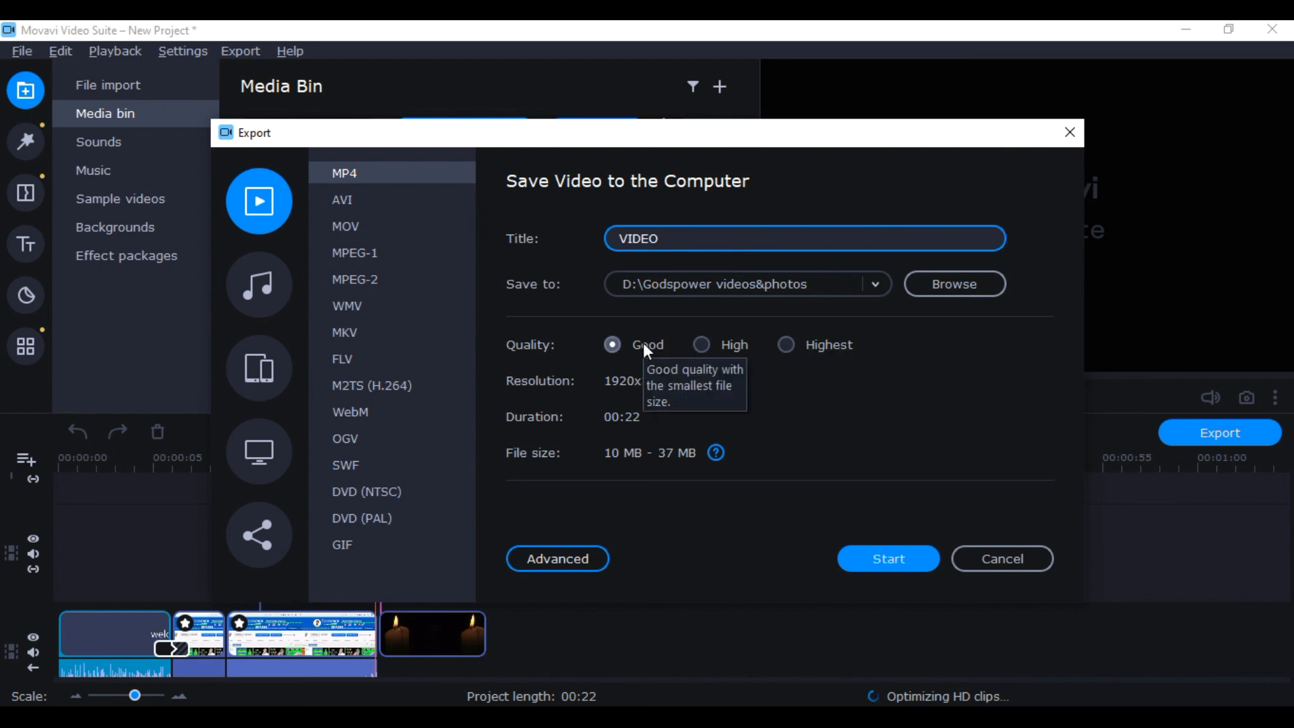
left_click(700, 345)
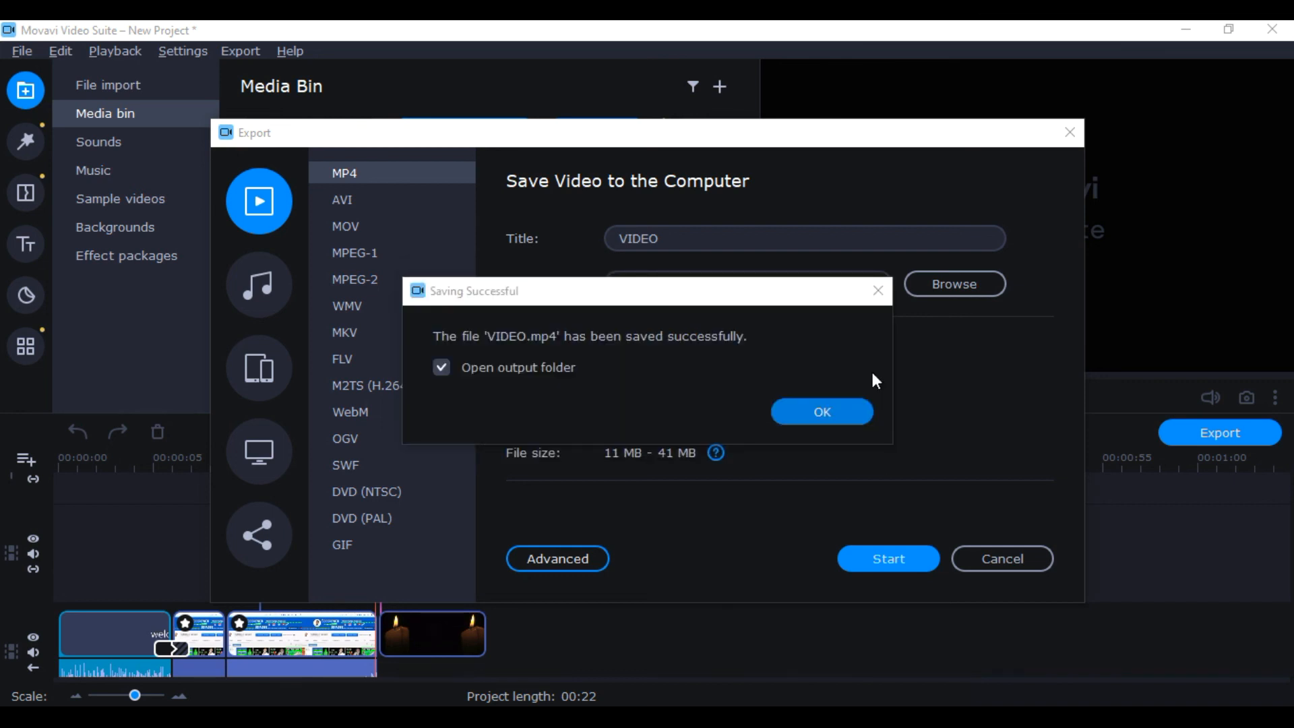
Open the output folder and play the exported VIDEO.mp4 in the system video player
left_click(824, 408)
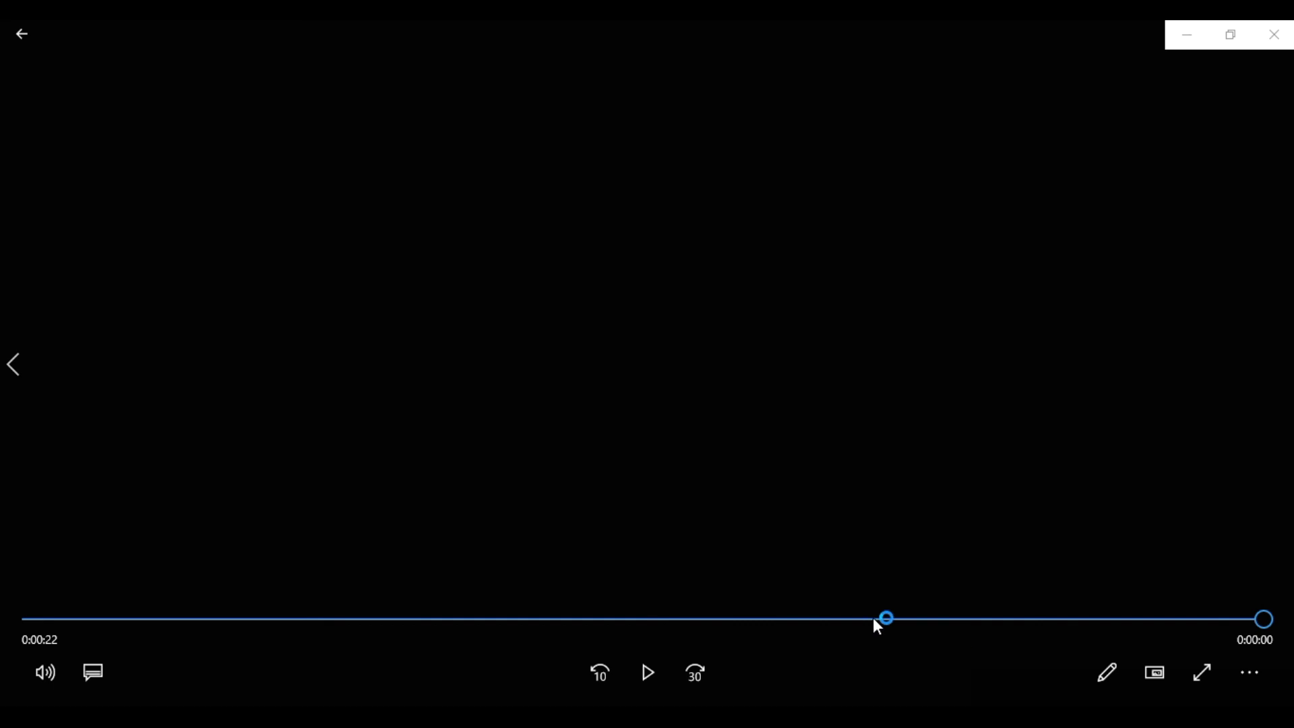
left_click(646, 670)
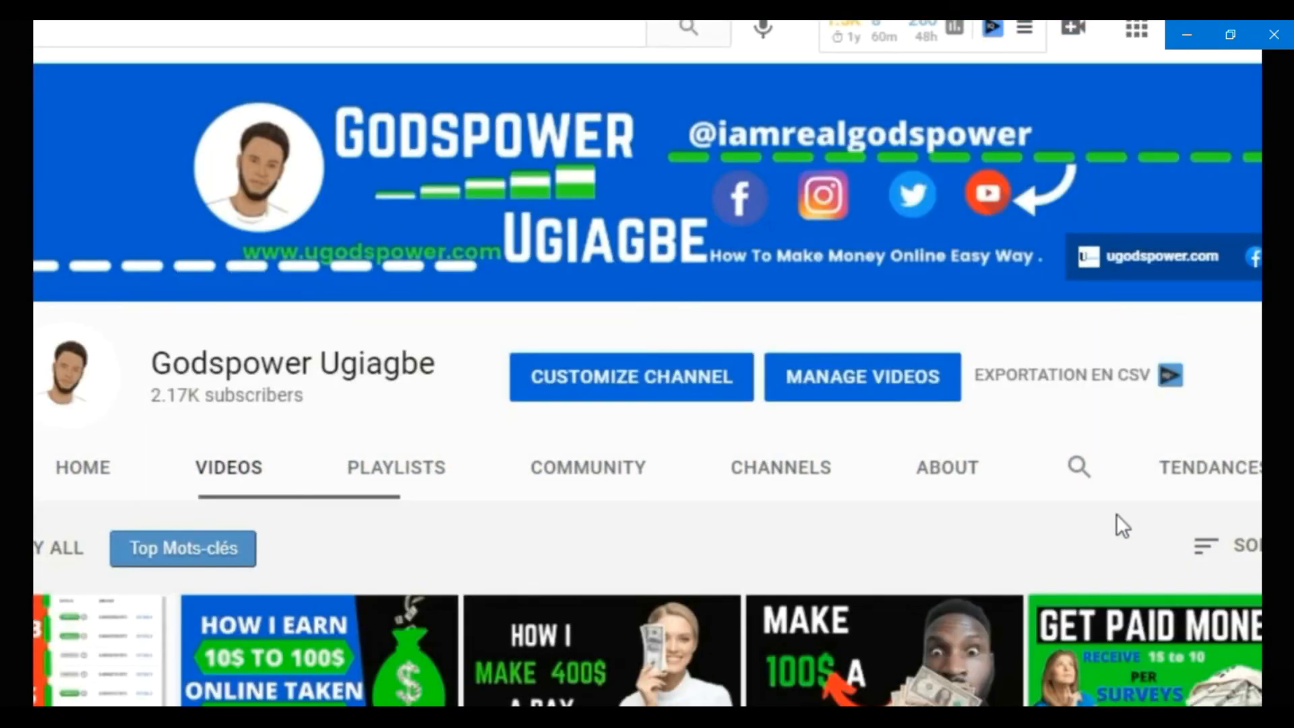
mouse_move(630, 676)
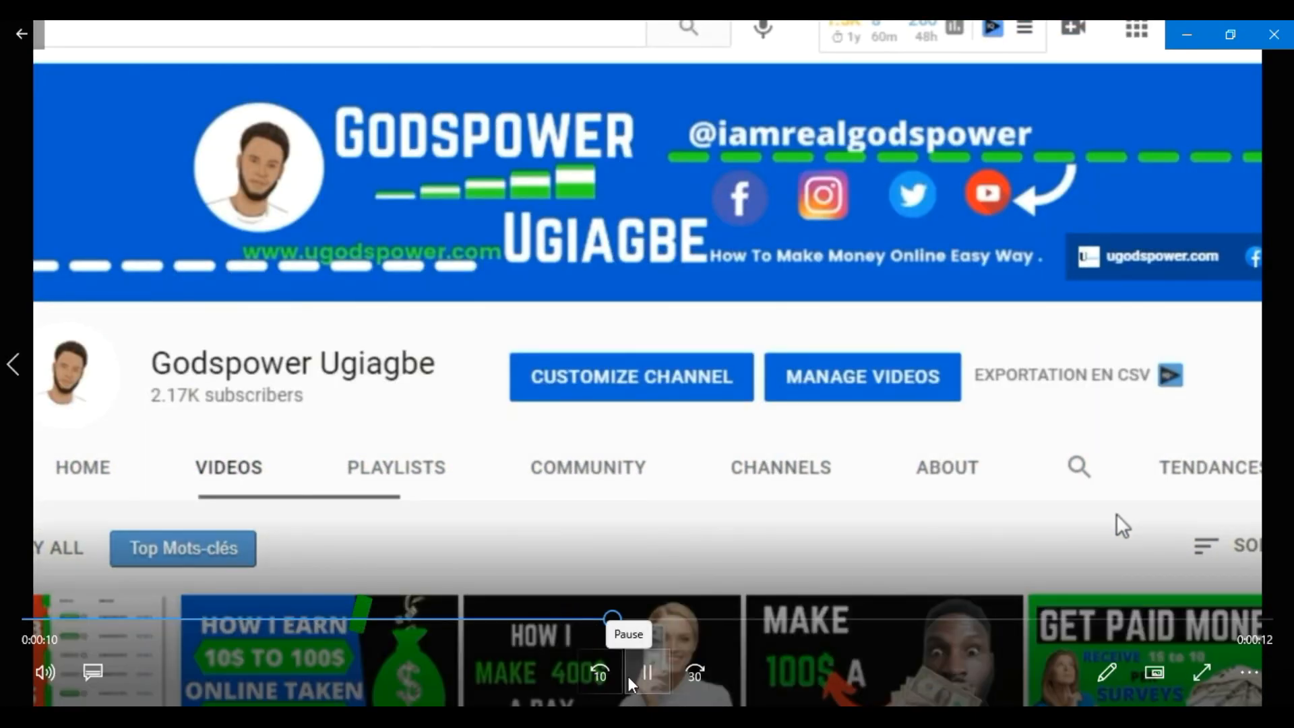